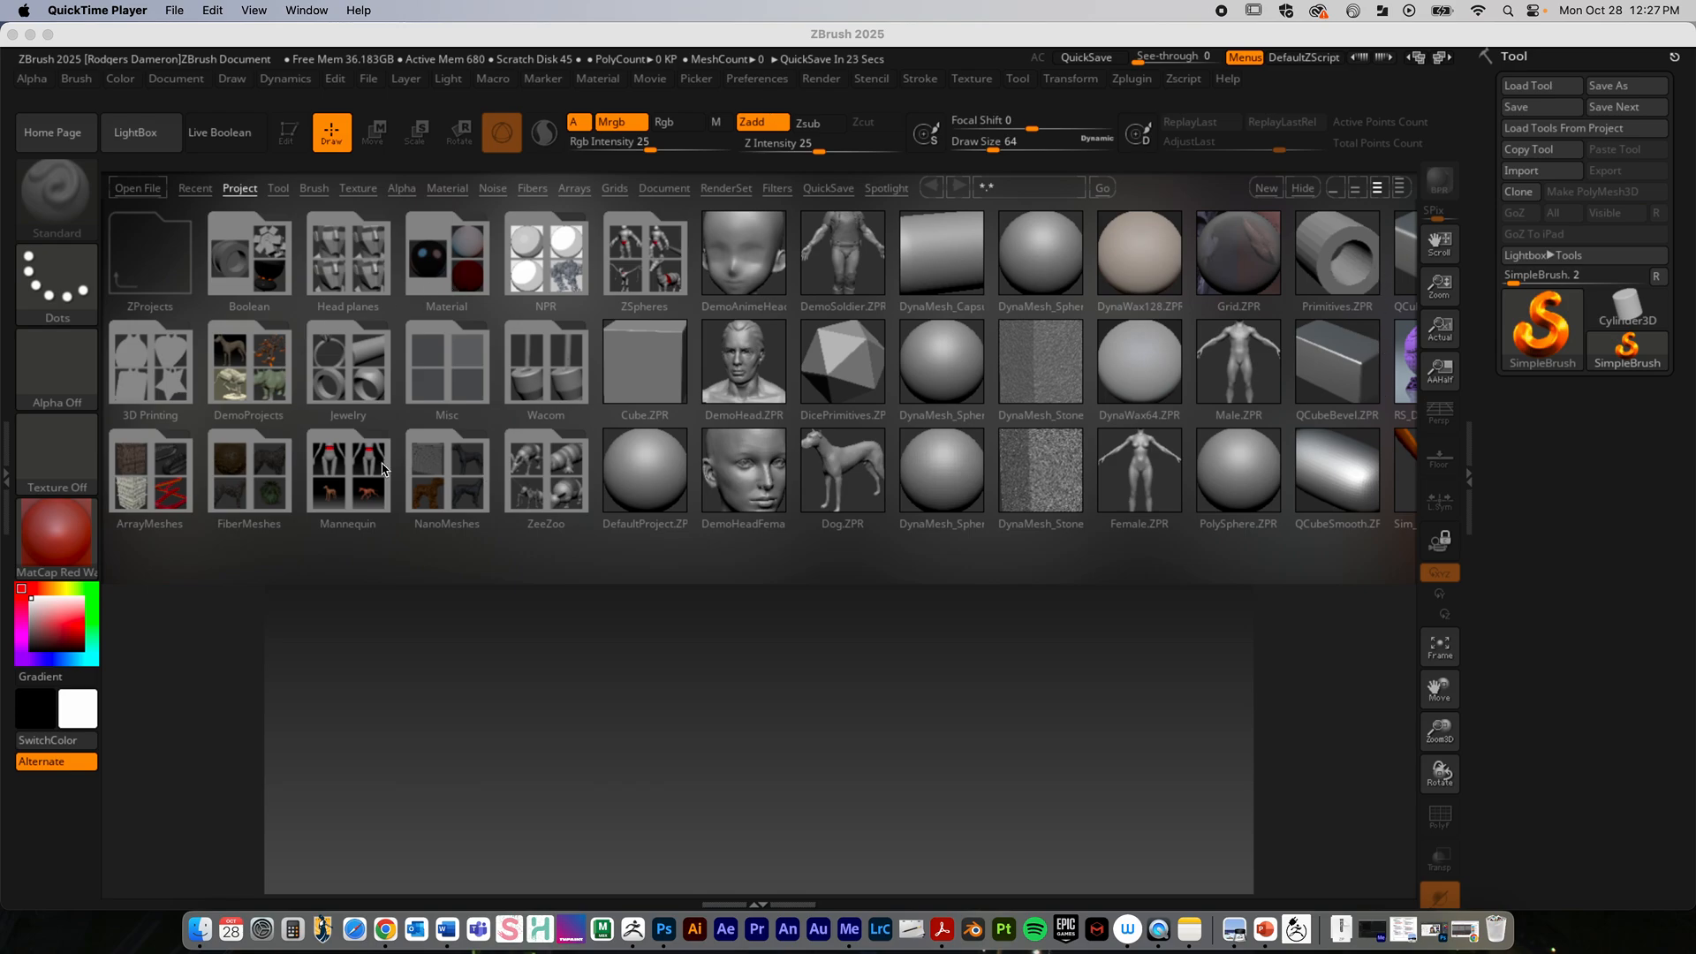
# Step: Browse the Project and Brush collections in LightBox, including the Bark Brushes Vol1 folder, and close LightBox
pyautogui.click(144, 142)
pyautogui.click(144, 142)
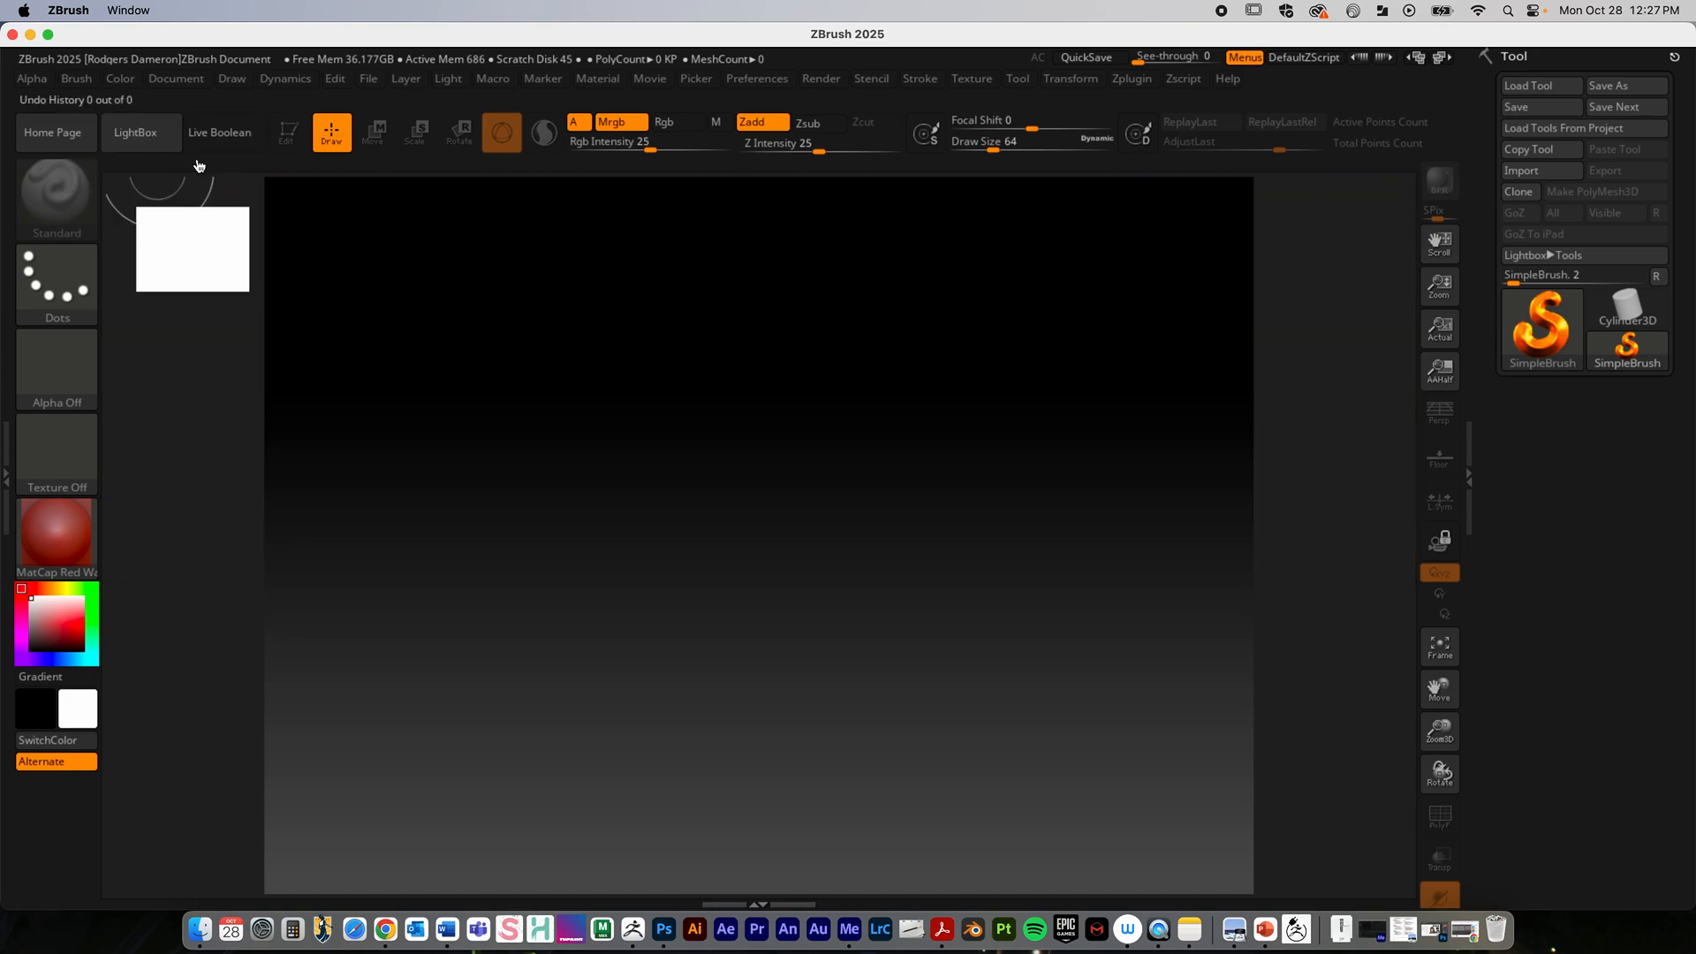
pyautogui.click(137, 133)
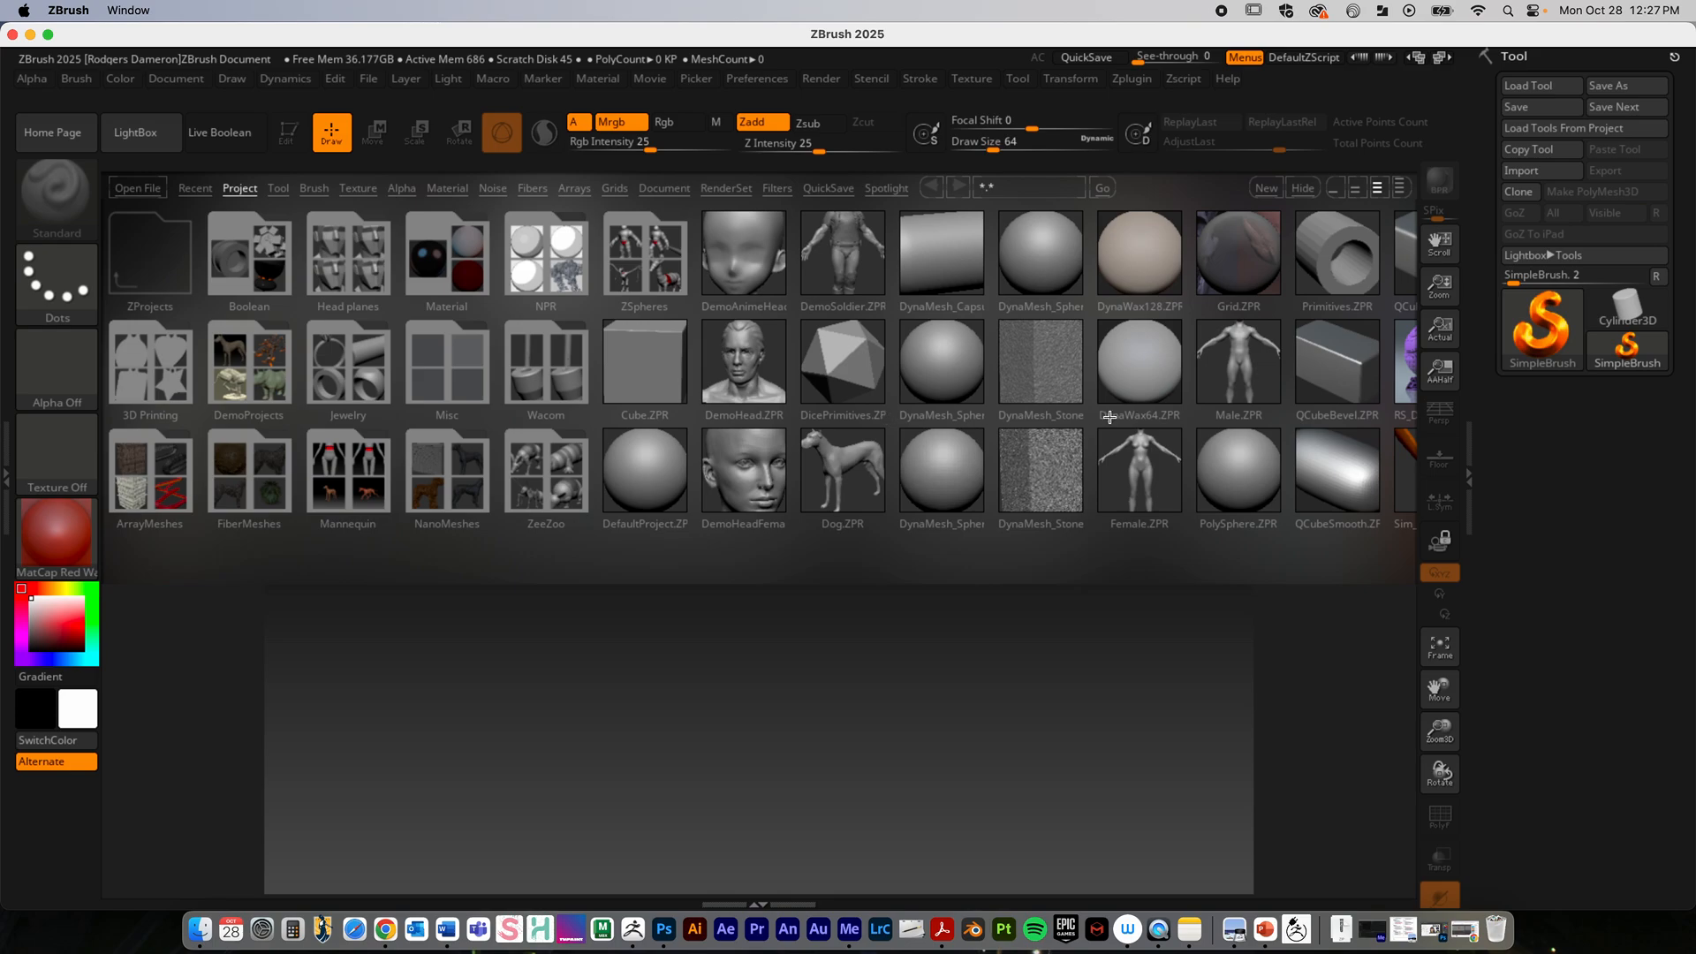
pyautogui.moveTo(1135, 542); pyautogui.dragTo(856, 535)
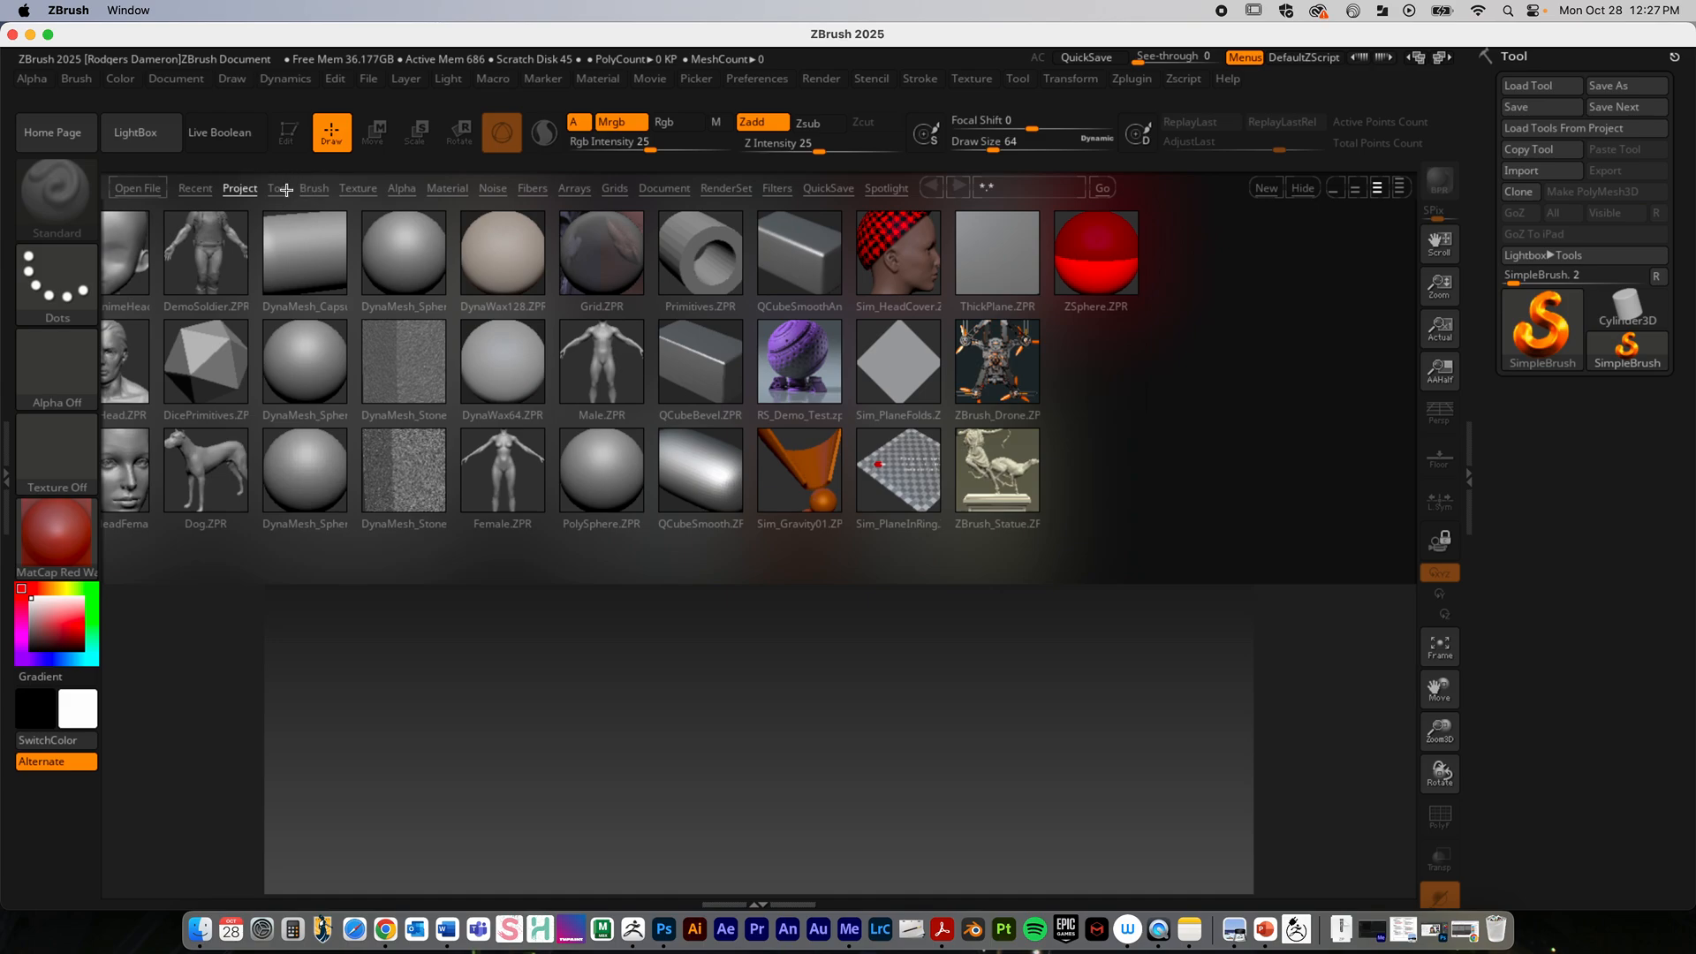
pyautogui.click(314, 190)
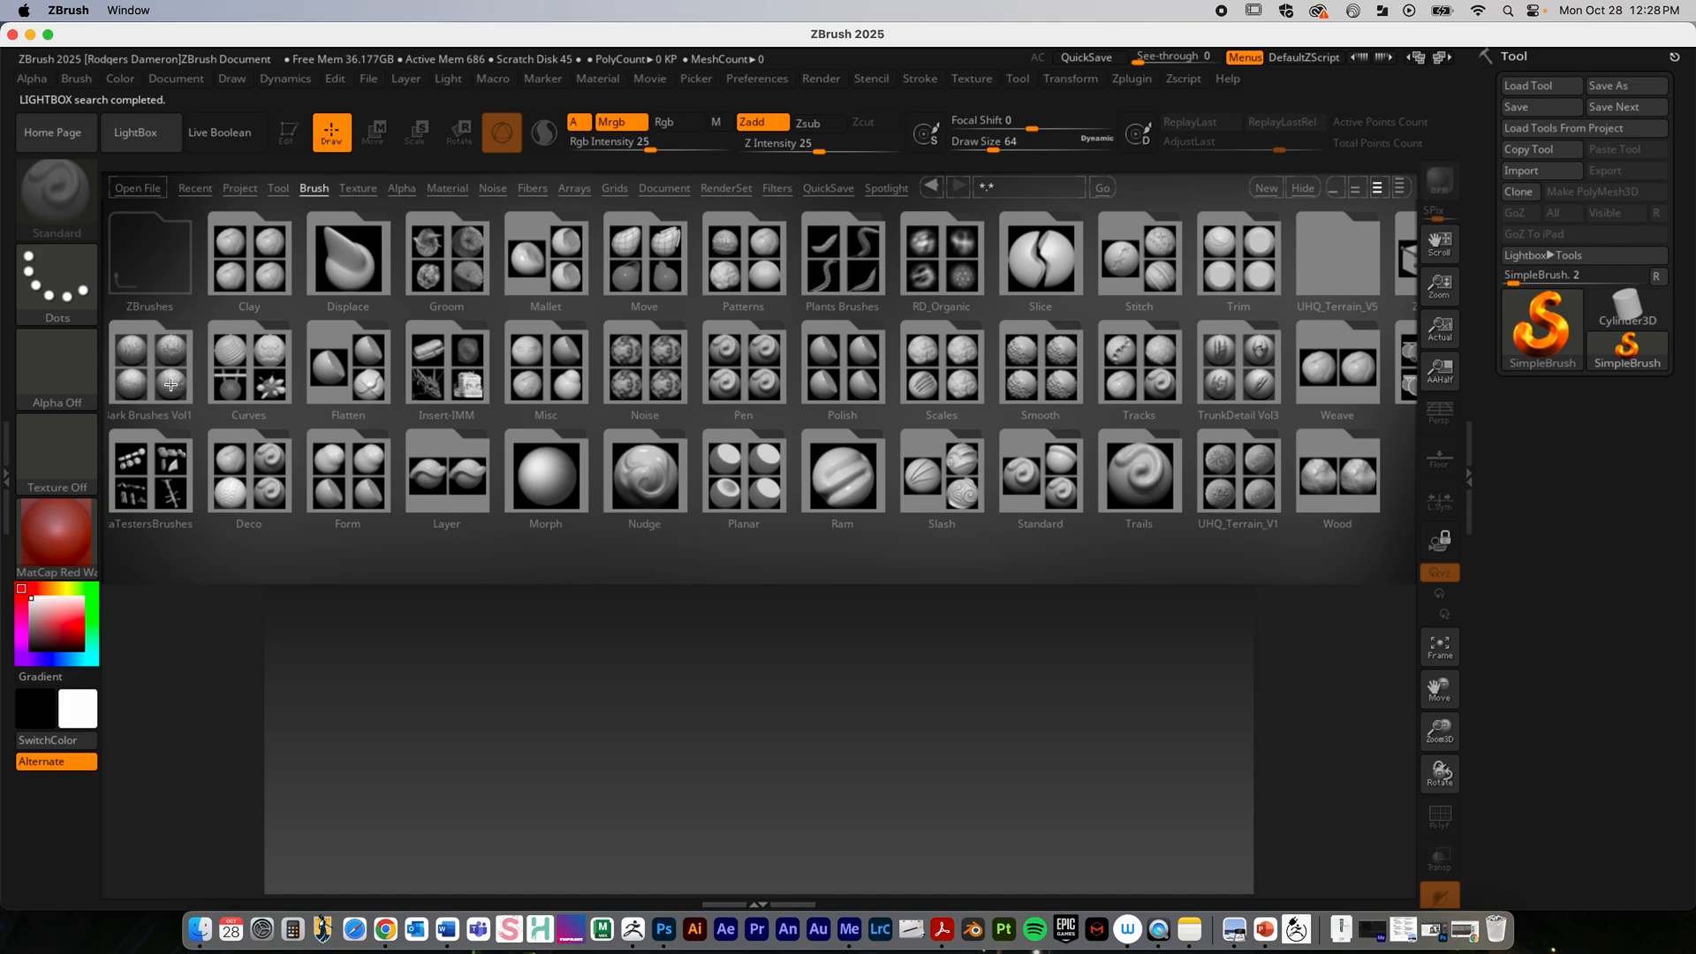
pyautogui.click(172, 386)
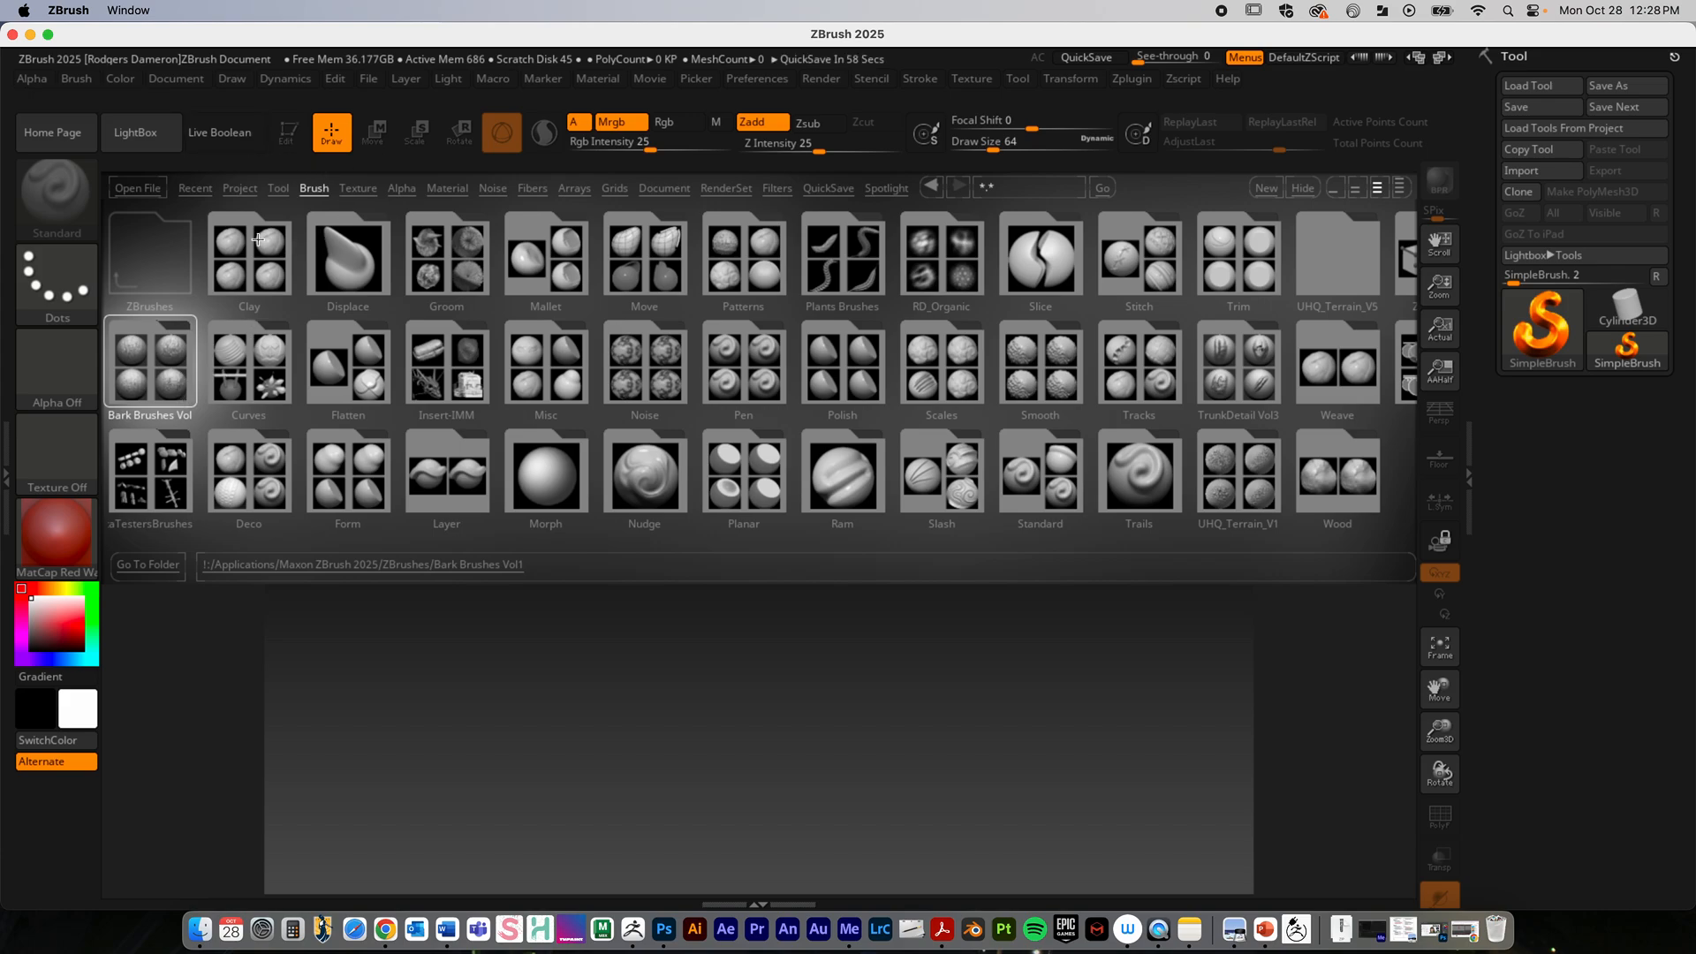
pyautogui.click(151, 139)
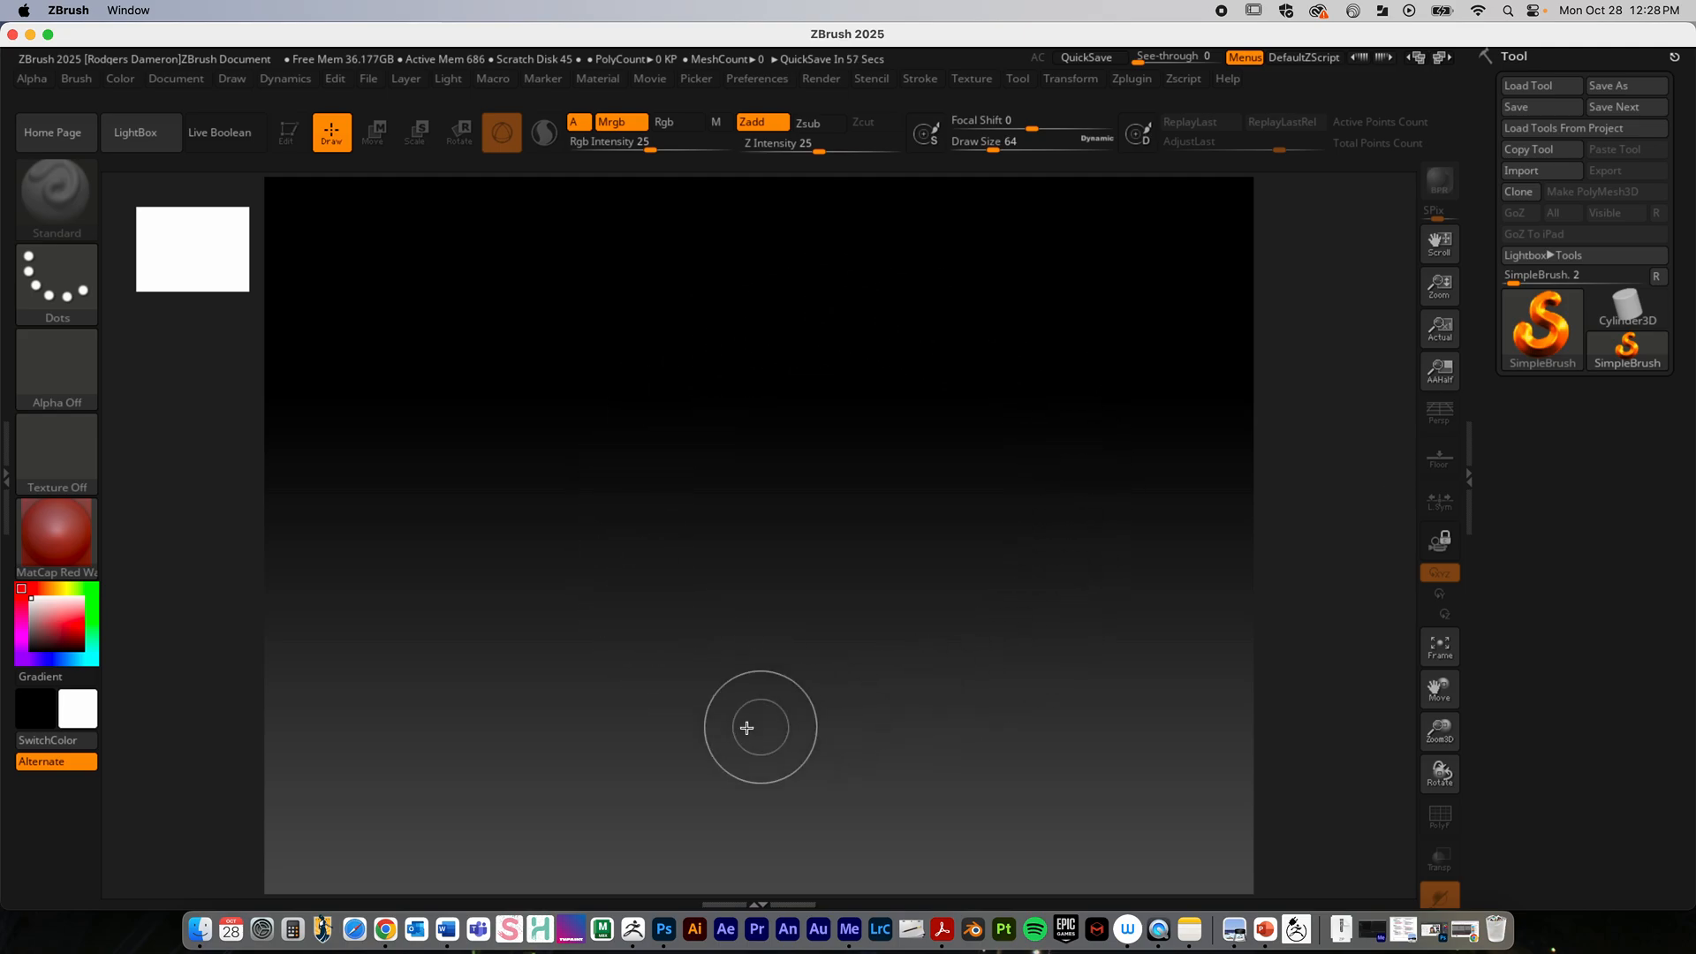
# Step: Examine the available 3D meshes, such as Sphere3D, Cylinder3D and Gear3D, among the tools
pyautogui.click(181, 79)
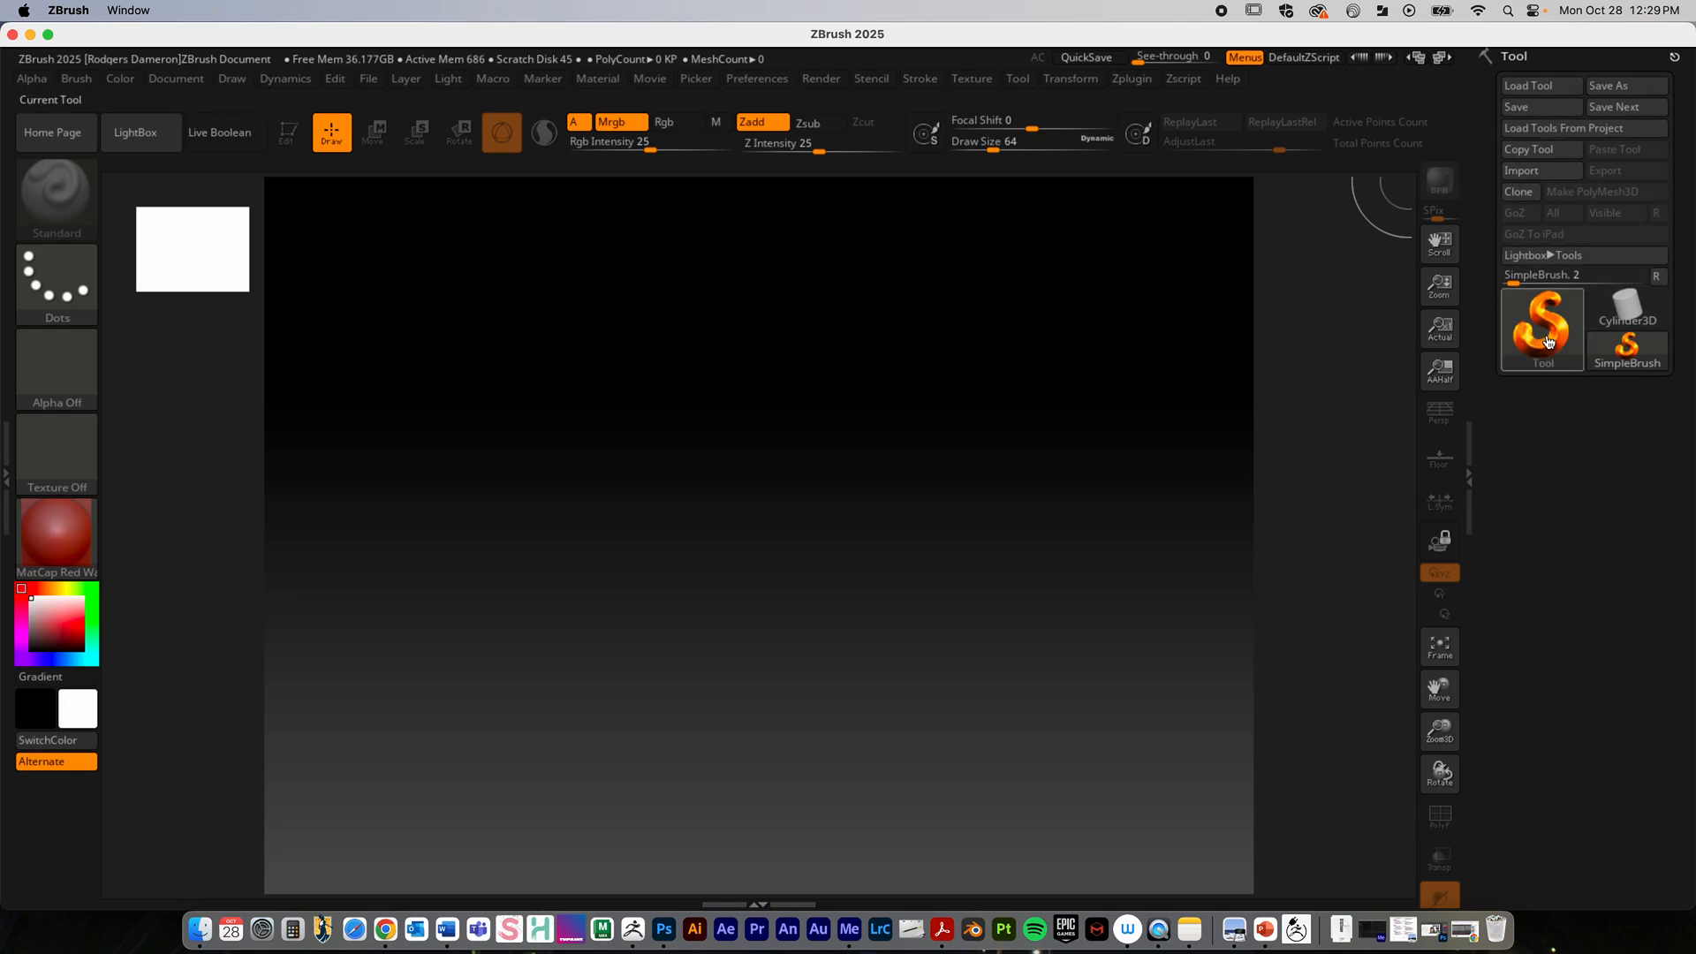
pyautogui.moveTo(1548, 341)
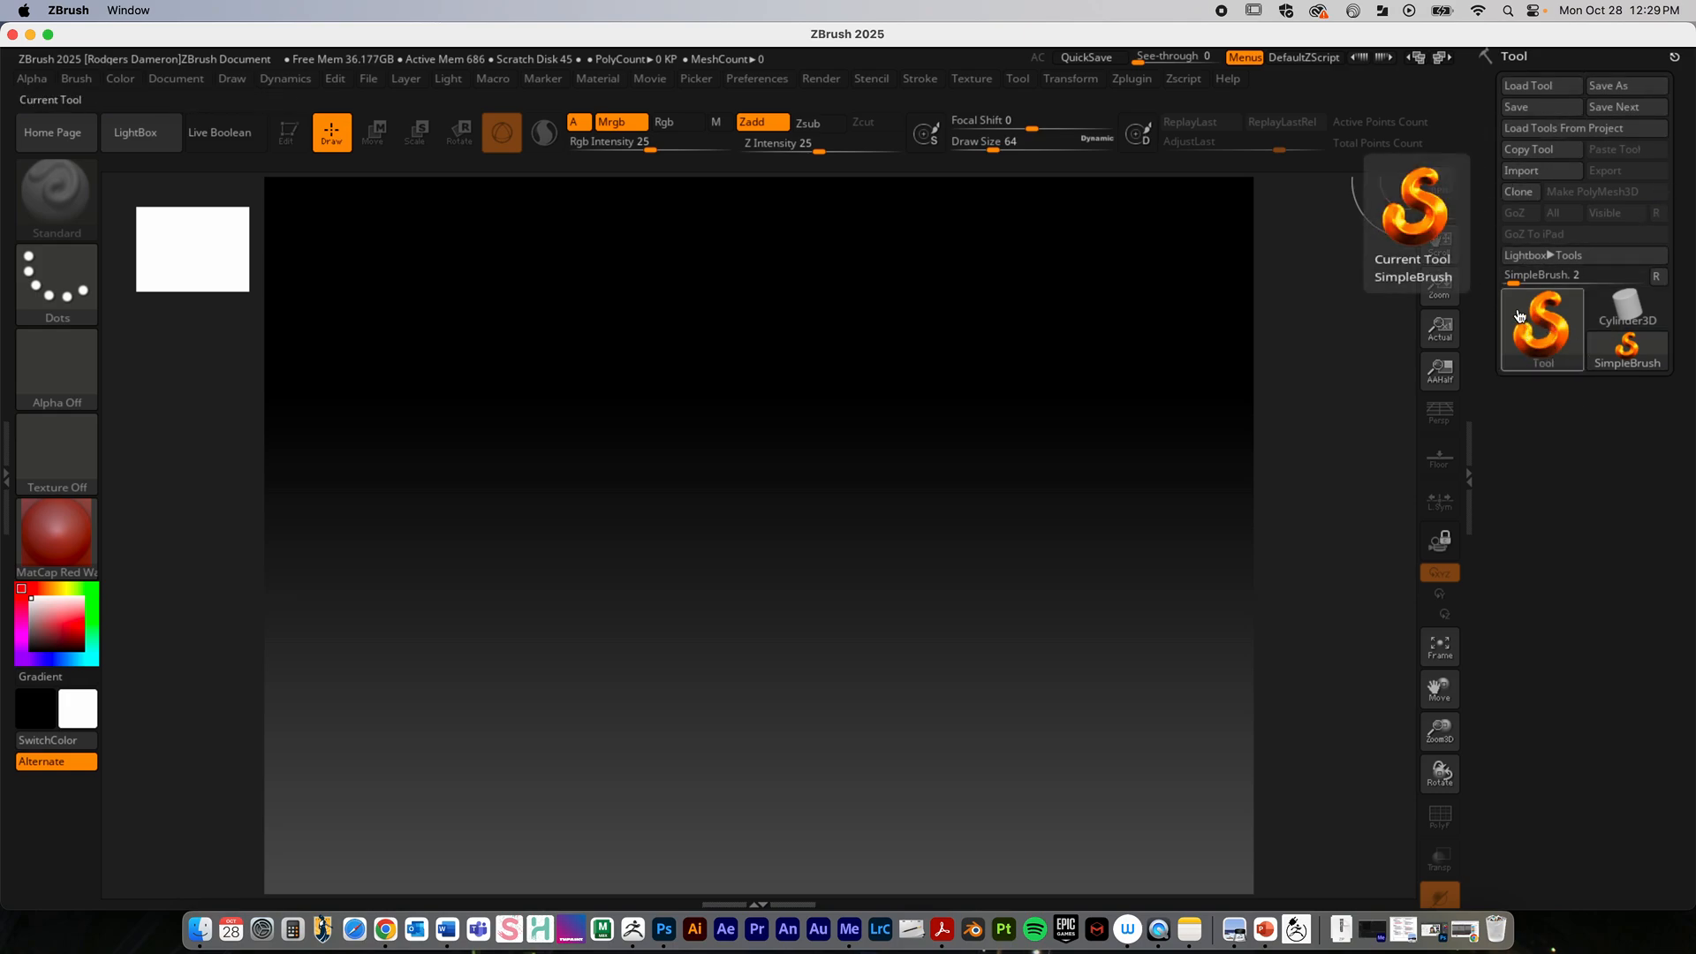
pyautogui.click(1556, 335)
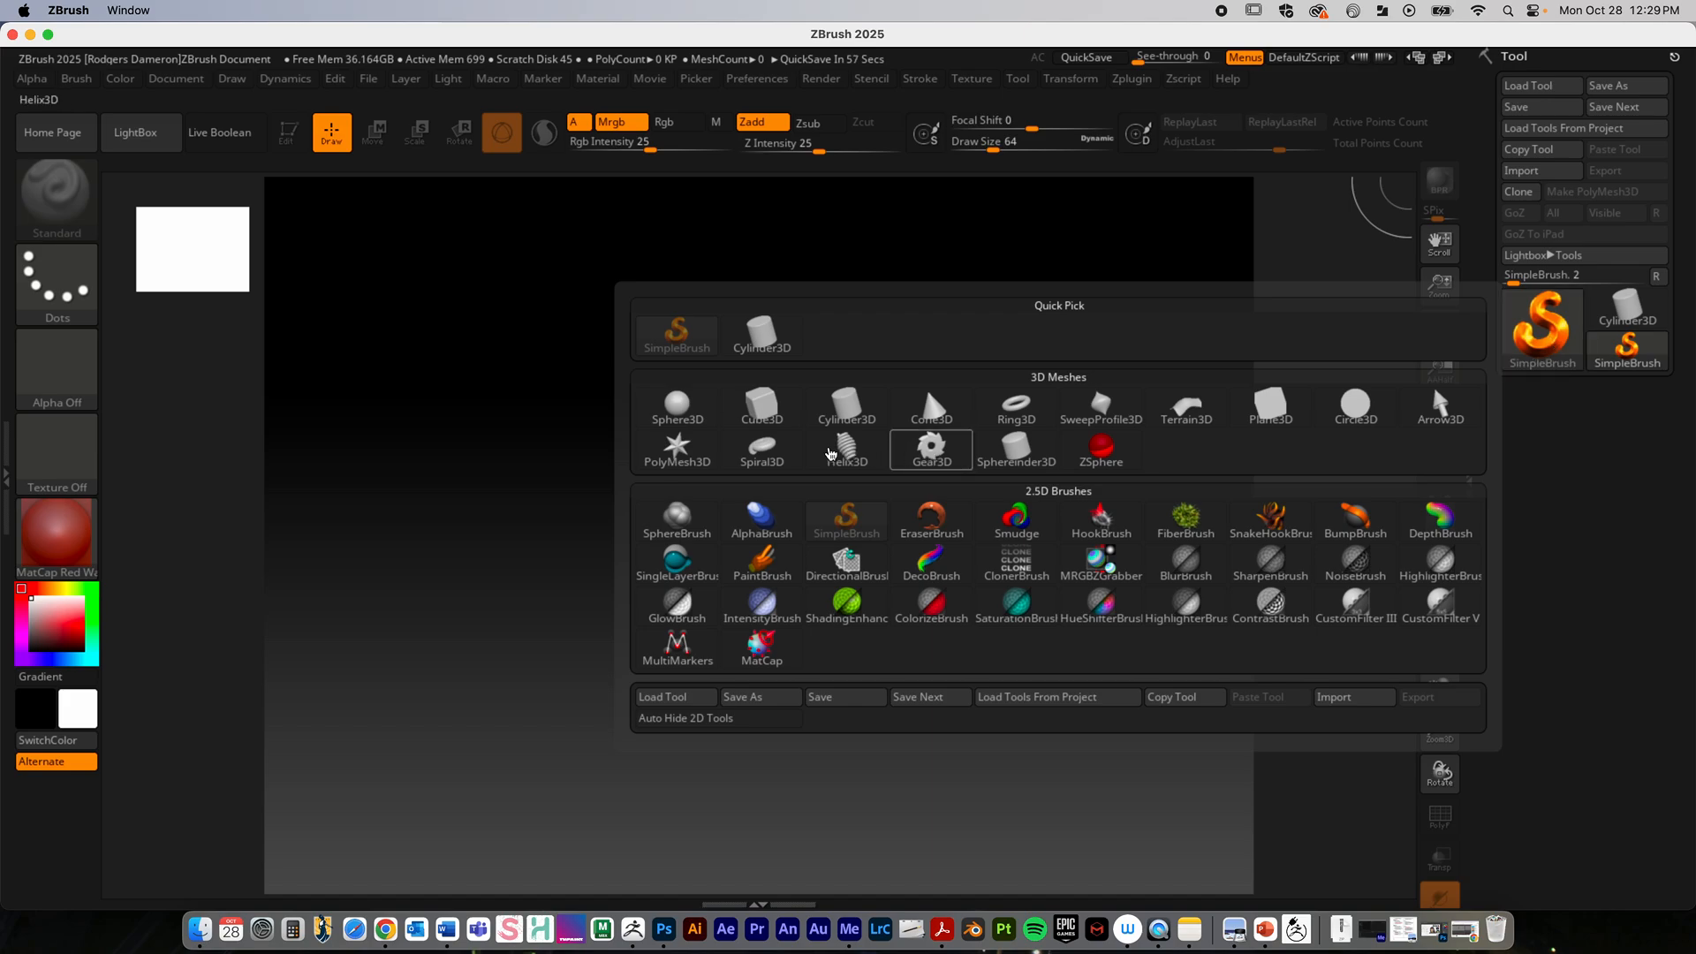
pyautogui.moveTo(676, 422)
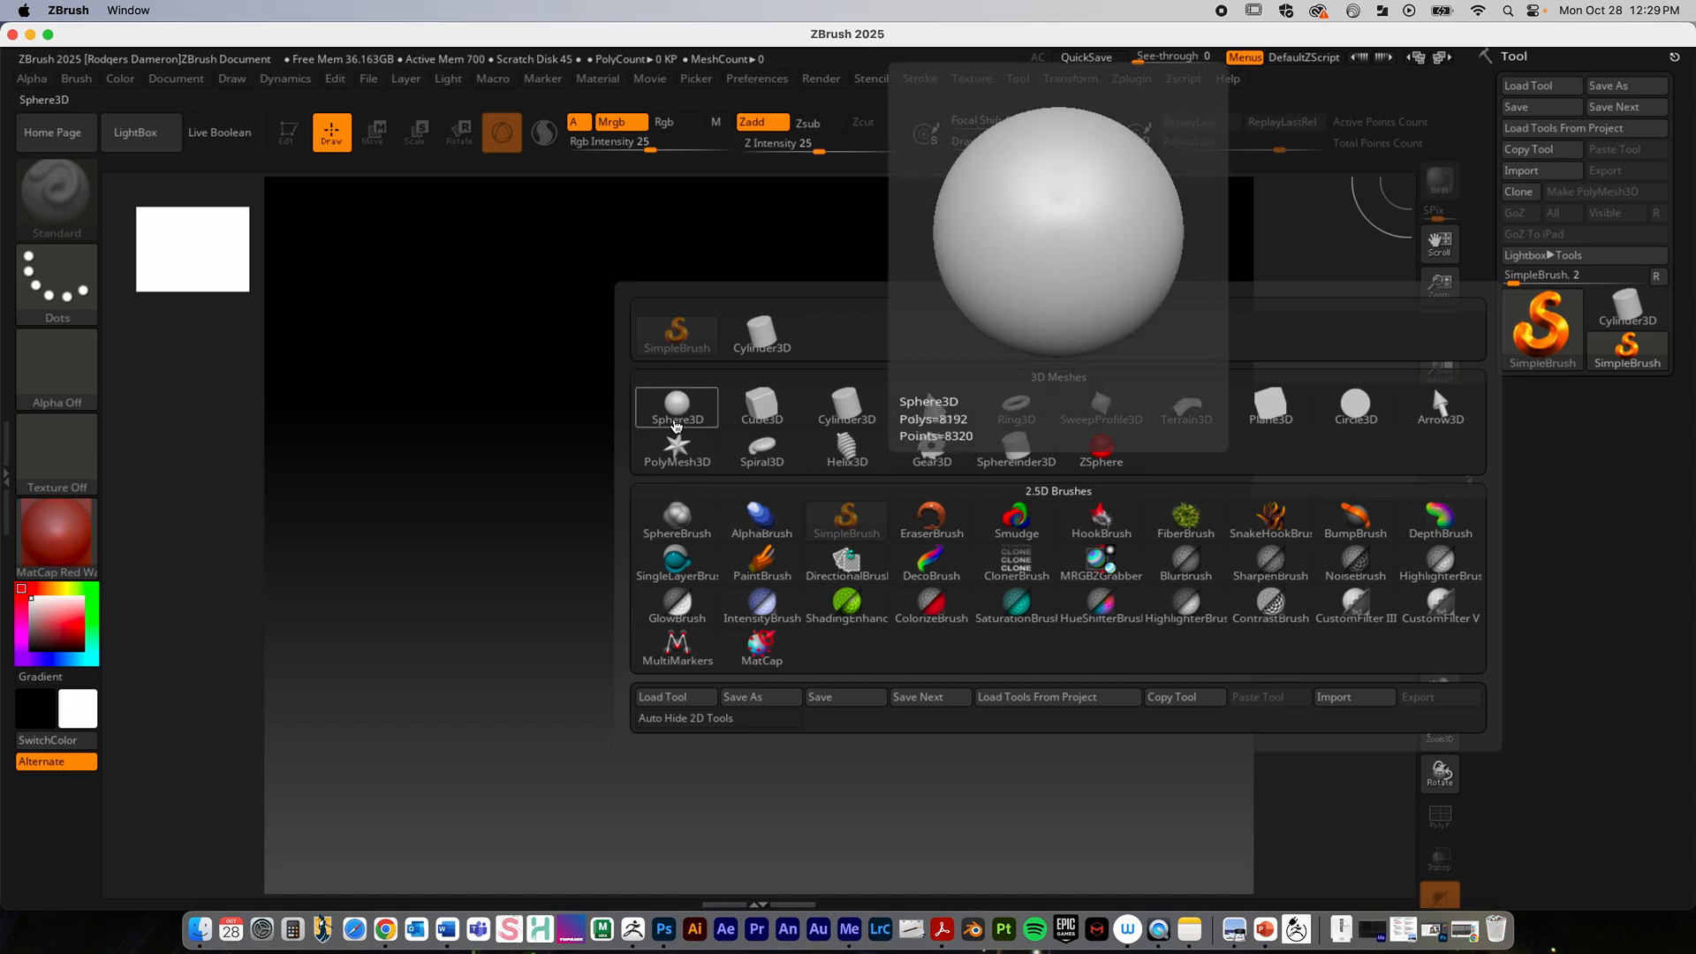
pyautogui.moveTo(834, 420)
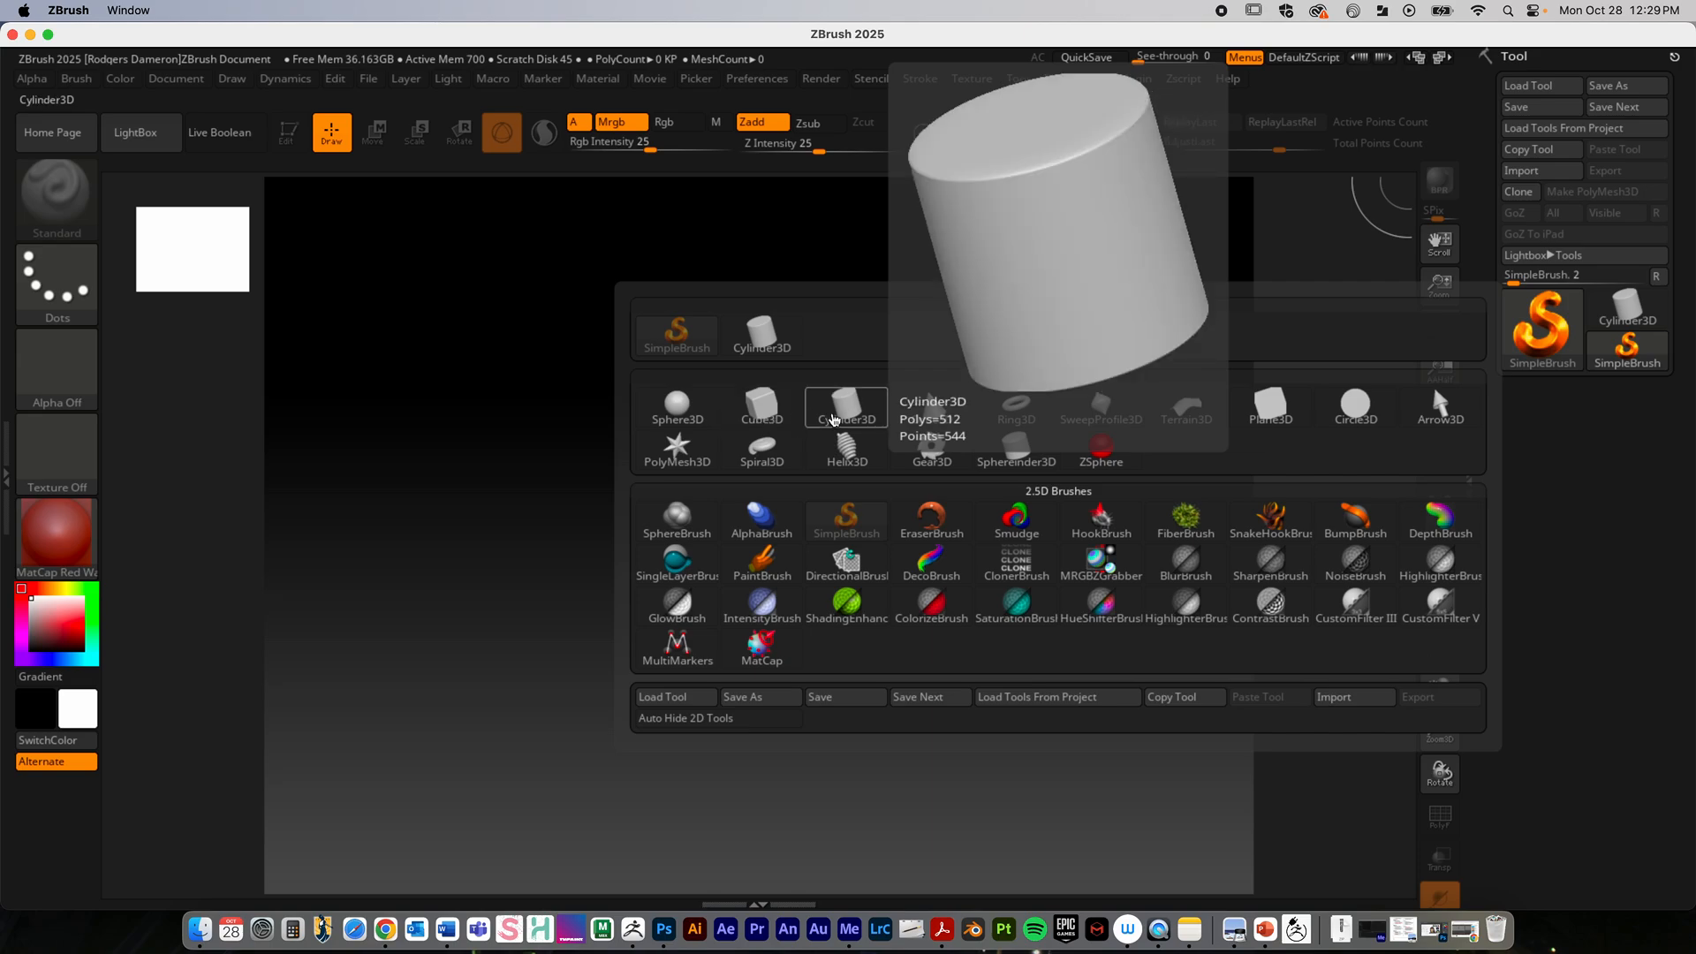
pyautogui.moveTo(972, 464)
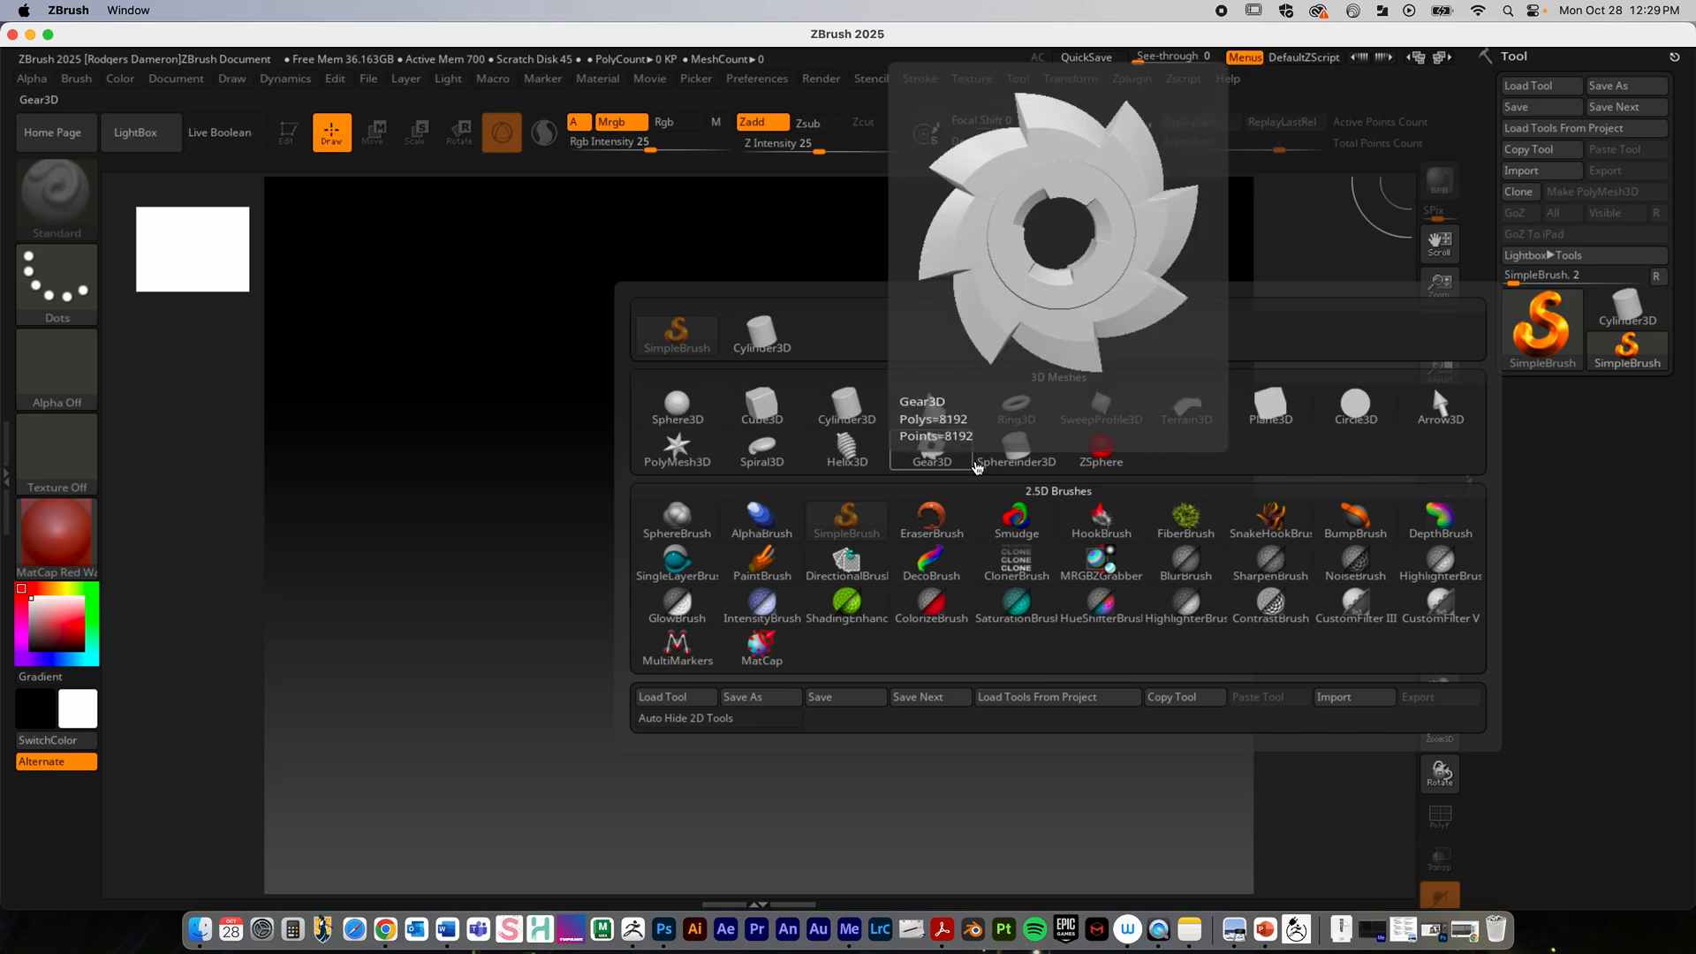
pyautogui.moveTo(989, 570)
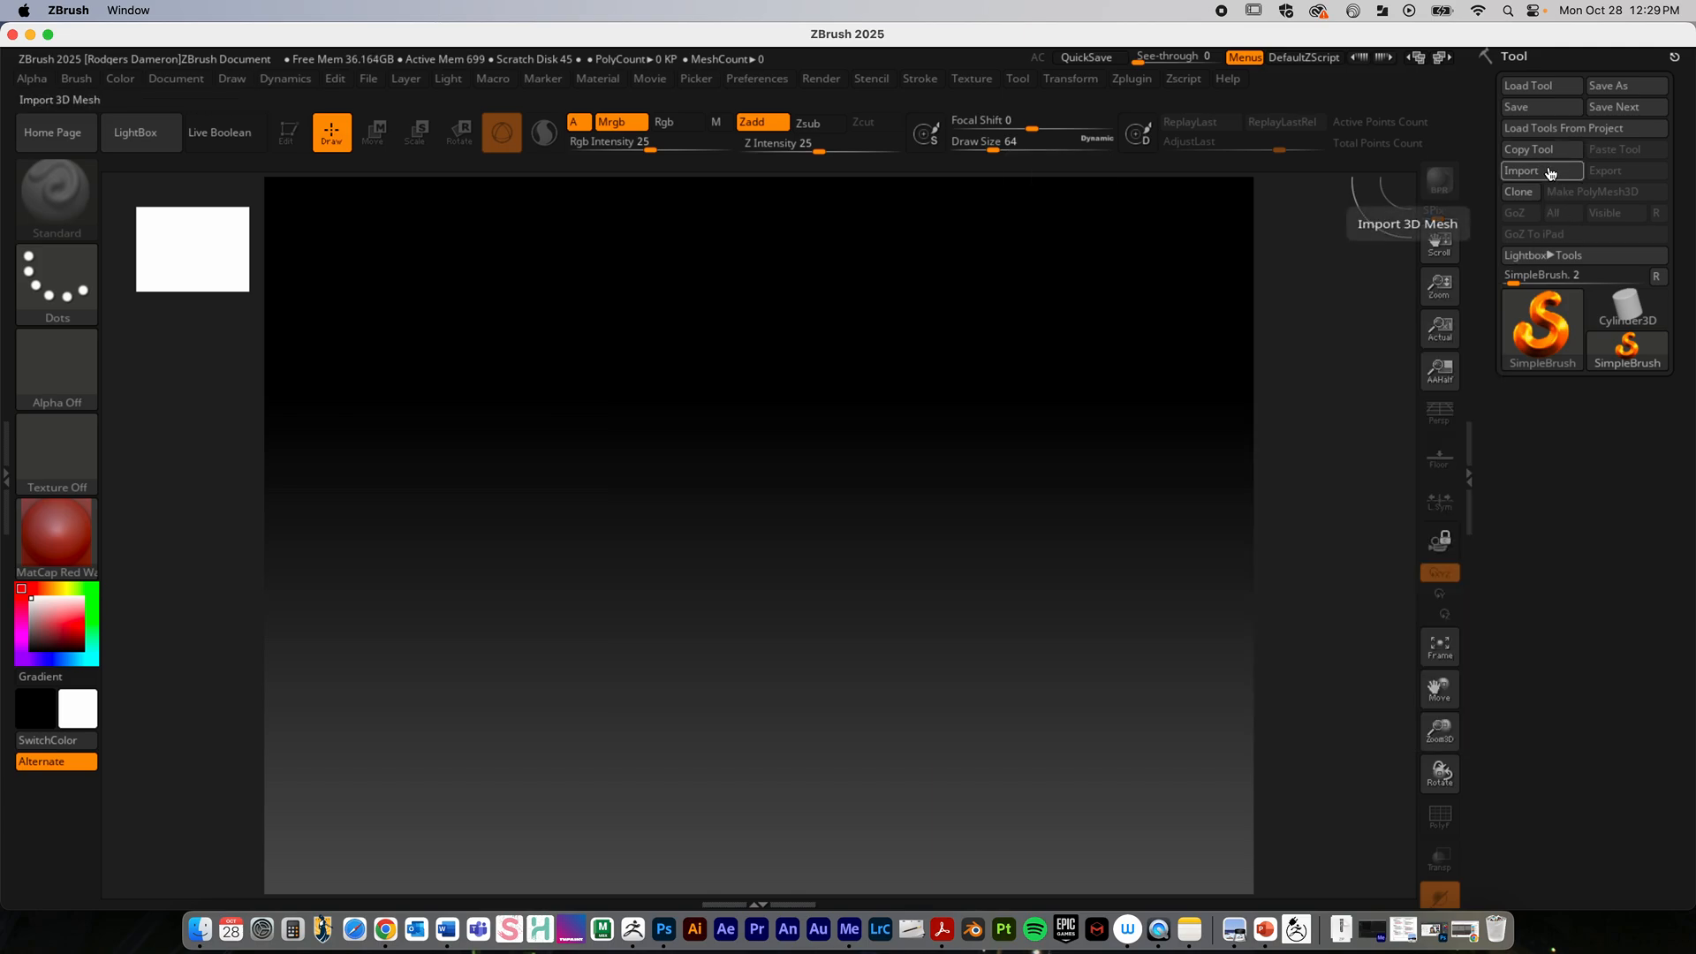
pyautogui.moveTo(1601, 340)
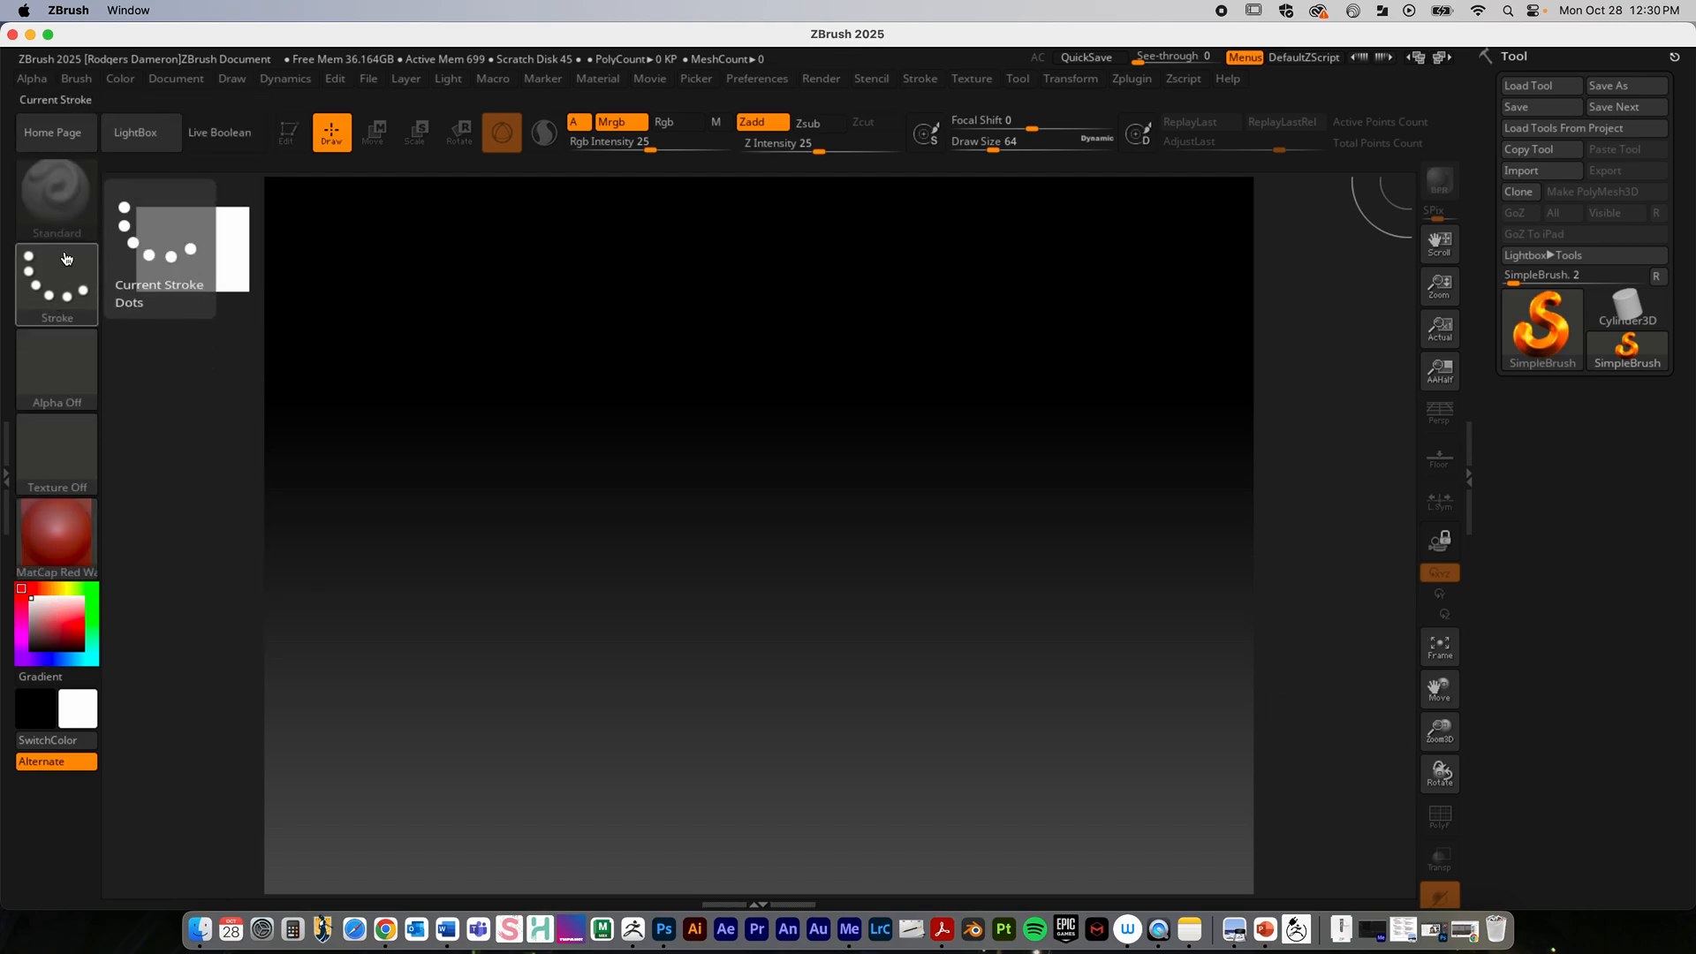
# Step: Import the head model Head_toZbrush.obj from the scenes folder as a tool
pyautogui.click(1542, 327)
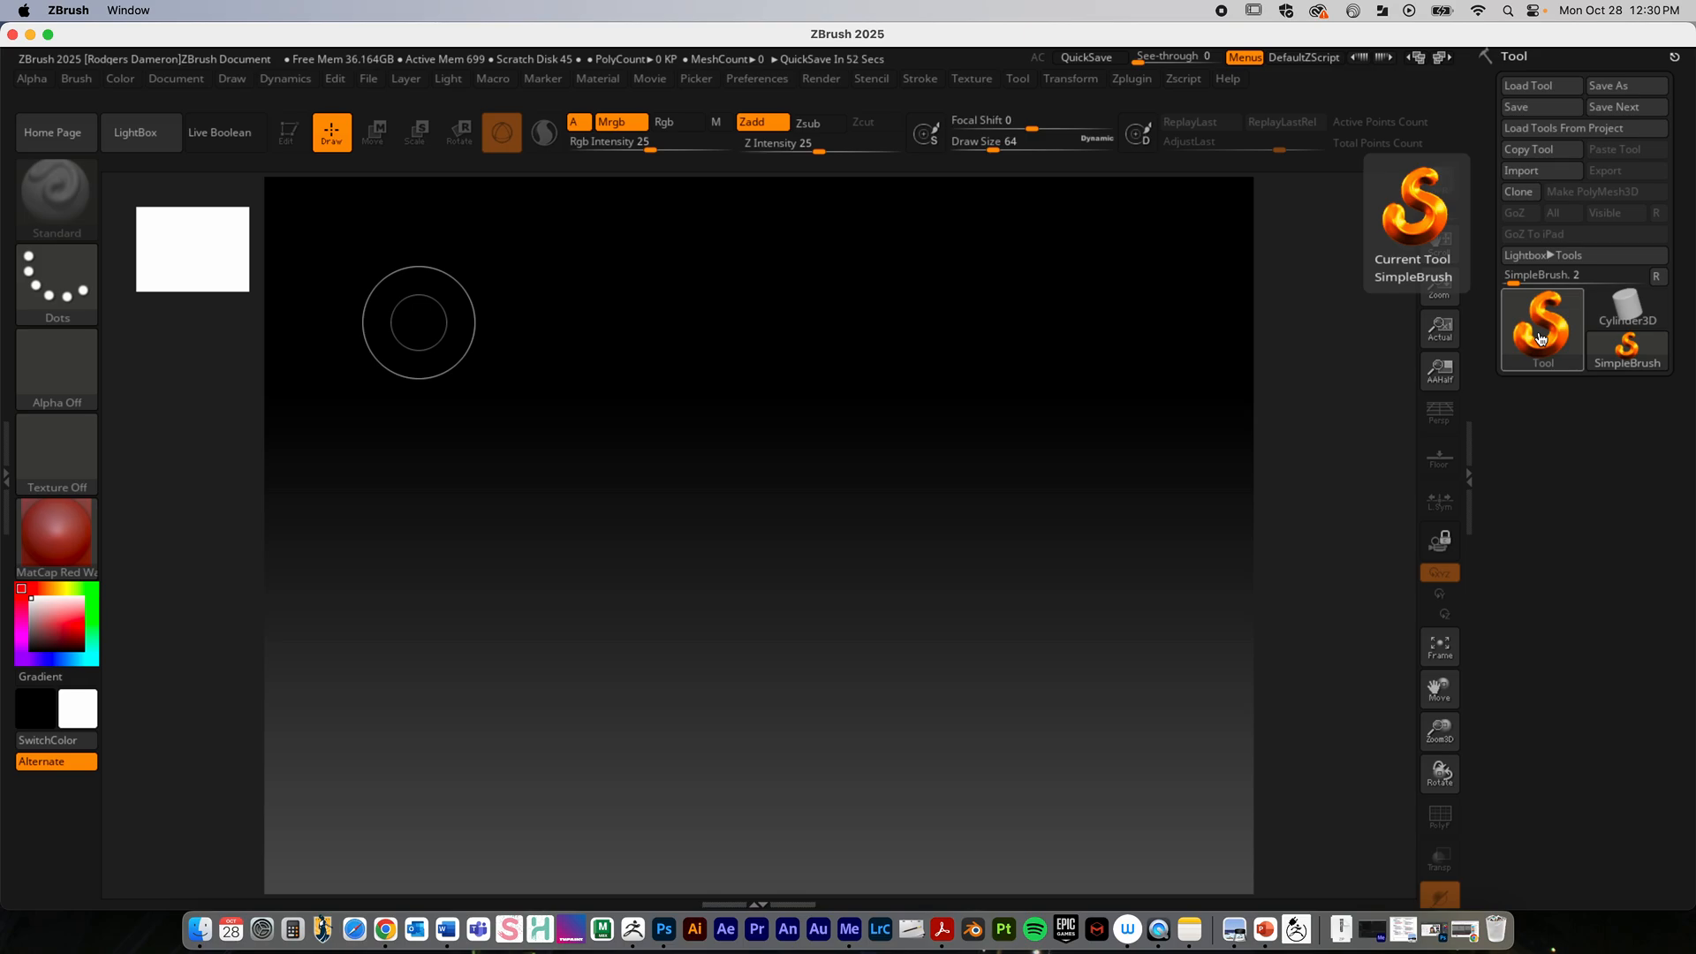
pyautogui.click(1539, 334)
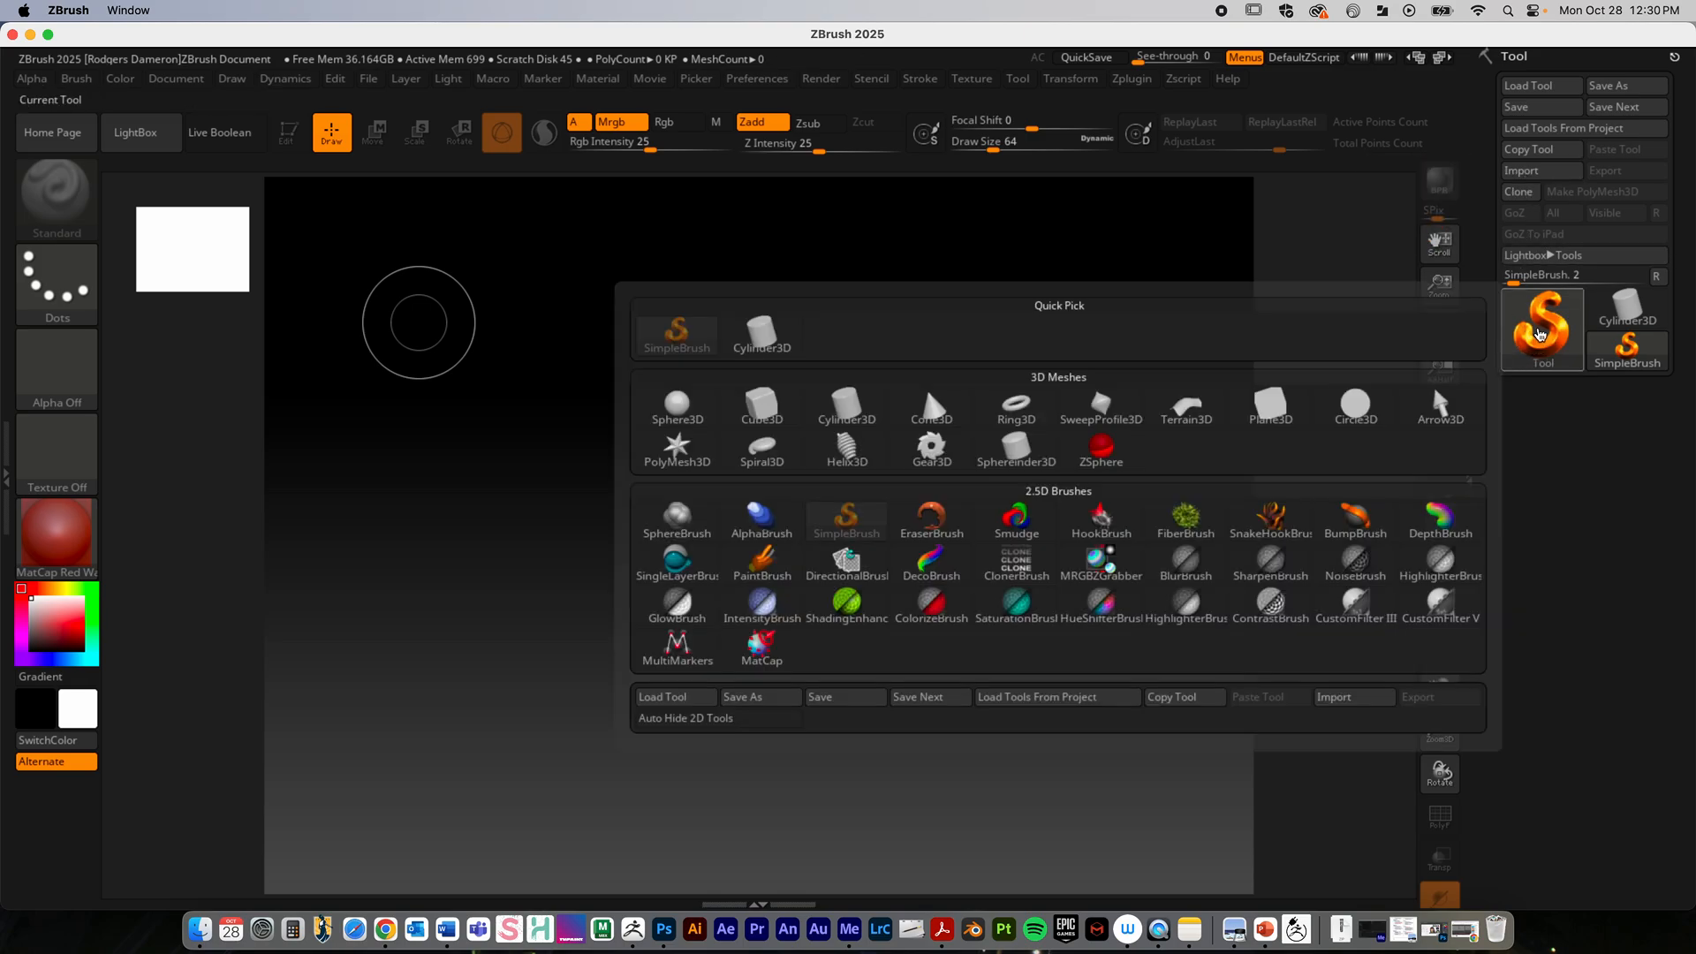
pyautogui.moveTo(738, 441)
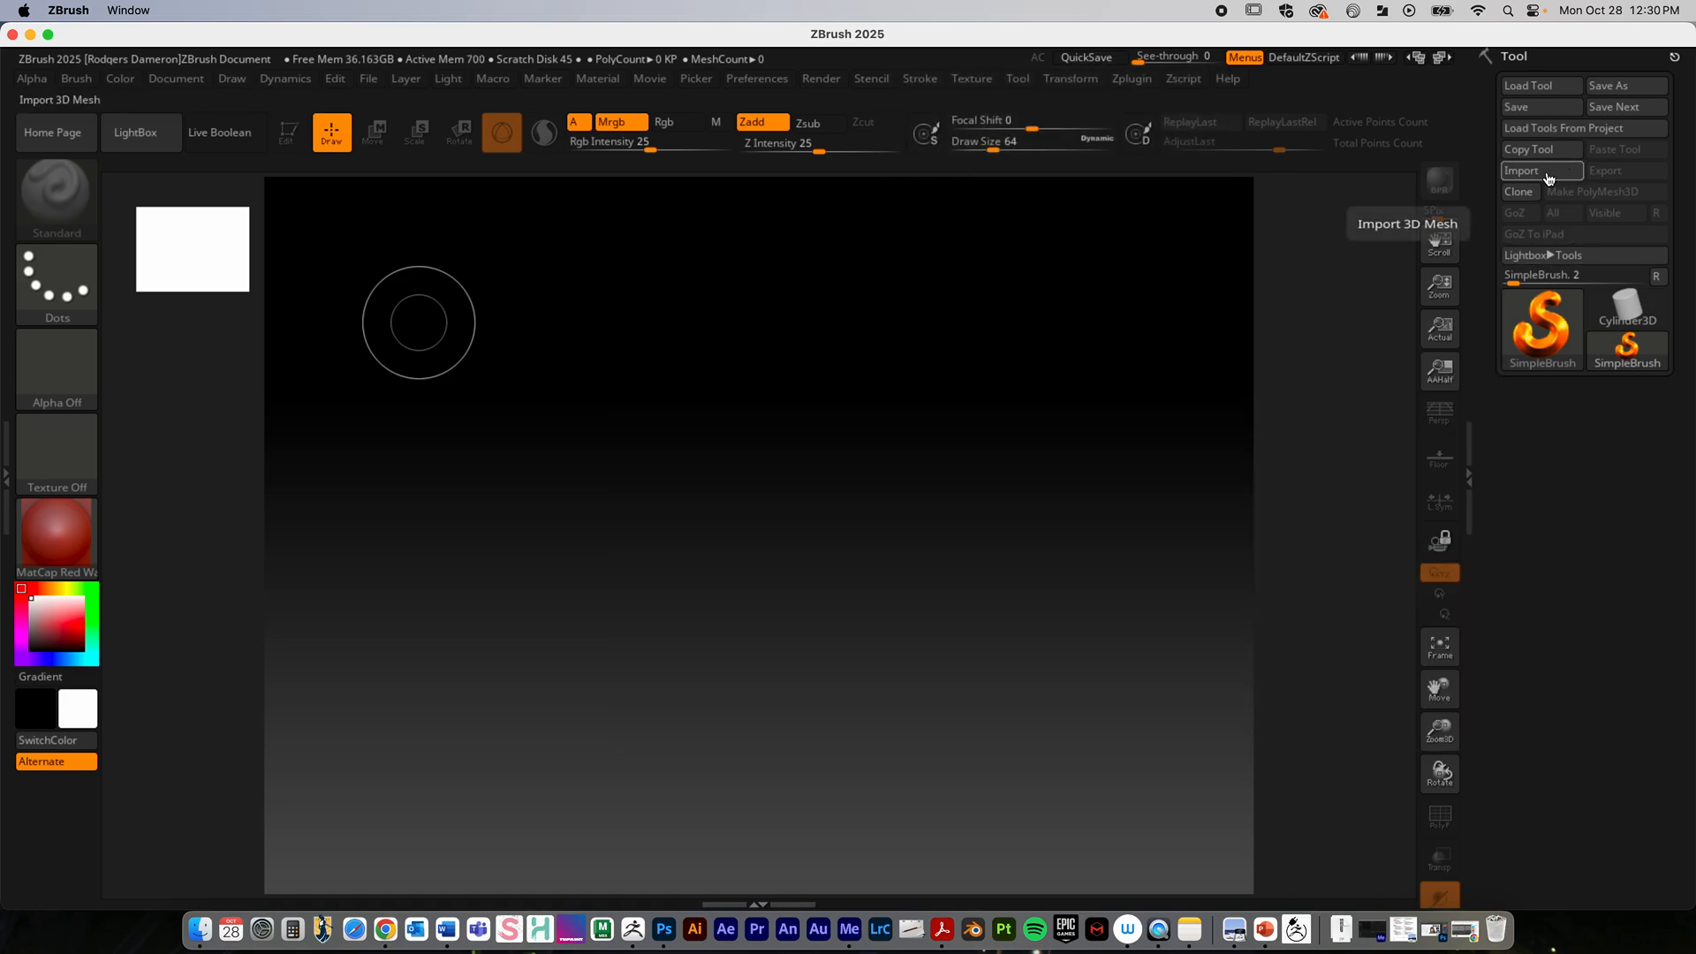
pyautogui.click(1548, 177)
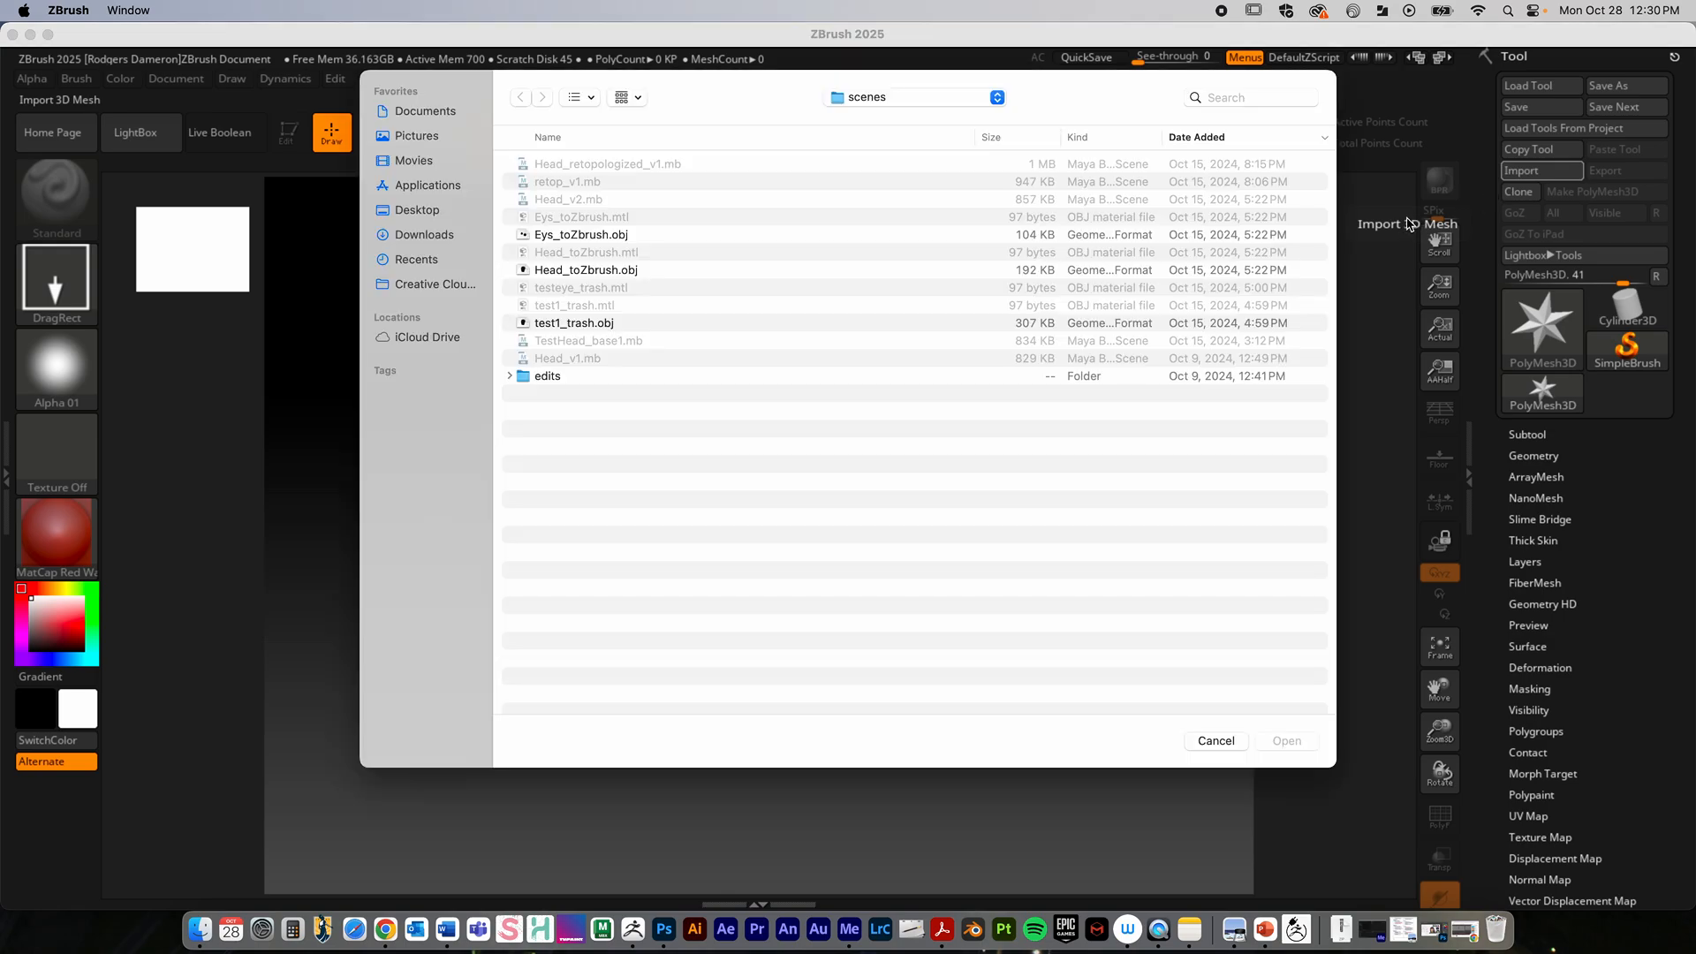
pyautogui.click(562, 272)
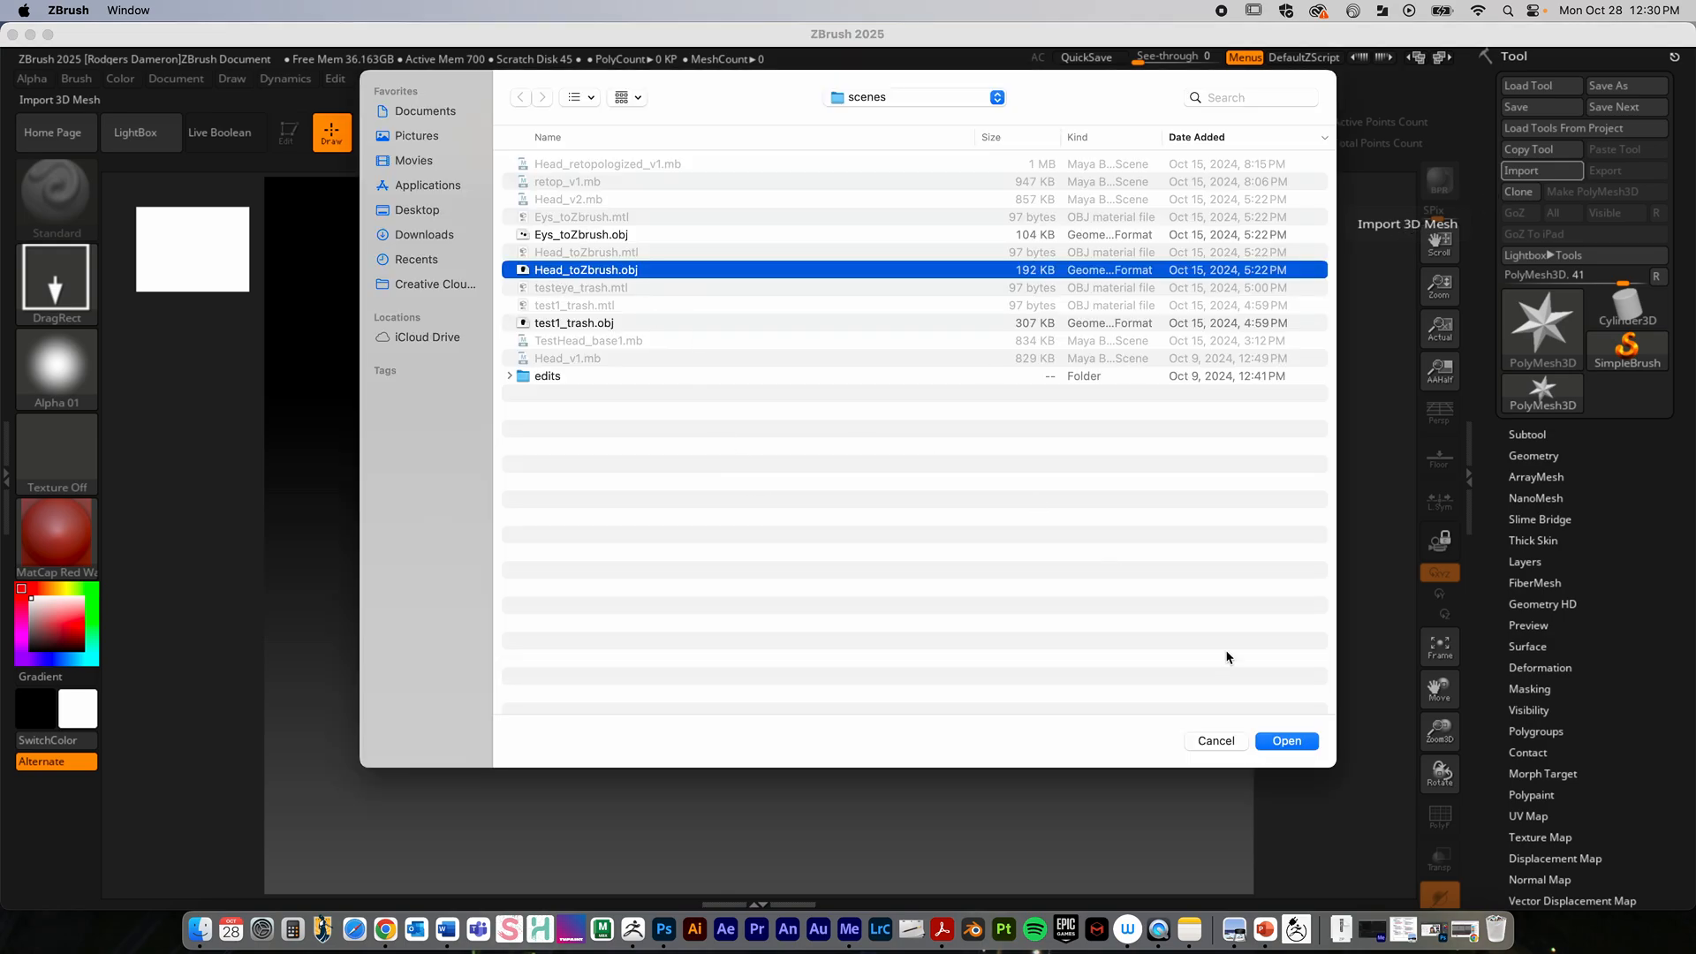
pyautogui.click(1291, 742)
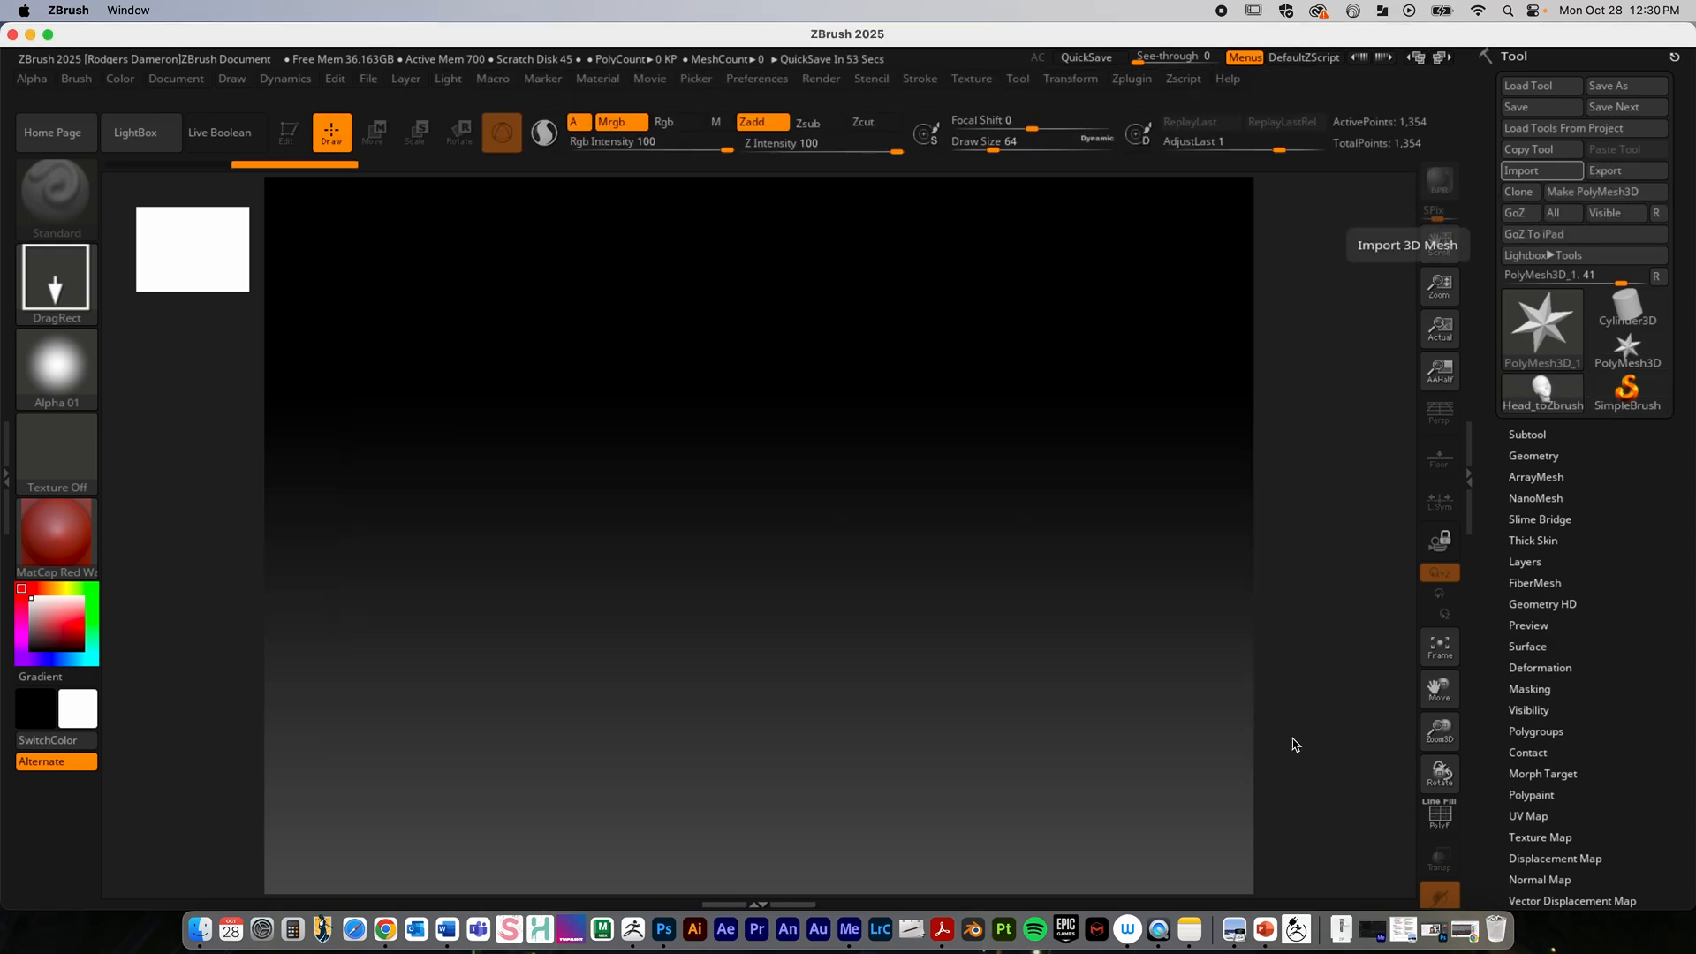
# Step: Draw the imported head large on the canvas and scatter seven smaller copies over and around it
pyautogui.moveTo(1534, 332)
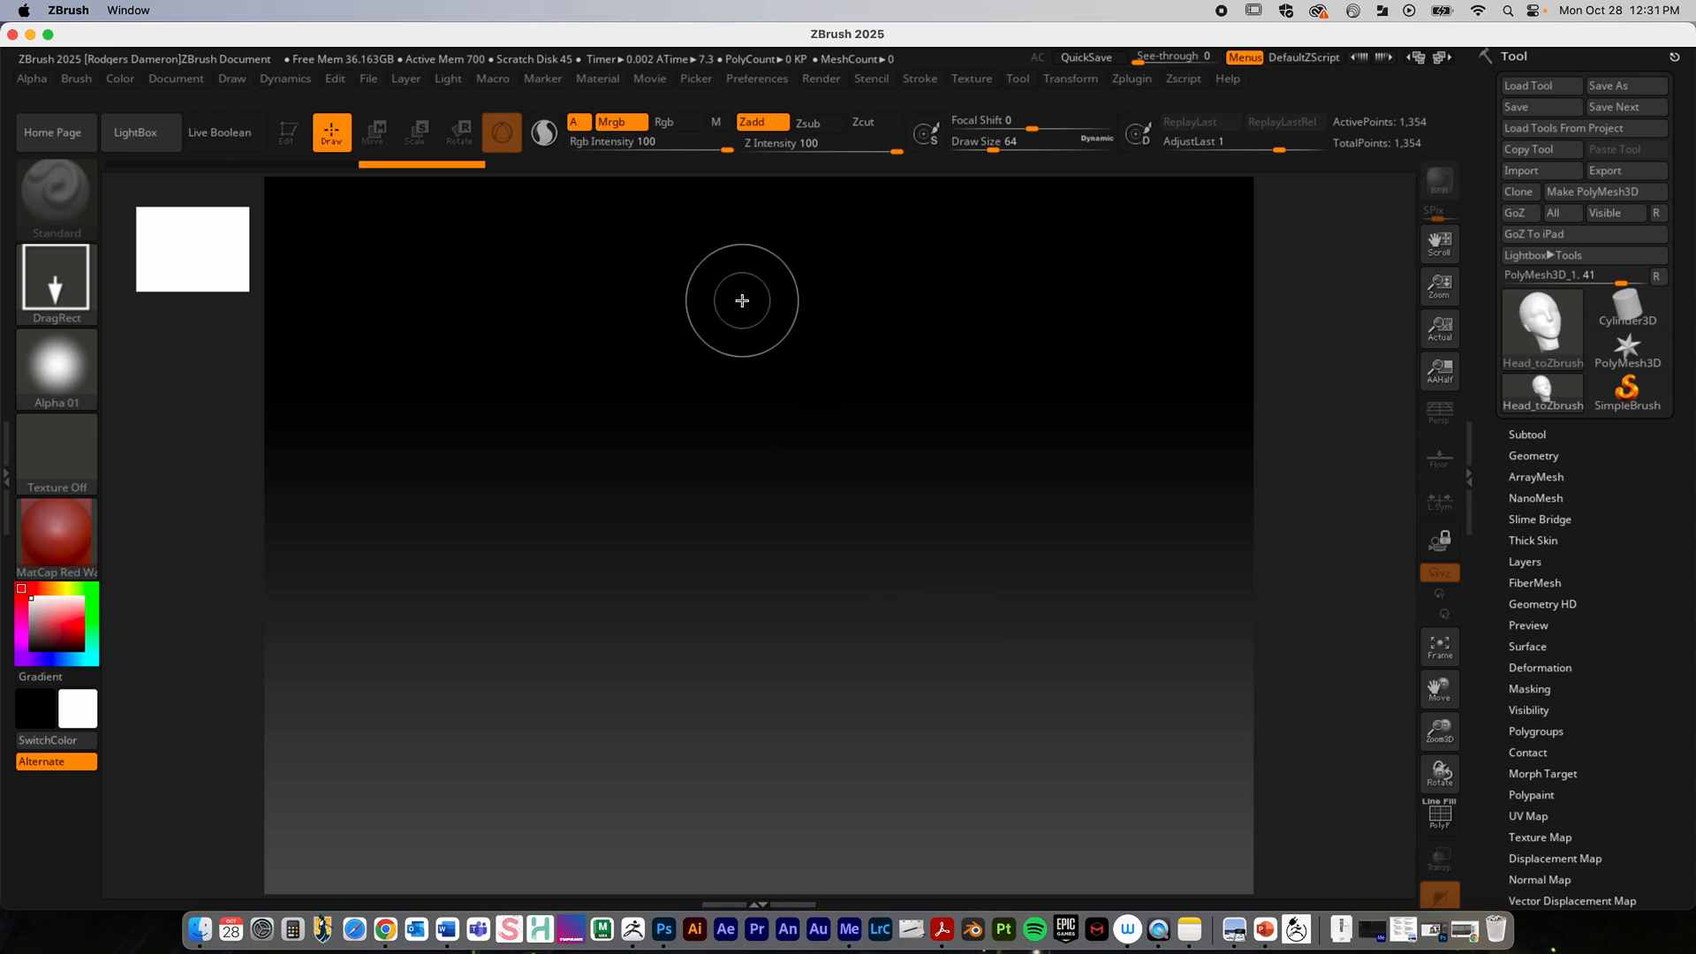
pyautogui.moveTo(747, 277)
pyautogui.mouseDown()
pyautogui.moveTo(955, 448)
pyautogui.moveTo(893, 579)
pyautogui.moveTo(788, 605)
pyautogui.moveTo(792, 664)
pyautogui.moveTo(913, 591)
pyautogui.moveTo(1143, 556)
pyautogui.moveTo(628, 557)
pyautogui.moveTo(879, 327)
pyautogui.moveTo(946, 636)
pyautogui.moveTo(927, 436)
pyautogui.moveTo(991, 682)
pyautogui.mouseUp()
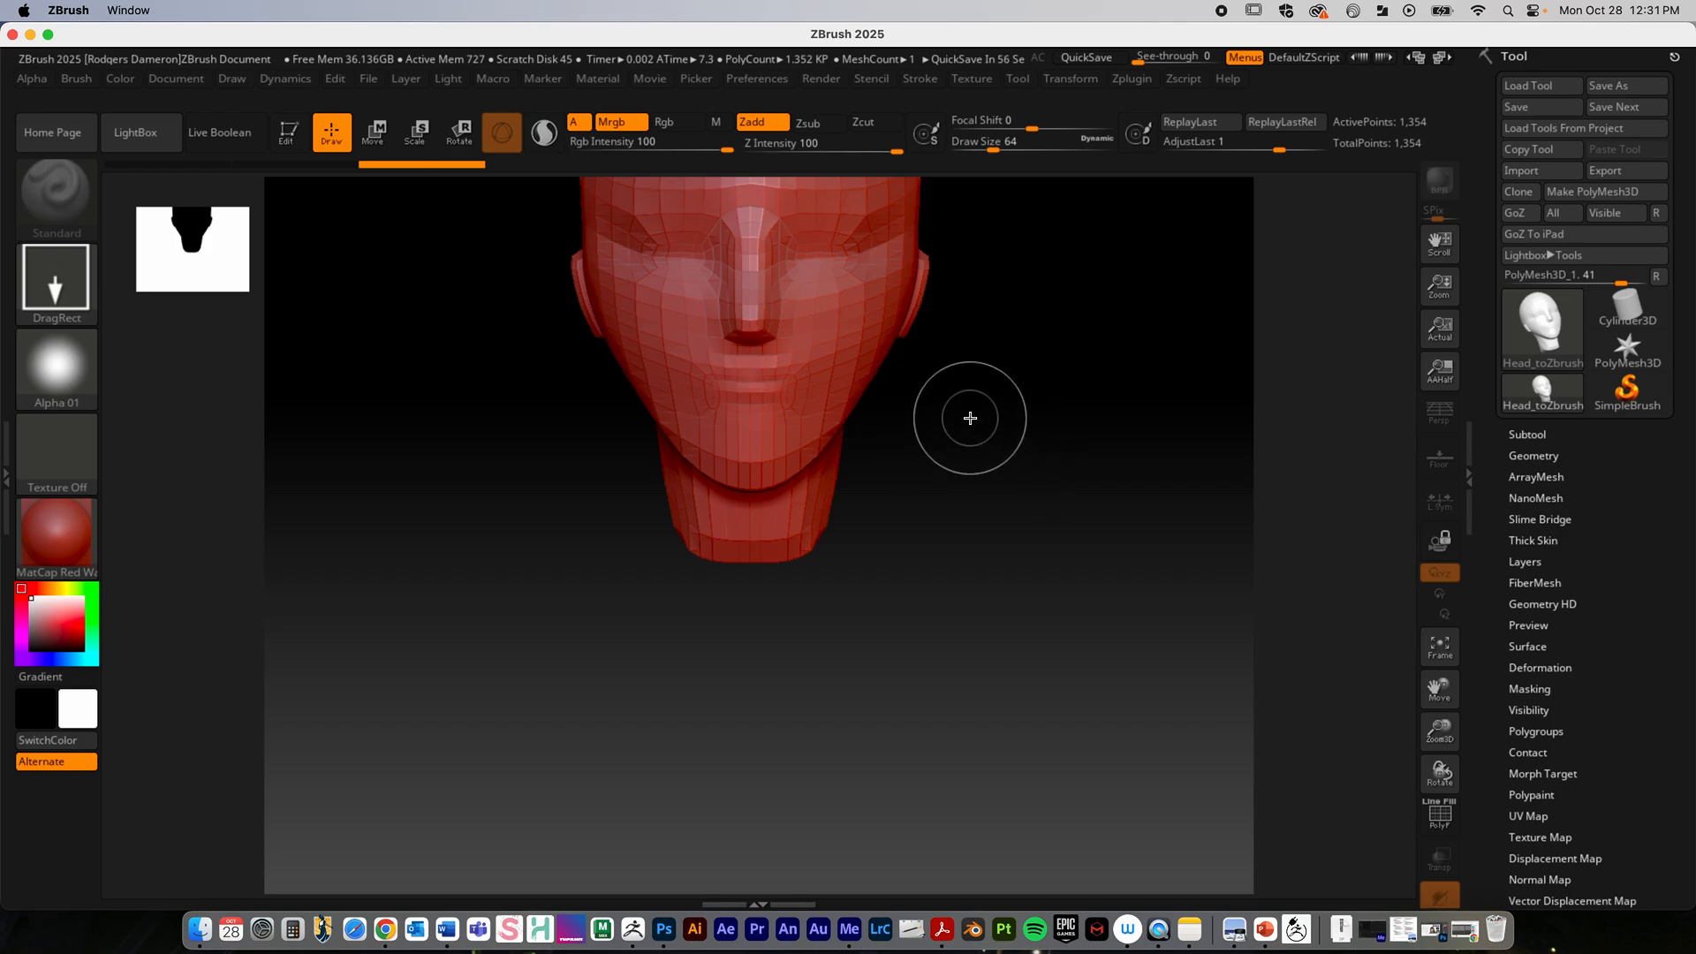
pyautogui.moveTo(1004, 411); pyautogui.dragTo(1004, 367)
pyautogui.moveTo(822, 543); pyautogui.dragTo(799, 508)
pyautogui.moveTo(628, 539); pyautogui.dragTo(658, 512)
pyautogui.moveTo(517, 455); pyautogui.dragTo(548, 411)
pyautogui.moveTo(600, 433); pyautogui.dragTo(640, 433)
pyautogui.click(785, 340)
pyautogui.moveTo(883, 311); pyautogui.dragTo(909, 383)
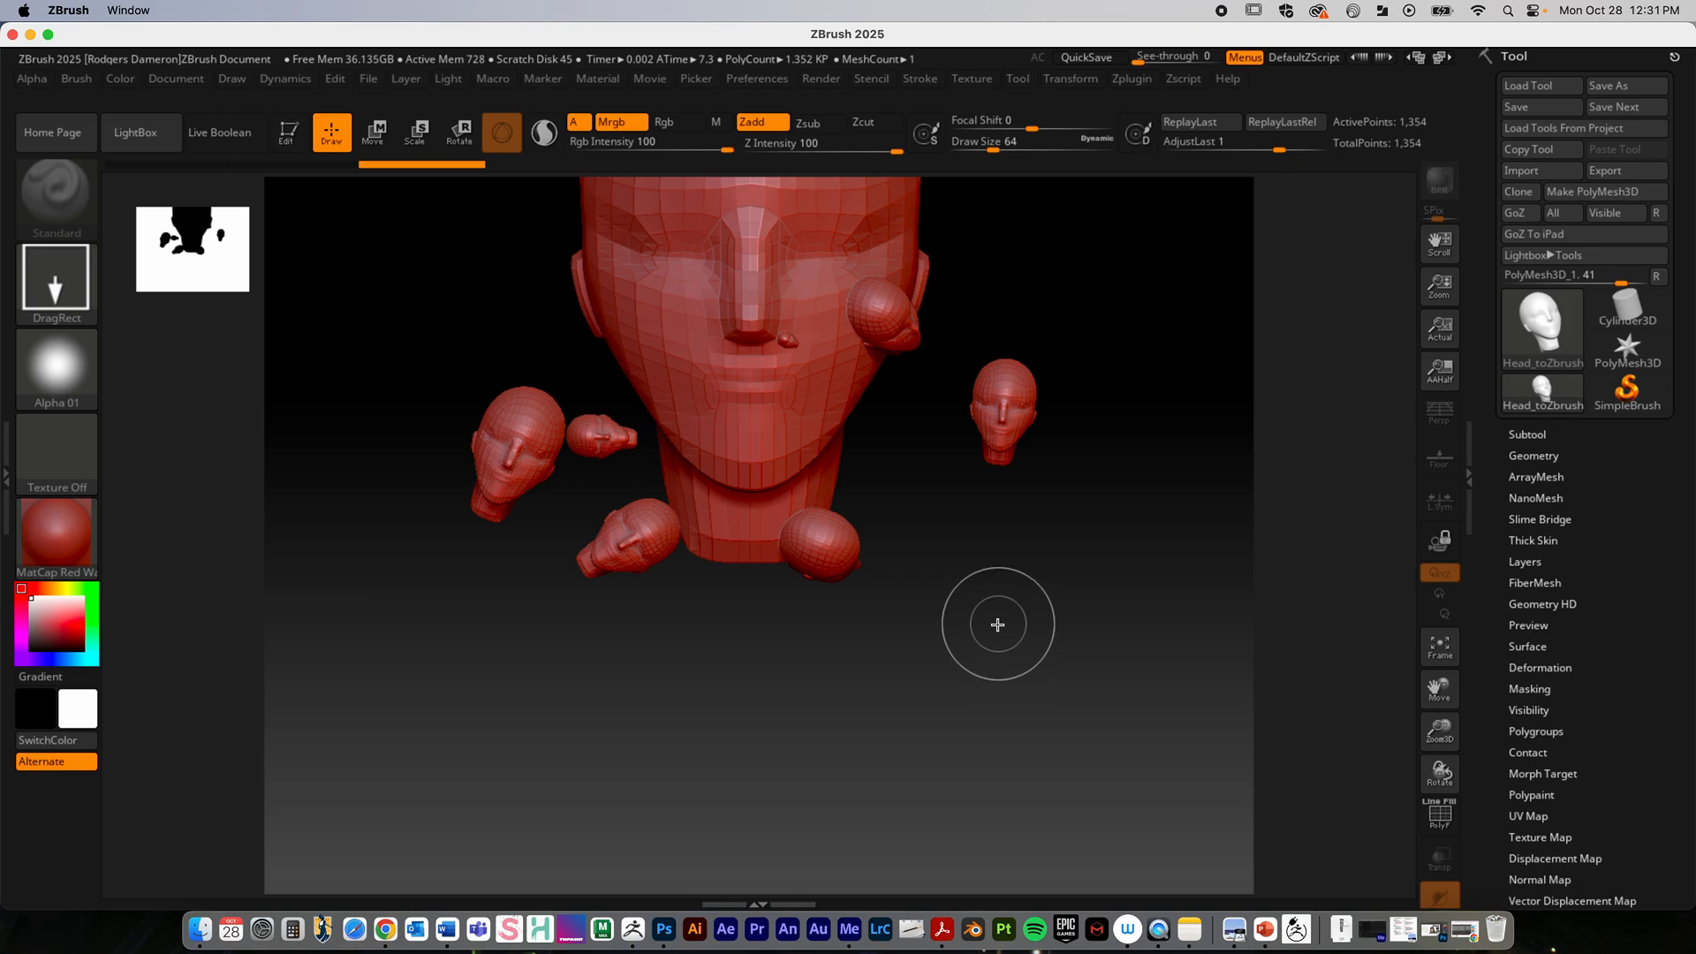
# Step: Undo all the heads drawn so the canvas is empty
pyautogui.hotkey('ctrl', 'z')
pyautogui.hotkey('ctrl', 'z')
pyautogui.hotkey('ctrl', 'z')
pyautogui.hotkey('ctrl', 'z')
pyautogui.hotkey('ctrl', 'z')
pyautogui.hotkey('ctrl', 'z')
pyautogui.hotkey('ctrl', 'z')
pyautogui.hotkey('ctrl', 'z')
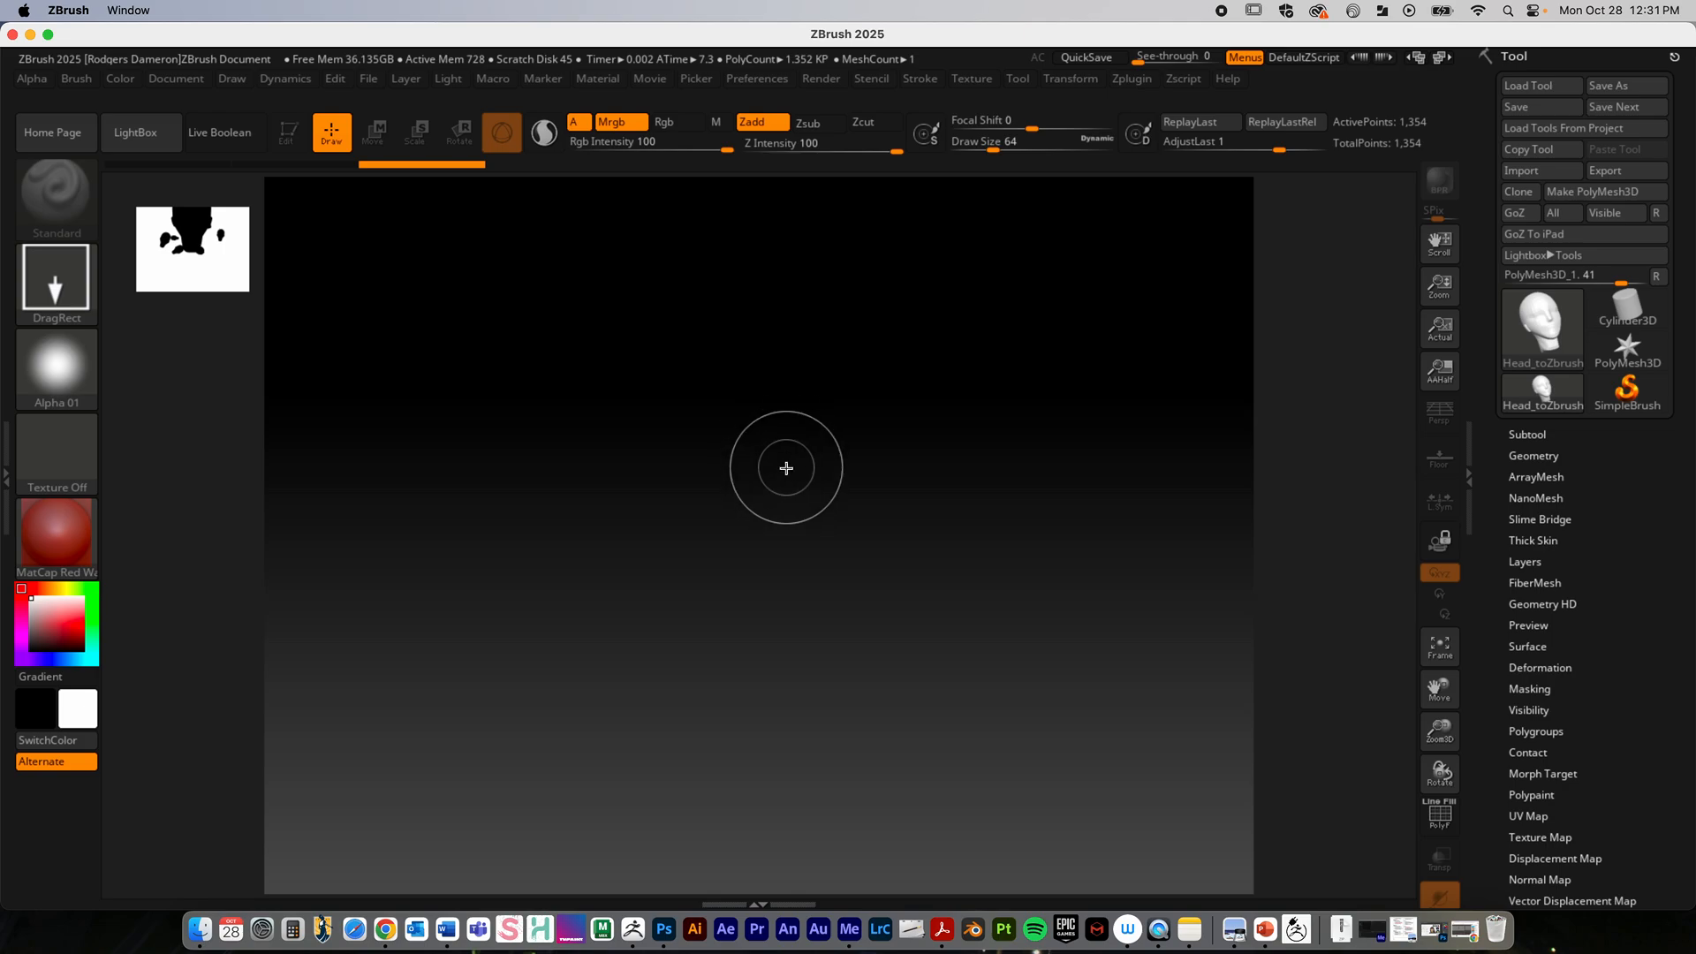
# Step: Draw a single upright head in the canvas centre in Edit mode and convert it to a PolyMesh3D
pyautogui.moveTo(783, 439)
pyautogui.mouseDown()
pyautogui.moveTo(837, 671)
pyautogui.moveTo(787, 712)
pyautogui.moveTo(783, 768)
pyautogui.mouseUp()
pyautogui.press('t')
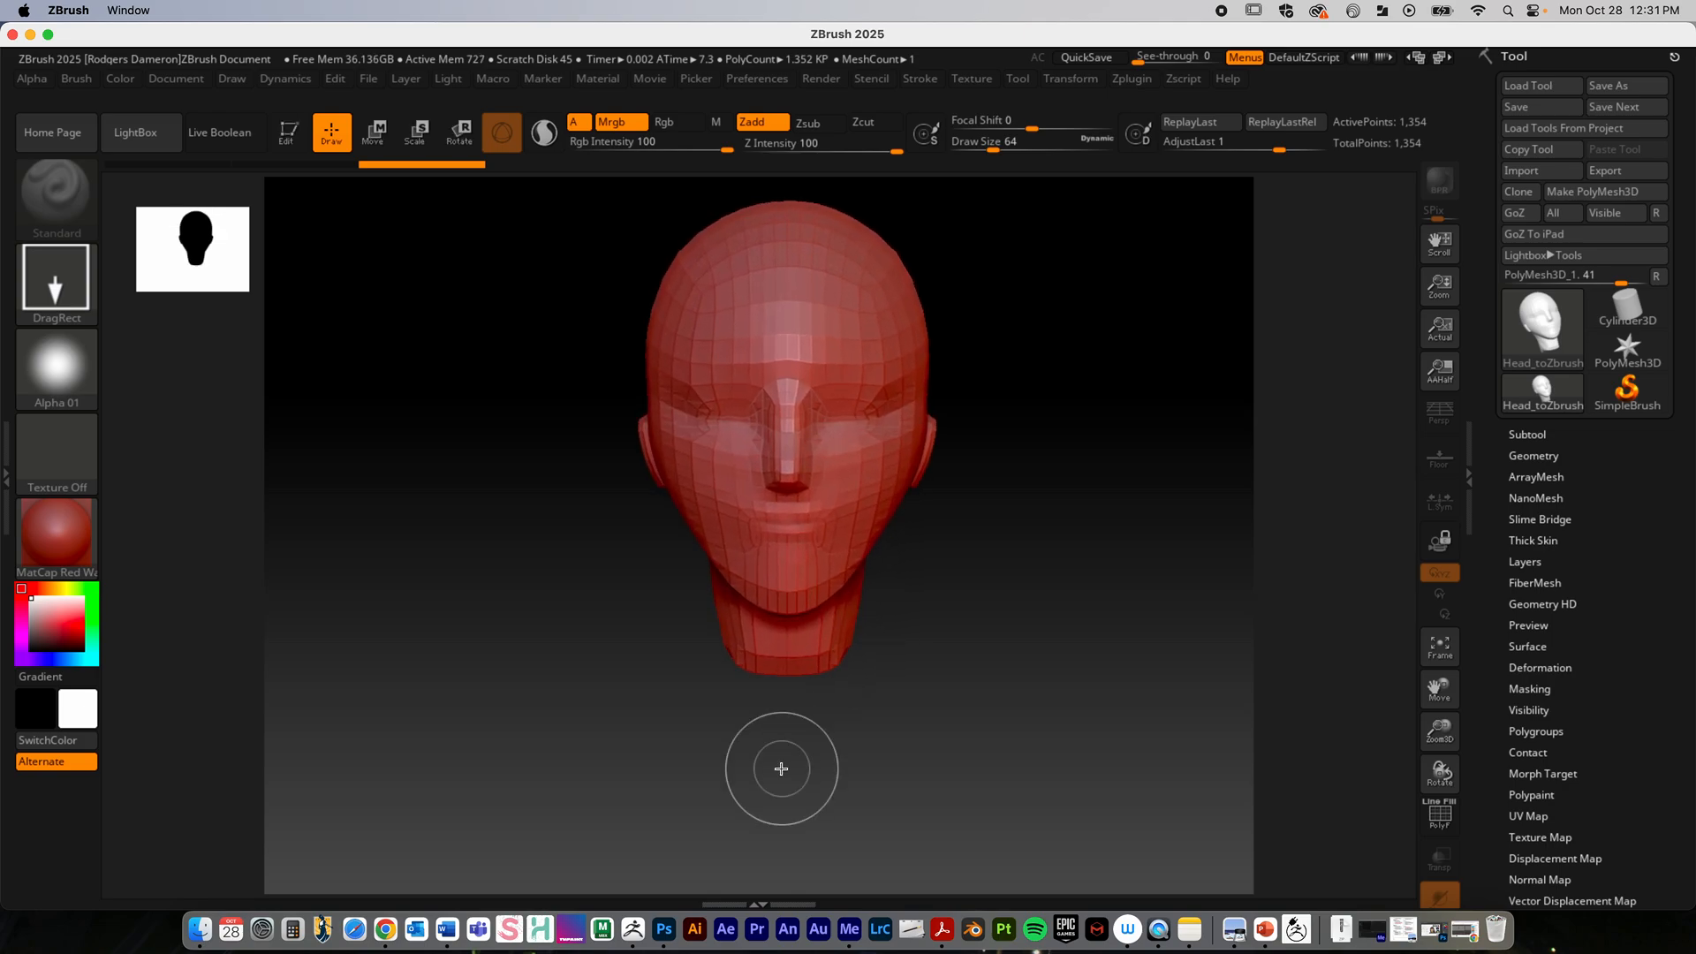
pyautogui.click(290, 137)
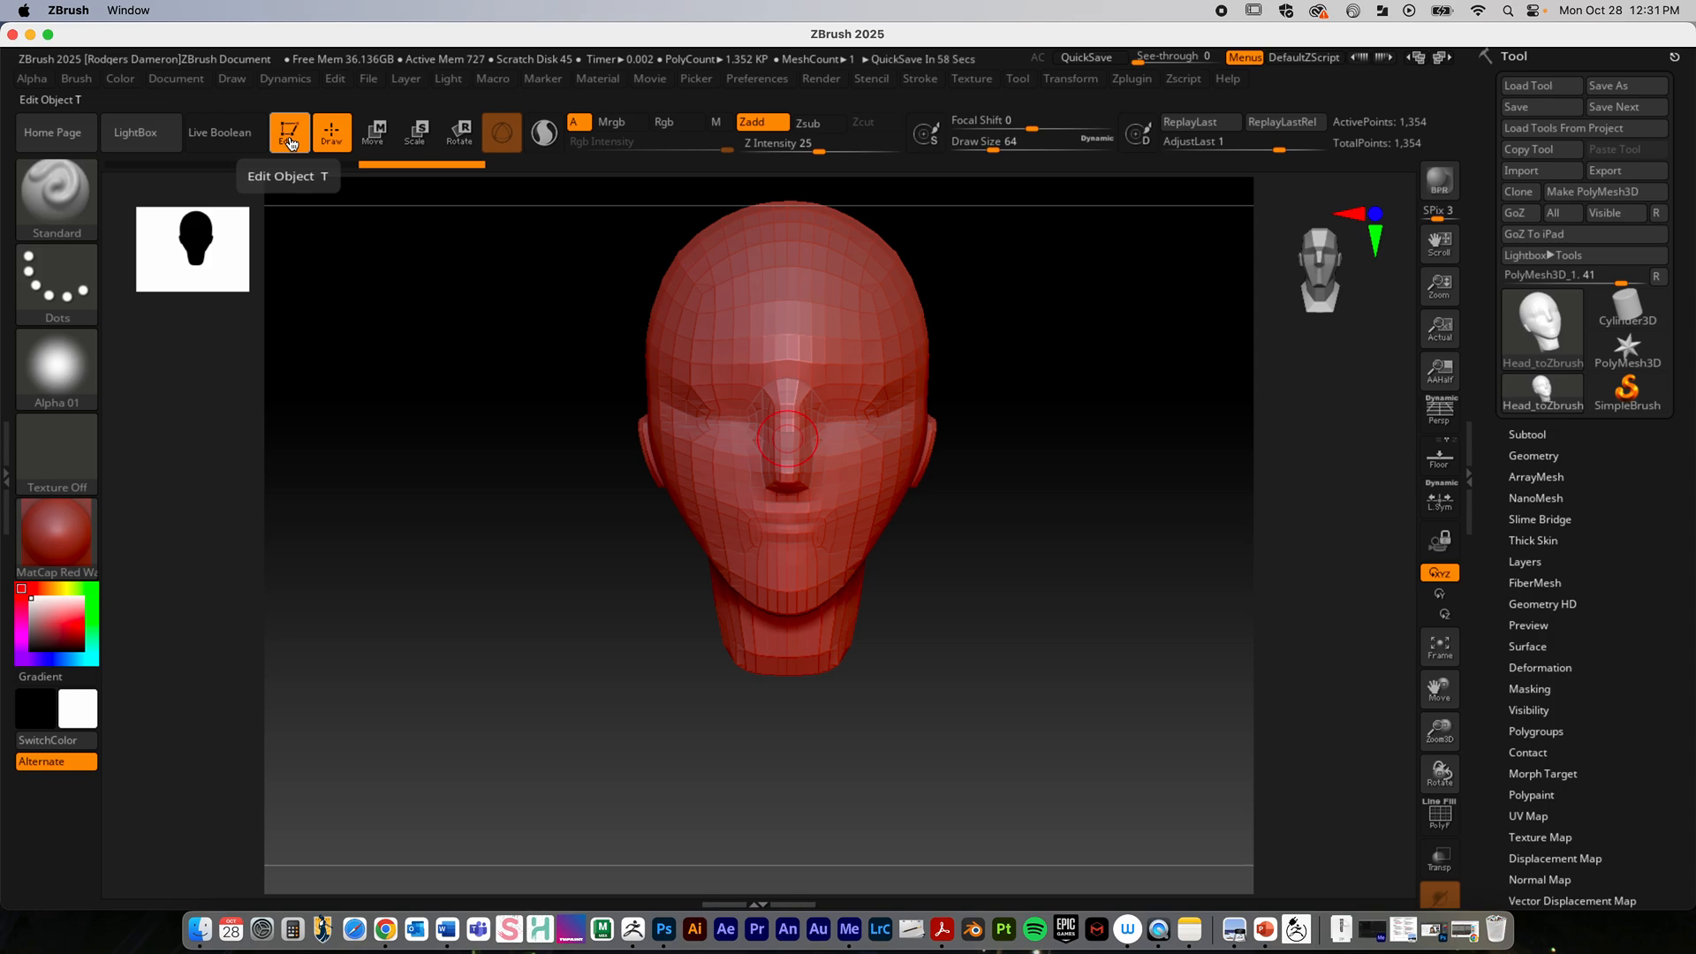
pyautogui.click(1595, 196)
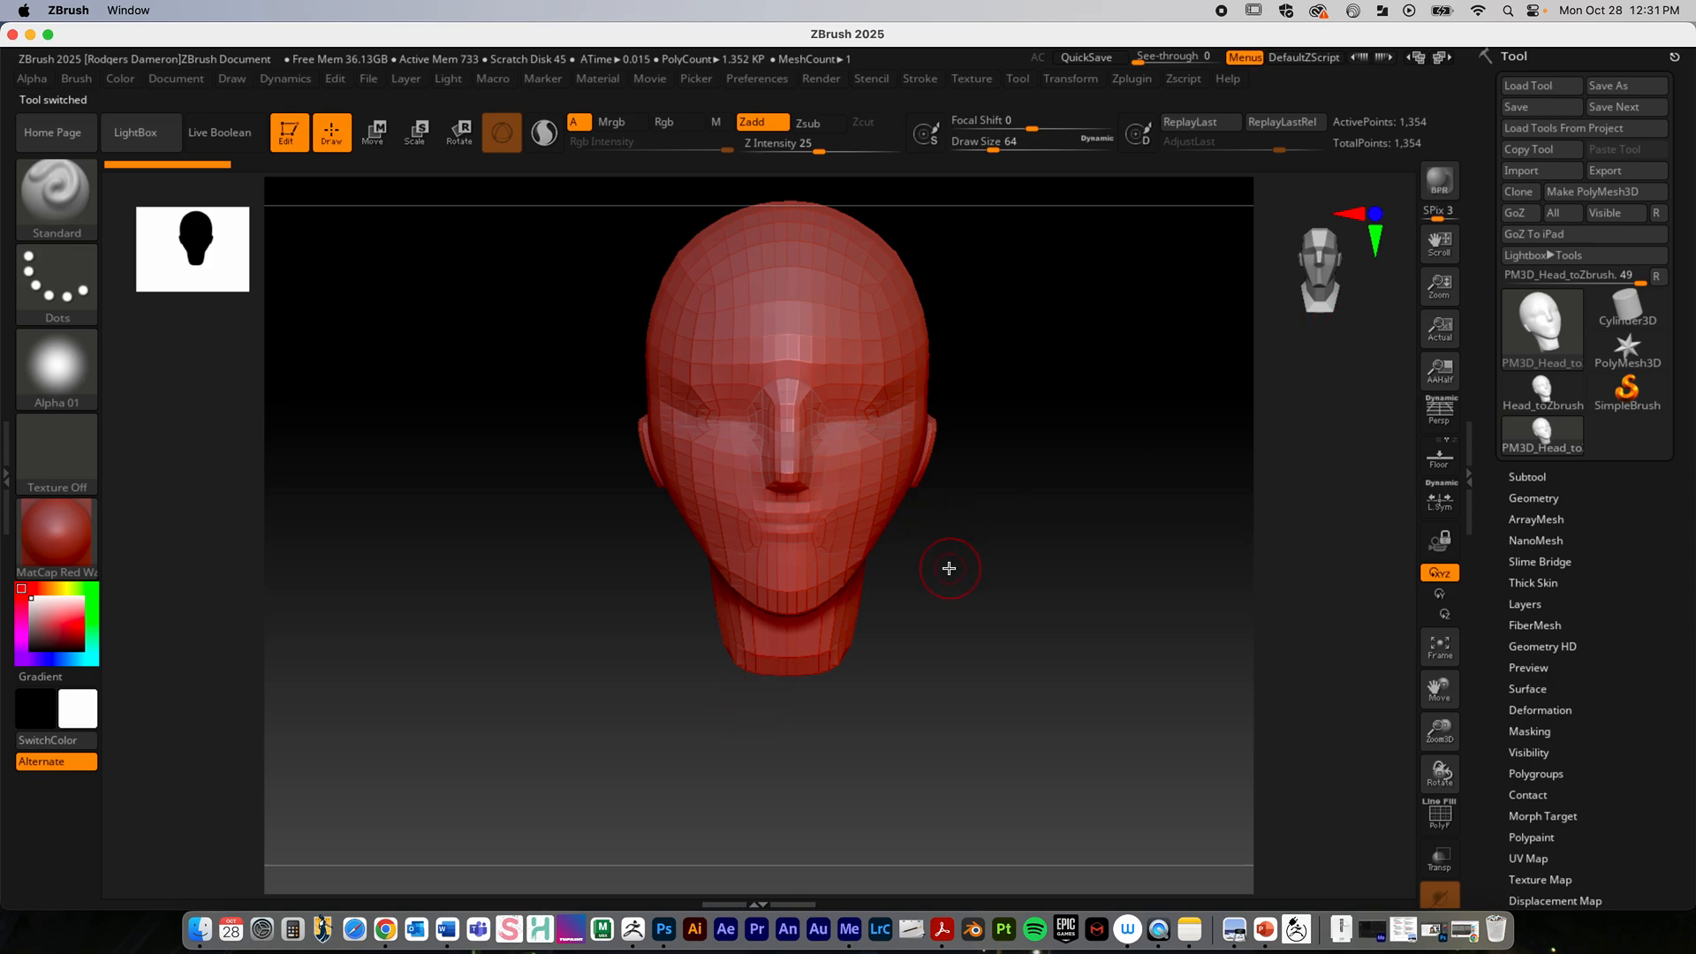
# Step: Try sculpting across one side of the face with the Standard brush and undo the strokes
pyautogui.moveTo(814, 375)
pyautogui.mouseDown()
pyautogui.moveTo(865, 361)
pyautogui.moveTo(805, 458)
pyautogui.moveTo(777, 455)
pyautogui.moveTo(830, 443)
pyautogui.moveTo(850, 395)
pyautogui.mouseUp()
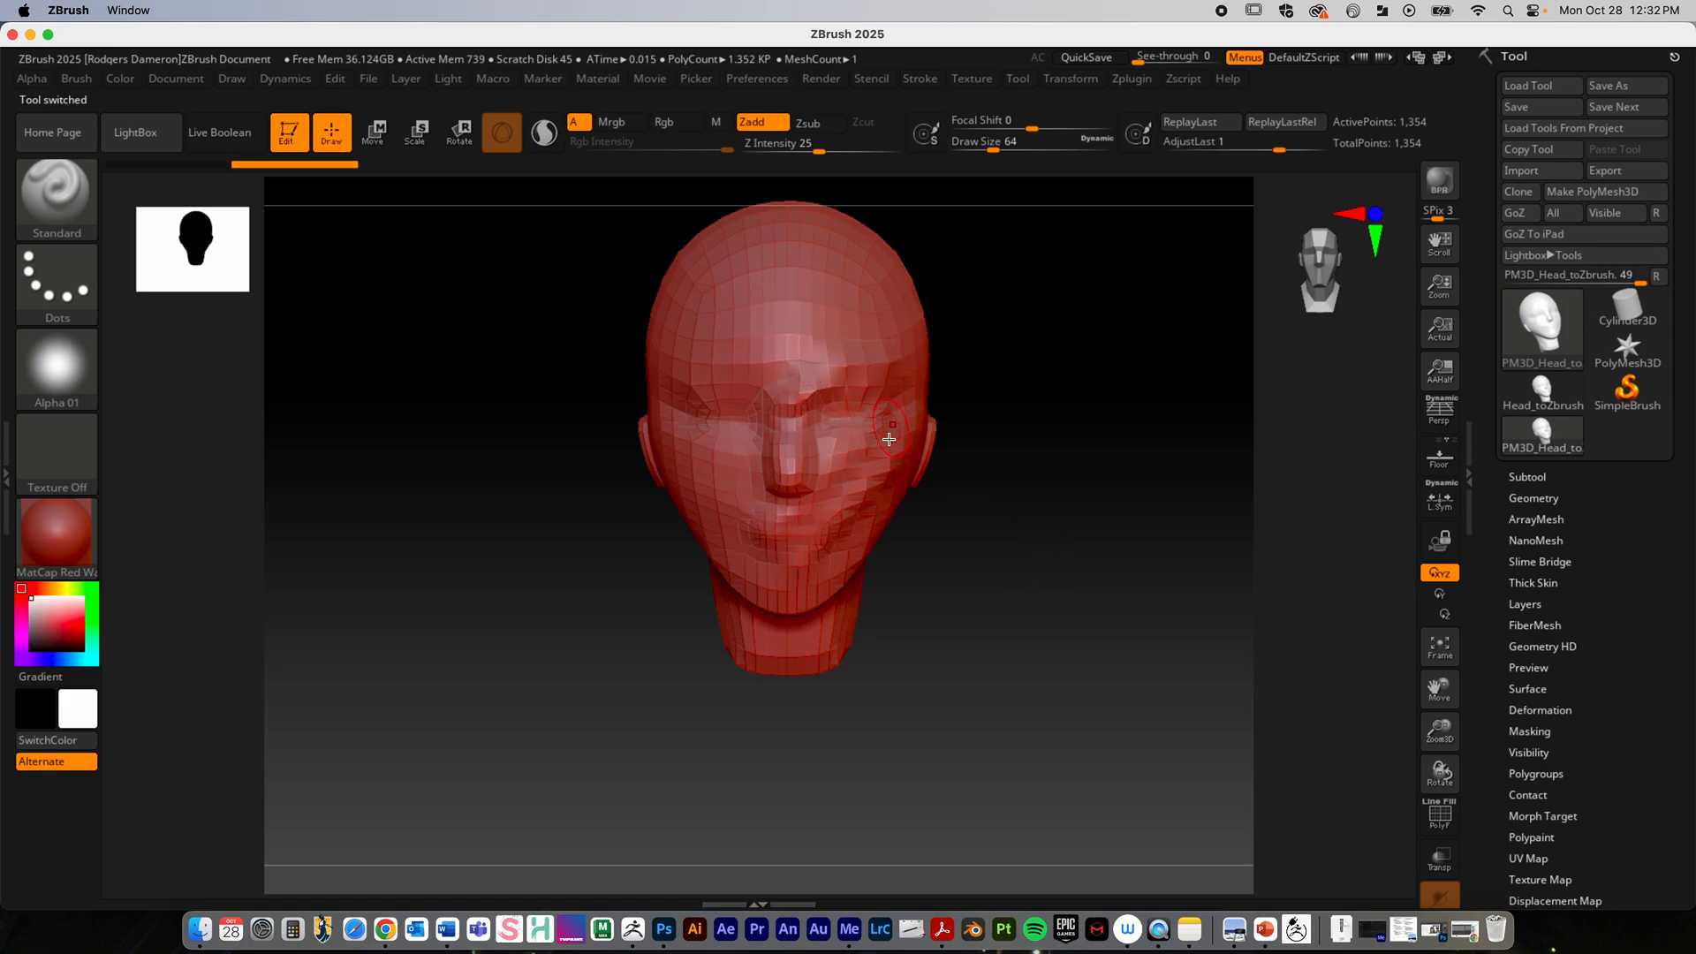
pyautogui.hotkey('ctrl', 'z')
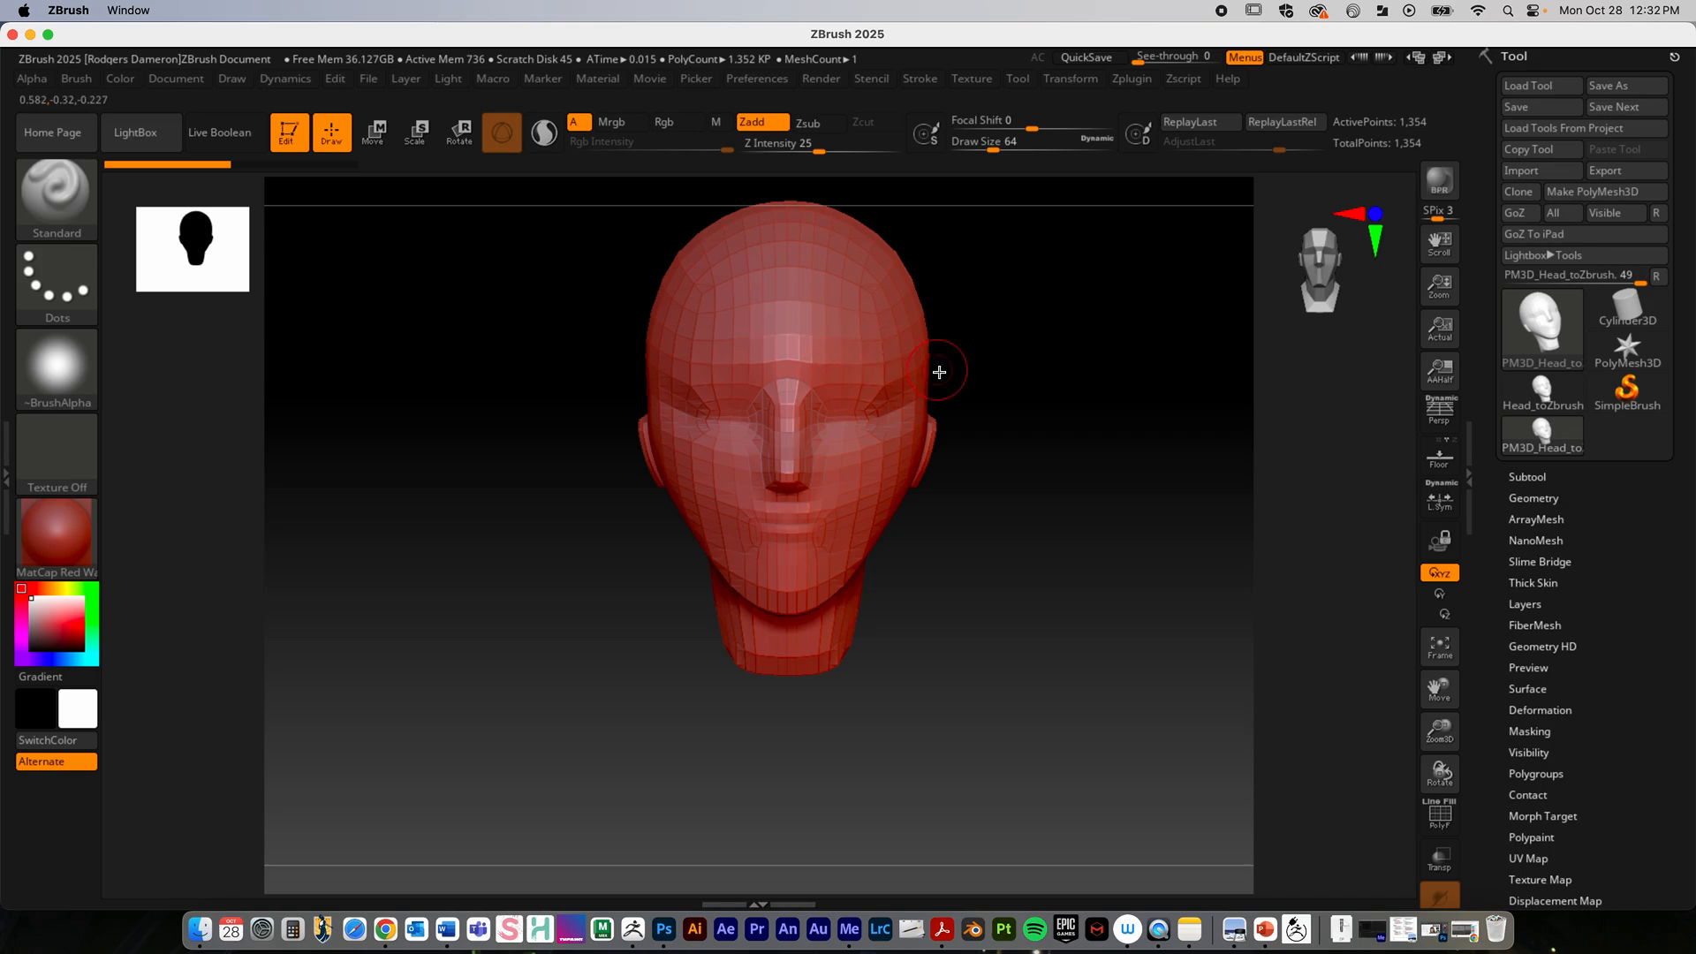
# Step: Activate symmetry for sculpting on the head
pyautogui.click(1071, 79)
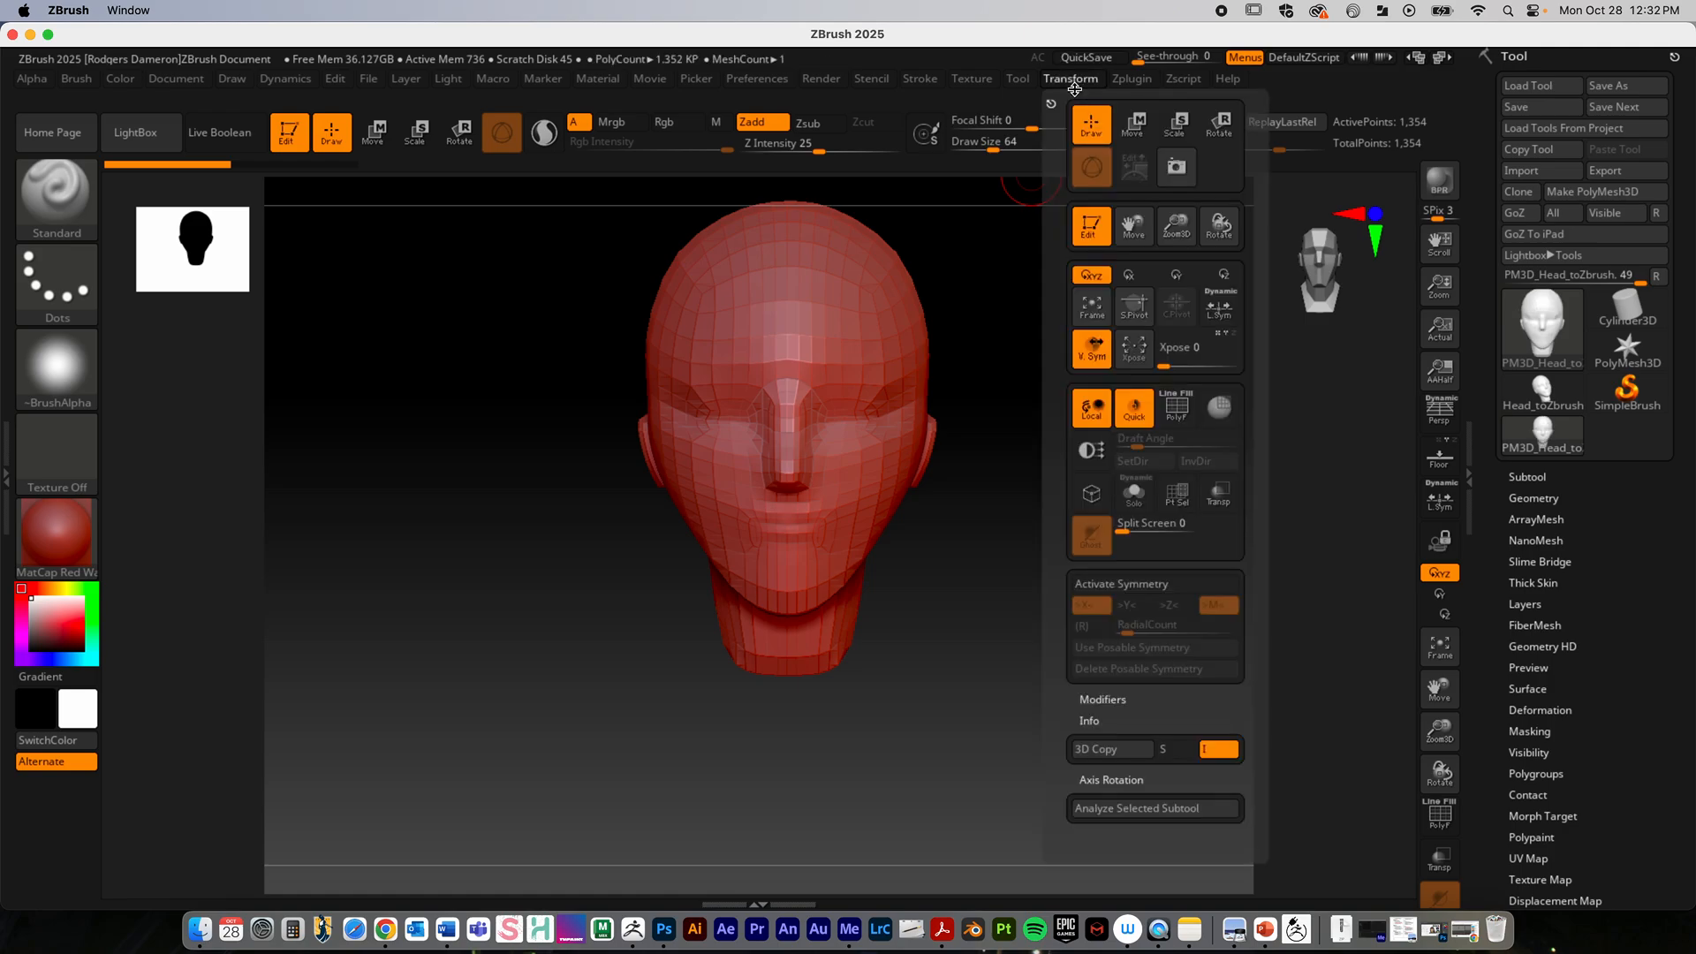
pyautogui.click(1173, 583)
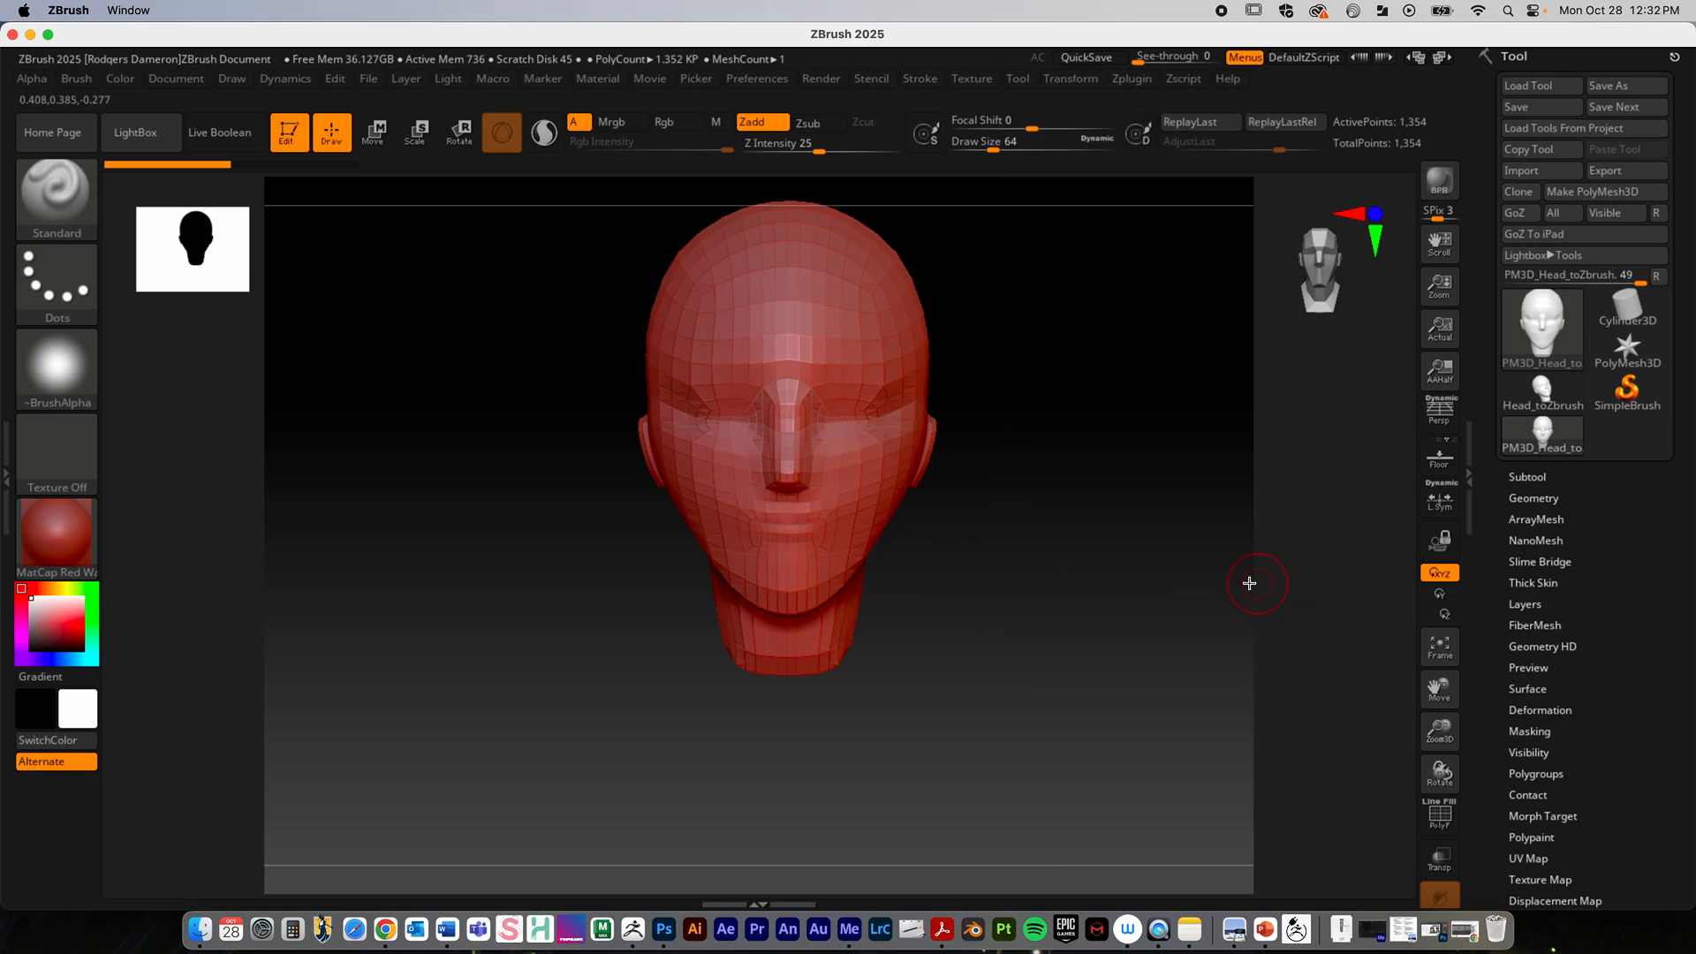
pyautogui.click(1070, 78)
pyautogui.click(1070, 79)
# Step: Turn on perspective display for the head model
pyautogui.moveTo(1110, 548); pyautogui.dragTo(1049, 548)
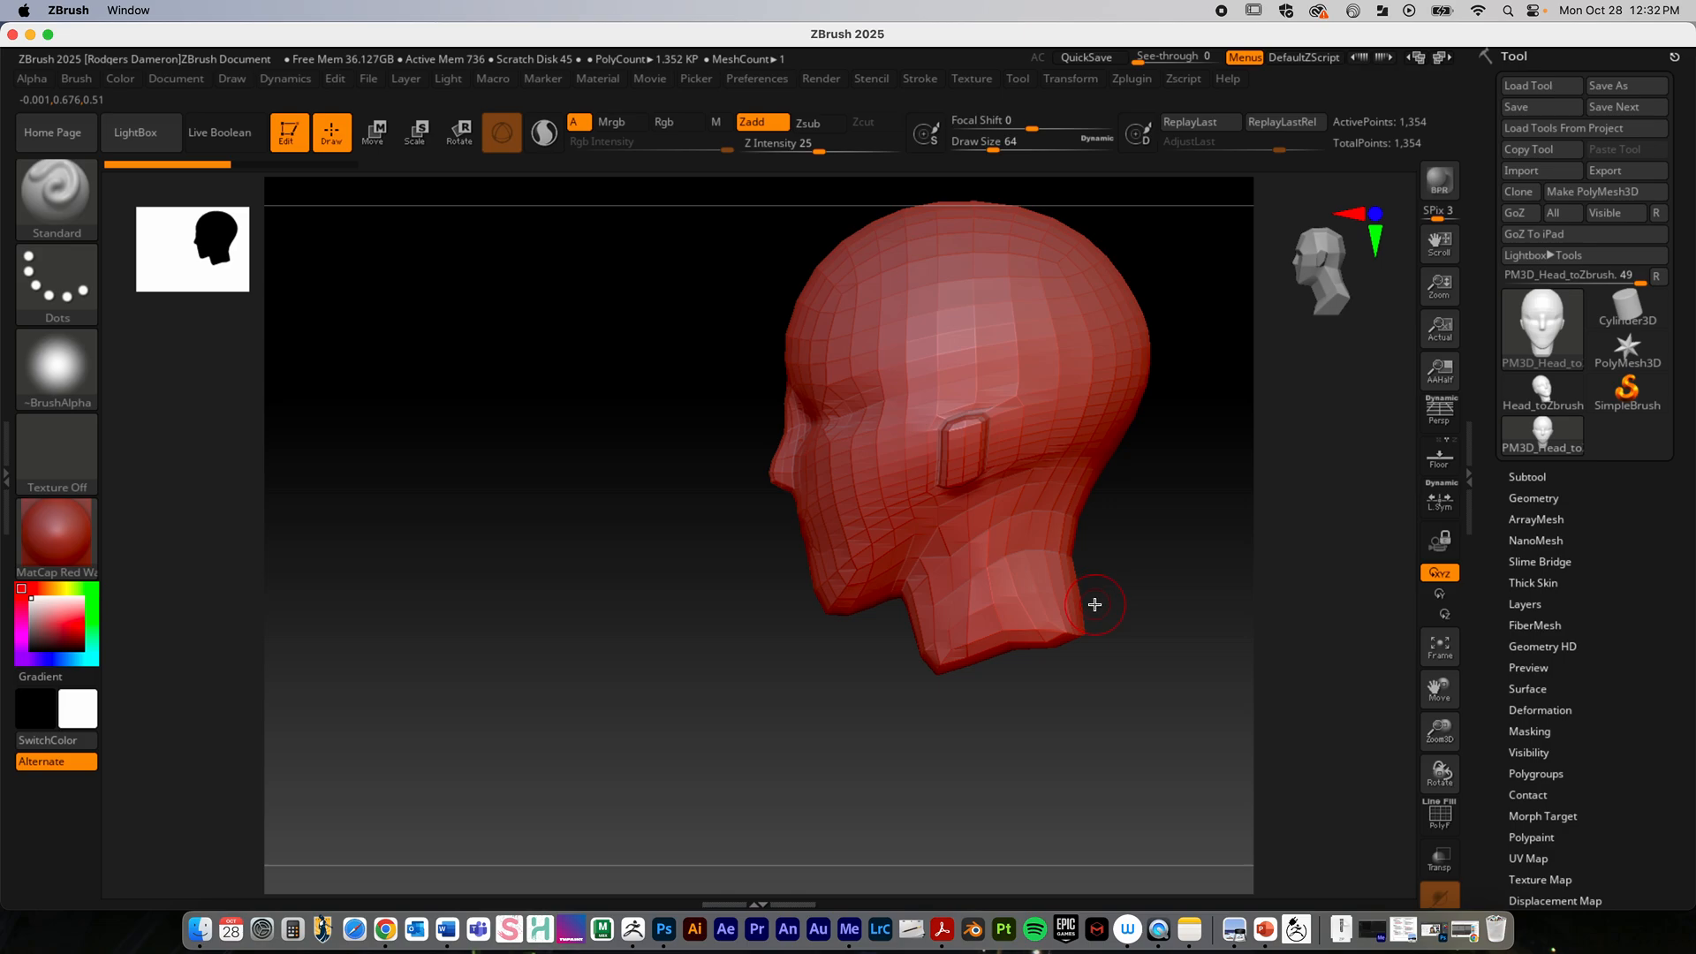
pyautogui.keyDown('alt'); pyautogui.moveTo(1157, 554); pyautogui.dragTo(977, 626); pyautogui.keyUp('alt')
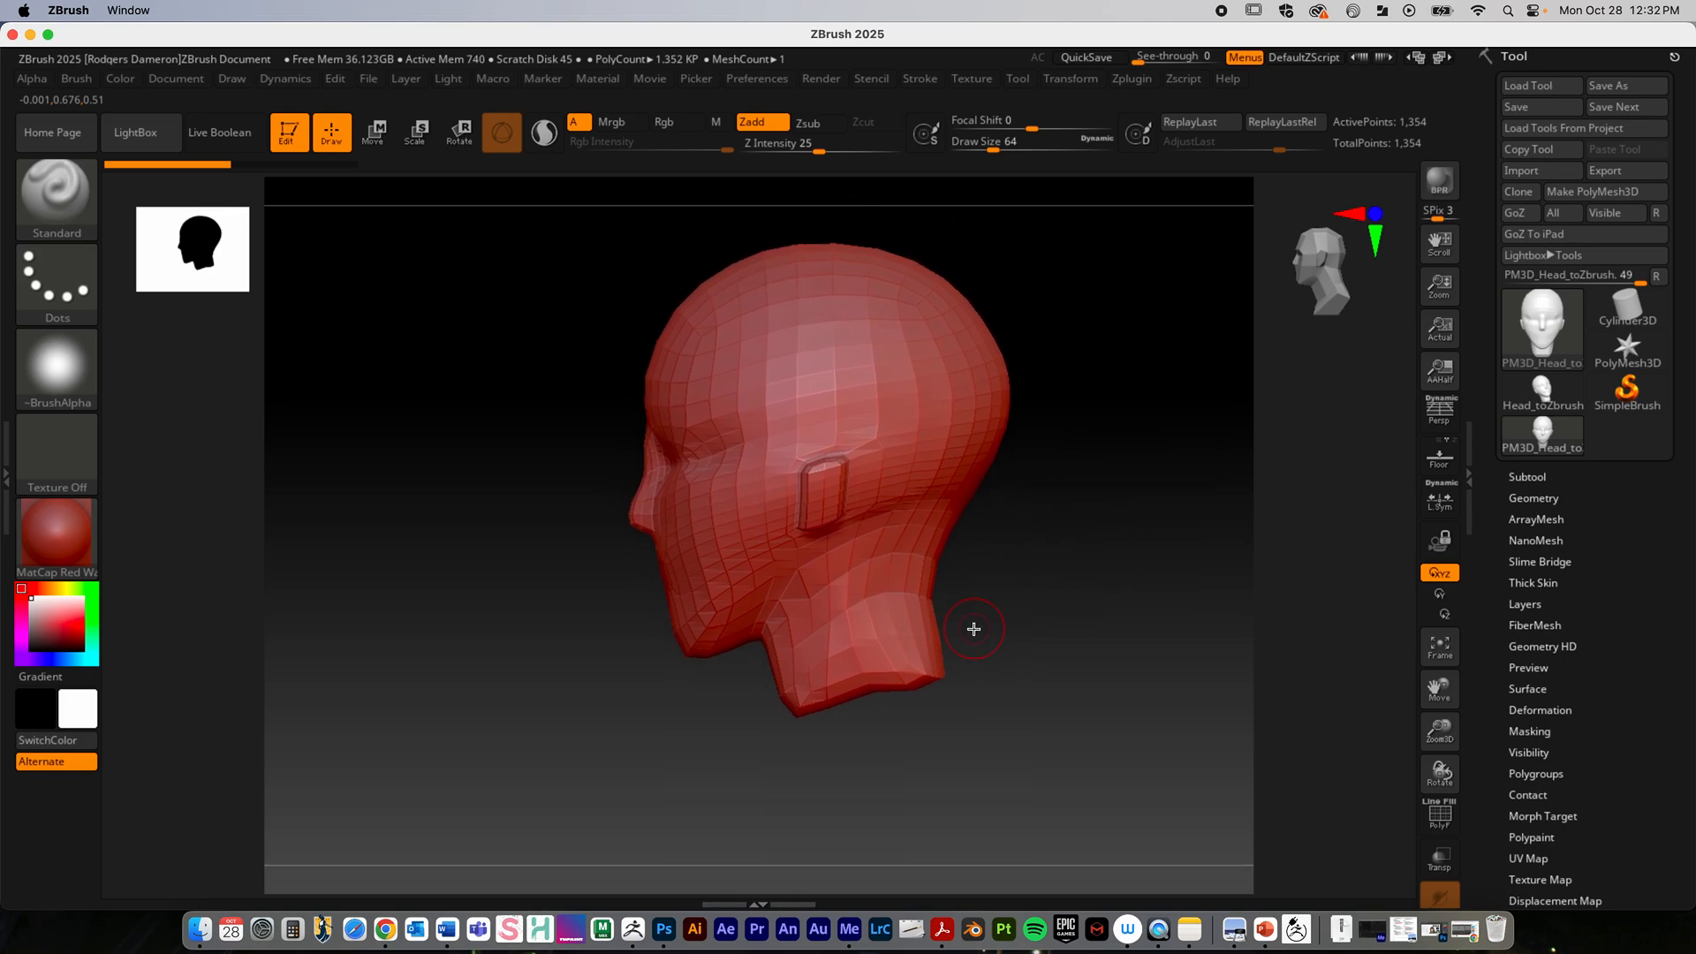
pyautogui.click(1441, 415)
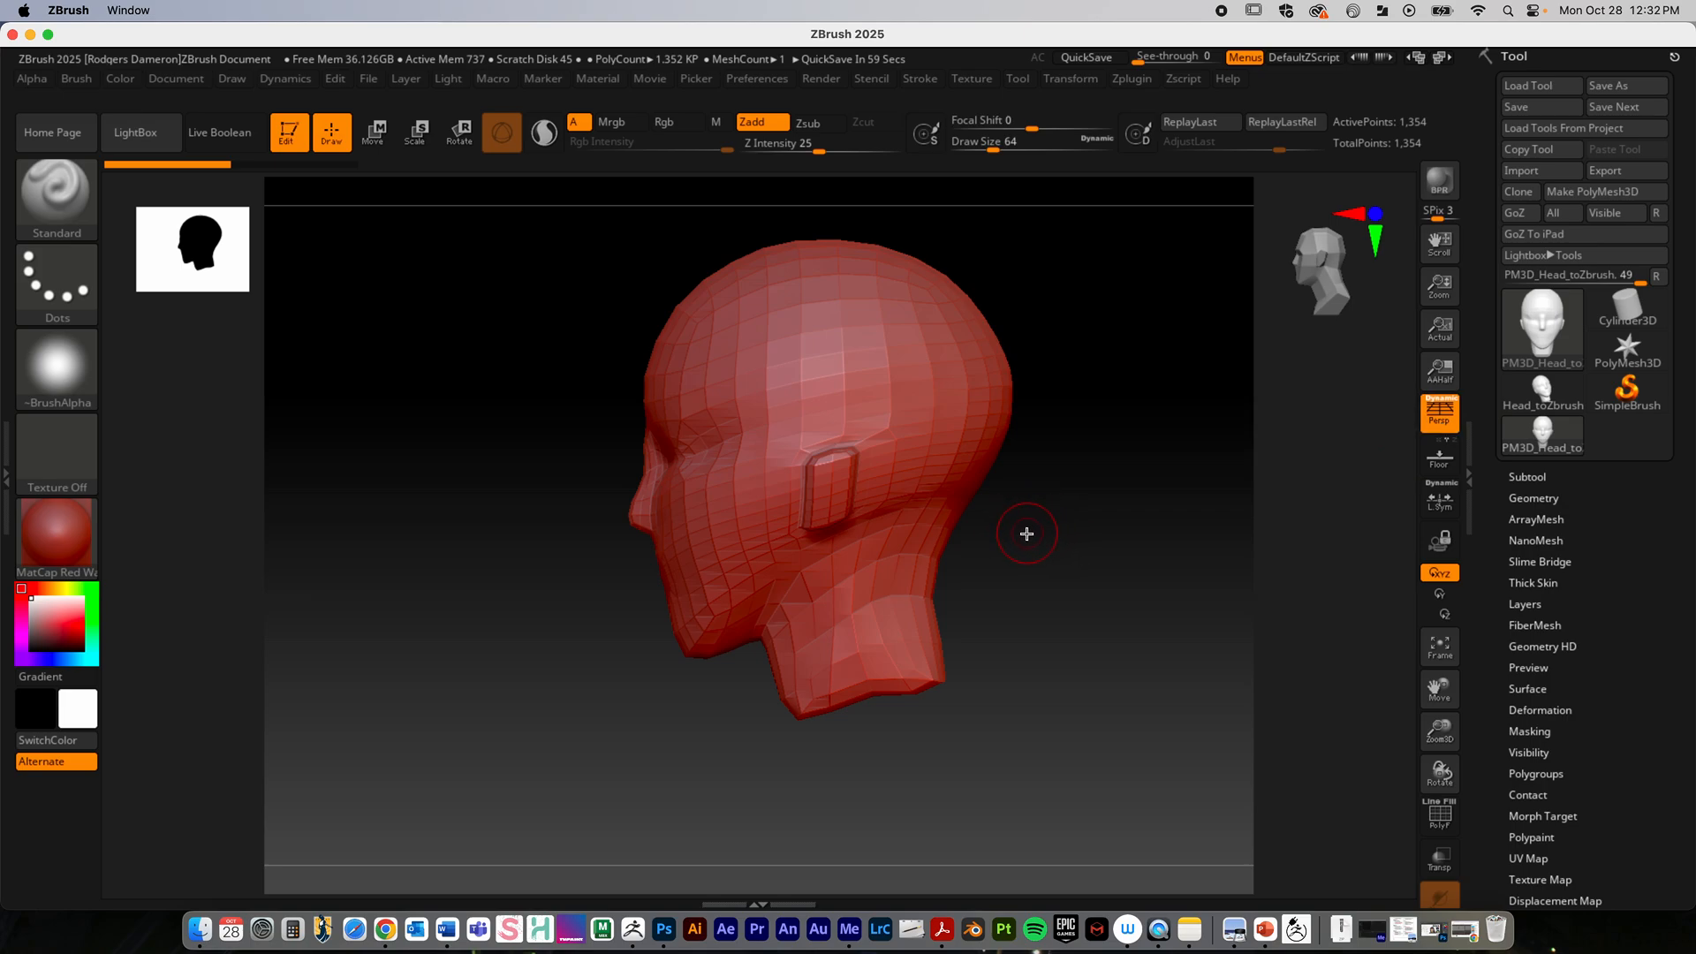
pyautogui.moveTo(1026, 534); pyautogui.dragTo(1105, 533)
pyautogui.moveTo(916, 527); pyautogui.dragTo(970, 454)
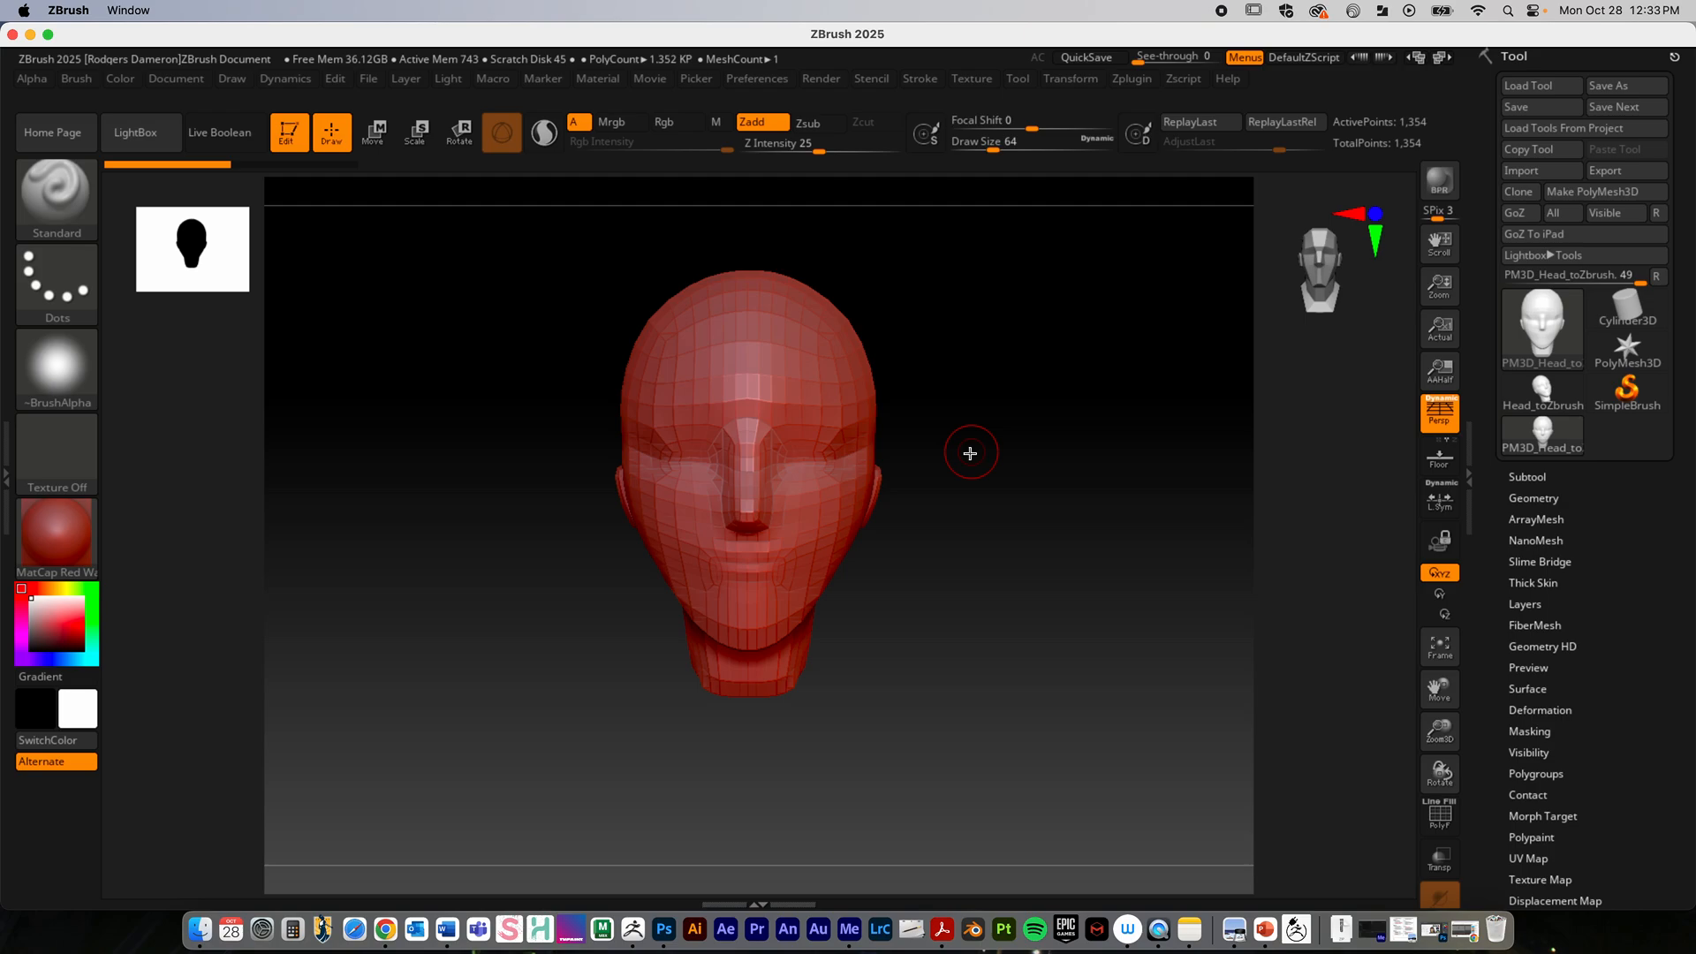
# Step: Orbit the head to a tilted three-quarter view, snap it back to the front and shift it within the canvas
pyautogui.moveTo(1074, 451)
pyautogui.mouseDown()
pyautogui.moveTo(1078, 469)
pyautogui.moveTo(1013, 464)
pyautogui.moveTo(1094, 454)
pyautogui.moveTo(1106, 411)
pyautogui.moveTo(1098, 568)
pyautogui.moveTo(1107, 409)
pyautogui.mouseUp()
pyautogui.moveTo(1085, 317); pyautogui.dragTo(1007, 682)
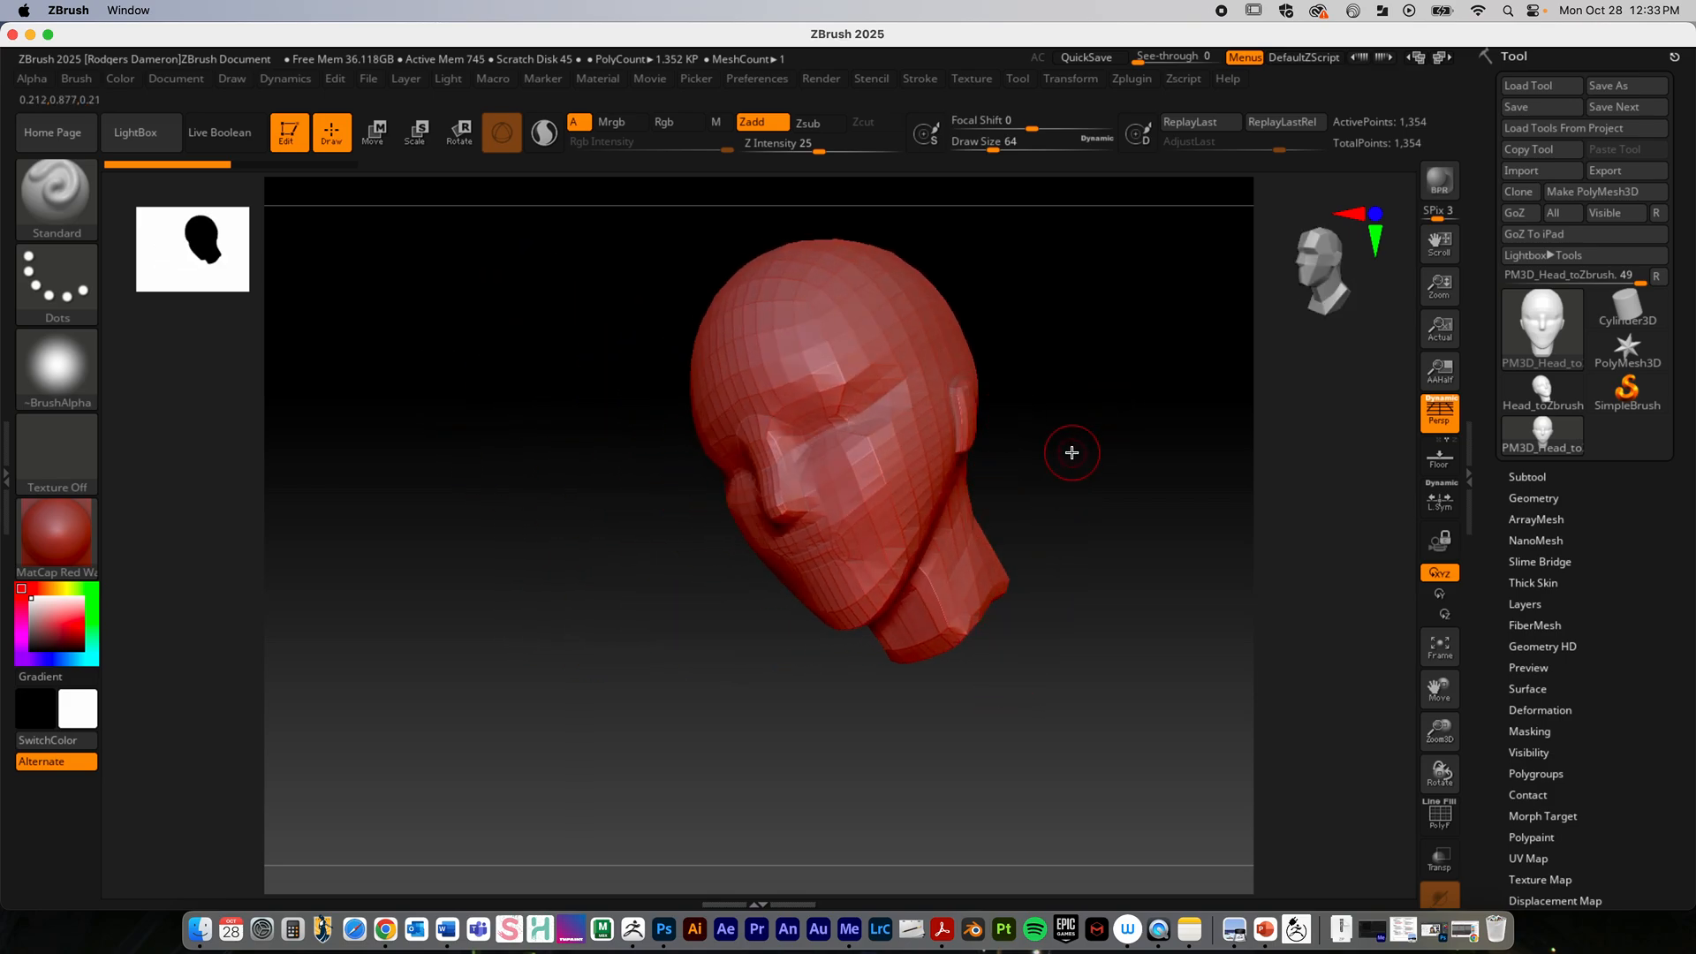
pyautogui.moveTo(1071, 452)
pyautogui.mouseDown()
pyautogui.moveTo(1010, 586)
pyautogui.moveTo(1072, 450)
pyautogui.mouseUp()
pyautogui.press('capslock')
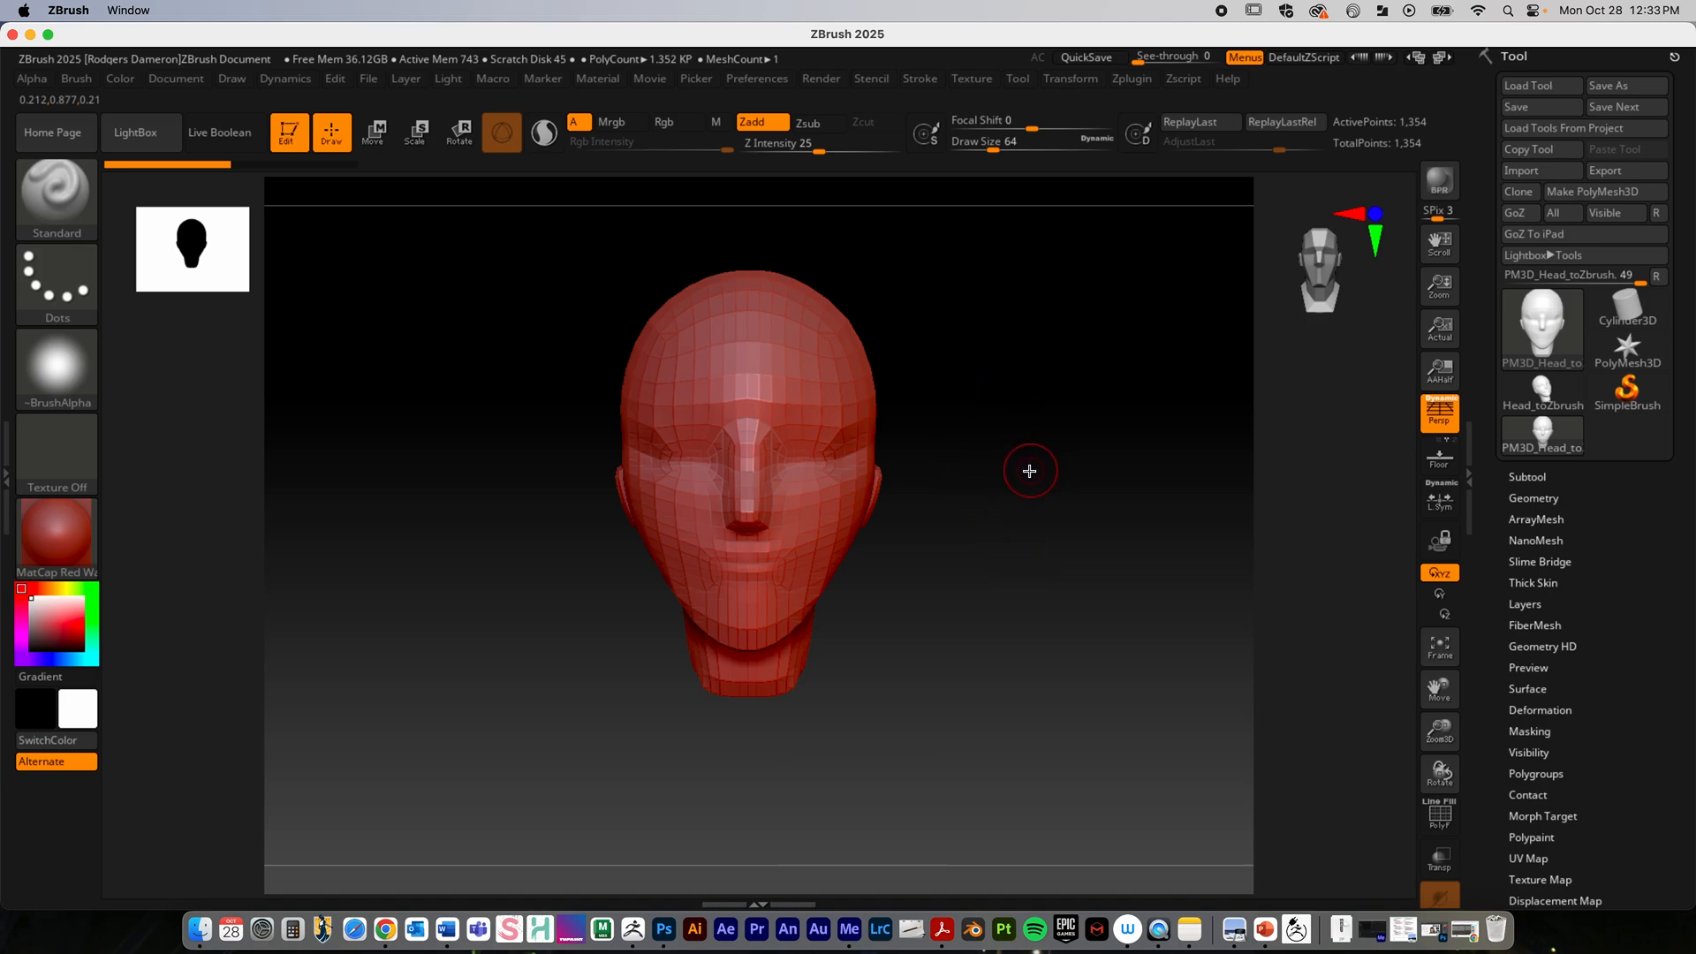
pyautogui.moveTo(1029, 471); pyautogui.dragTo(1038, 592)
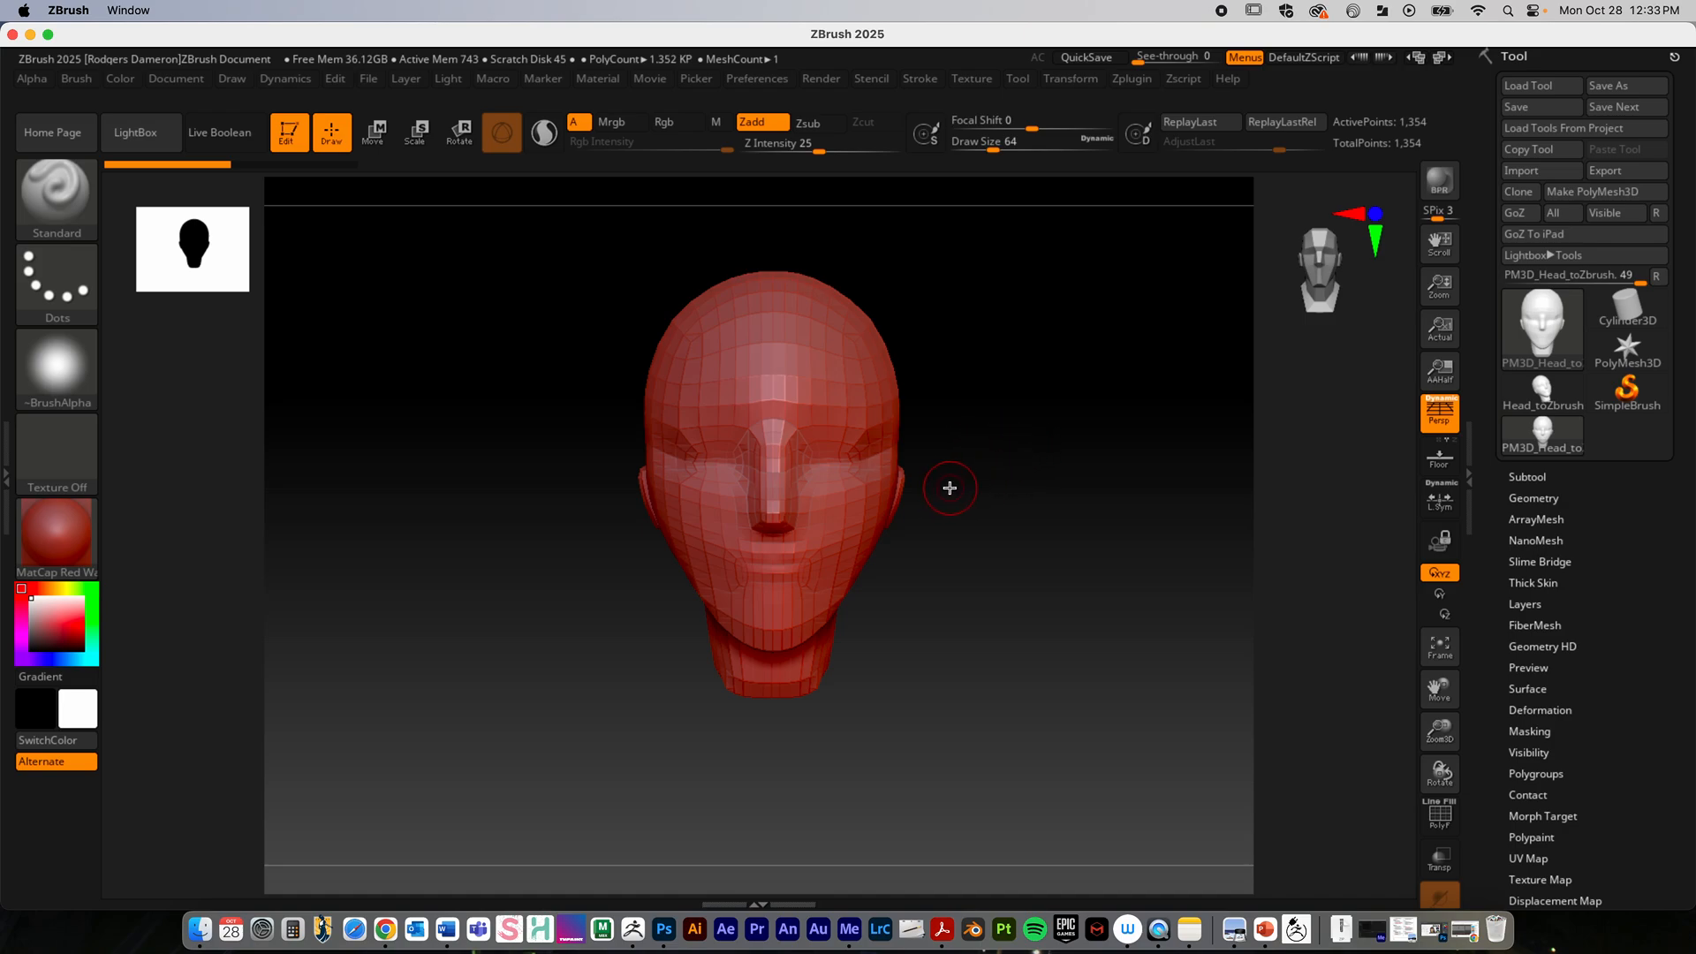
# Step: Zoom the view out and in on the head and pan it to check the face closely
pyautogui.press('ctrl')
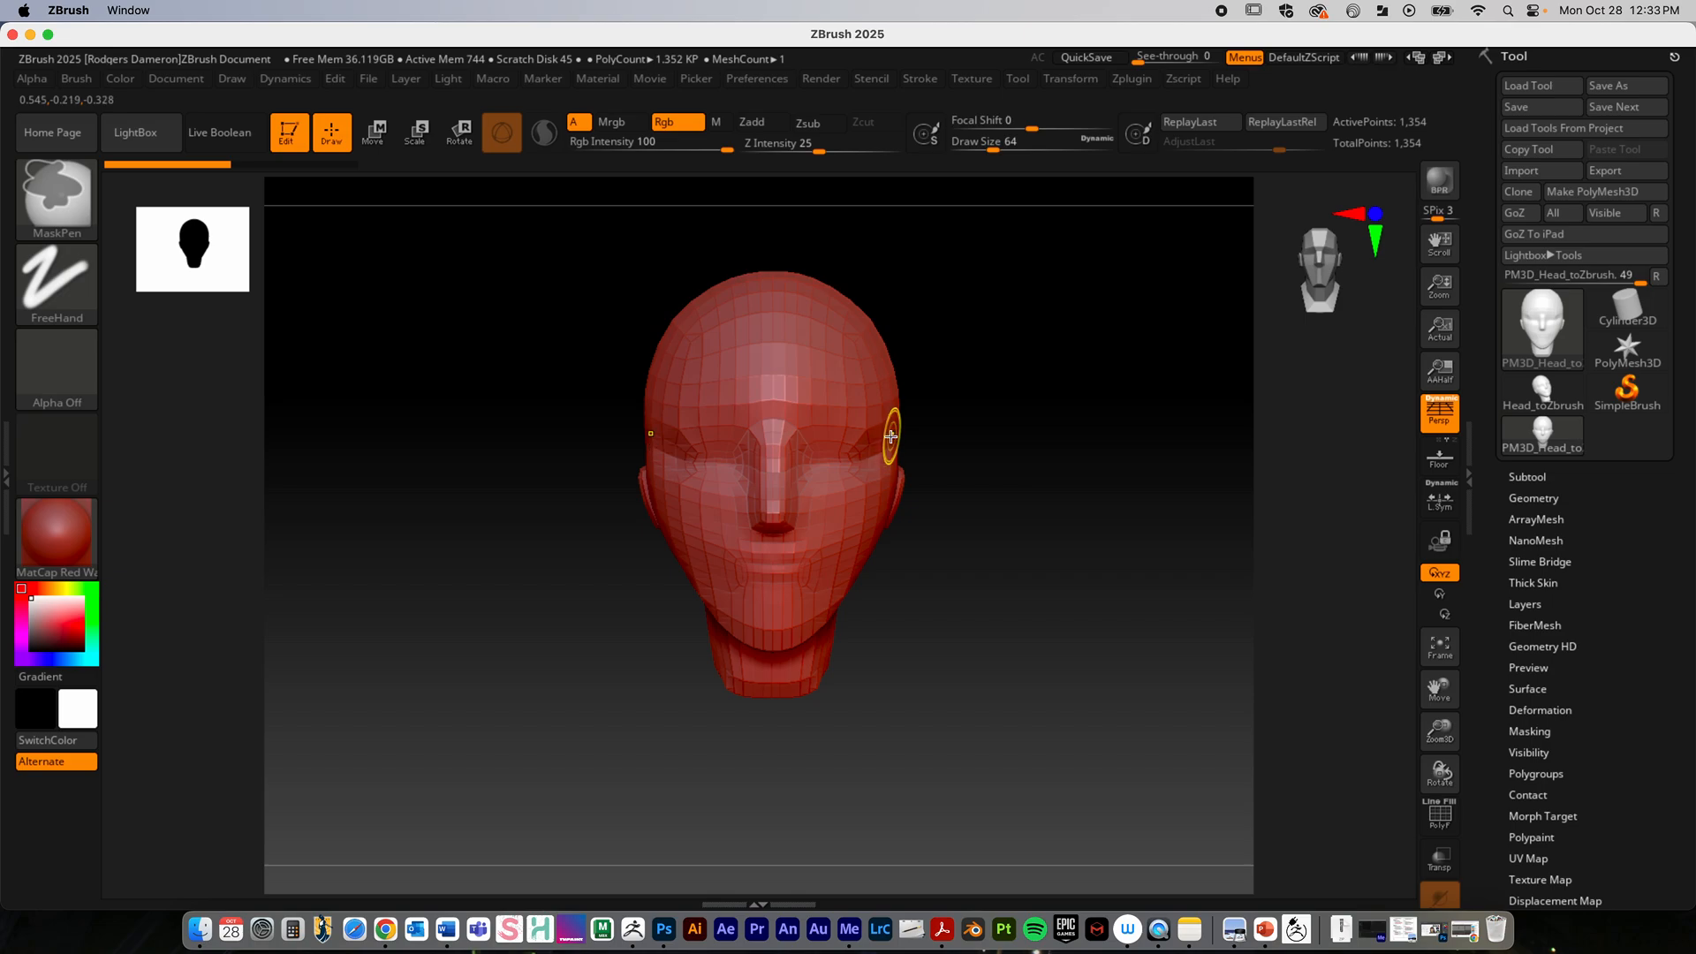
pyautogui.moveTo(890, 437)
pyautogui.keyDown('ctrl'); pyautogui.mouseDown(button='right')
pyautogui.moveTo(1264, 412)
pyautogui.moveTo(692, 499)
pyautogui.moveTo(1295, 466)
pyautogui.moveTo(704, 507)
pyautogui.moveTo(1254, 477)
pyautogui.moveTo(730, 515)
pyautogui.moveTo(1124, 485)
pyautogui.moveTo(795, 512)
pyautogui.mouseUp(button='right'); pyautogui.keyUp('ctrl')
pyautogui.moveTo(1162, 488)
pyautogui.mouseDown(button='right')
pyautogui.moveTo(1128, 443)
pyautogui.moveTo(1138, 456)
pyautogui.mouseUp(button='right')
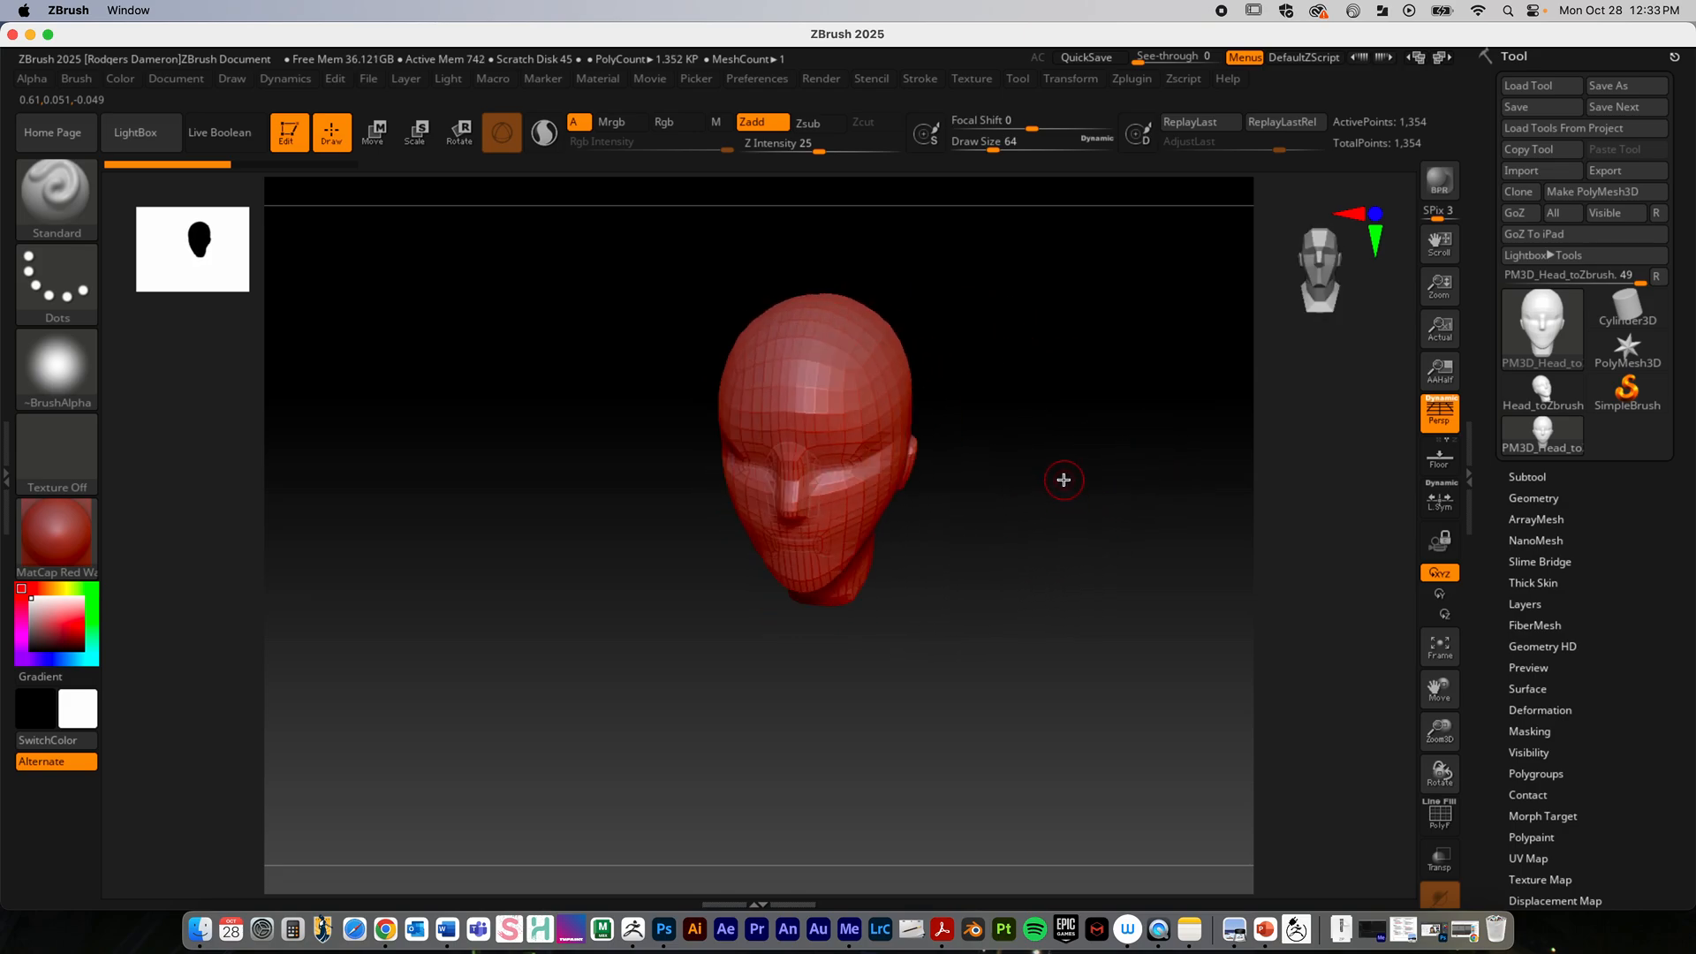
pyautogui.keyDown('alt'); pyautogui.moveTo(1069, 483); pyautogui.dragTo(1055, 532); pyautogui.keyUp('alt')
pyautogui.moveTo(980, 510)
pyautogui.keyDown('ctrl'); pyautogui.mouseDown(button='right')
pyautogui.moveTo(1162, 500)
pyautogui.moveTo(1228, 515)
pyautogui.moveTo(1219, 495)
pyautogui.mouseUp(button='right'); pyautogui.keyUp('ctrl')
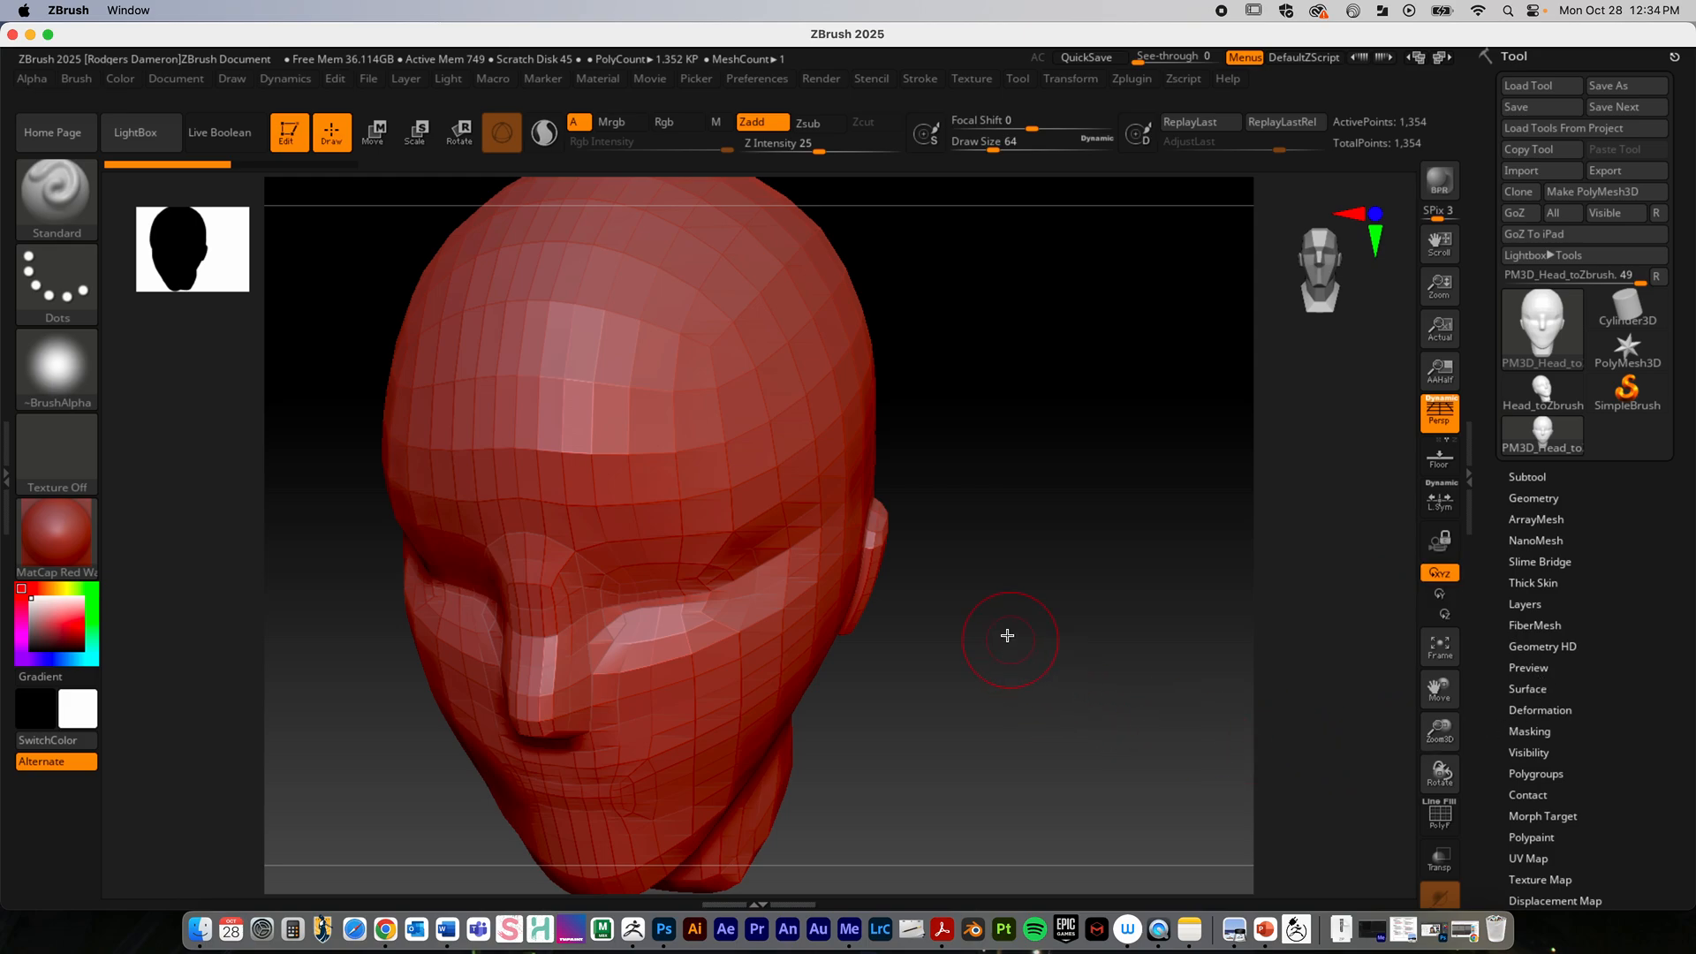
pyautogui.keyDown('ctrl'); pyautogui.moveTo(1070, 510); pyautogui.dragTo(988, 495, button='right'); pyautogui.keyUp('ctrl')
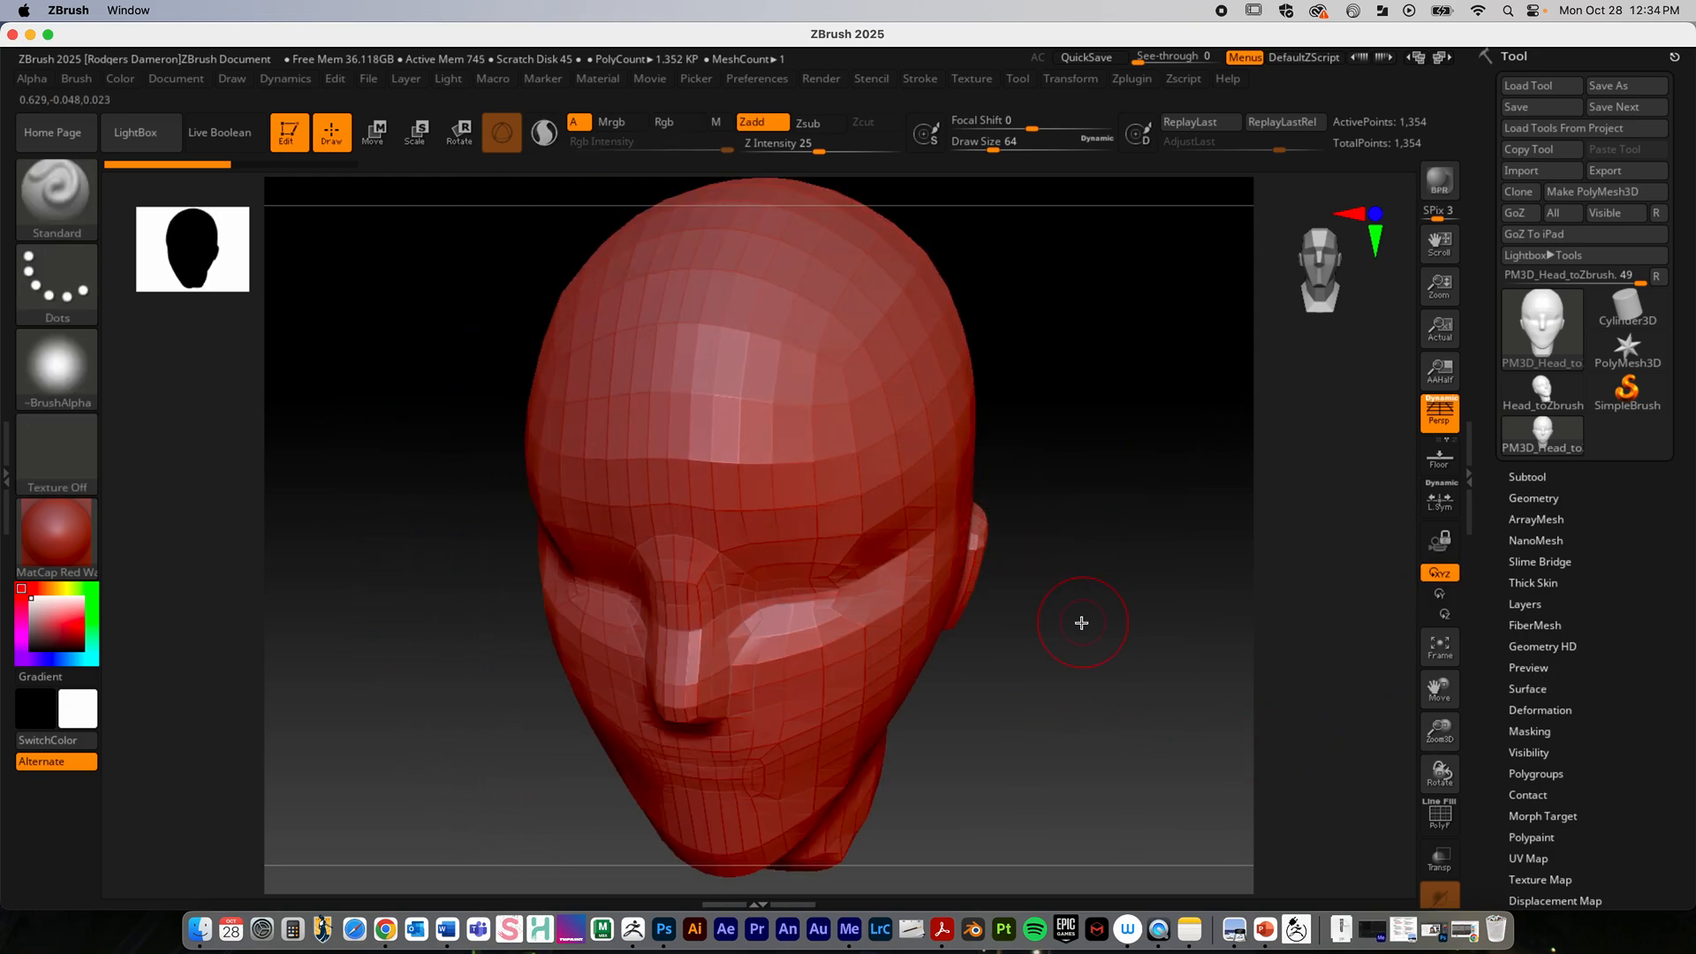
# Step: Turn the head to its side profile and a three-quarter view, fitting the mesh to the canvas
pyautogui.moveTo(1083, 621); pyautogui.dragTo(870, 495, button='right')
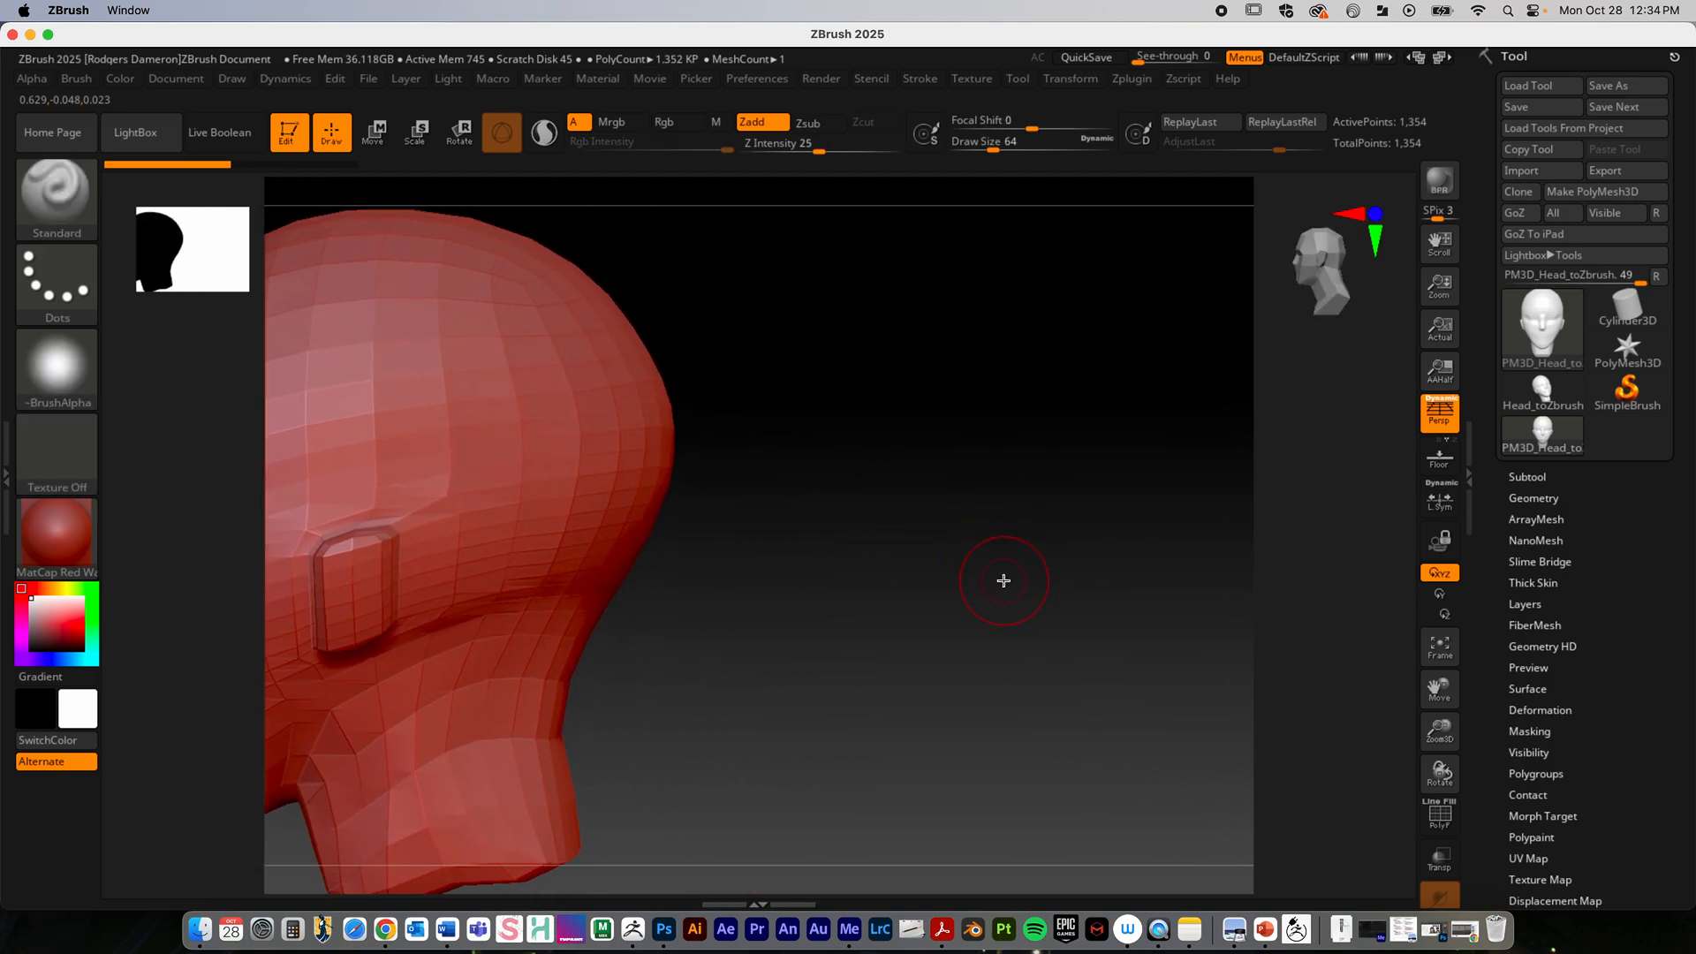
pyautogui.press('f')
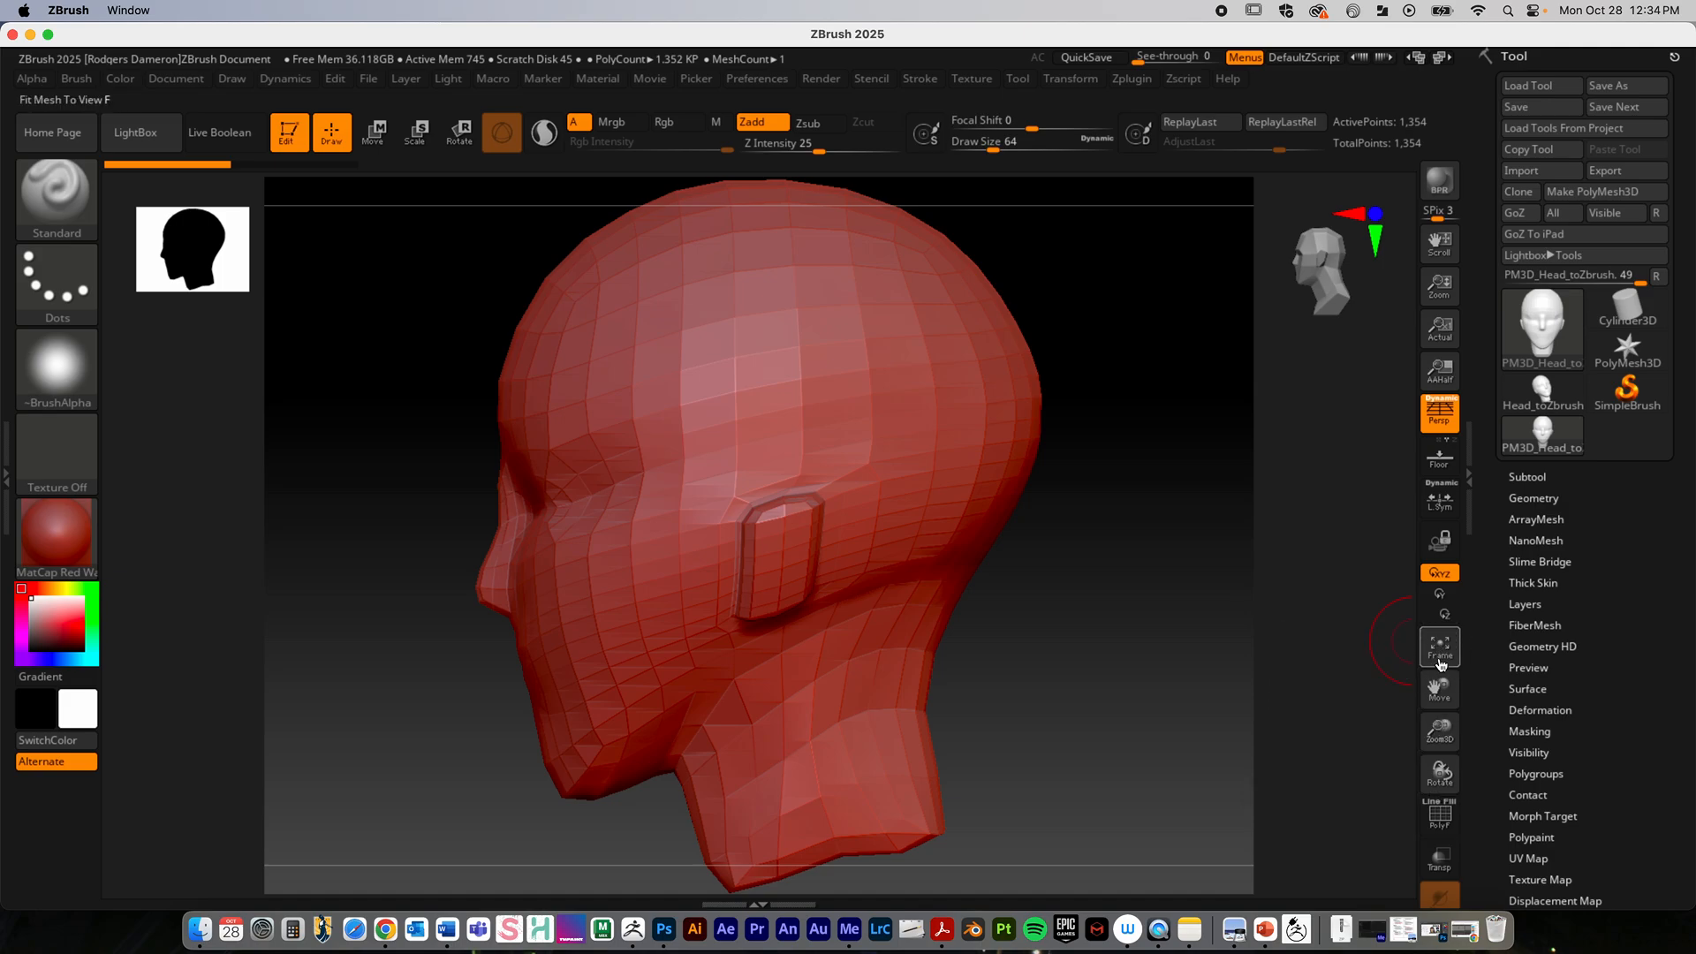
pyautogui.moveTo(1442, 686); pyautogui.dragTo(1440, 760)
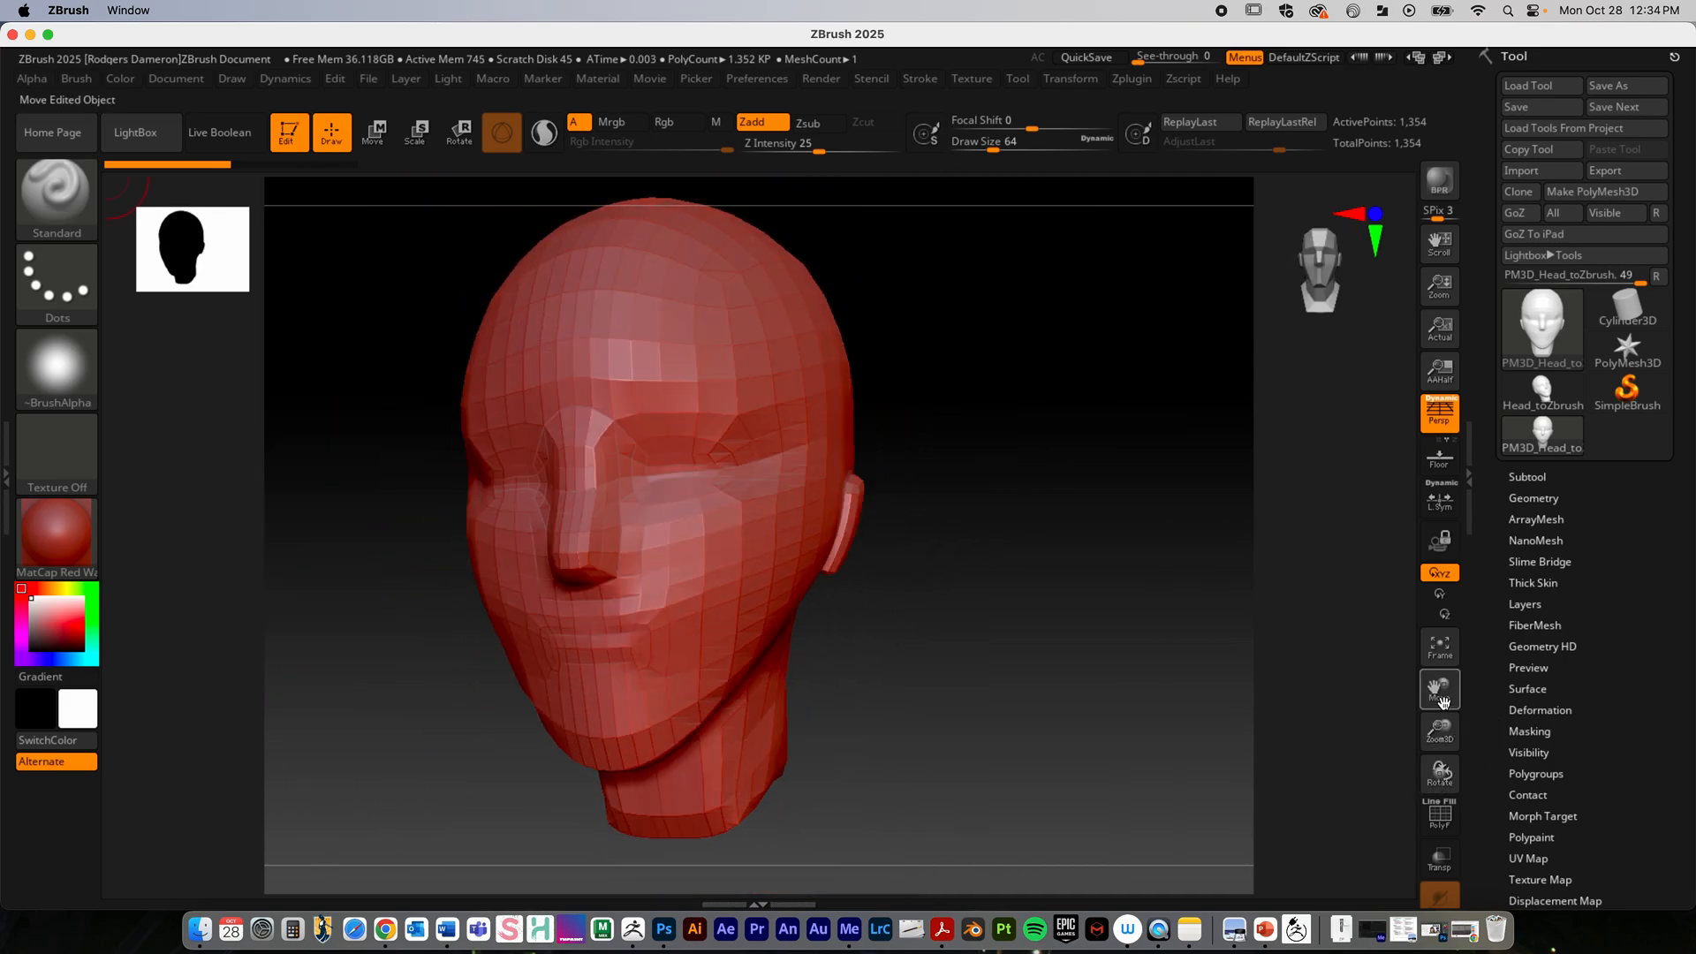
pyautogui.click(1440, 646)
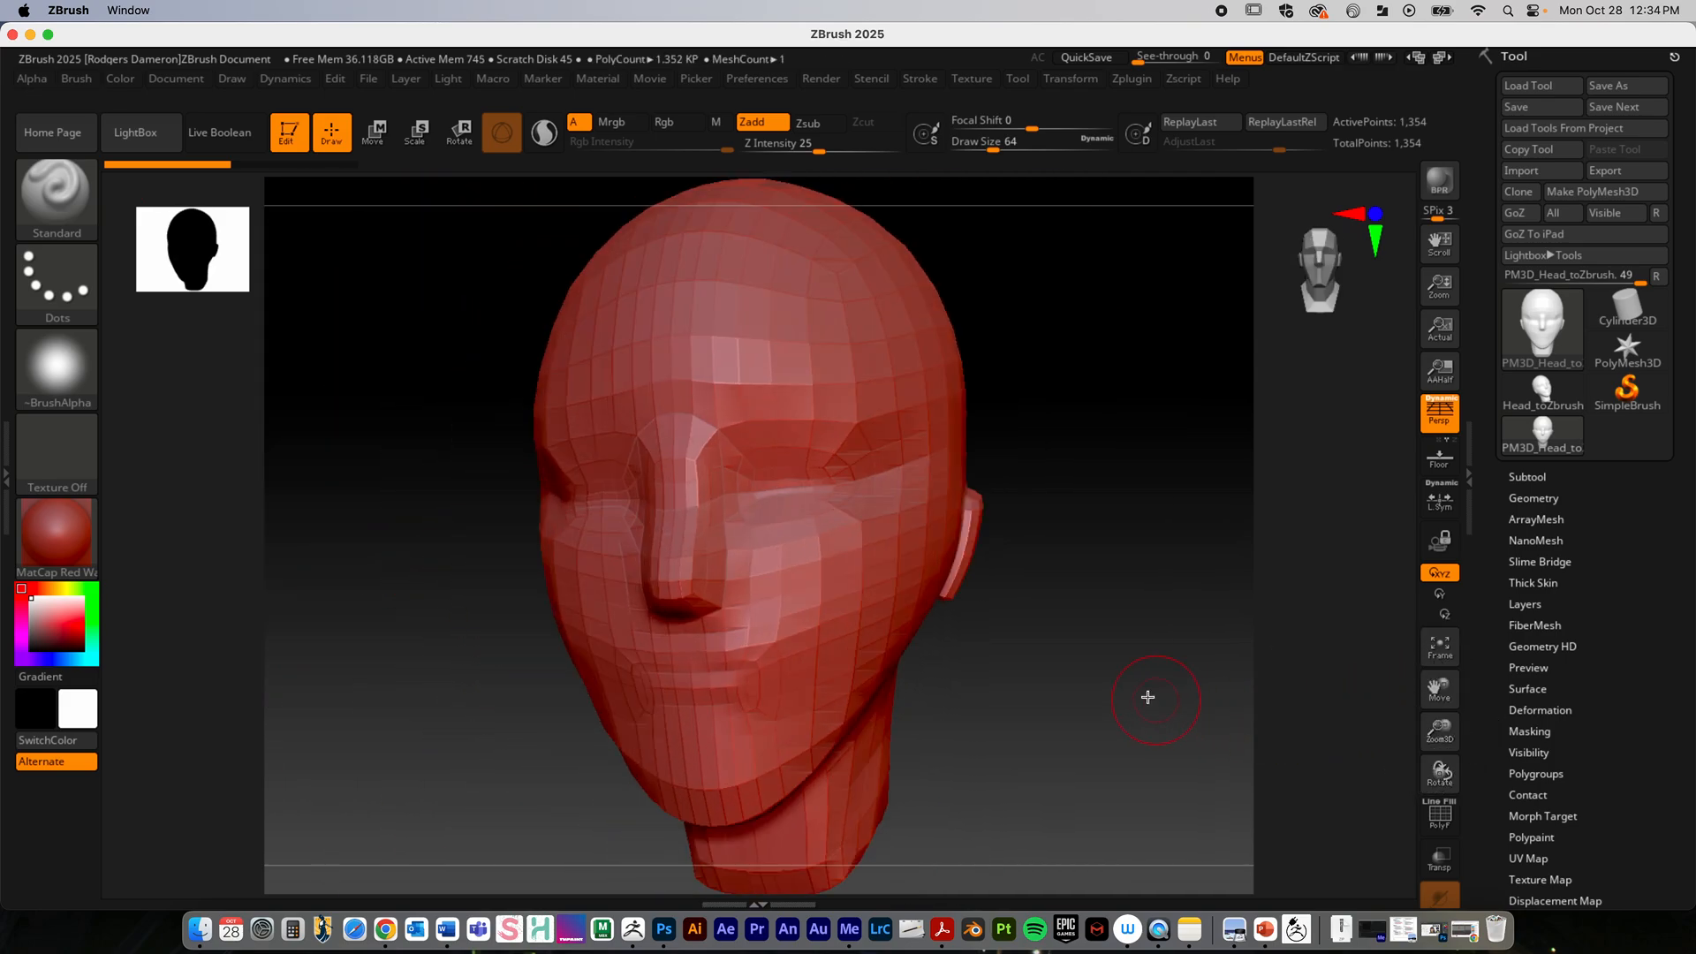
# Step: Snap the head to an exact front view, reposition it, and turn it to a three-quarter side view
pyautogui.keyDown('shift'); pyautogui.moveTo(1079, 625); pyautogui.dragTo(1098, 623); pyautogui.keyUp('shift')
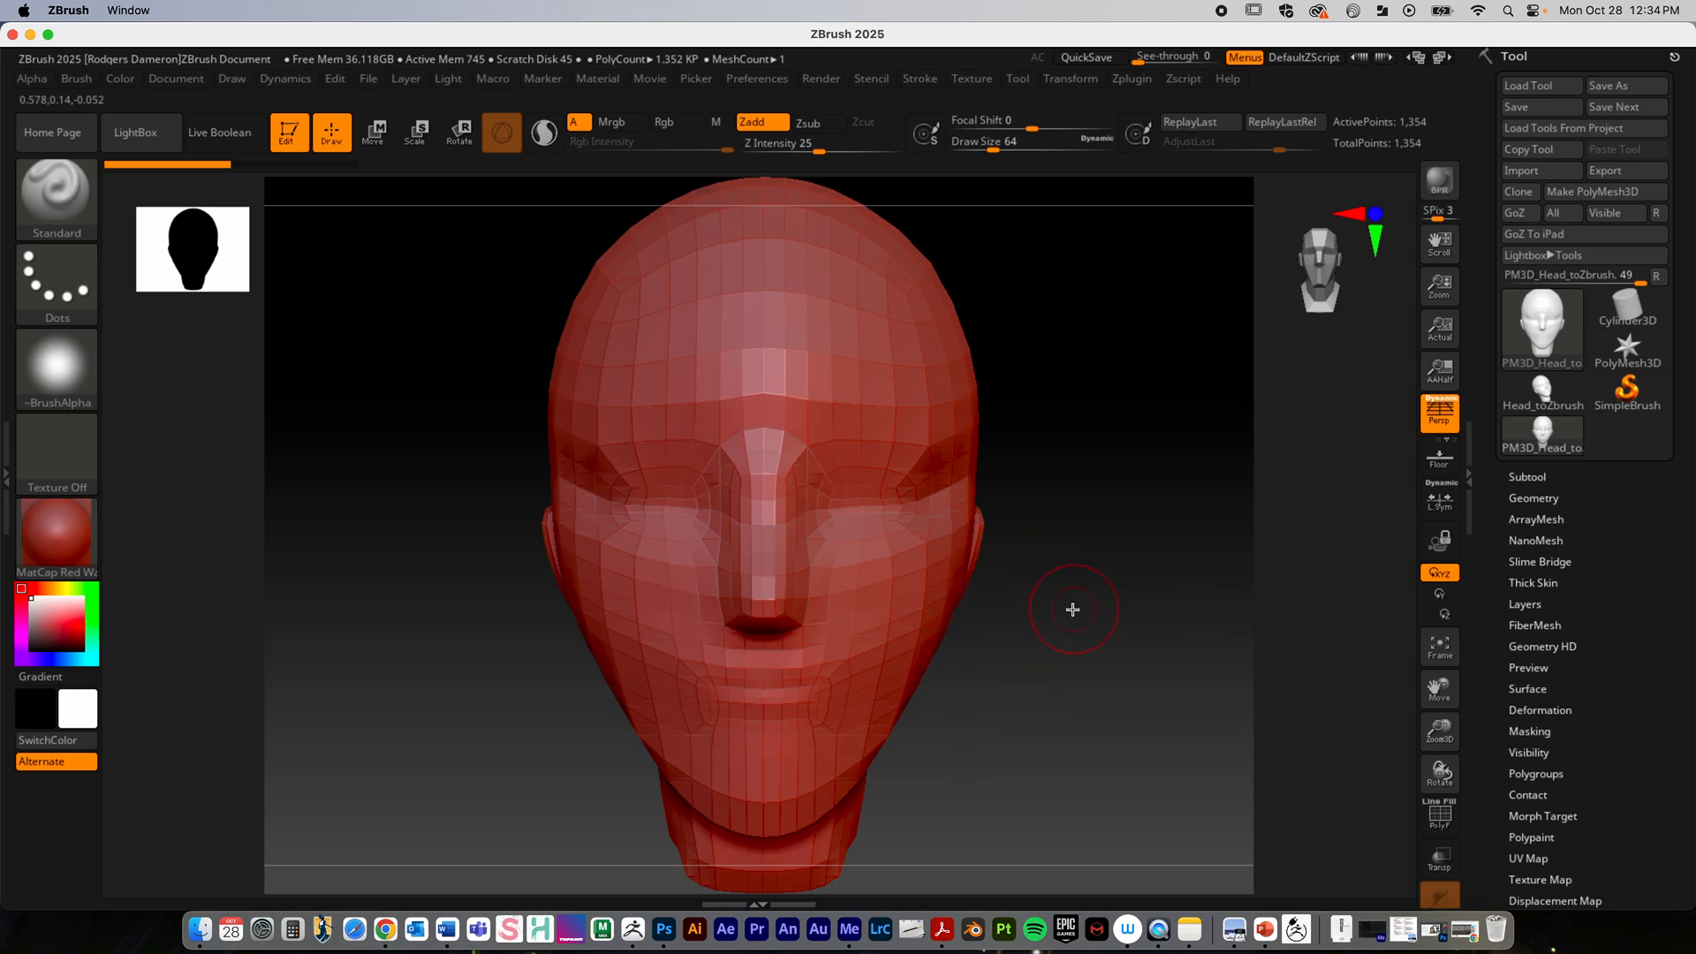
pyautogui.moveTo(1115, 461); pyautogui.dragTo(1157, 433)
pyautogui.moveTo(1124, 536); pyautogui.dragTo(1050, 519)
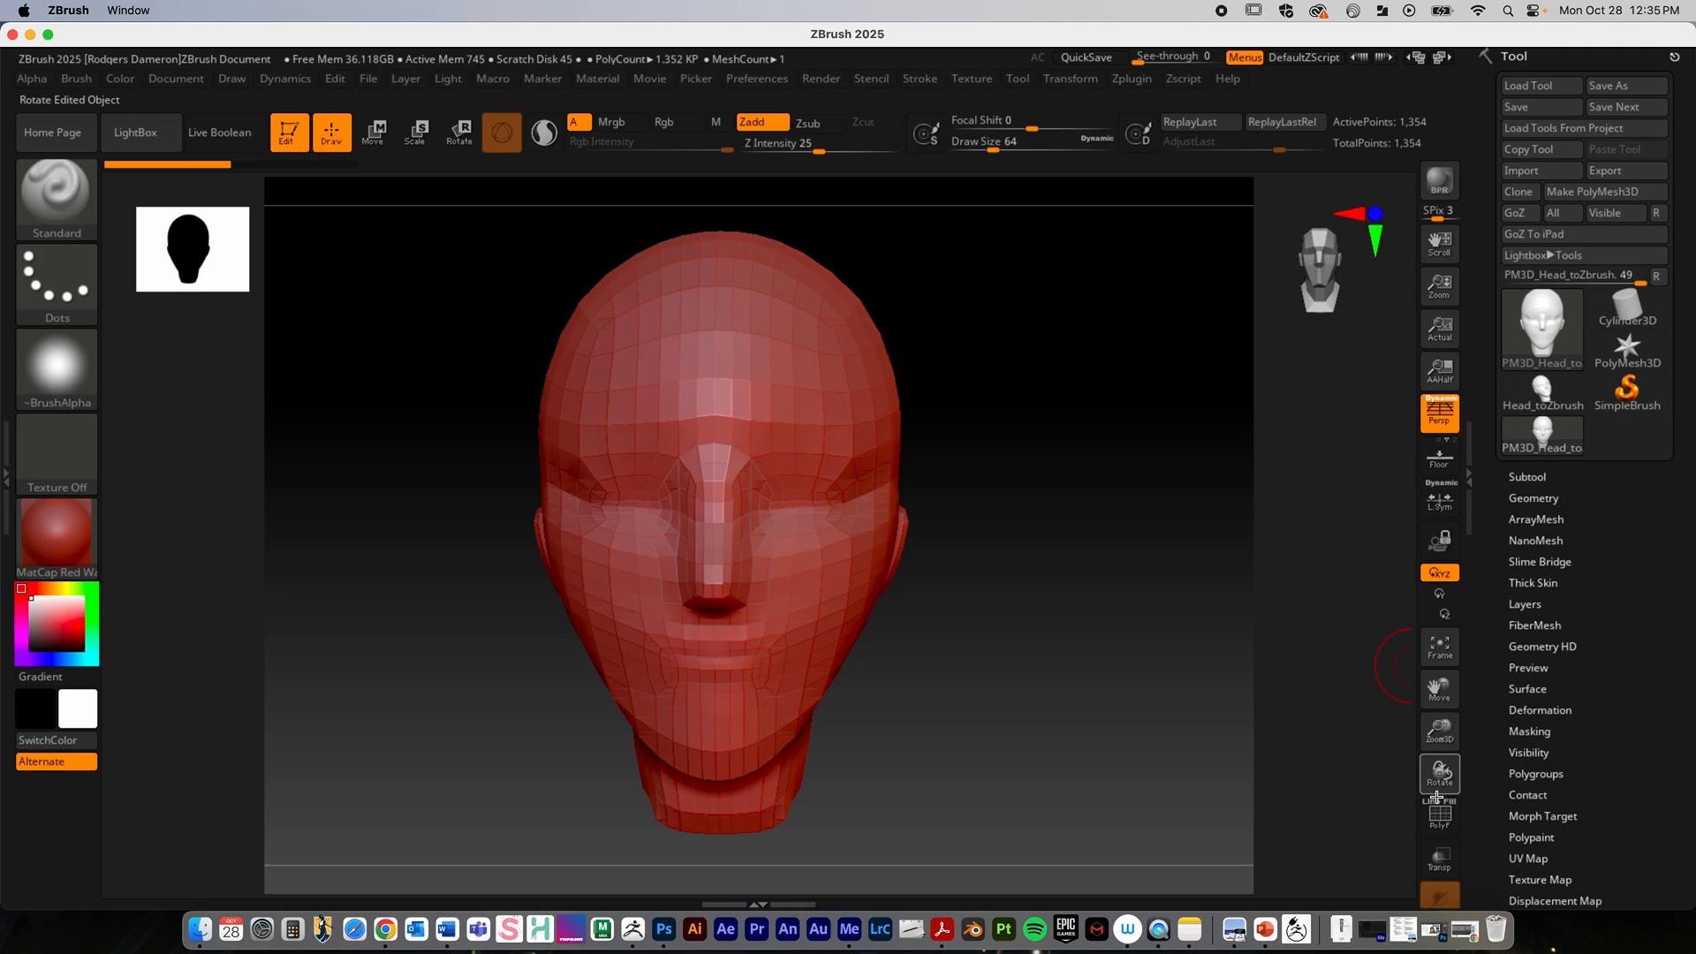
pyautogui.keyDown('alt'); pyautogui.moveTo(1039, 494); pyautogui.dragTo(1033, 514); pyautogui.keyUp('alt')
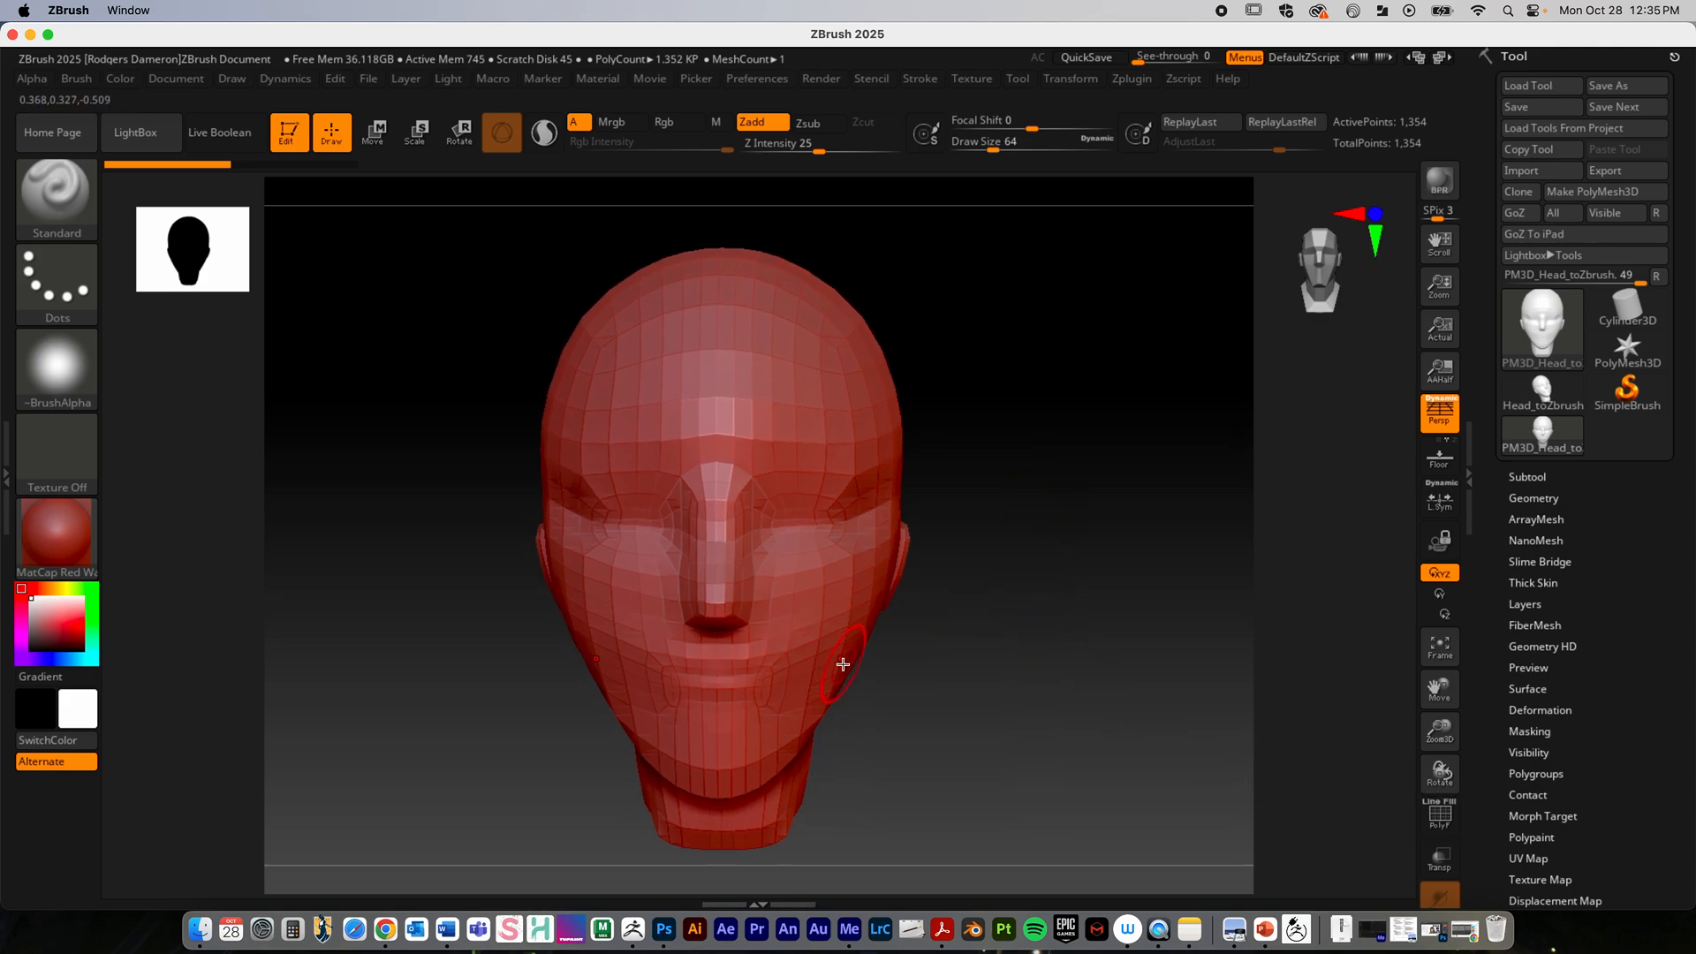
pyautogui.moveTo(1012, 469); pyautogui.dragTo(969, 480)
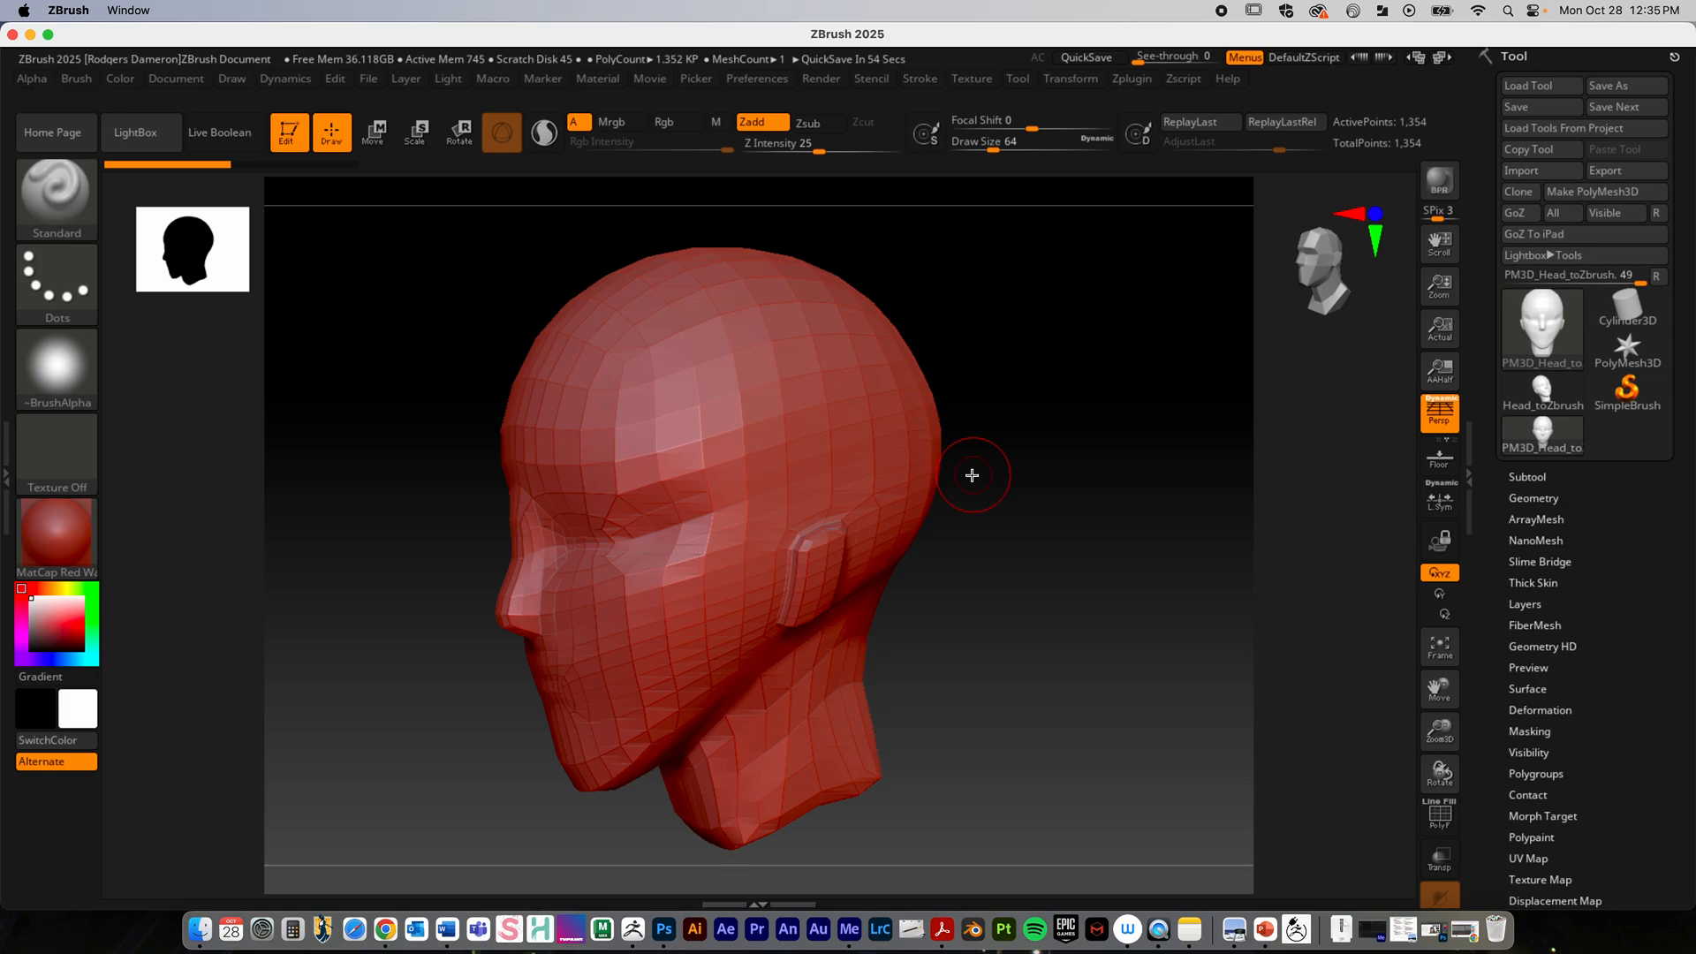
# Step: Divide the head's geometry three times with smoothing on to reach subdivision level 4
pyautogui.moveTo(1495, 524); pyautogui.dragTo(1502, 395)
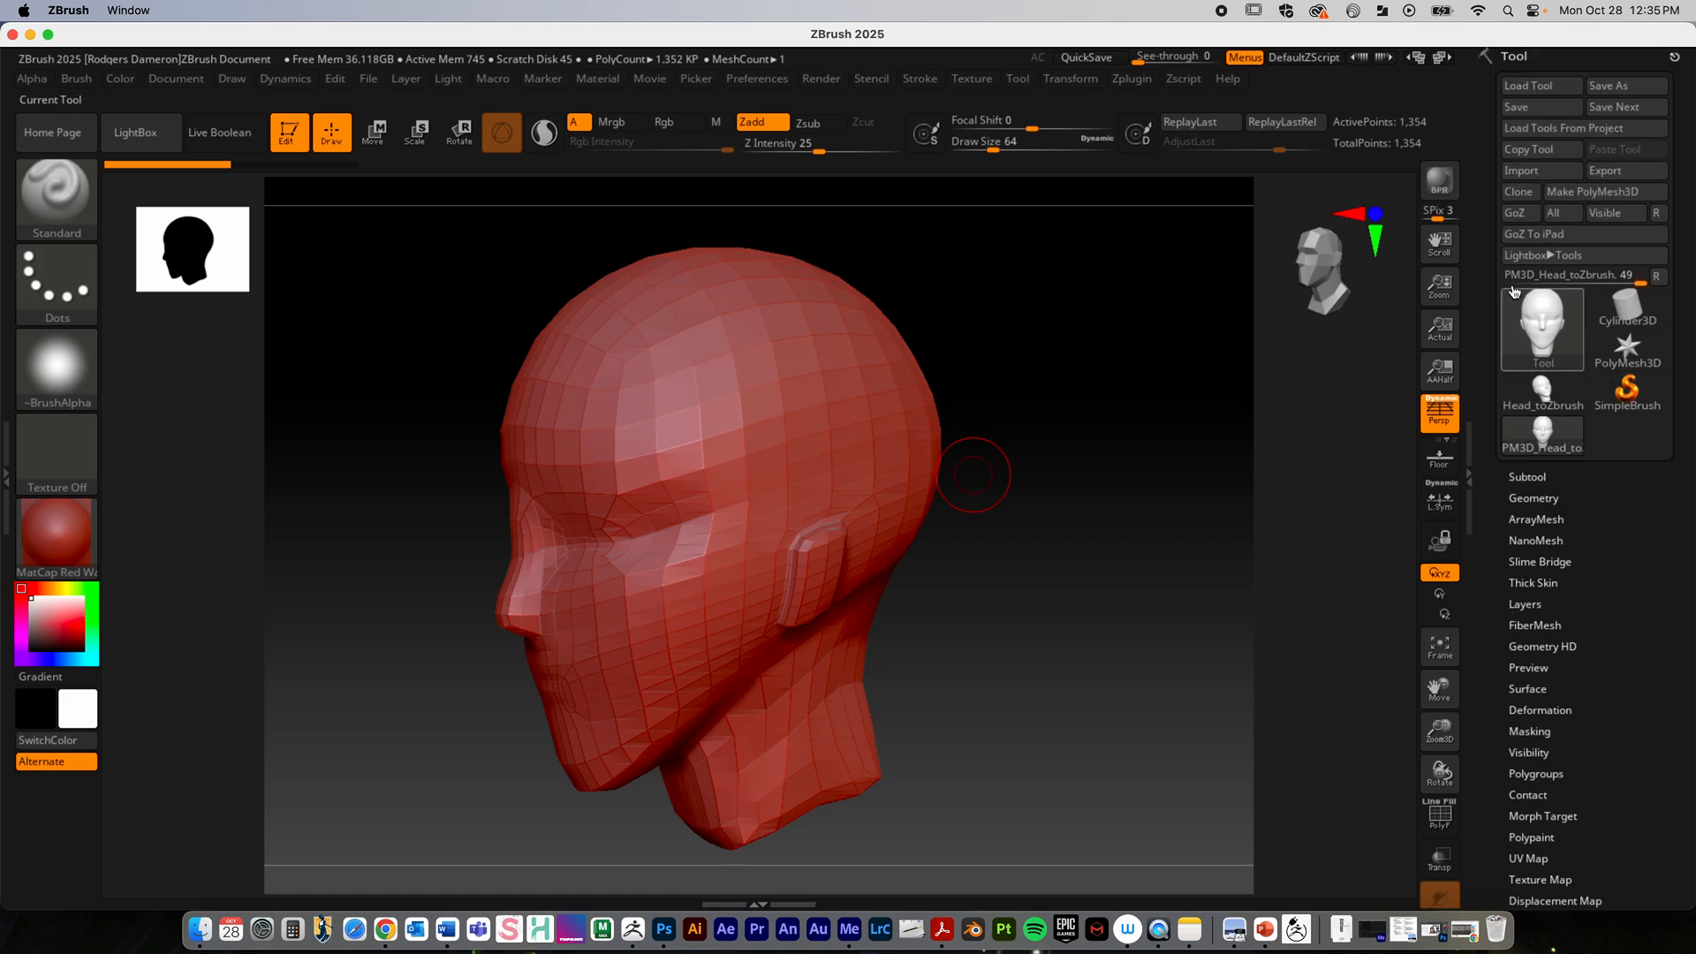
pyautogui.moveTo(1497, 503); pyautogui.dragTo(1492, 451)
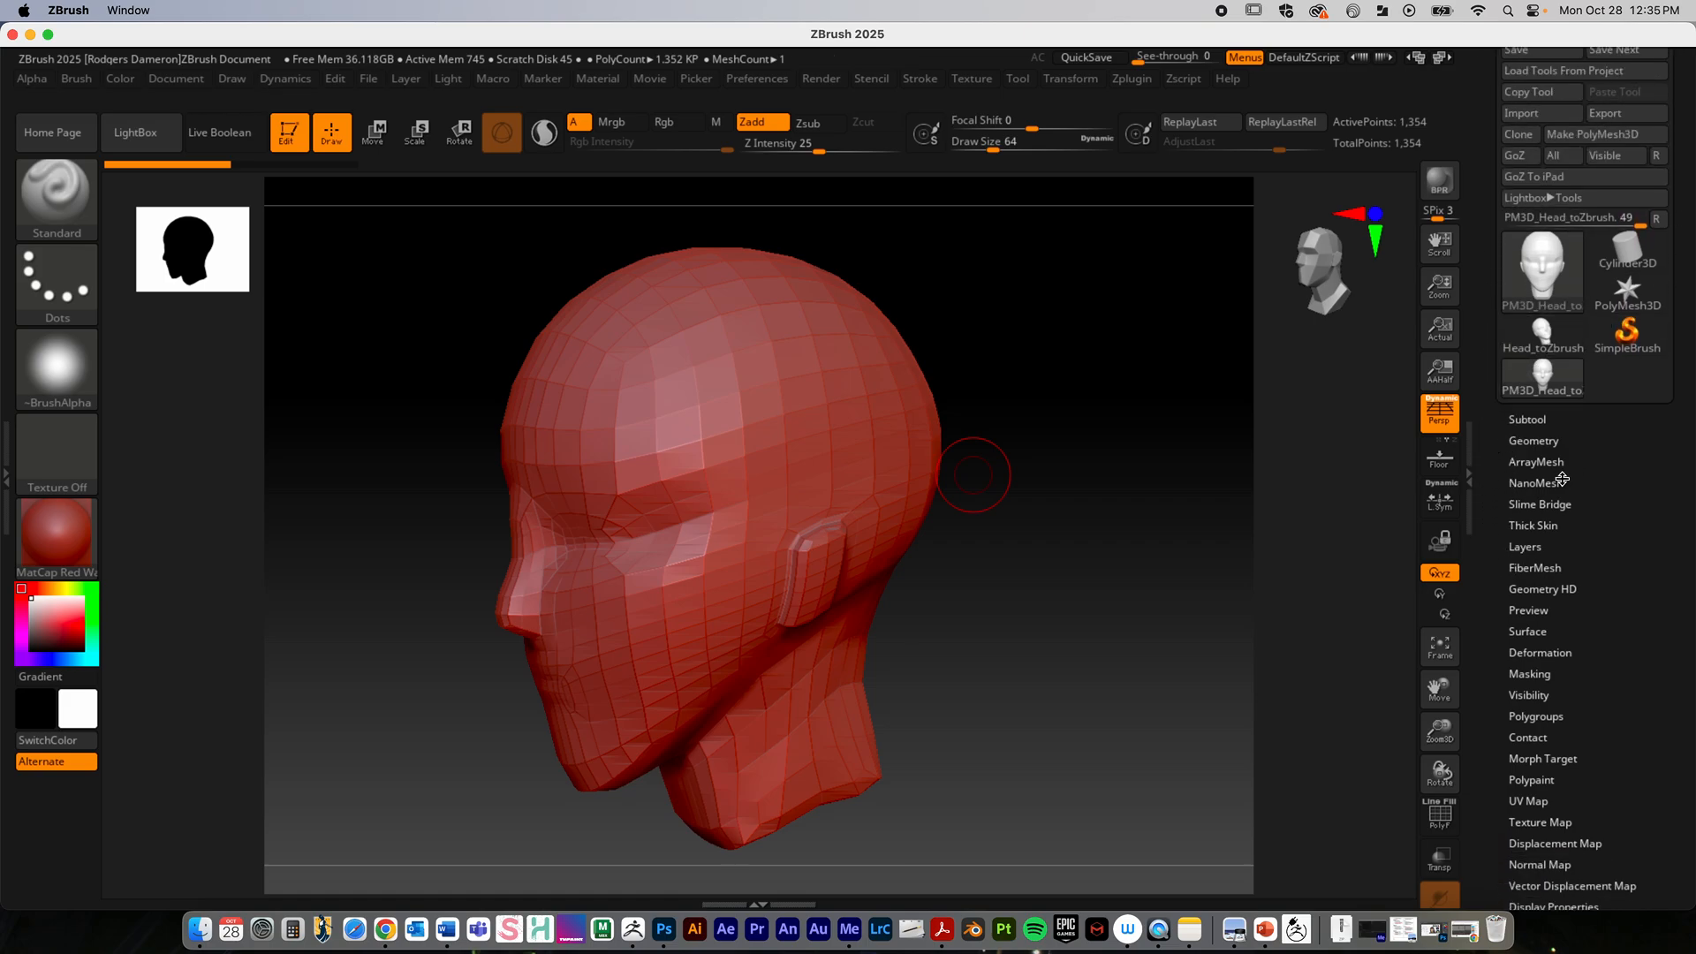
pyautogui.click(1541, 437)
pyautogui.scroll(-5, 1621, 555)
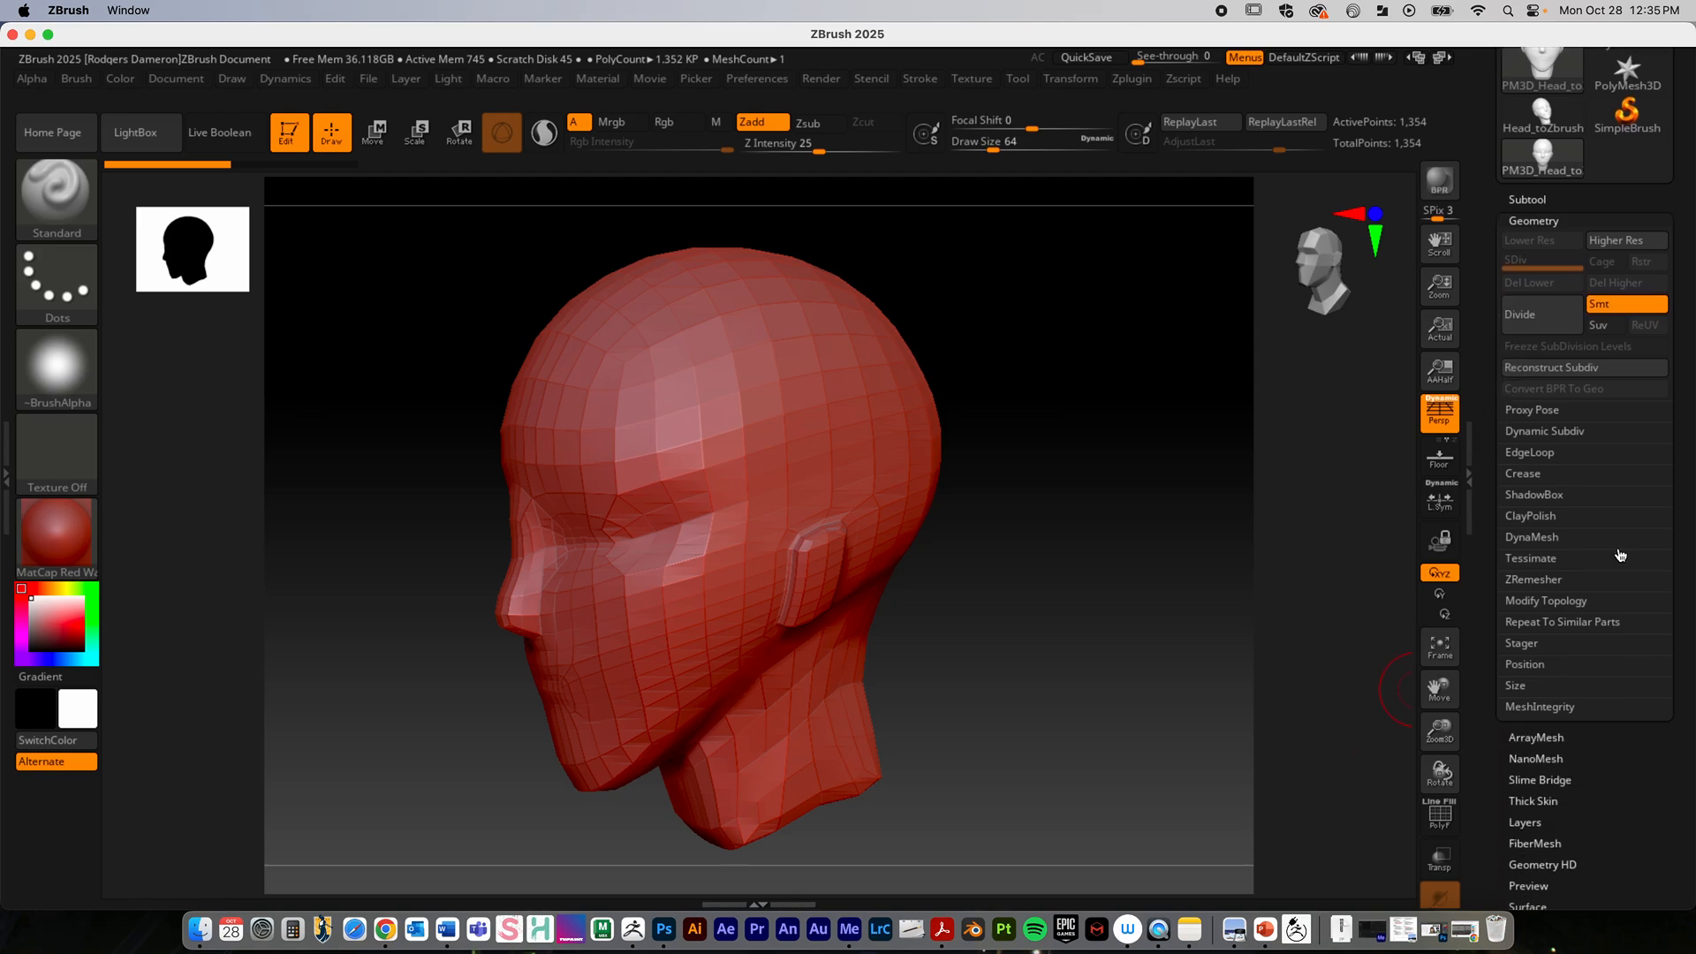
pyautogui.click(1541, 314)
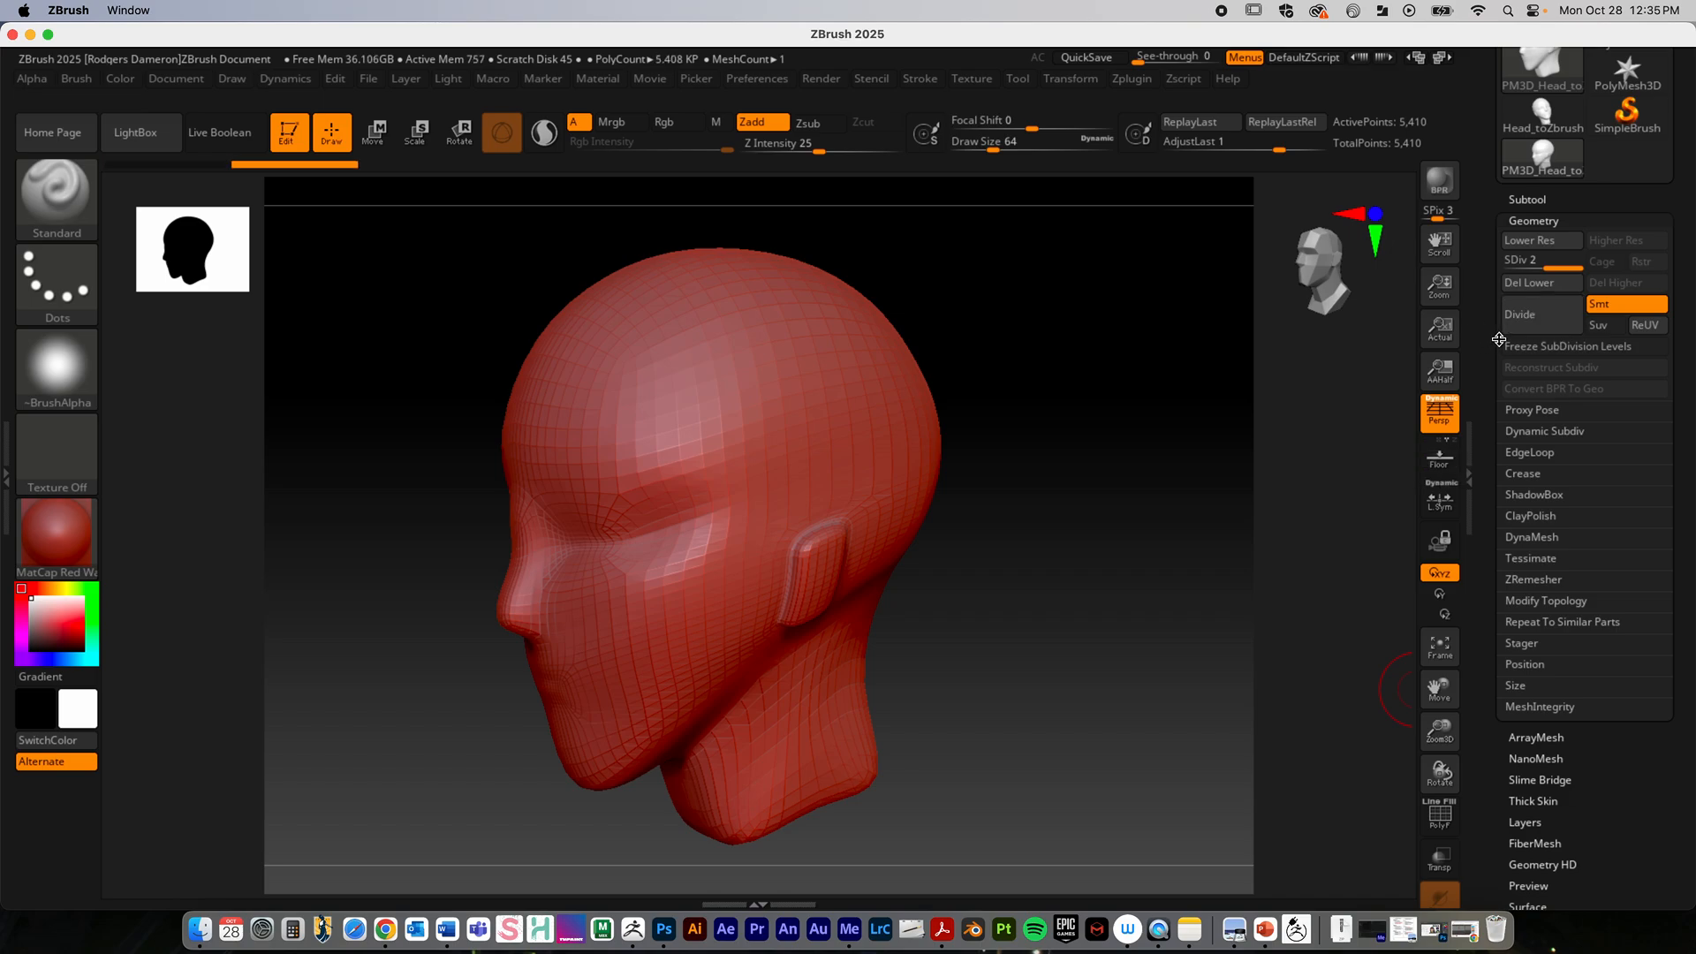
pyautogui.click(1547, 325)
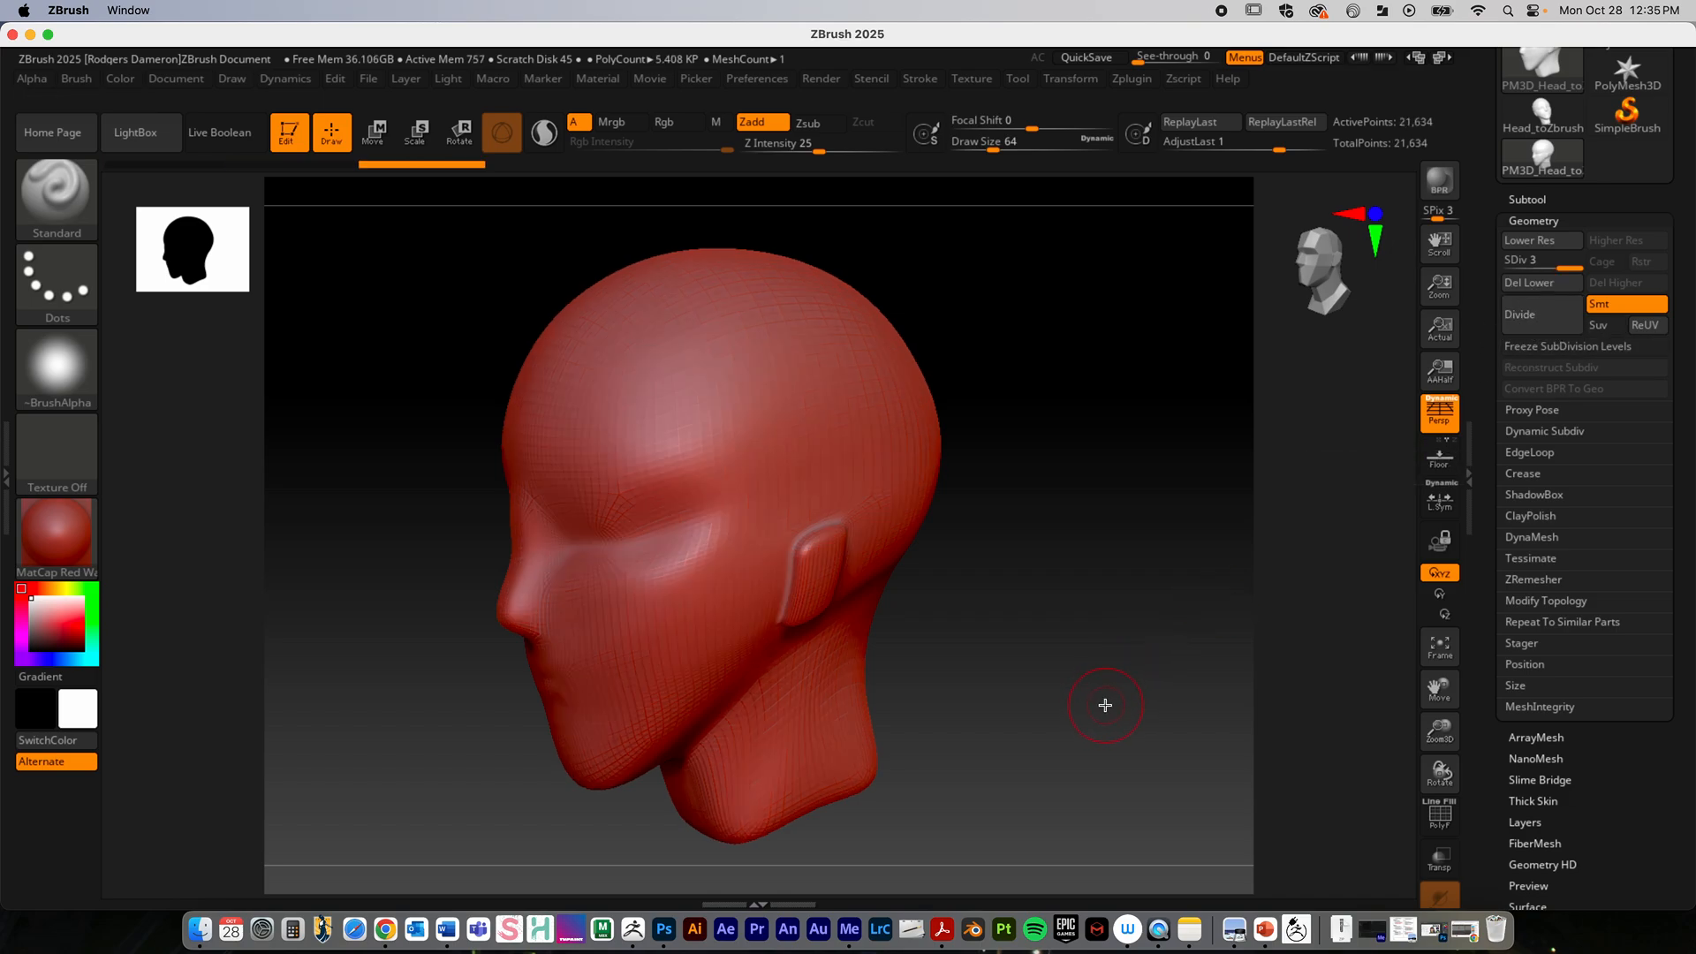
pyautogui.hotkey('ctrl', 'd')
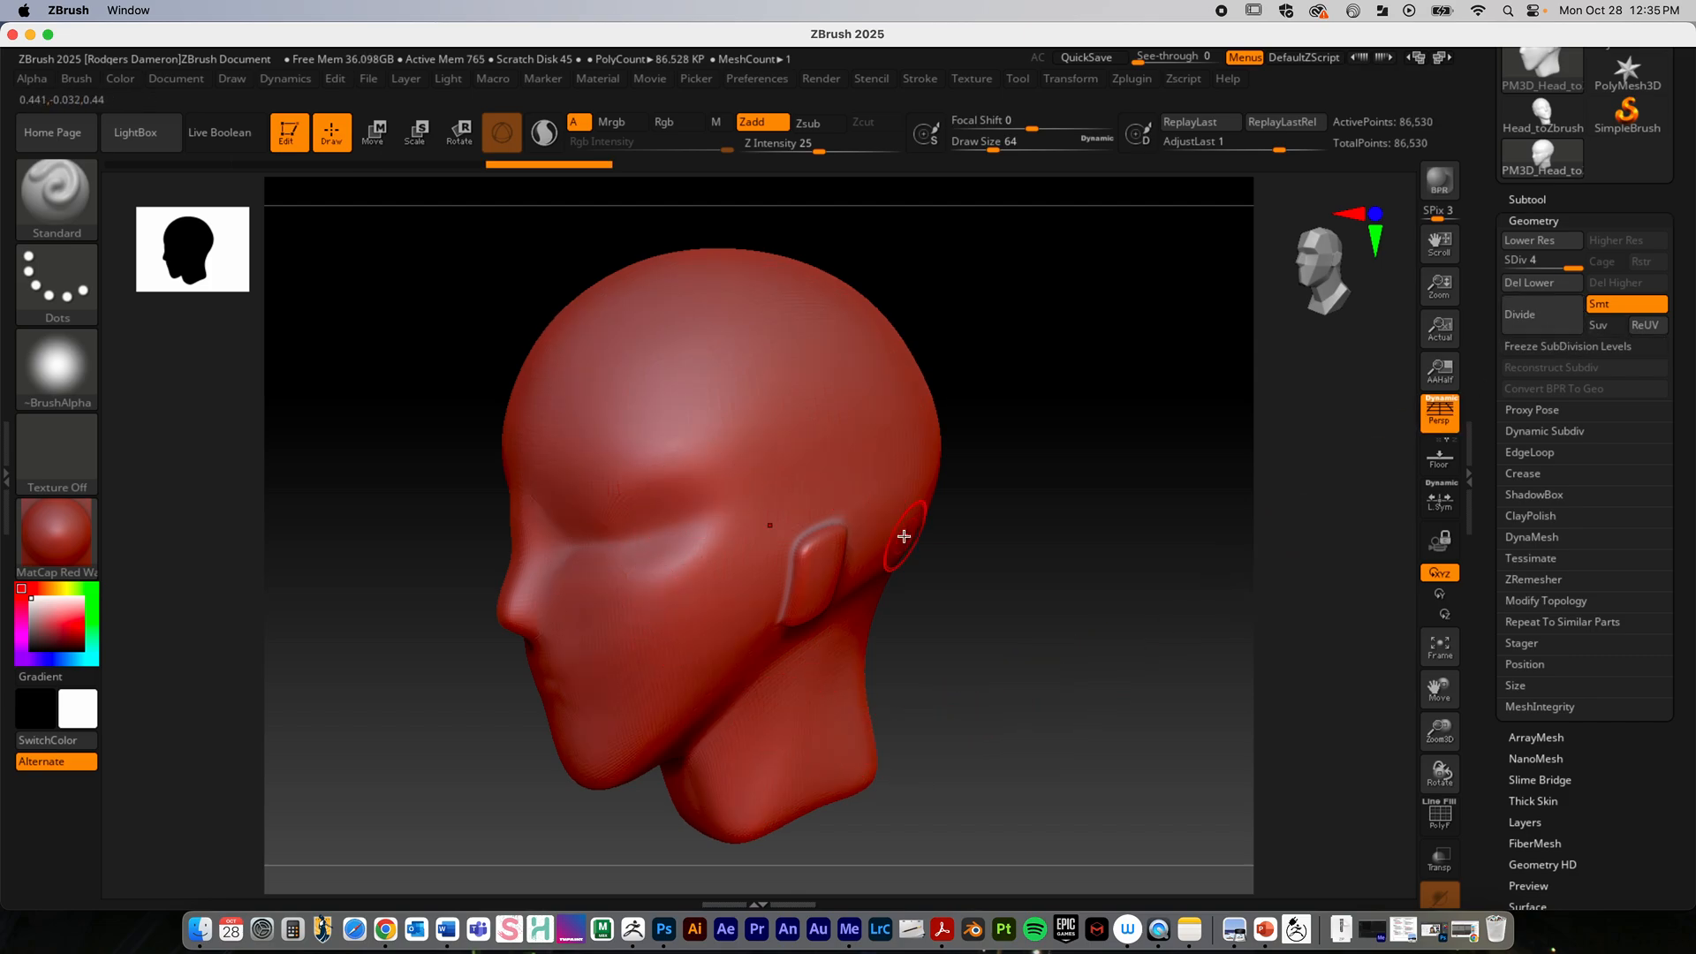
# Step: Compare the head's subdivision levels by stepping down to the lower resolutions and back up to level 4
pyautogui.moveTo(1569, 263)
pyautogui.mouseDown()
pyautogui.moveTo(1510, 263)
pyautogui.moveTo(1599, 265)
pyautogui.mouseUp()
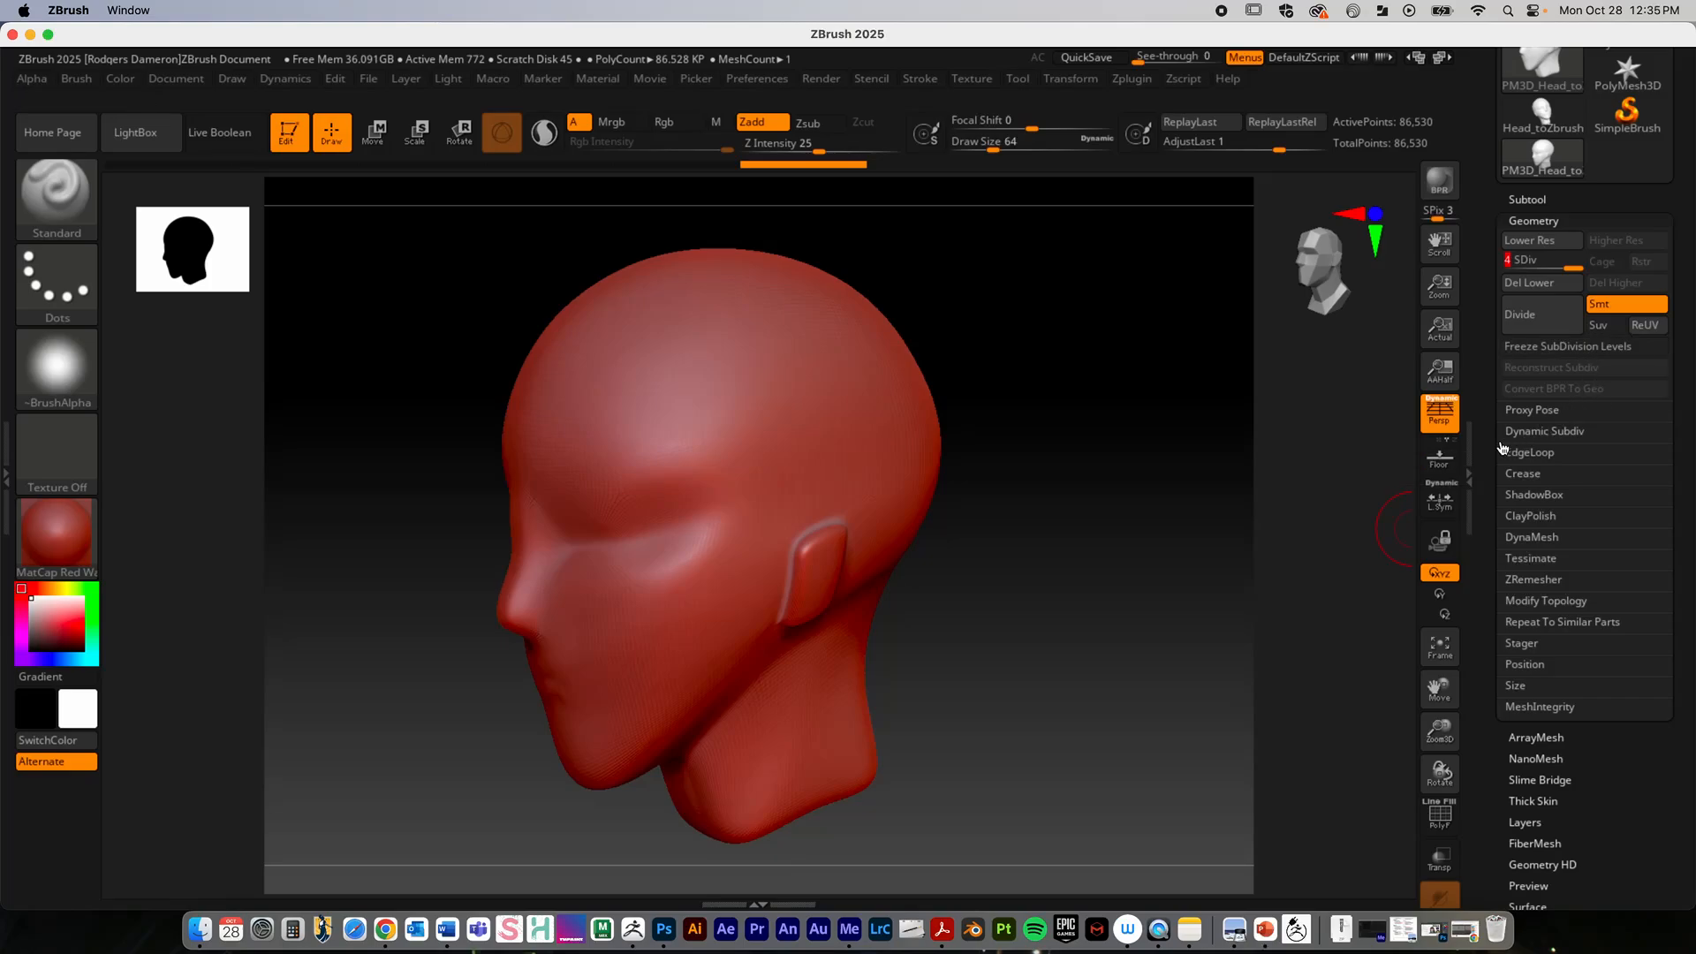
pyautogui.click(1555, 246)
pyautogui.click(1552, 248)
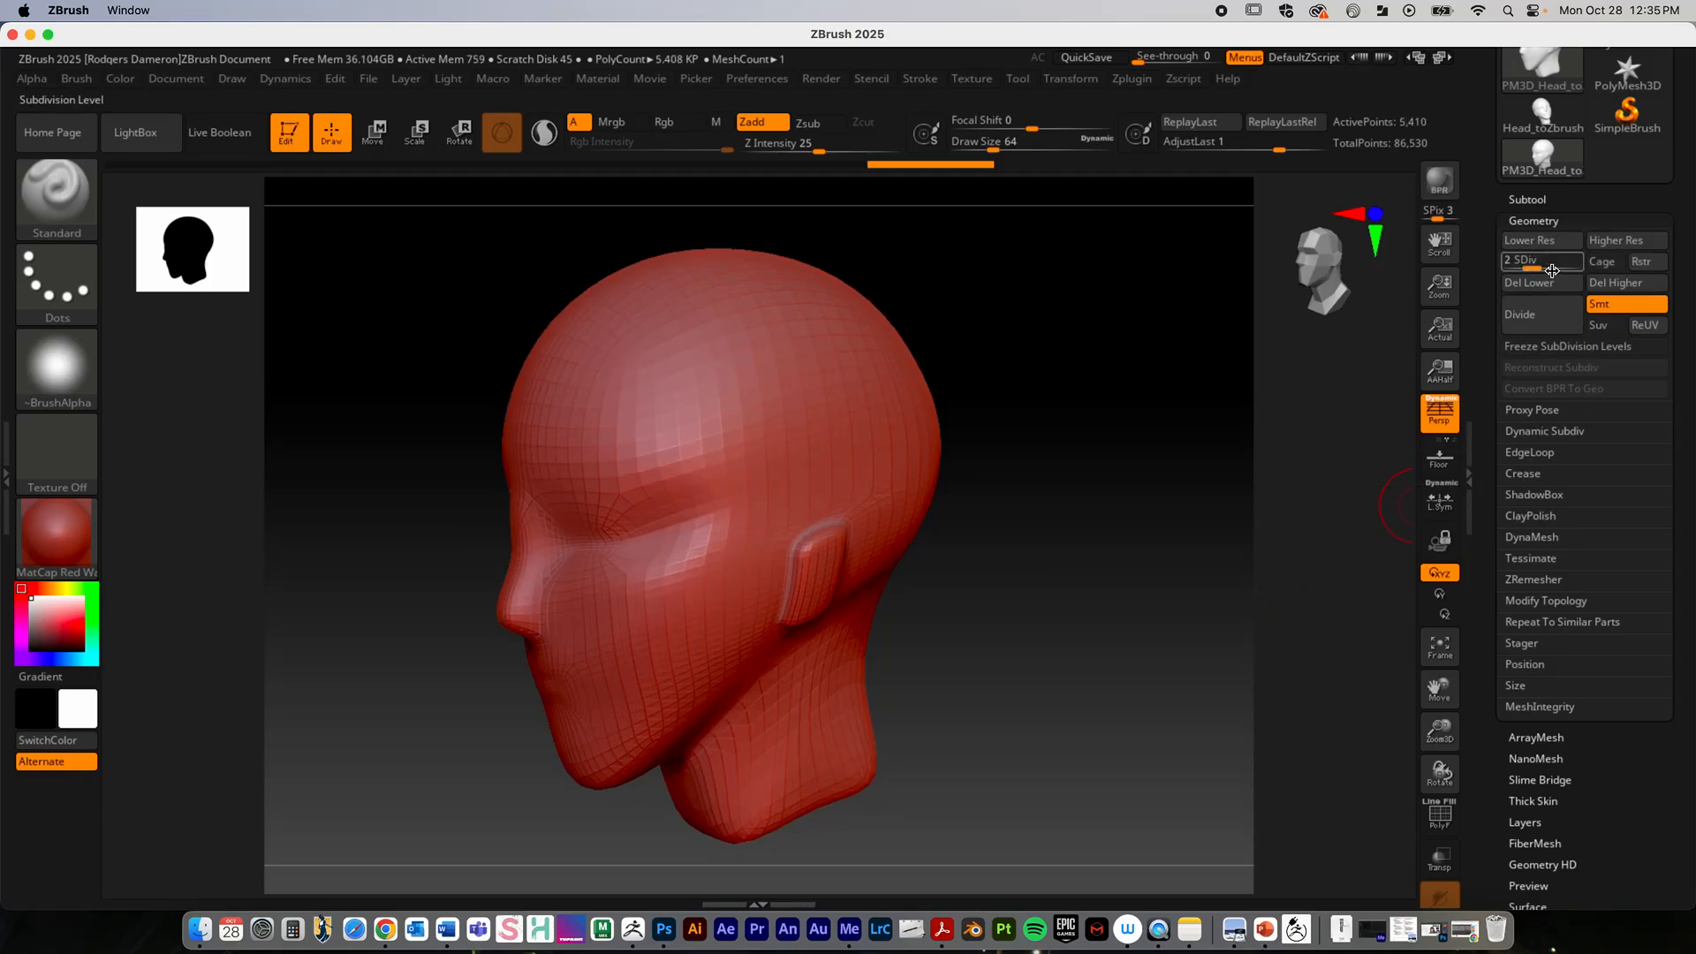
pyautogui.hotkey('shift', 'd')
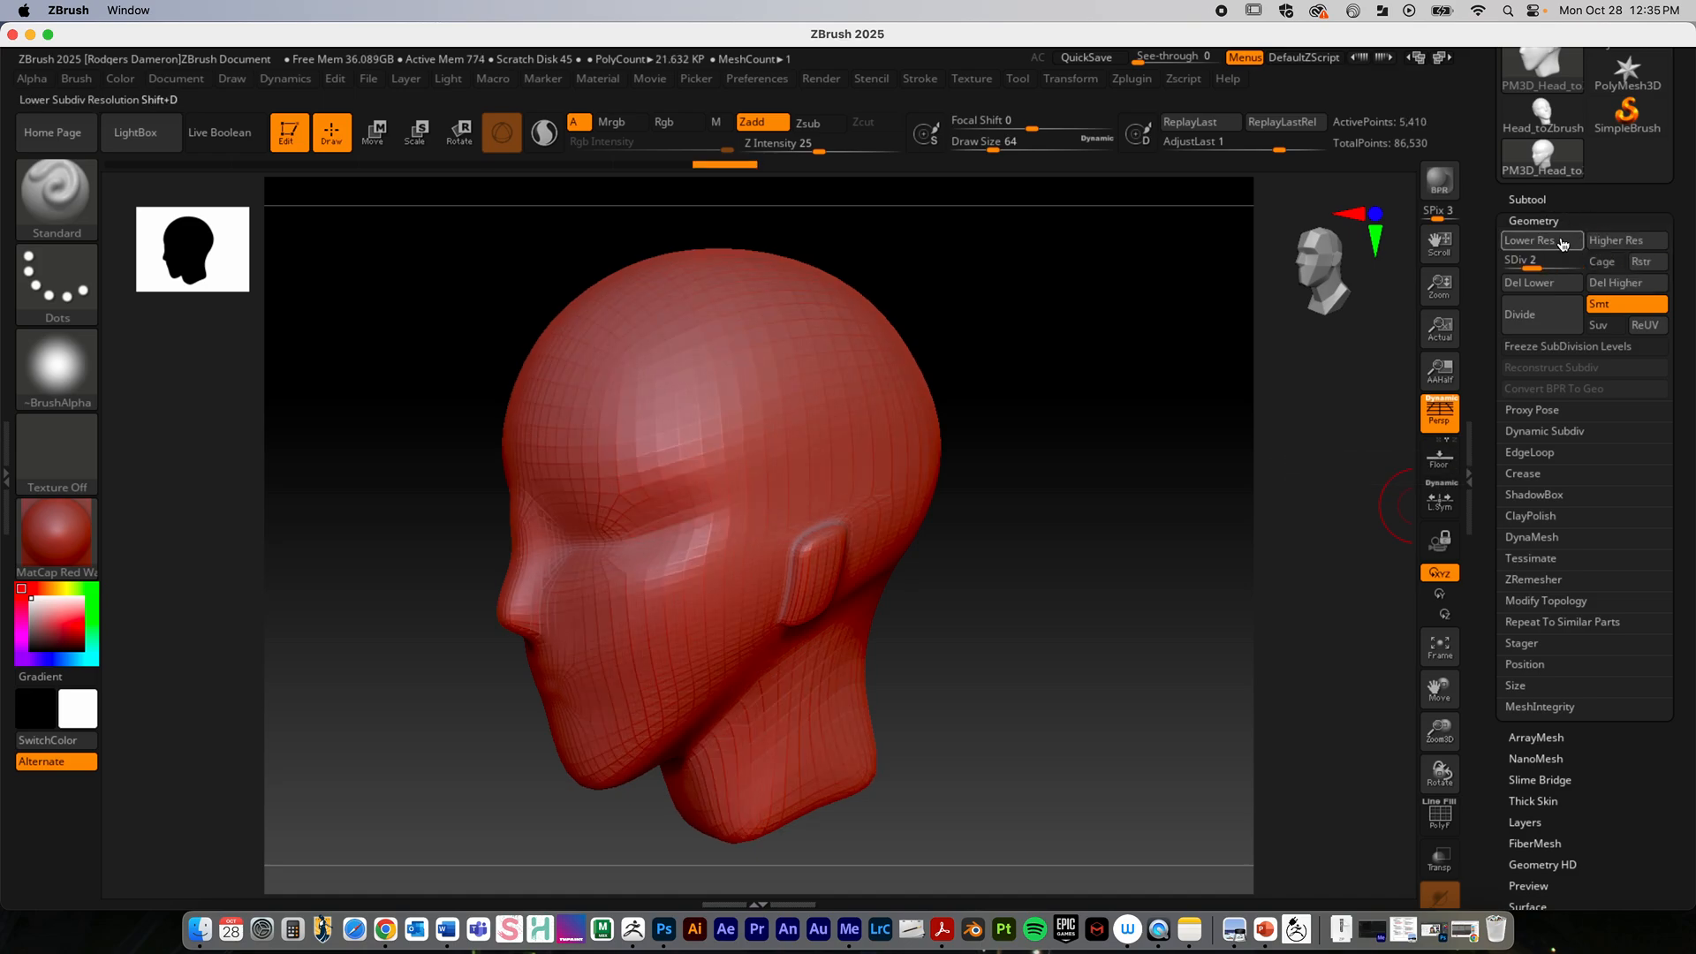
pyautogui.click(1623, 244)
pyautogui.click(1624, 244)
pyautogui.click(1624, 244)
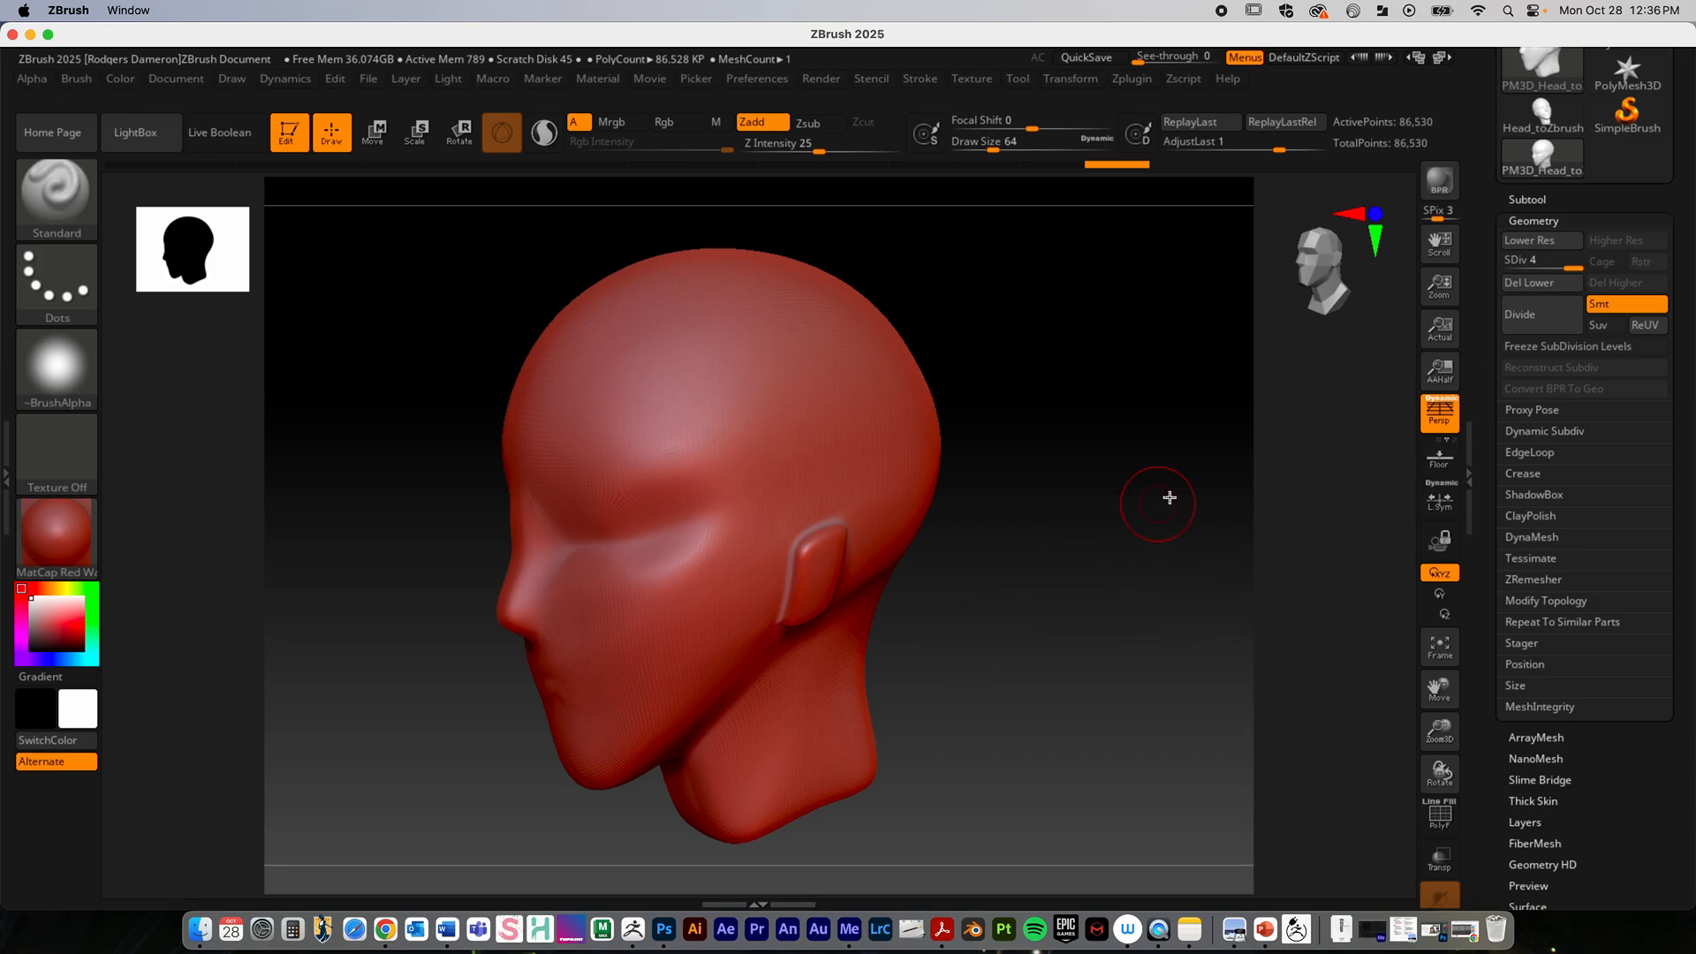
# Step: Return the head to a smaller front view and look over the DynaMesh settings in the Geometry options
pyautogui.click(1538, 222)
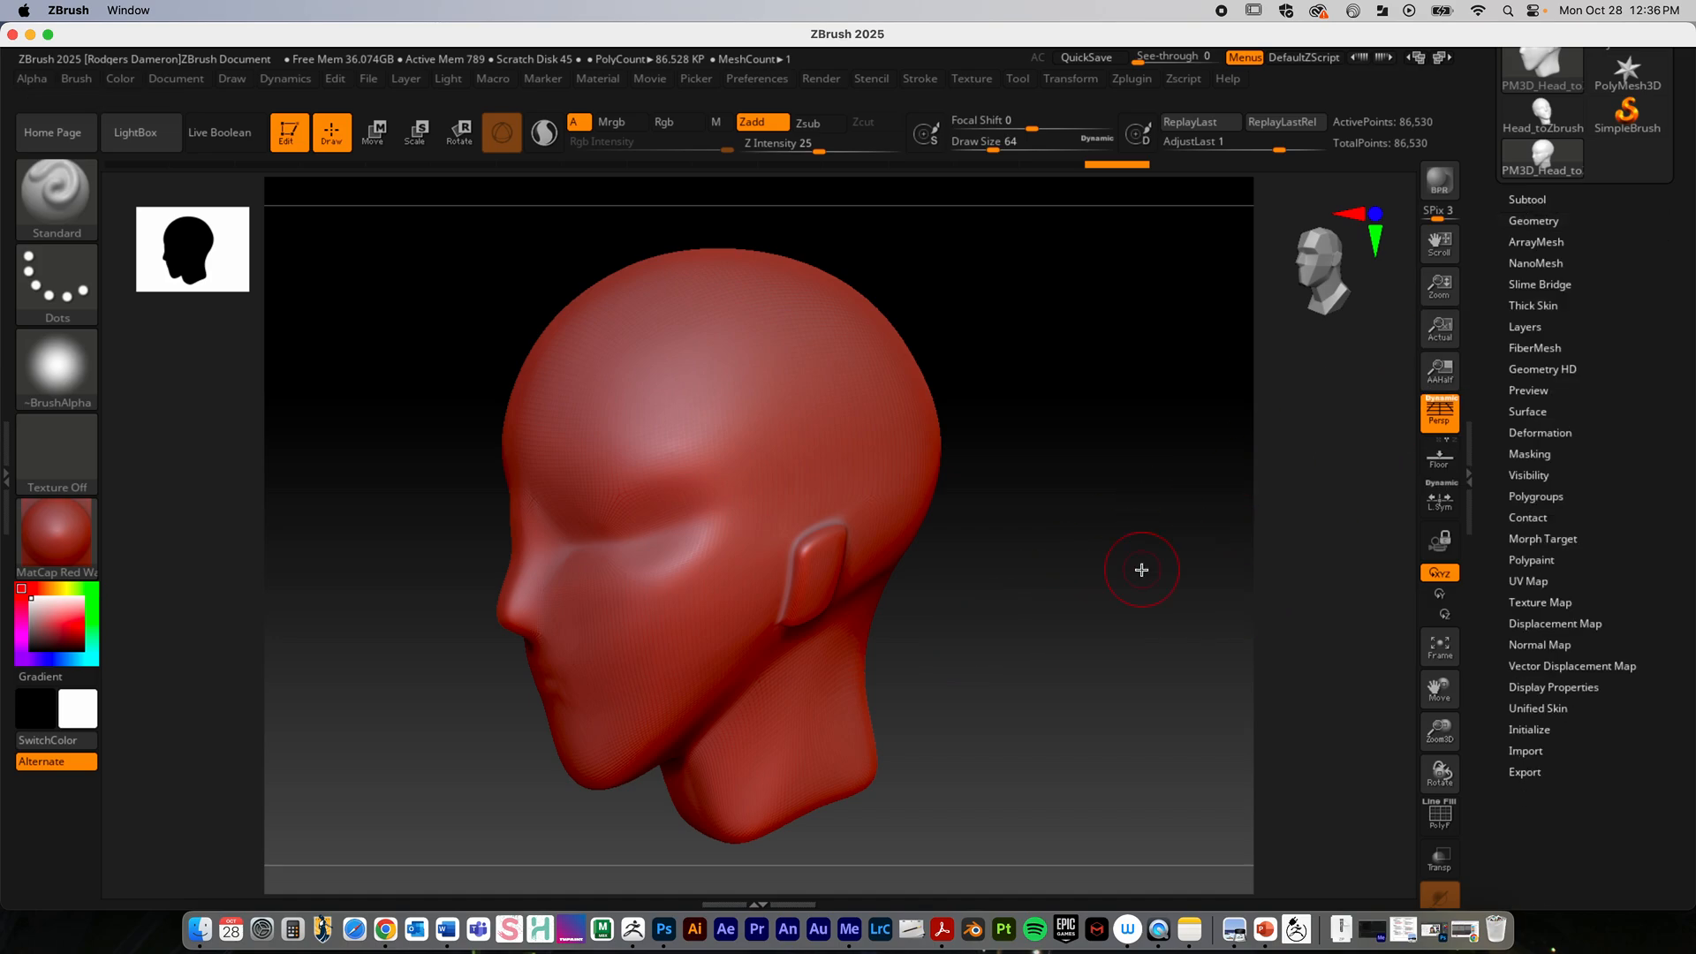
pyautogui.moveTo(1049, 613); pyautogui.dragTo(1181, 528)
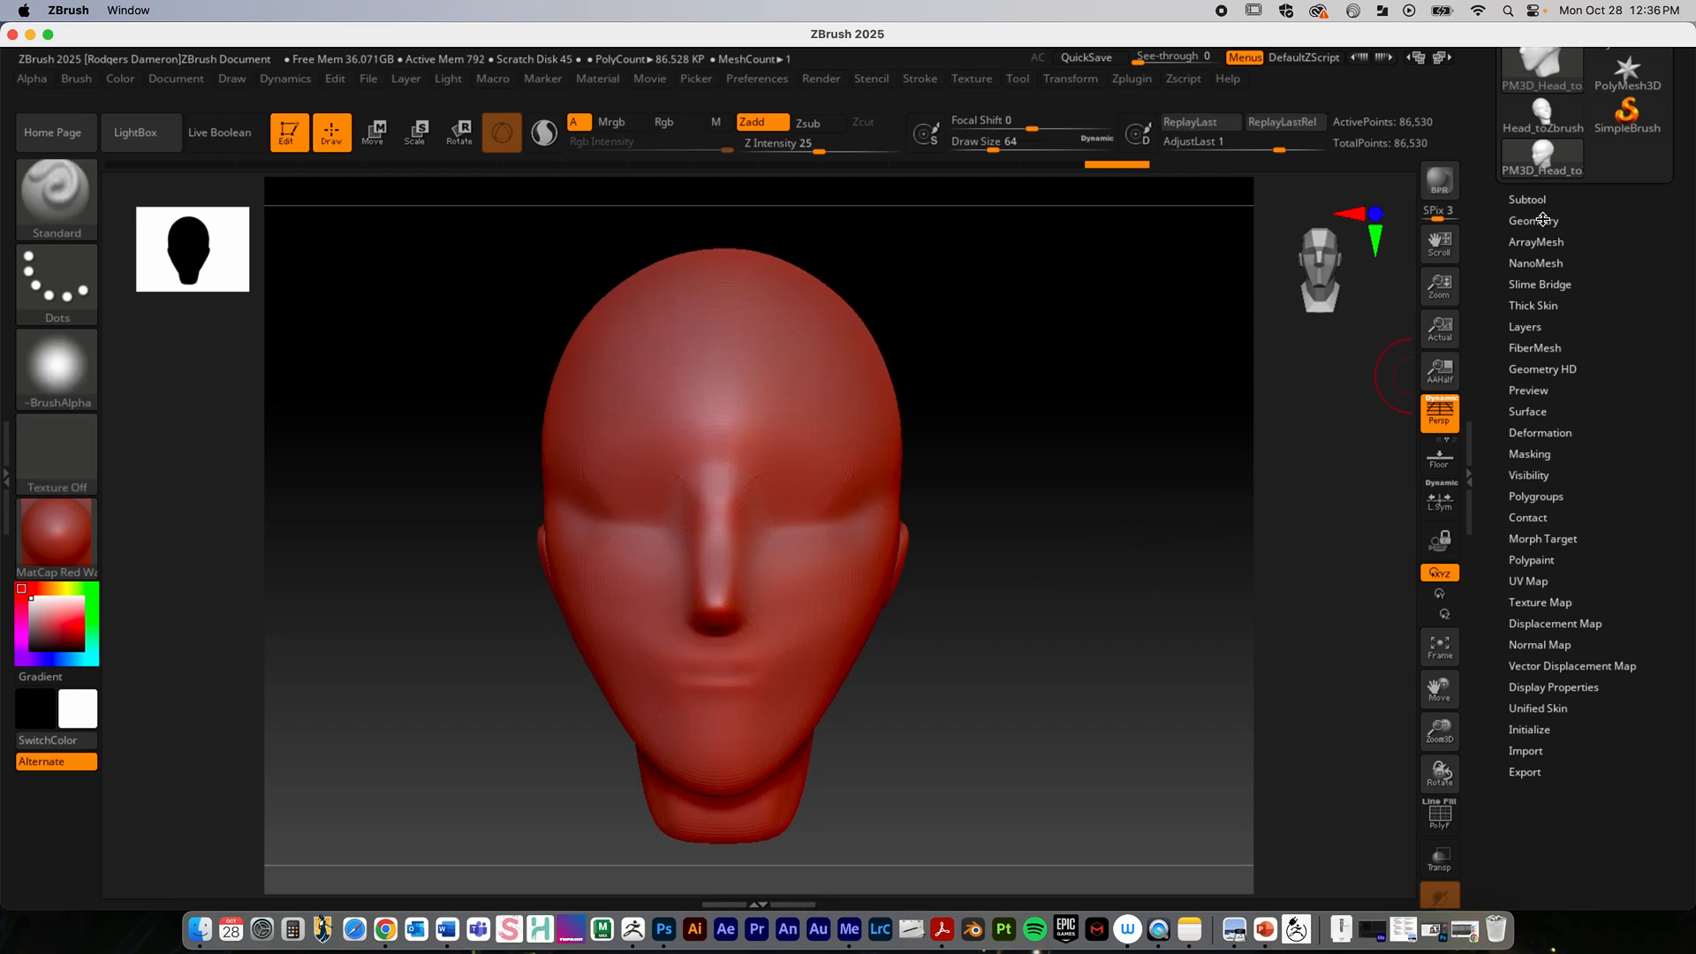
pyautogui.keyDown('alt'); pyautogui.moveTo(1103, 606); pyautogui.dragTo(1056, 564); pyautogui.keyUp('alt')
pyautogui.keyDown('ctrl'); pyautogui.moveTo(1057, 564); pyautogui.dragTo(1075, 546, button='right'); pyautogui.keyUp('ctrl')
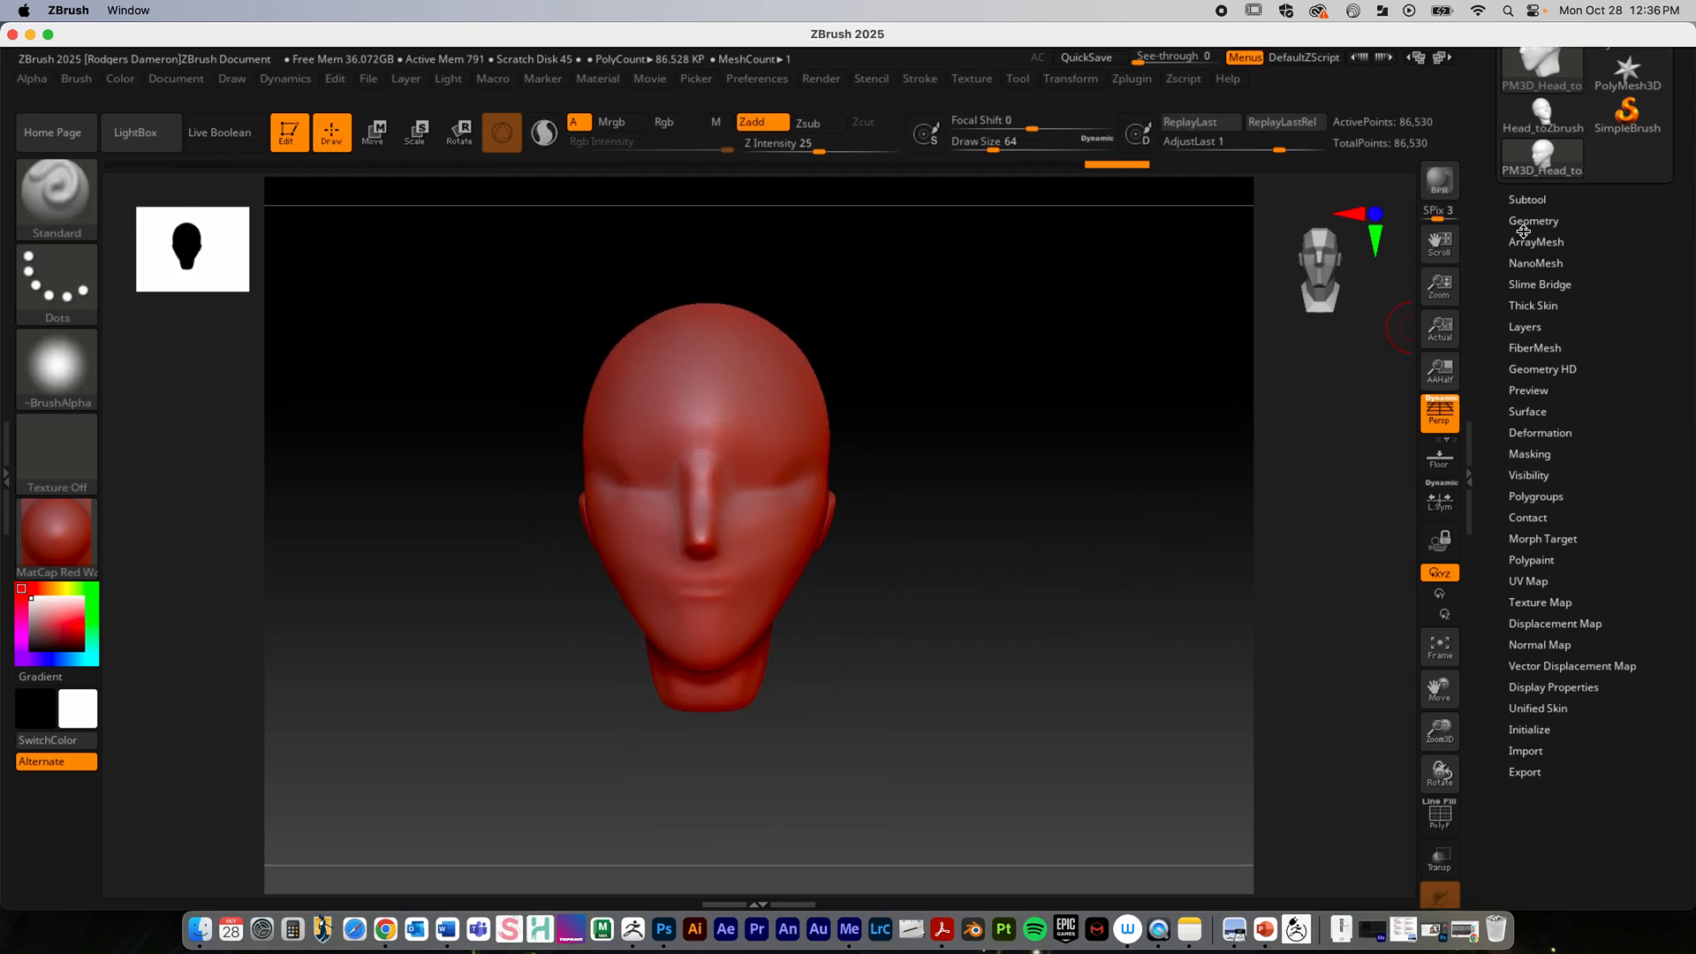
pyautogui.click(1536, 223)
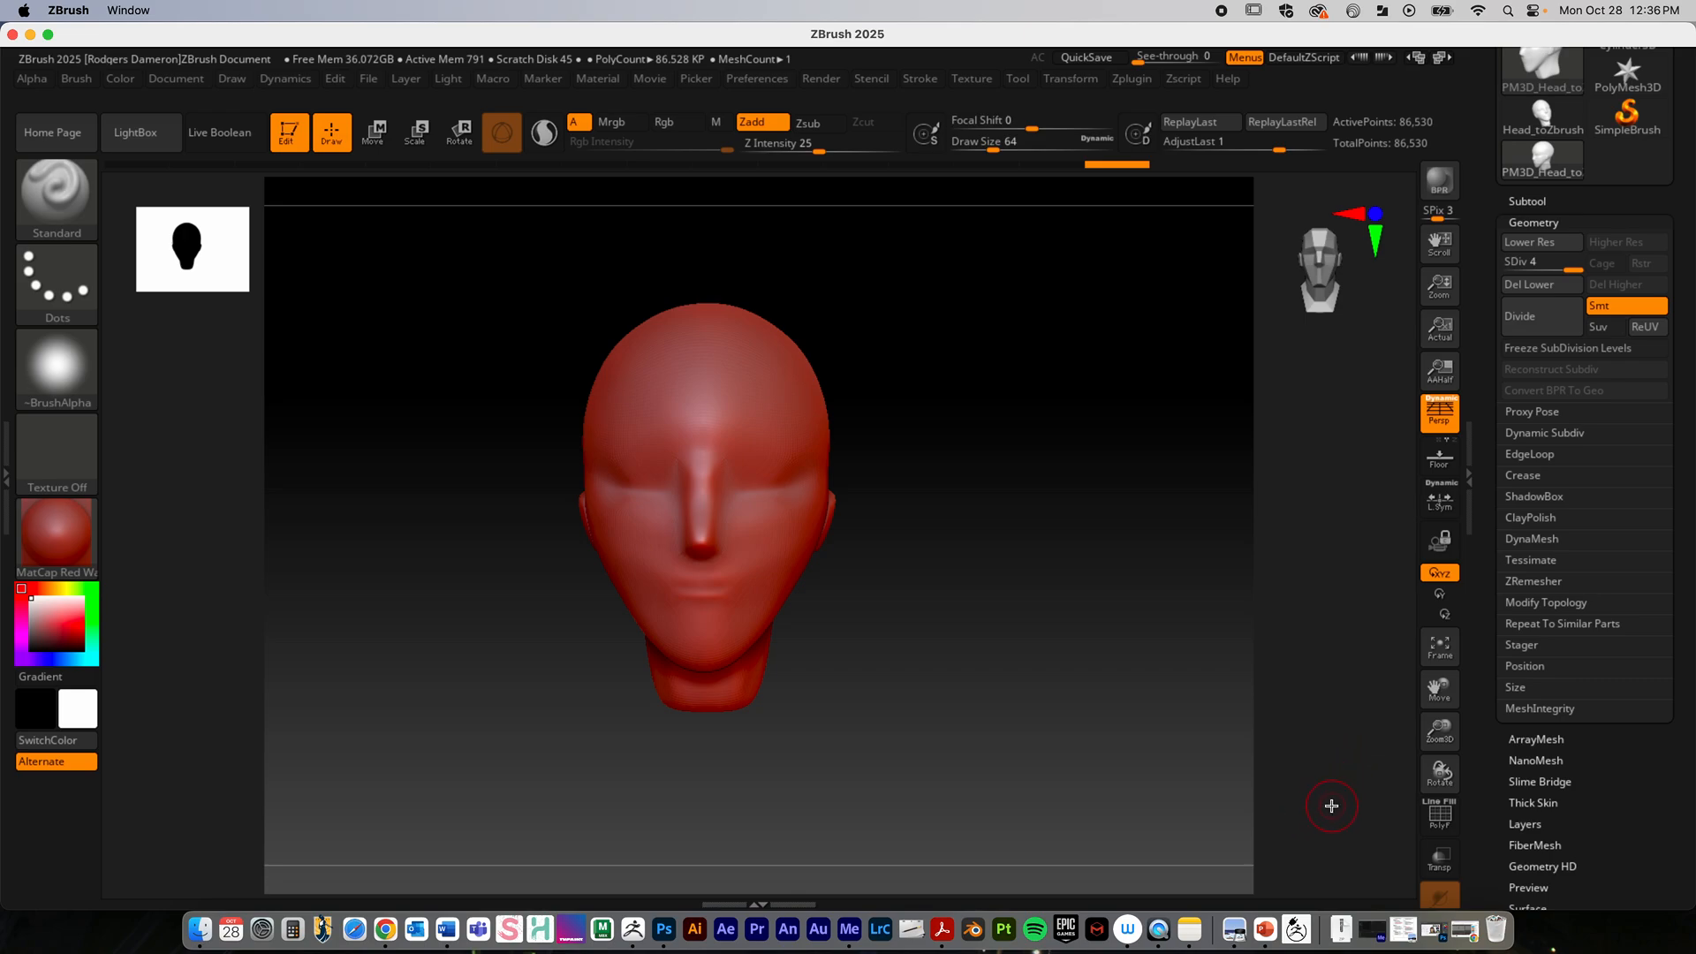
pyautogui.click(1542, 539)
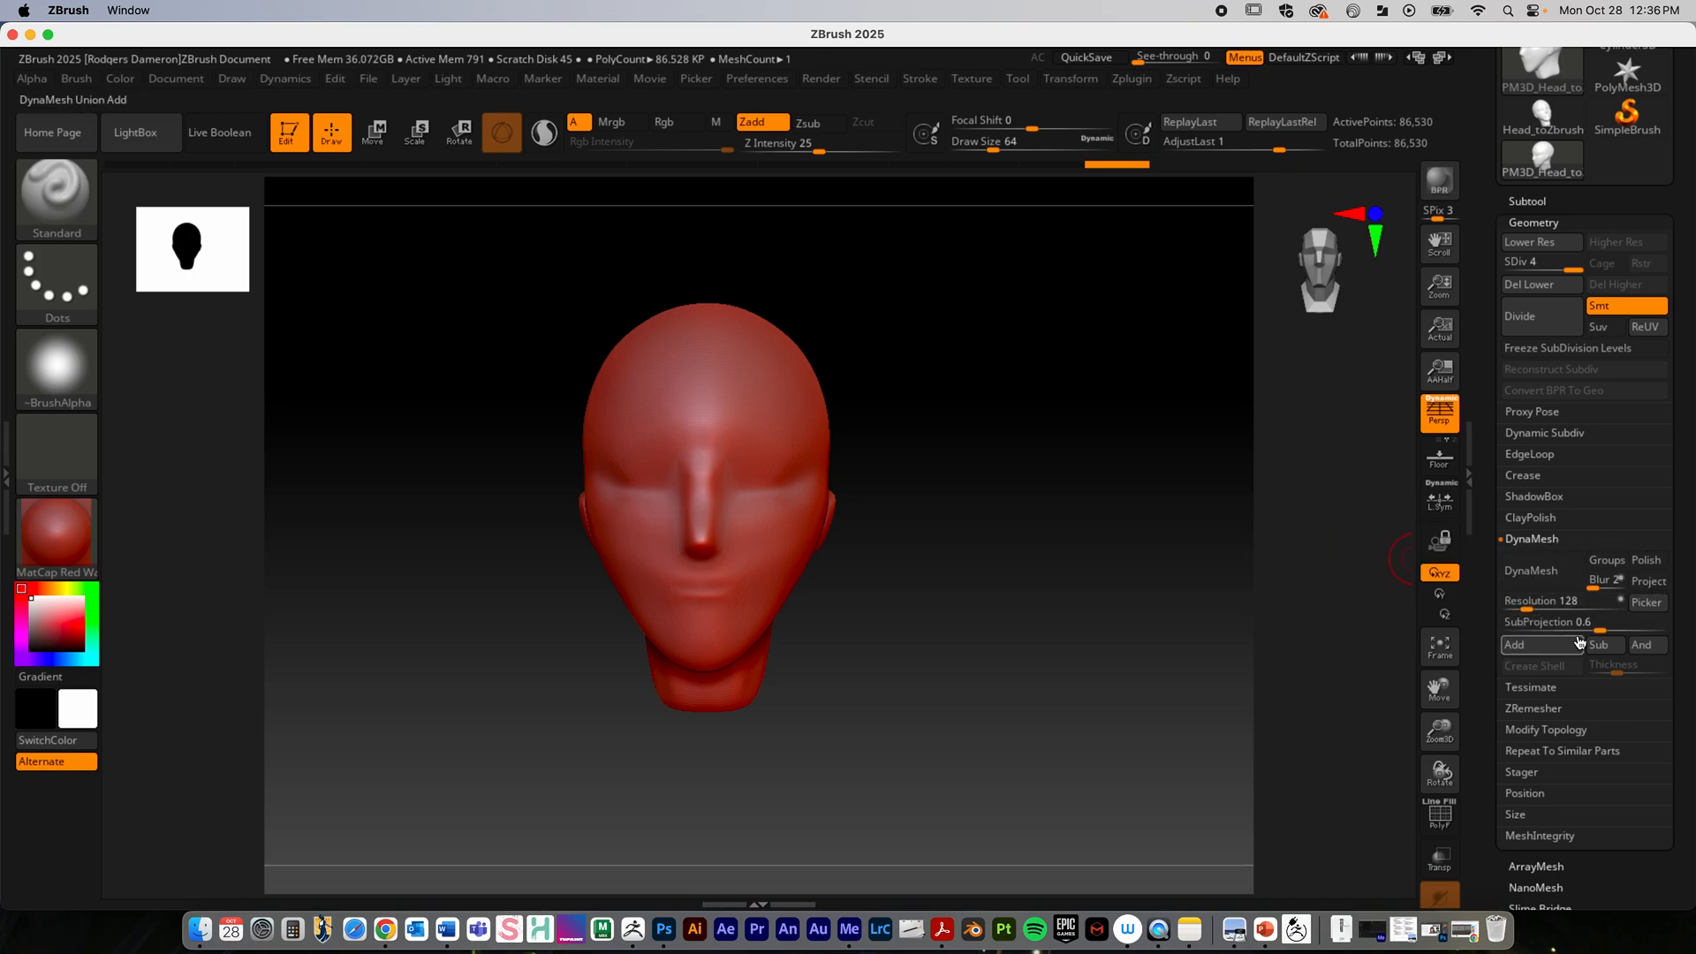
pyautogui.click(1541, 541)
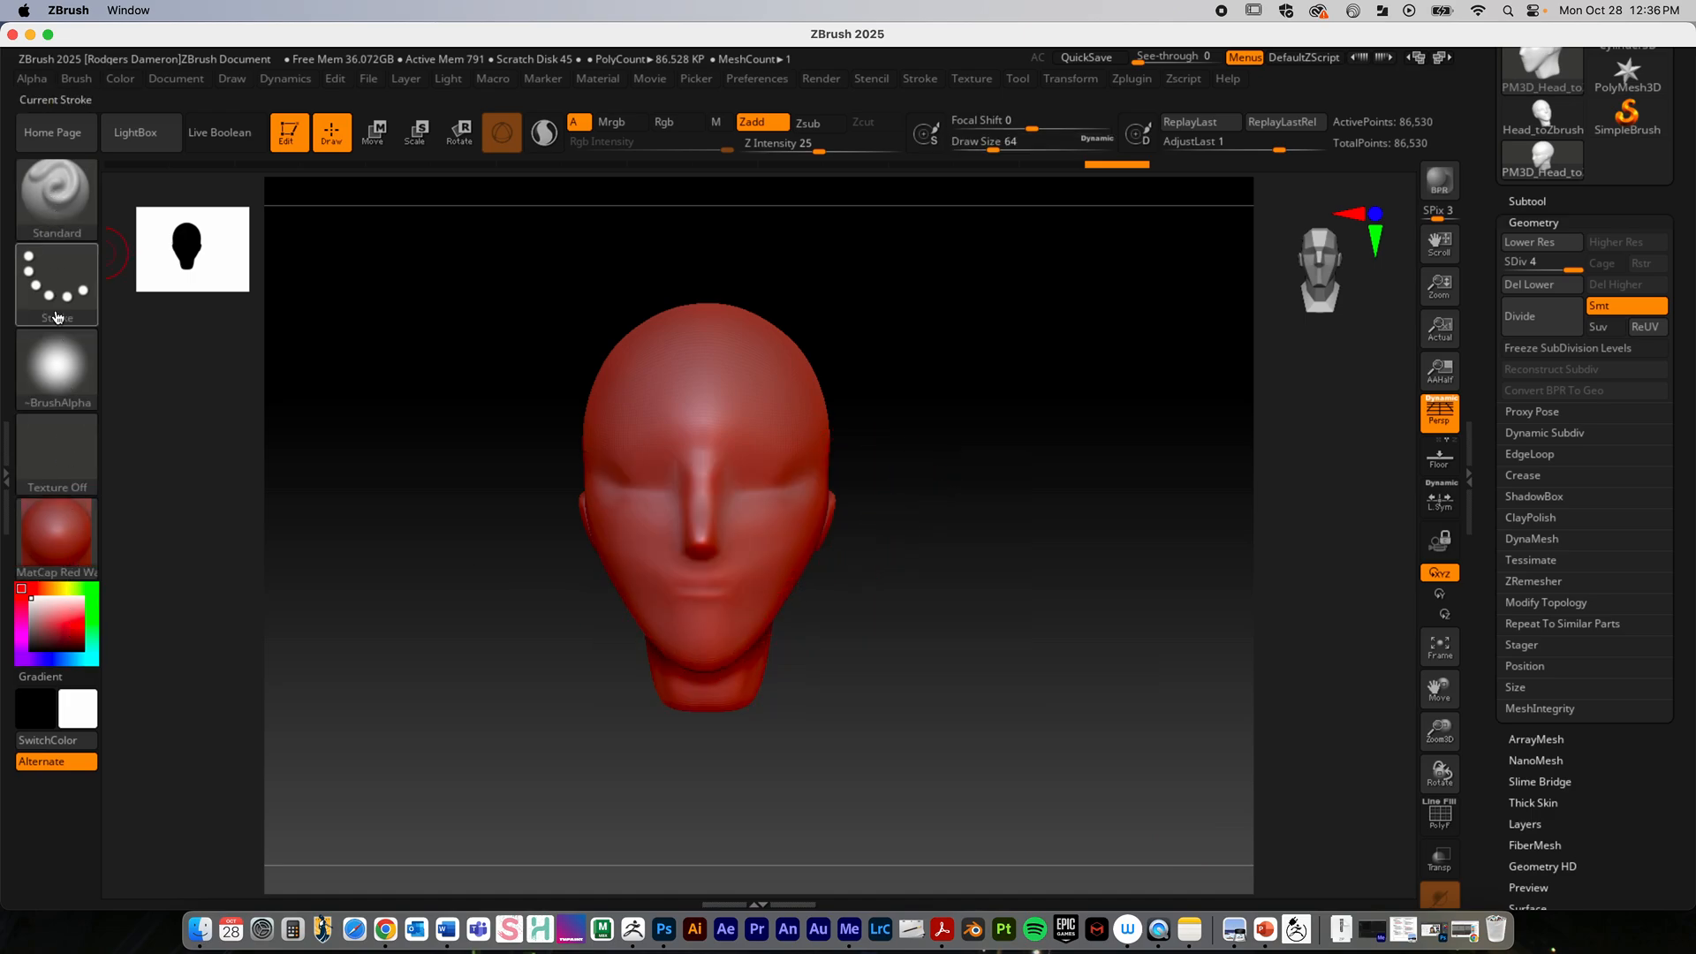
# Step: Review the material choices and the quick-access settings for draw size, focal shift, intensity and transform modes
pyautogui.click(56, 533)
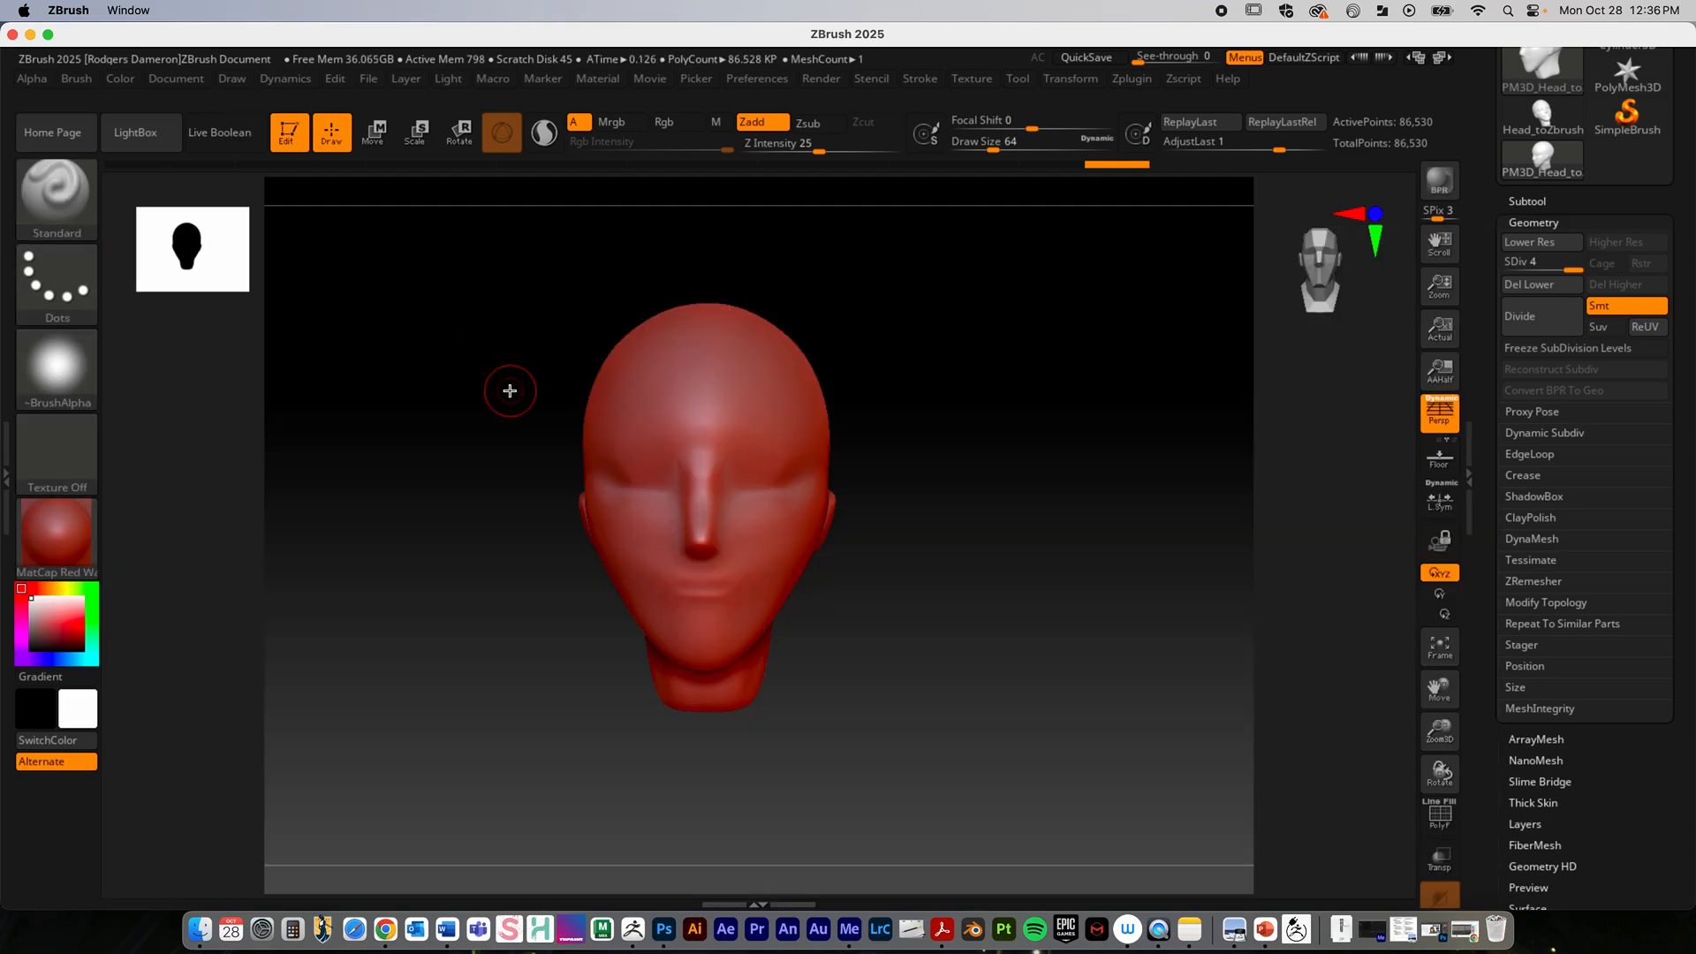
pyautogui.press('space')
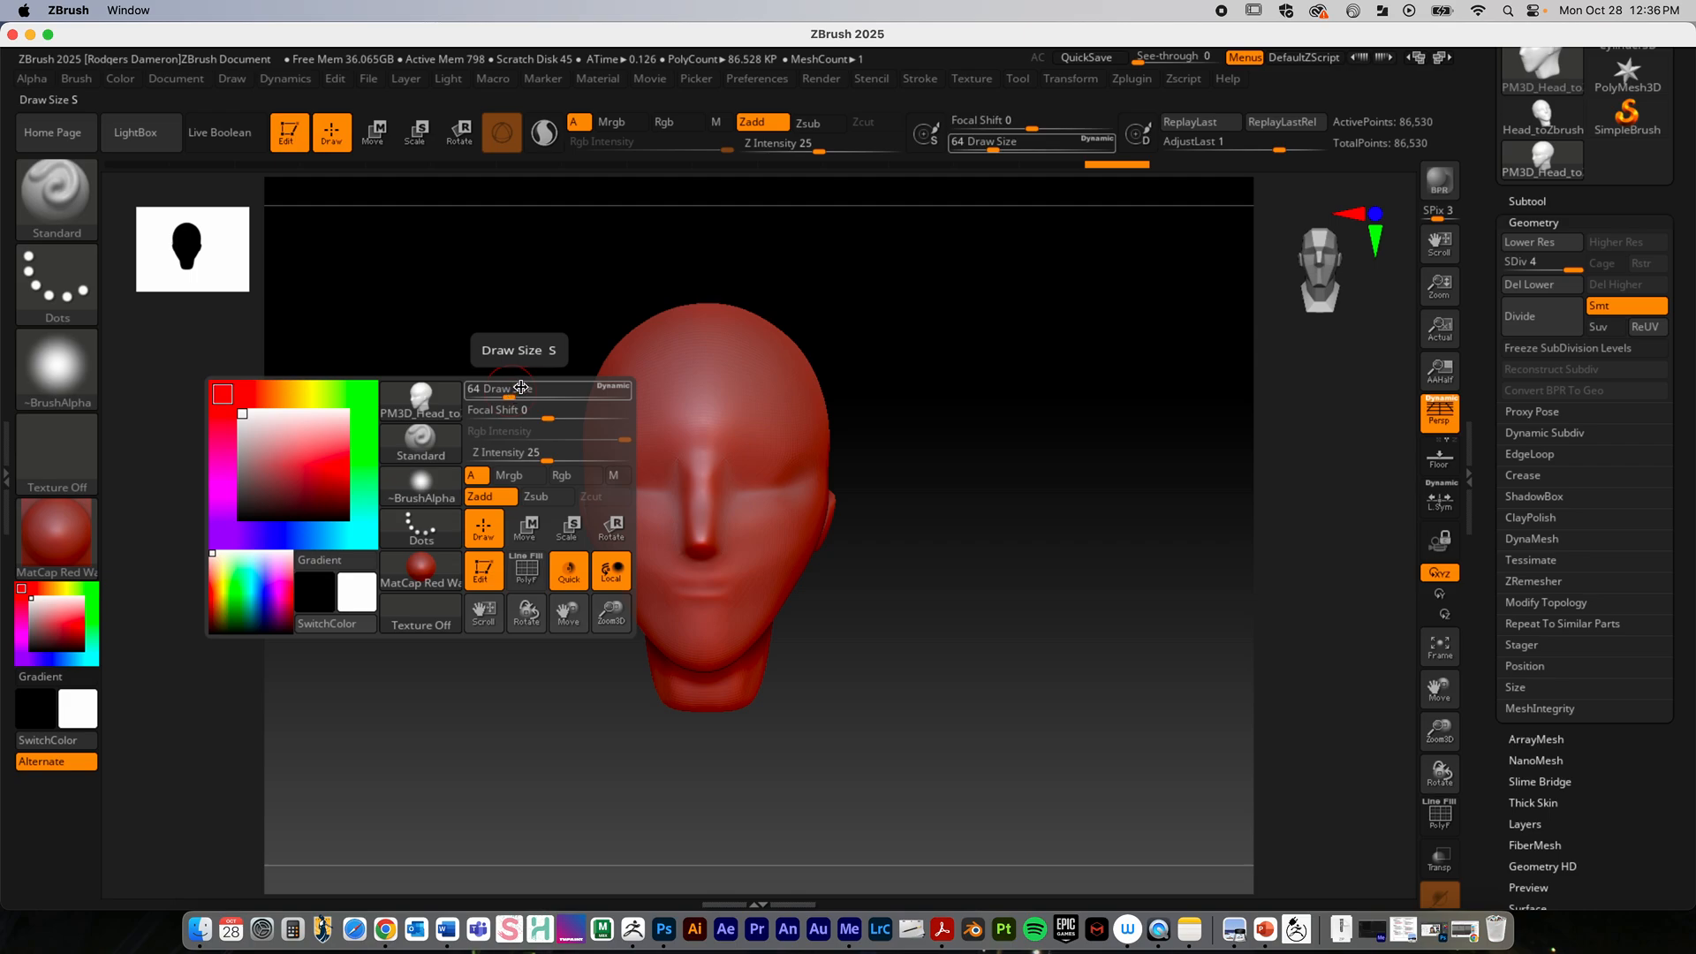
pyautogui.press('space')
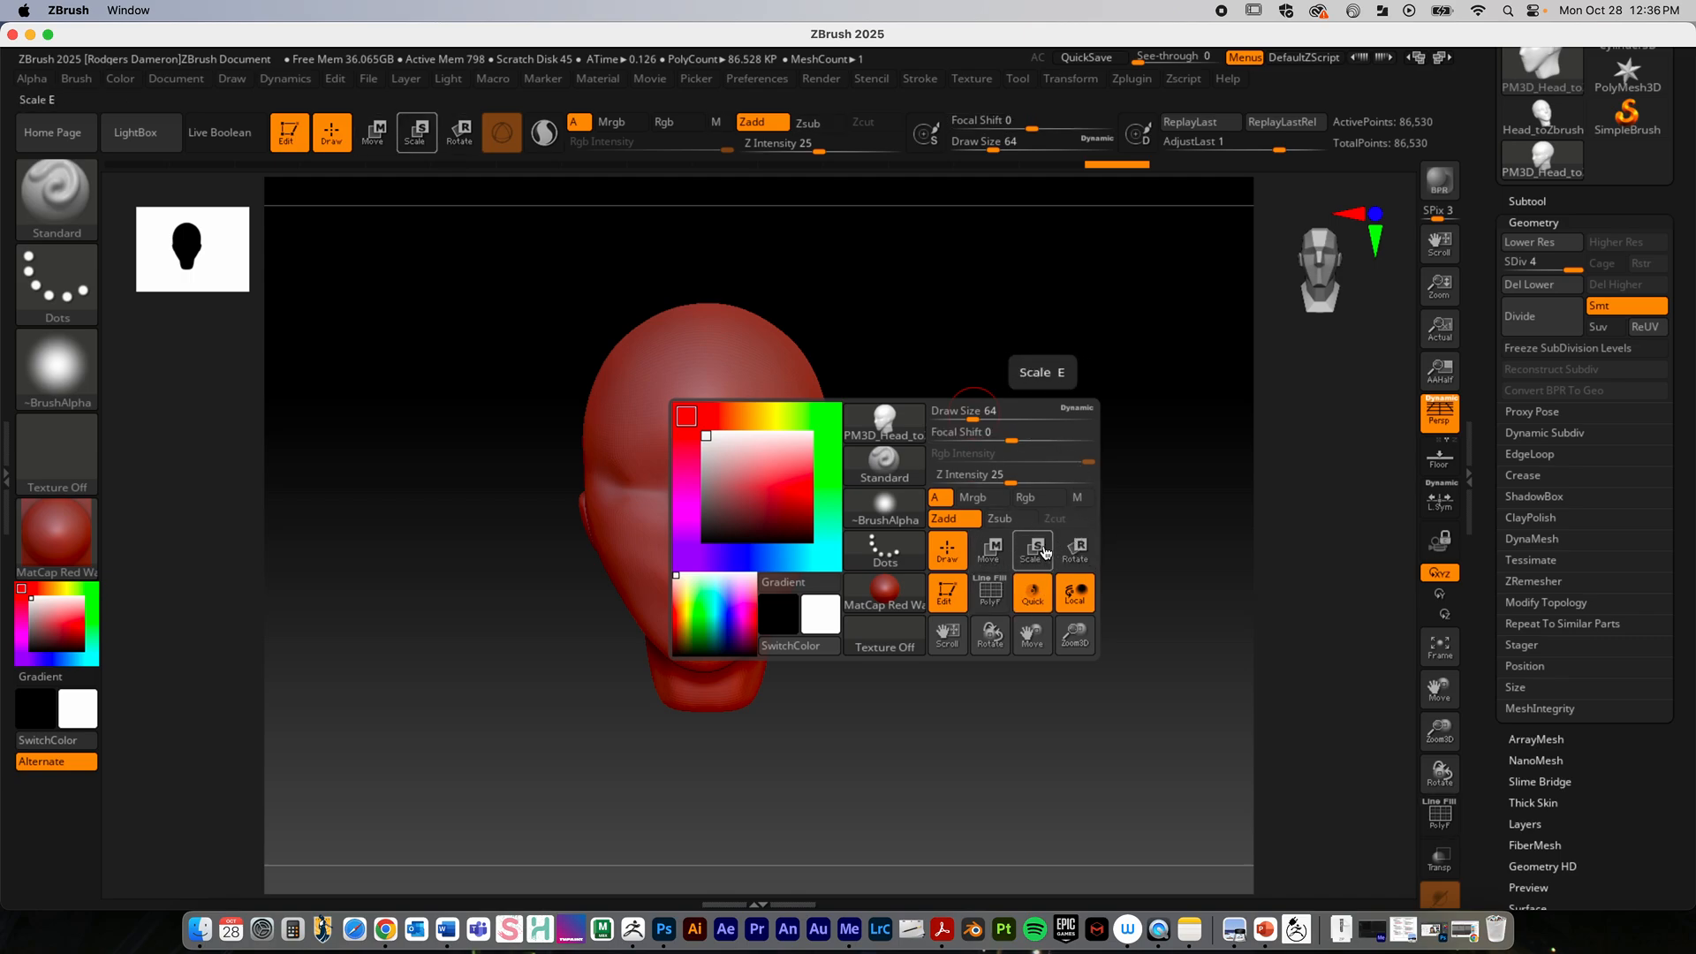
pyautogui.press('space')
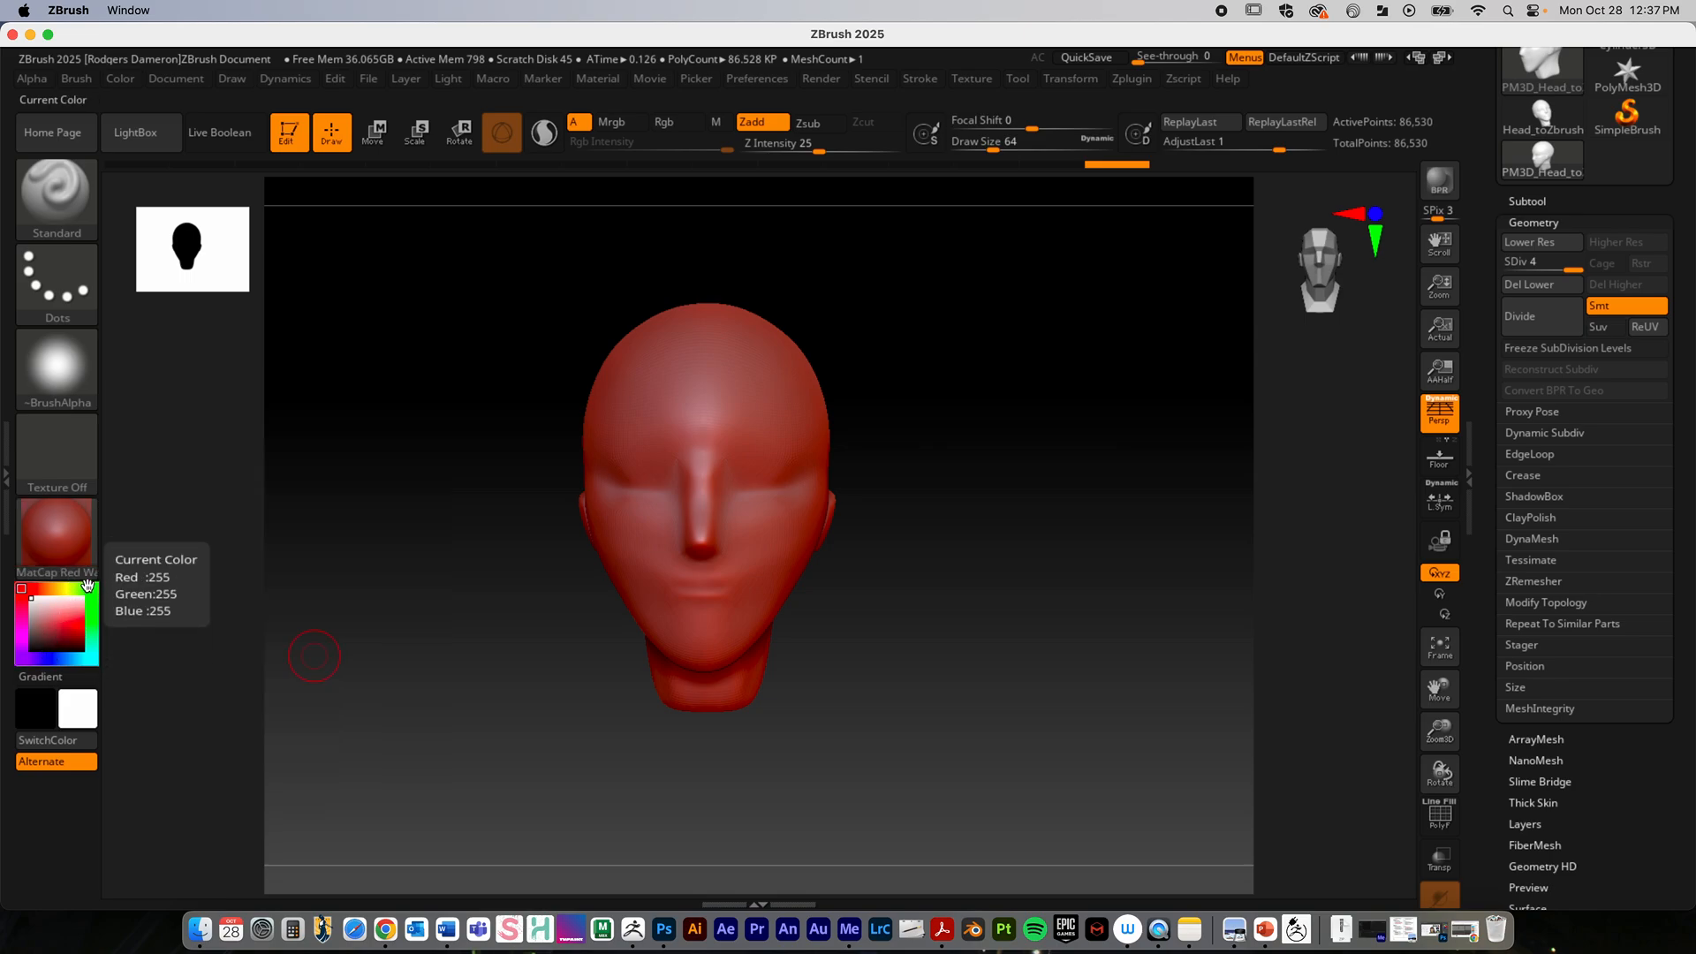
# Step: Try the Chrome BlueTint material on the head, then reapply MatCap Red Wax and inspect the head from another angle
pyautogui.moveTo(76, 513)
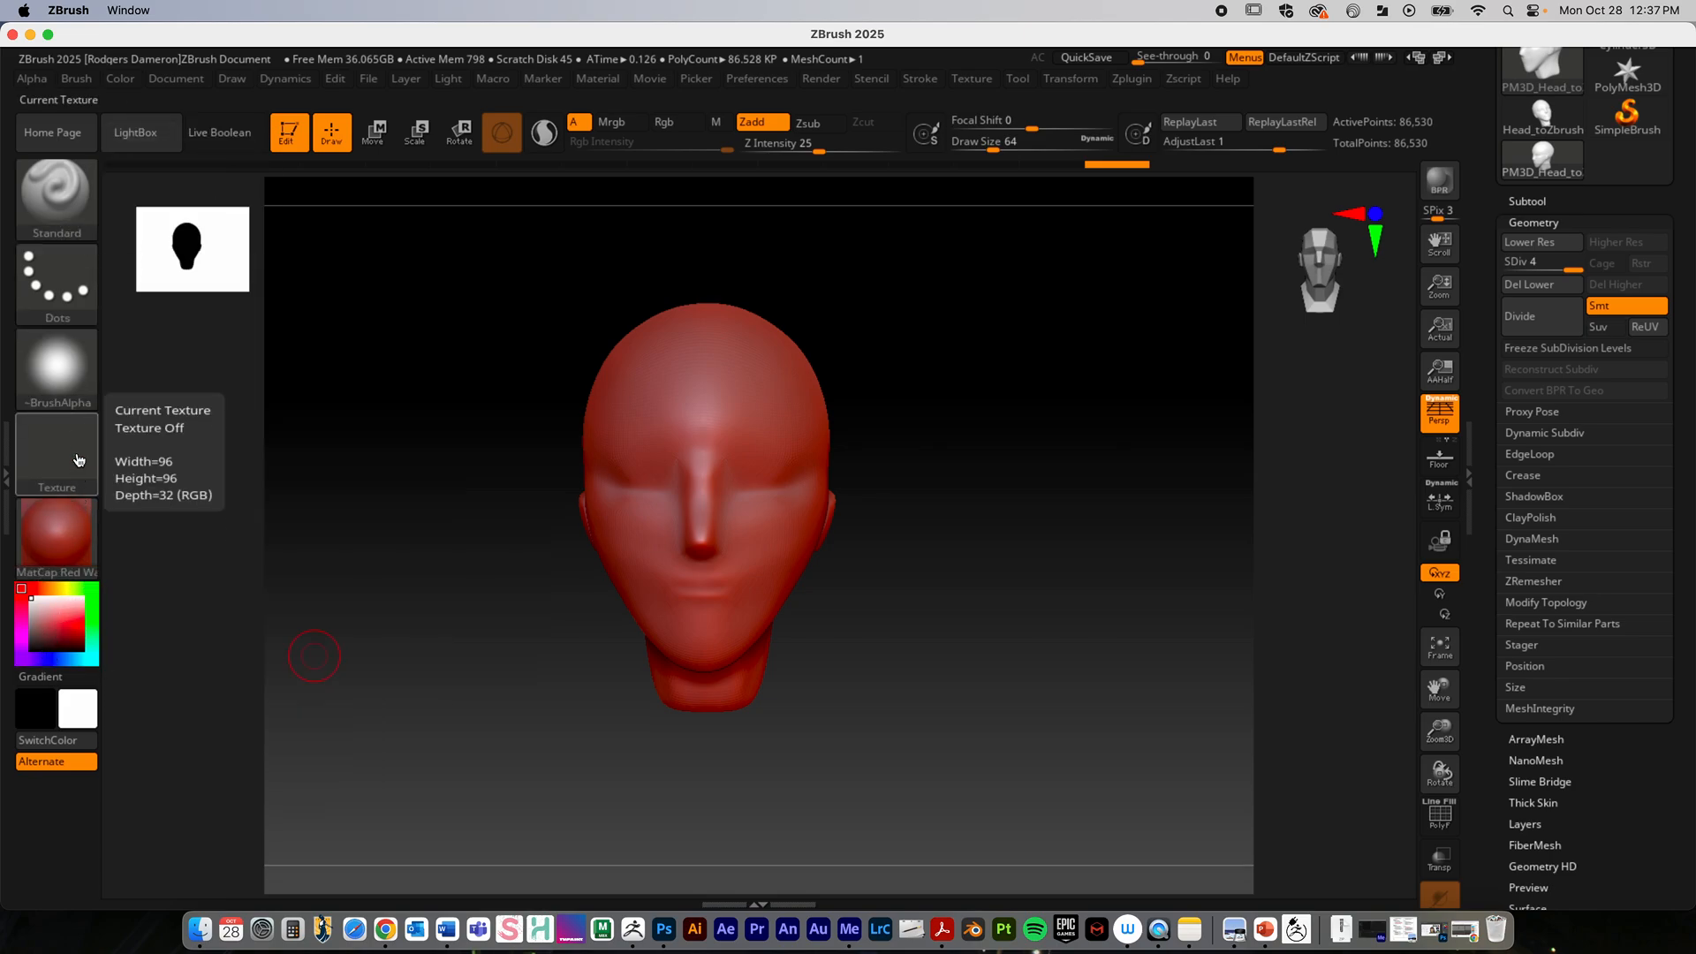
pyautogui.moveTo(75, 291)
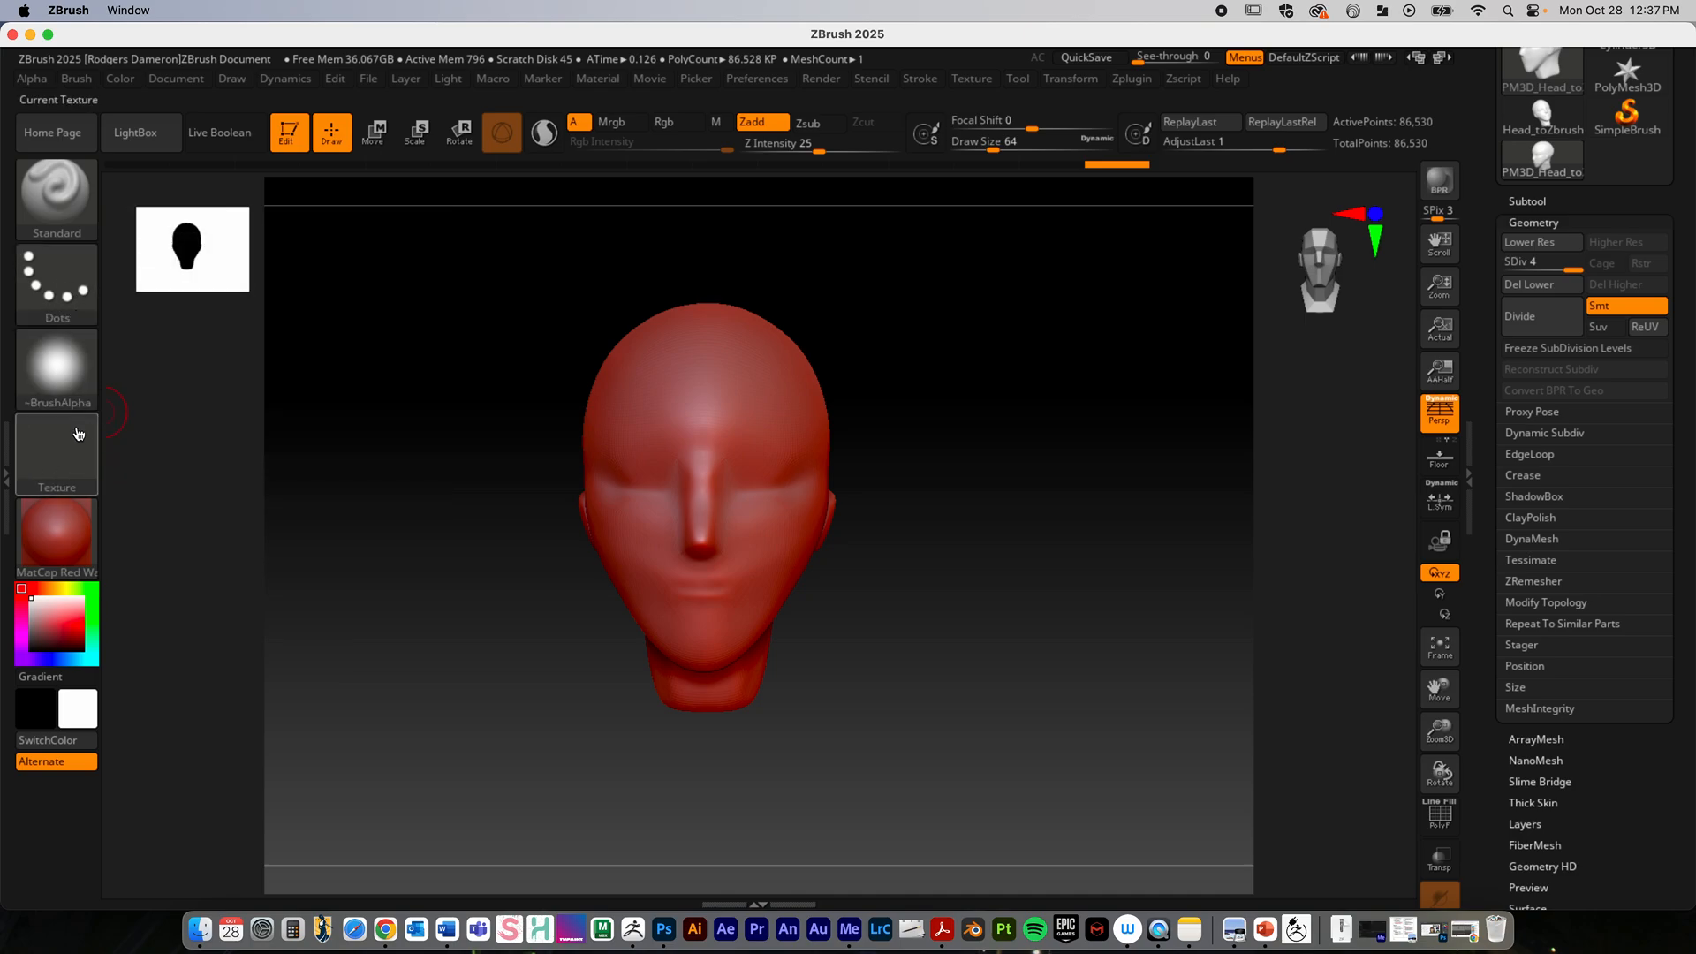
pyautogui.moveTo(91, 330)
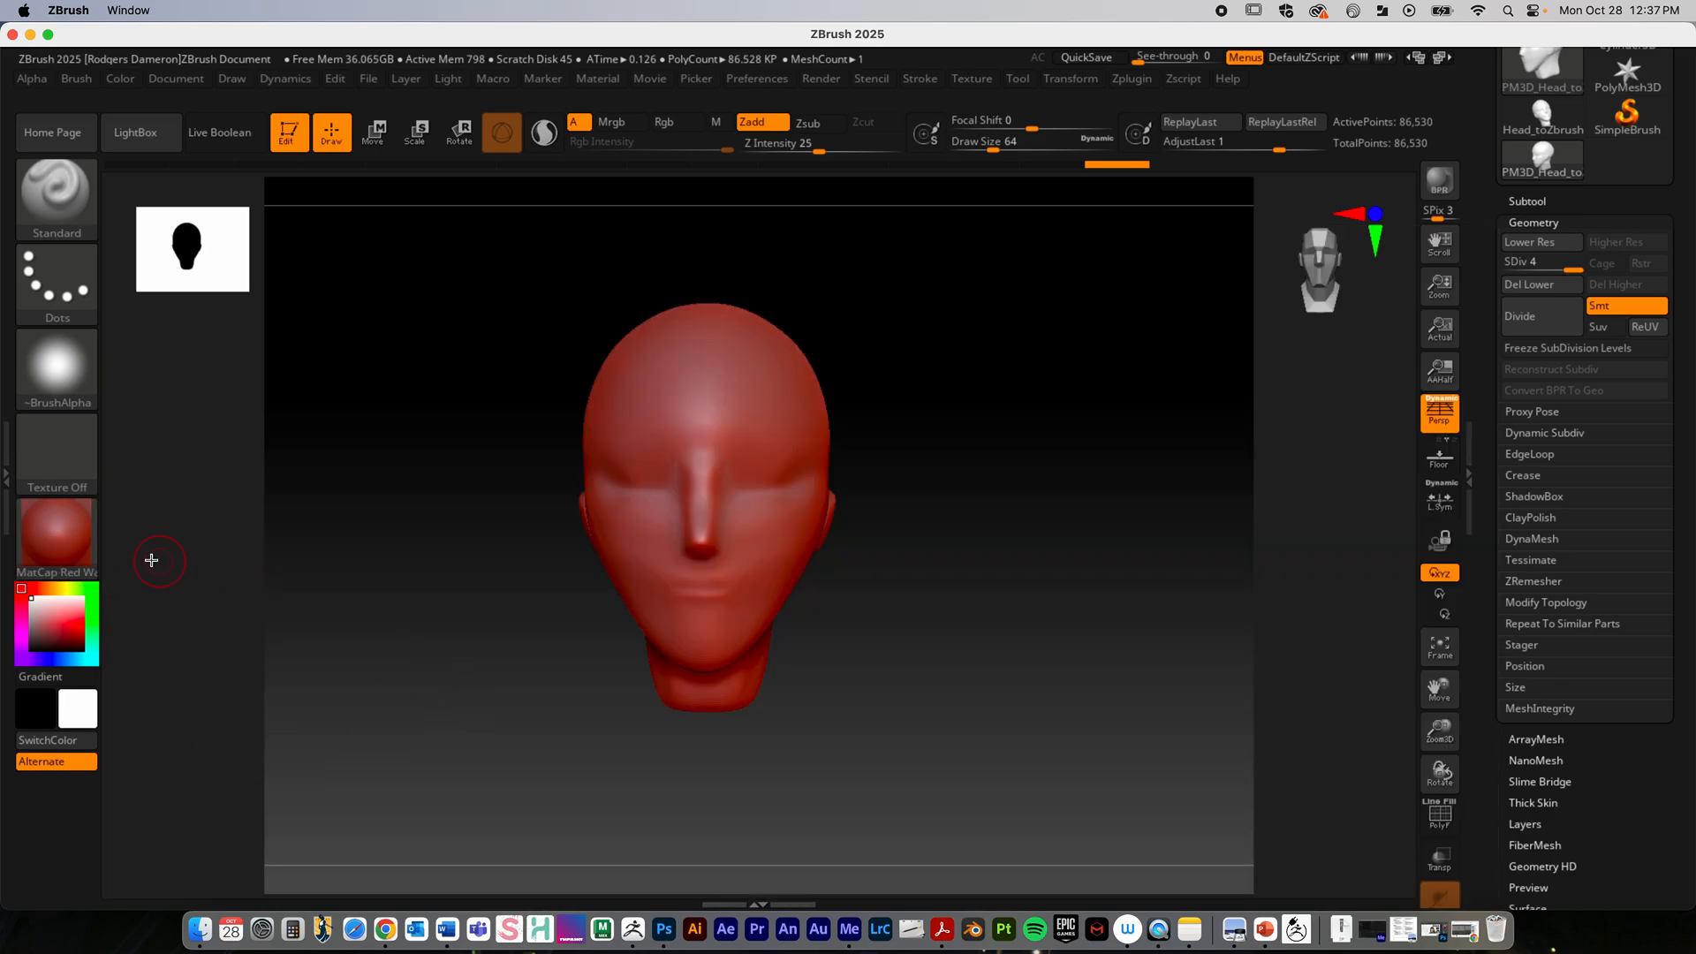
pyautogui.click(56, 532)
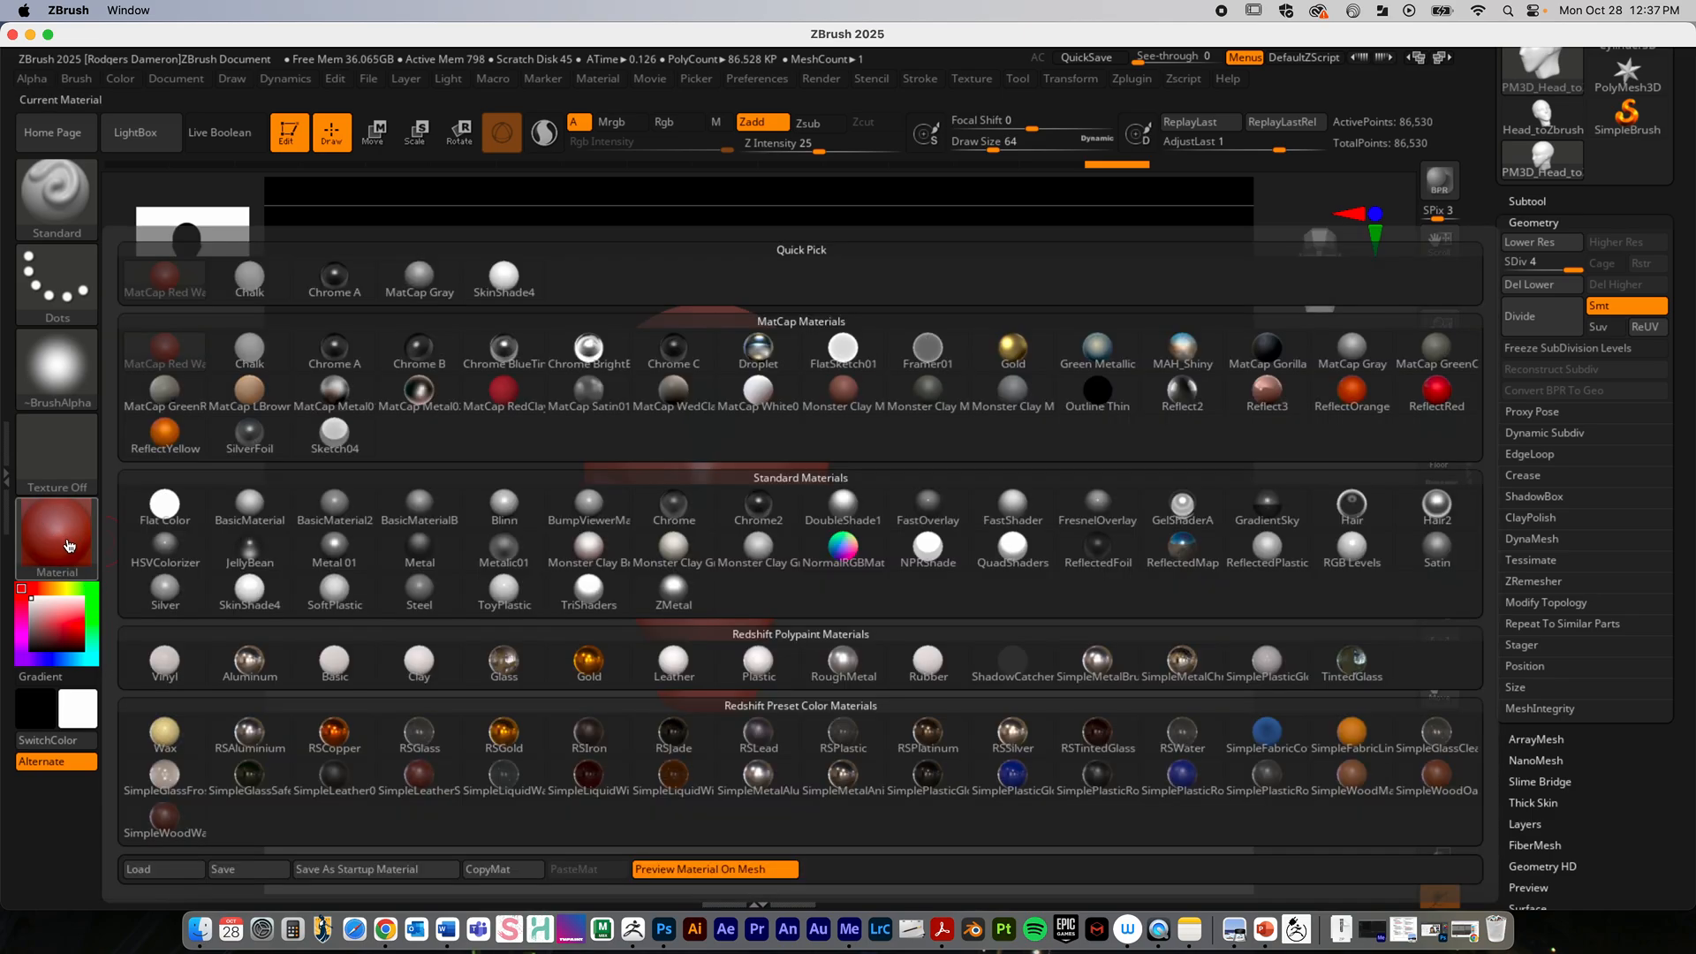
pyautogui.click(870, 488)
pyautogui.moveTo(870, 488); pyautogui.dragTo(969, 545)
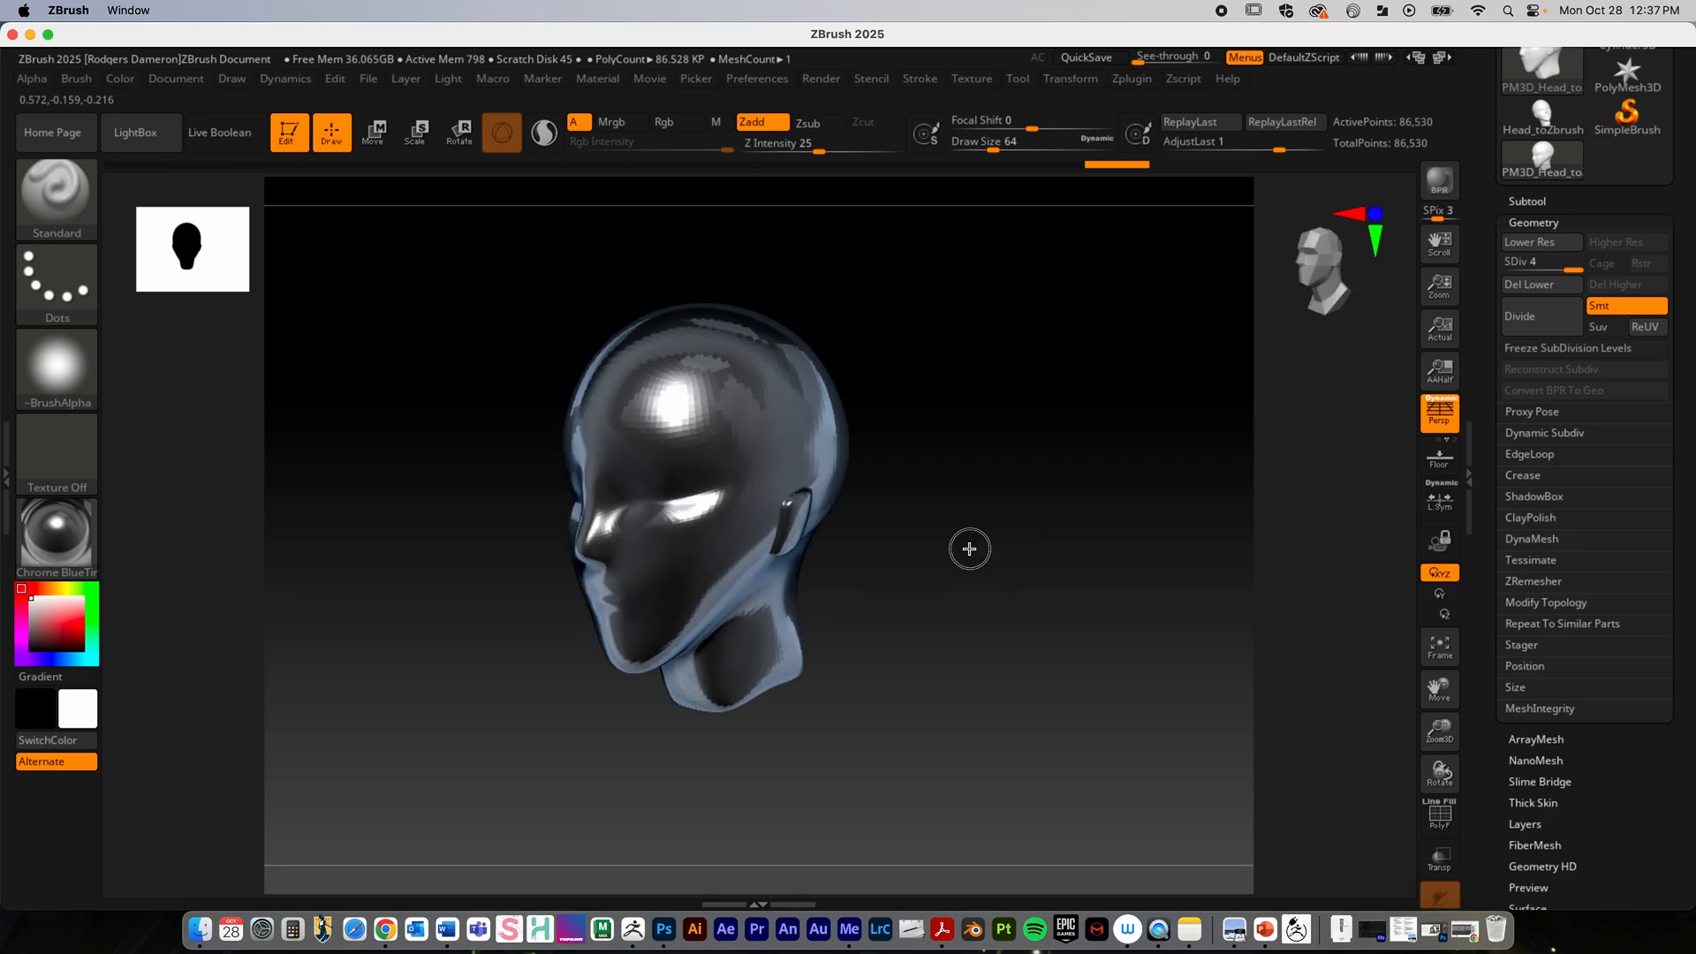
pyautogui.click(79, 542)
pyautogui.click(158, 359)
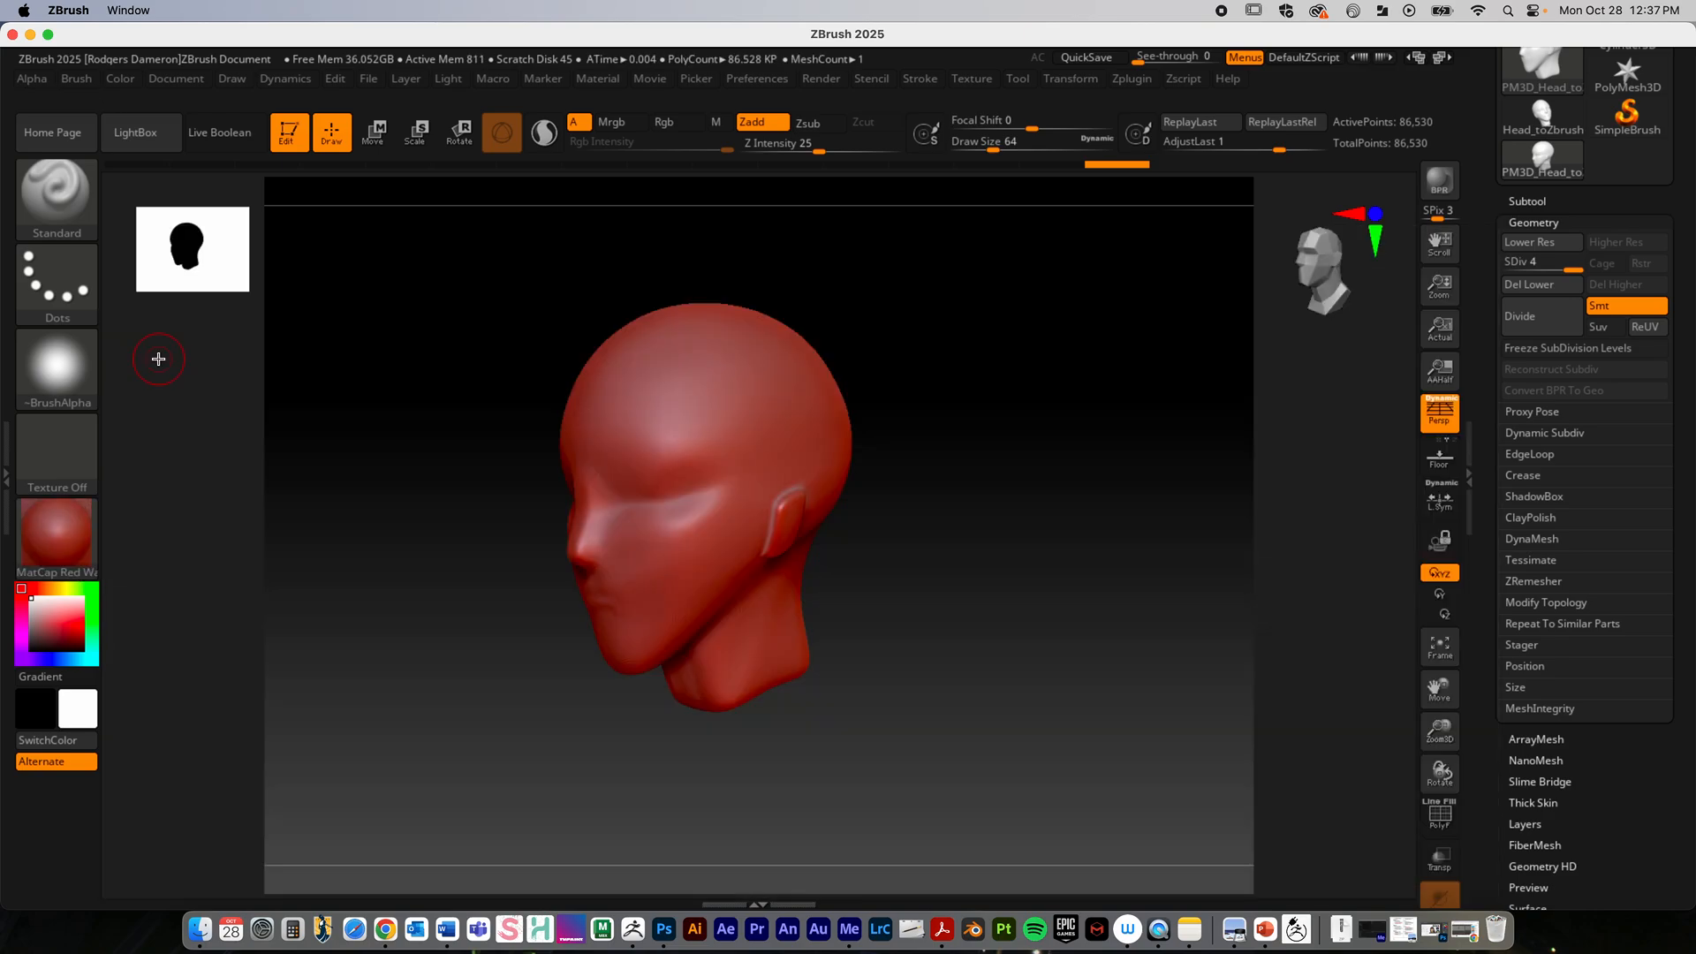
pyautogui.moveTo(916, 519); pyautogui.dragTo(409, 606)
# Step: Apply the BasicMaterial2 material to the head and view it from an angle
pyautogui.click(60, 536)
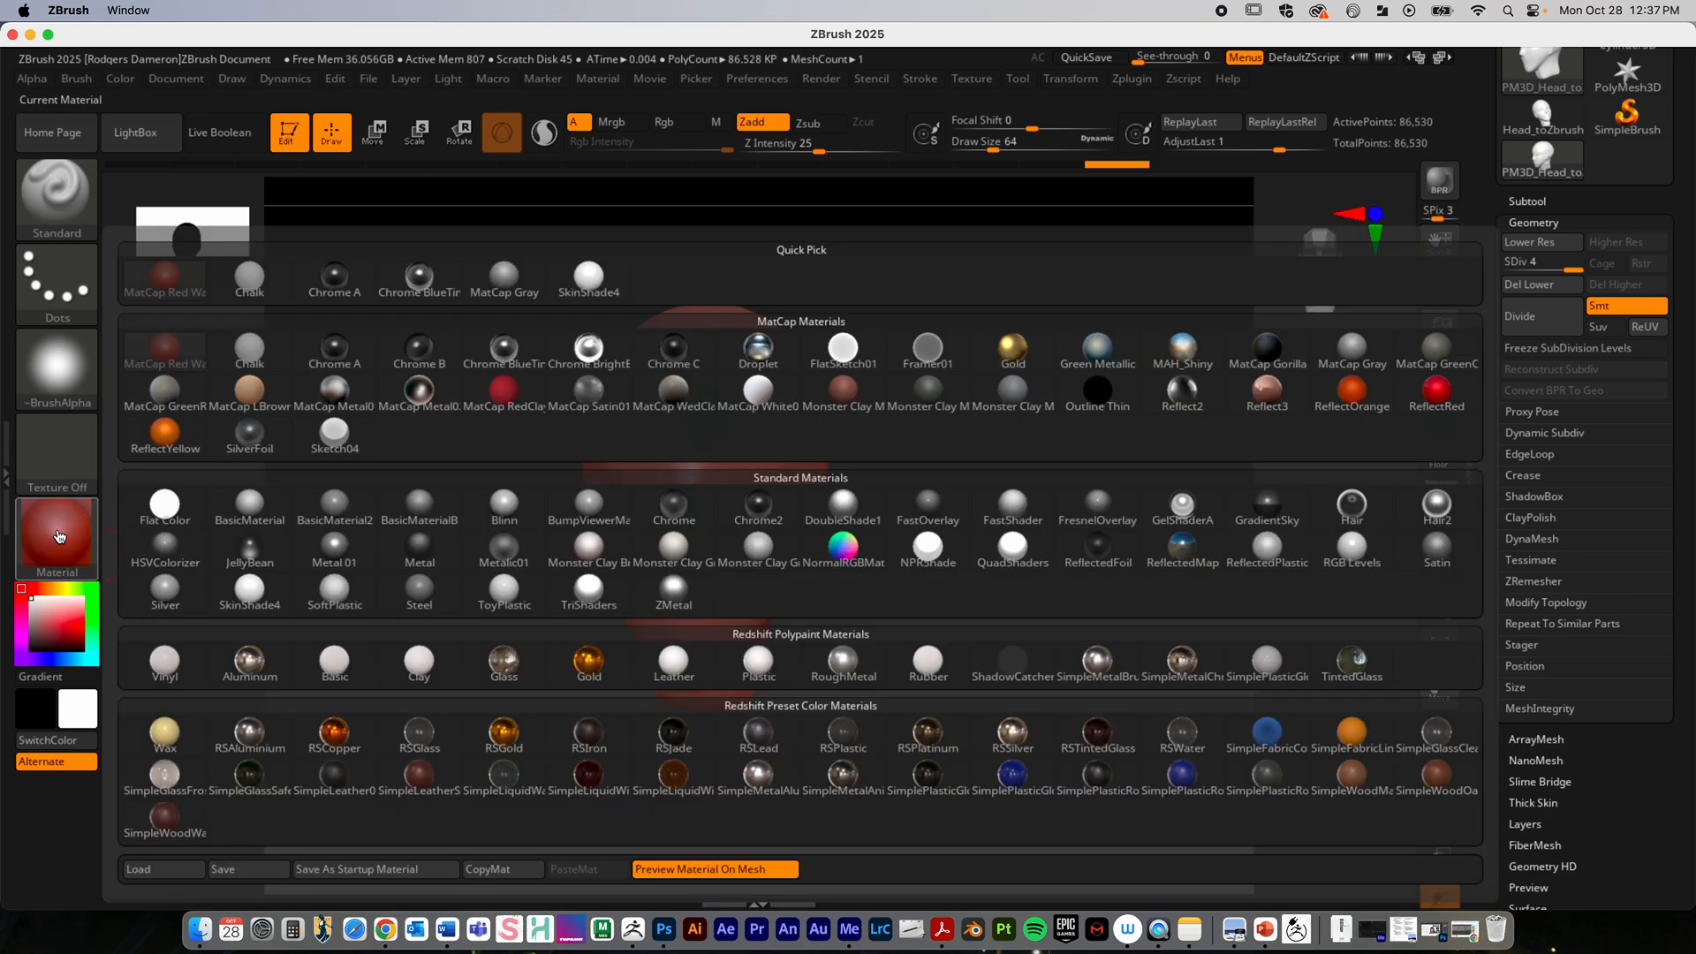
pyautogui.click(362, 508)
pyautogui.moveTo(367, 511); pyautogui.dragTo(925, 575)
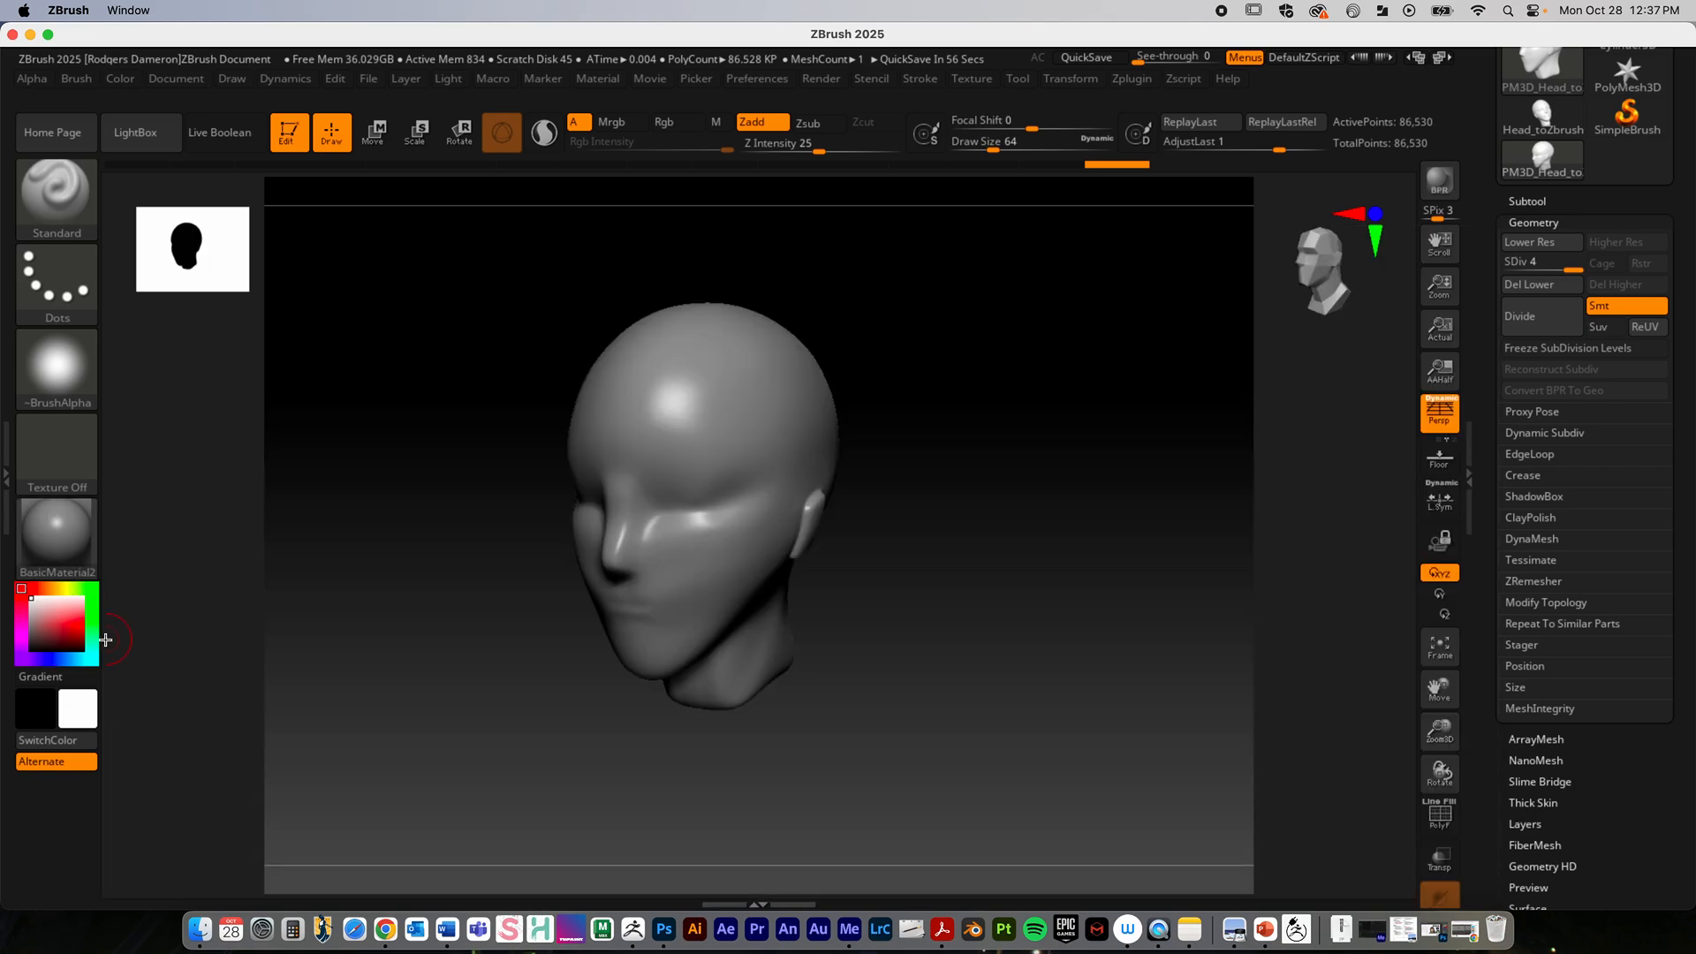
# Step: Apply the MatCap WedClay material to the head and check the material library again
pyautogui.click(55, 531)
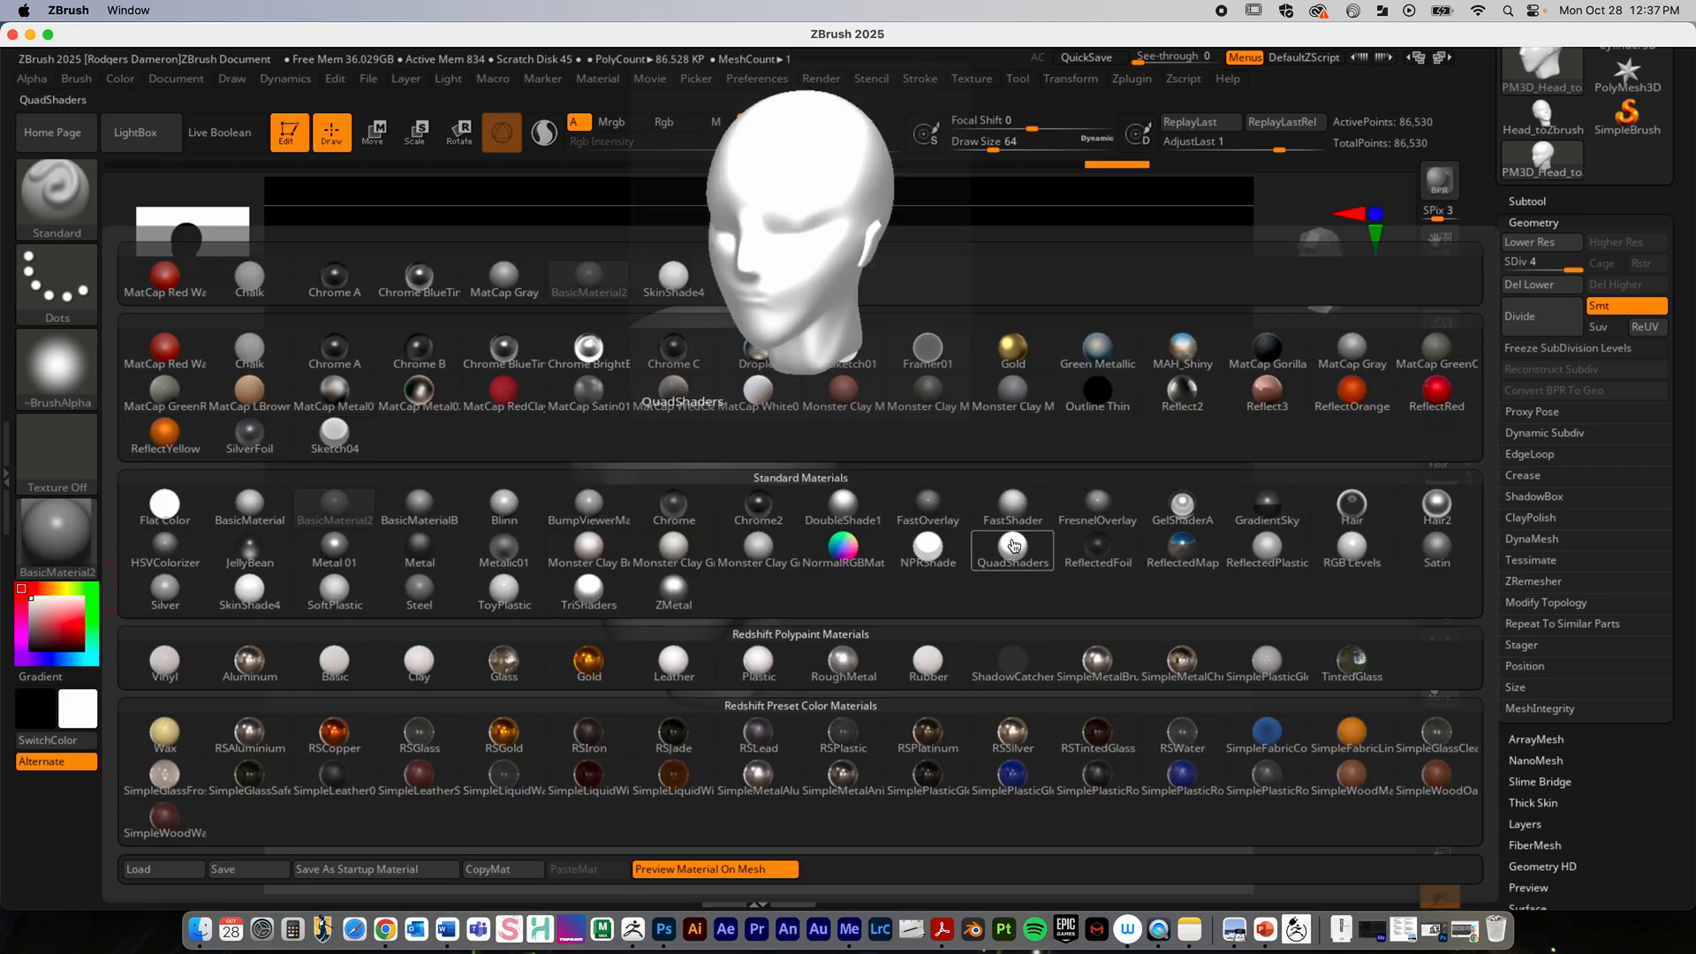
pyautogui.click(673, 398)
pyautogui.moveTo(692, 480); pyautogui.dragTo(894, 659)
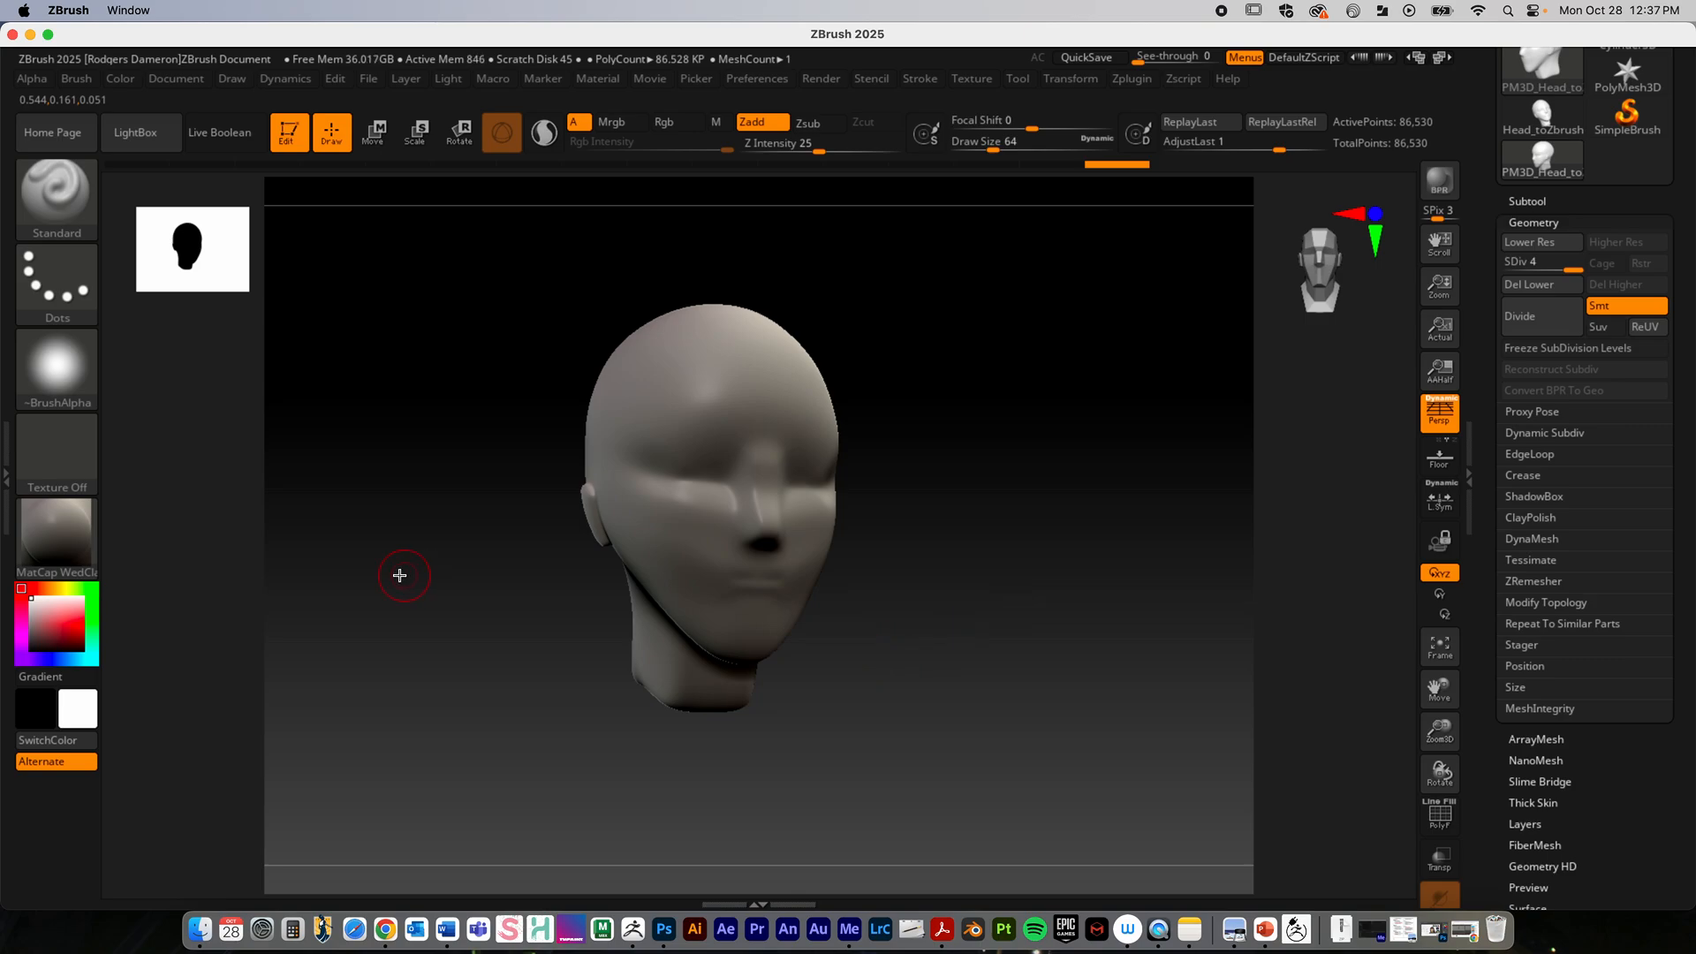
pyautogui.click(62, 545)
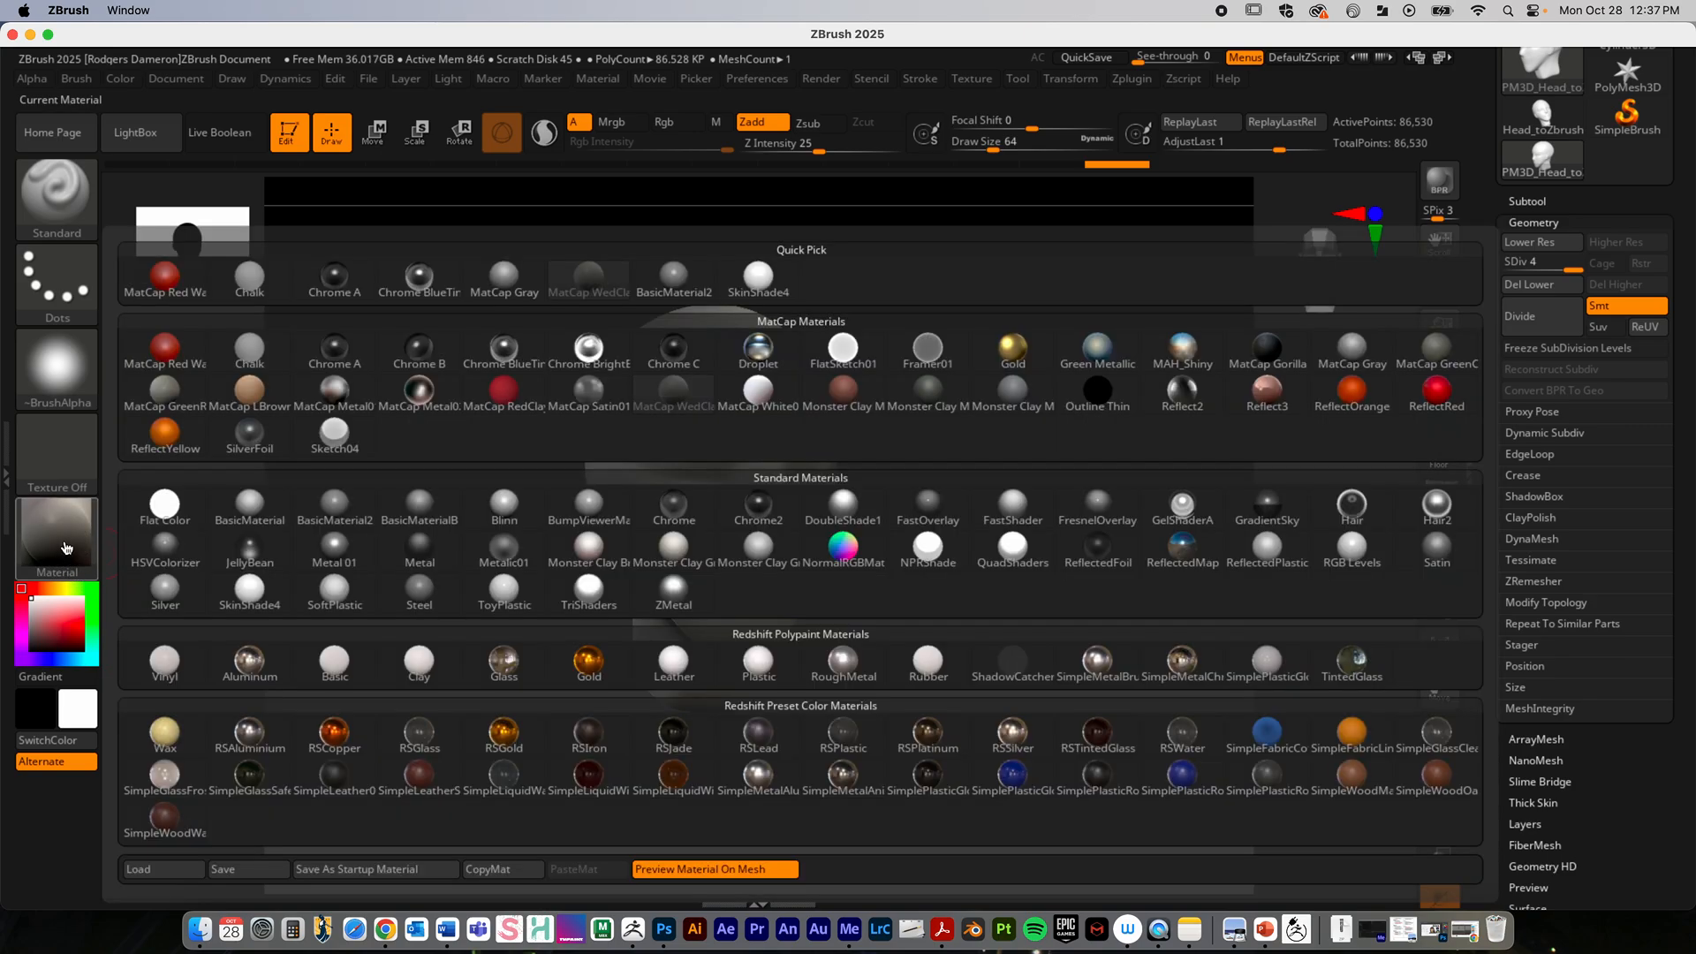
pyautogui.click(962, 485)
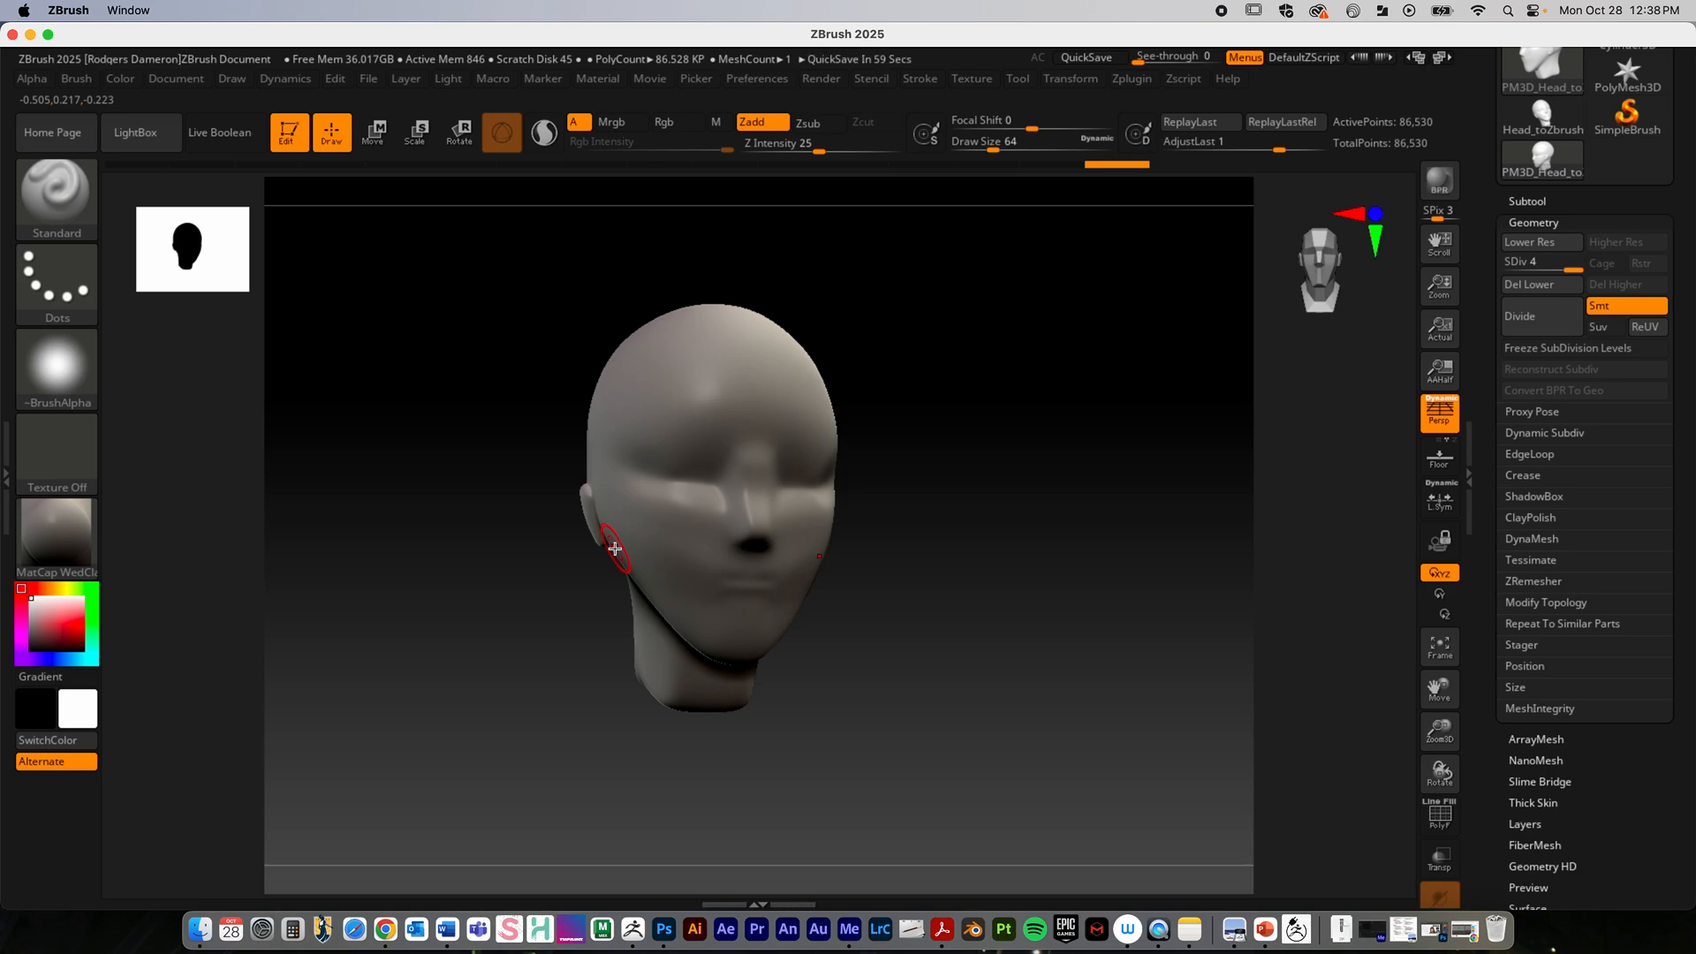
# Step: Look over the LightBox material folders and the brush library, leaving the Standard brush active
pyautogui.click(135, 133)
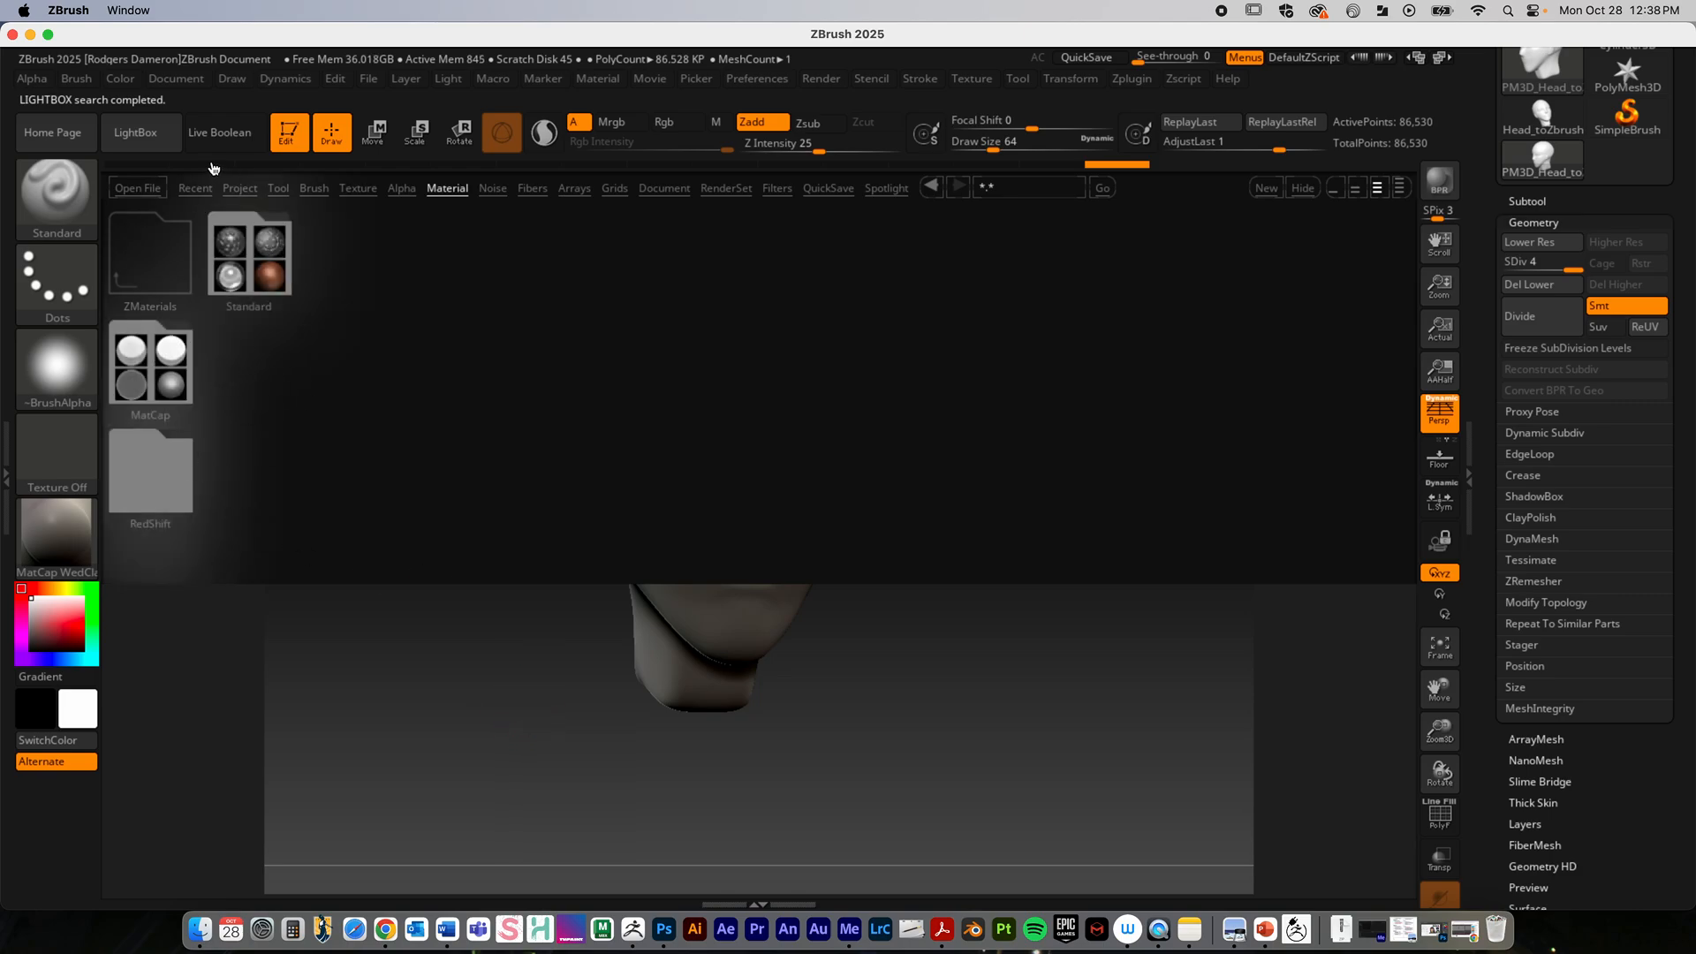
pyautogui.click(148, 140)
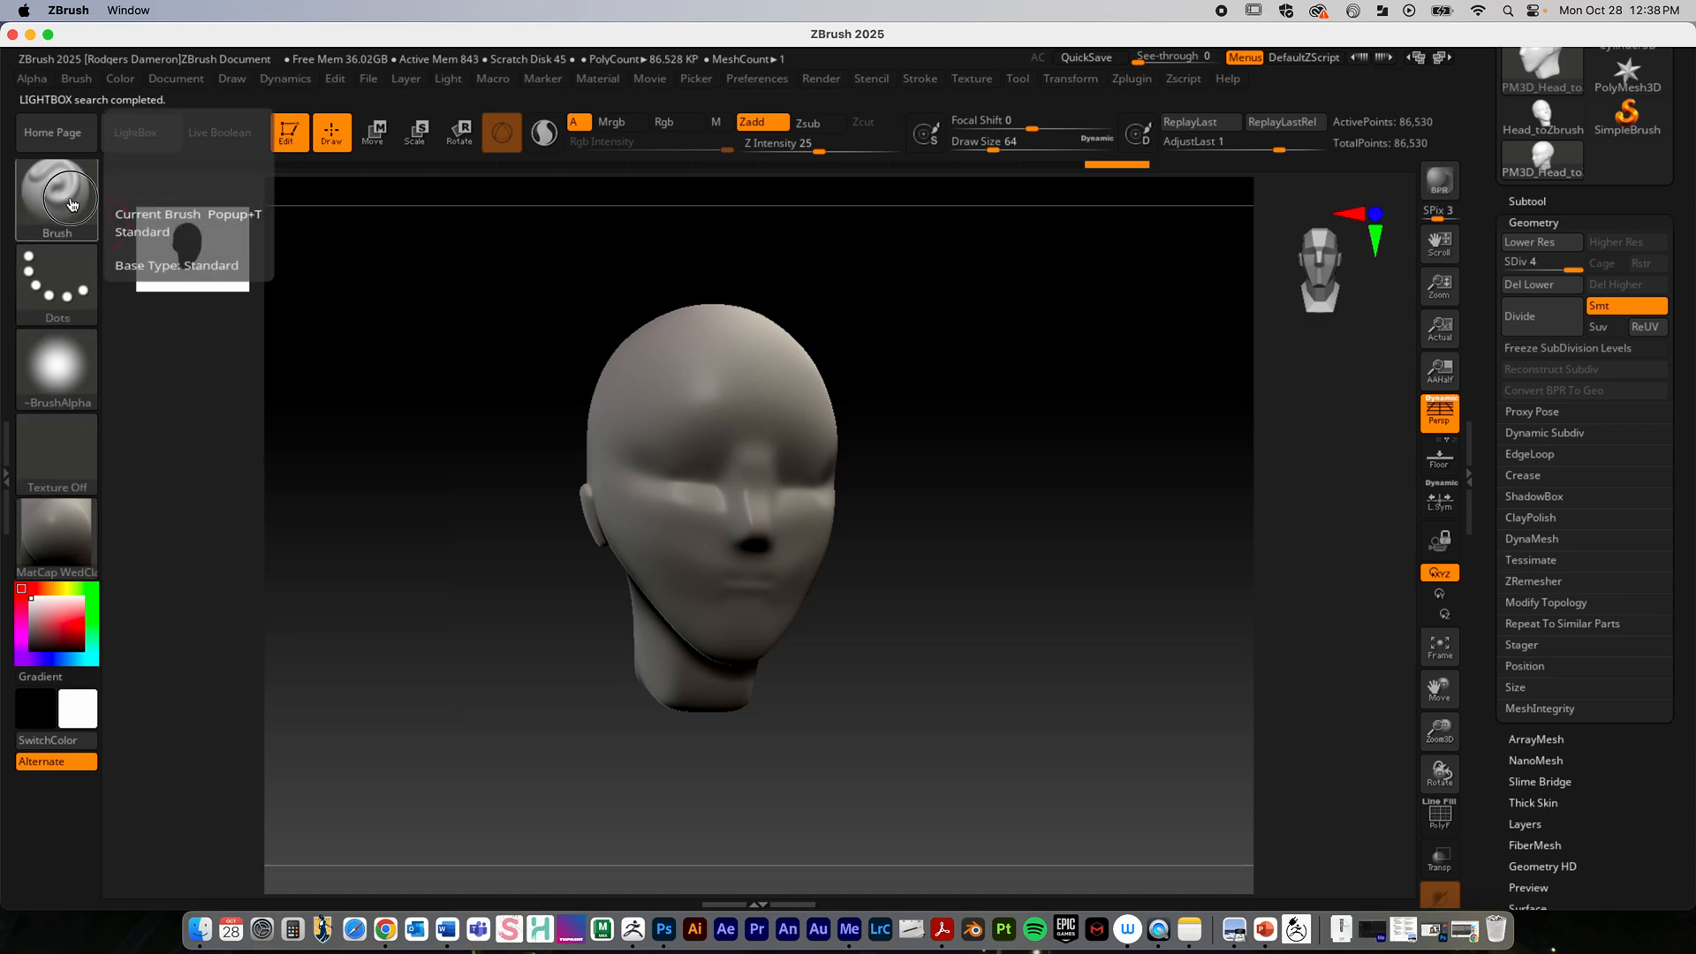
pyautogui.click(71, 207)
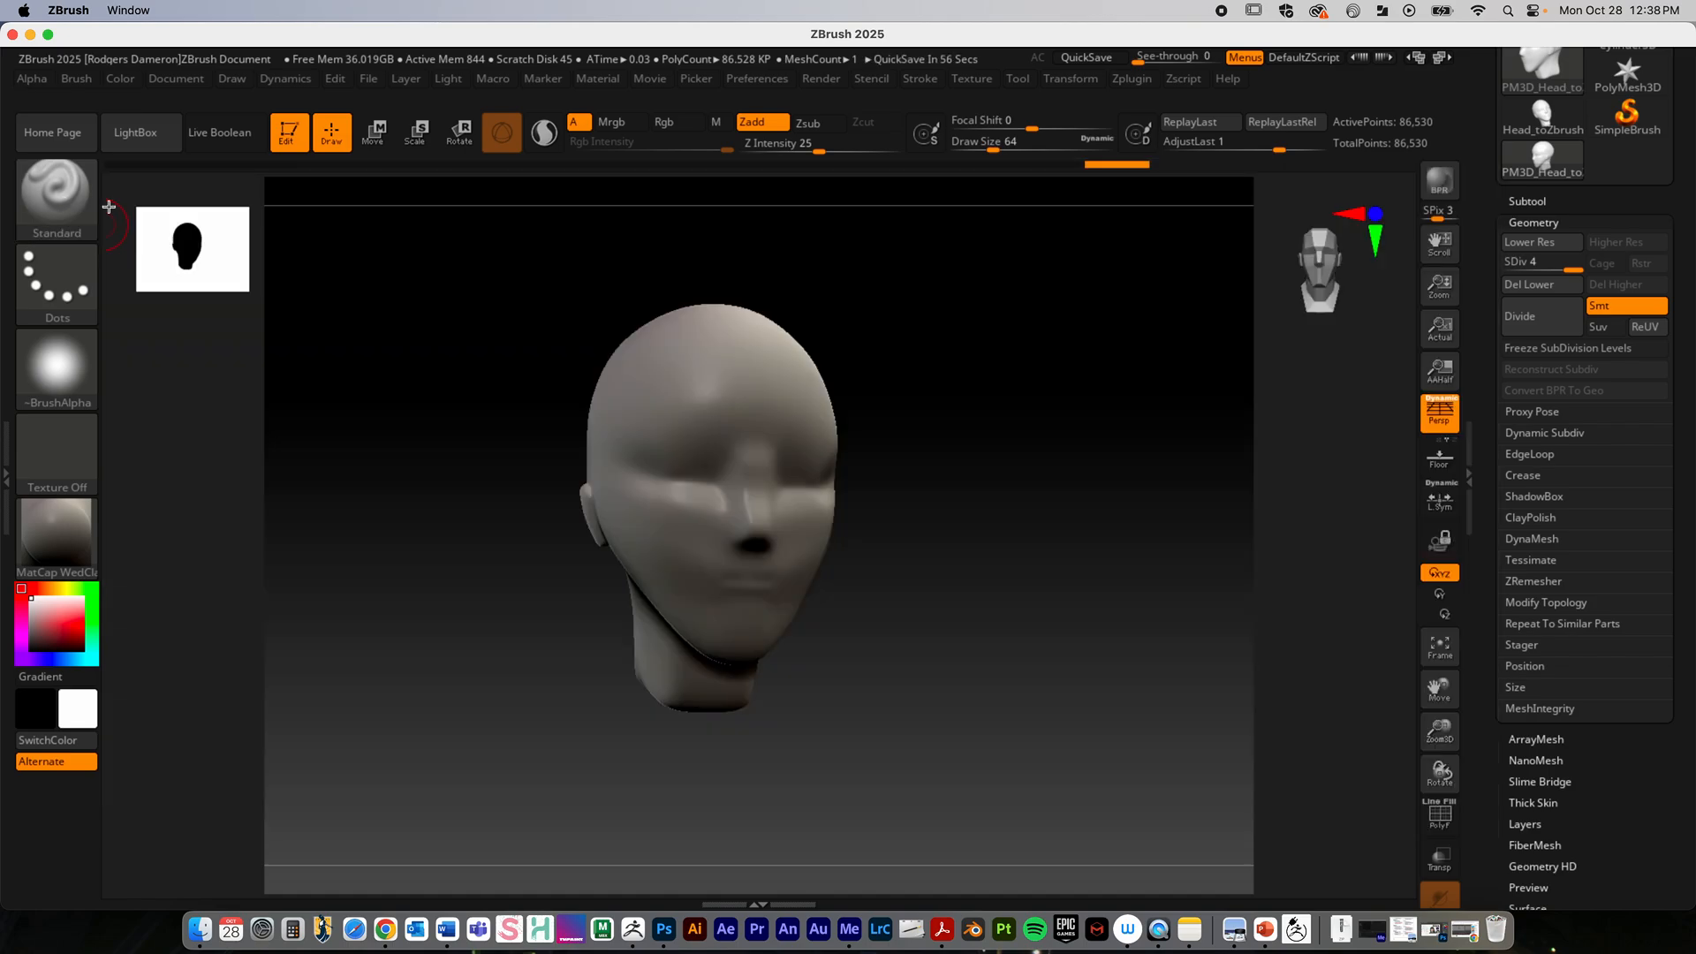
pyautogui.press('space')
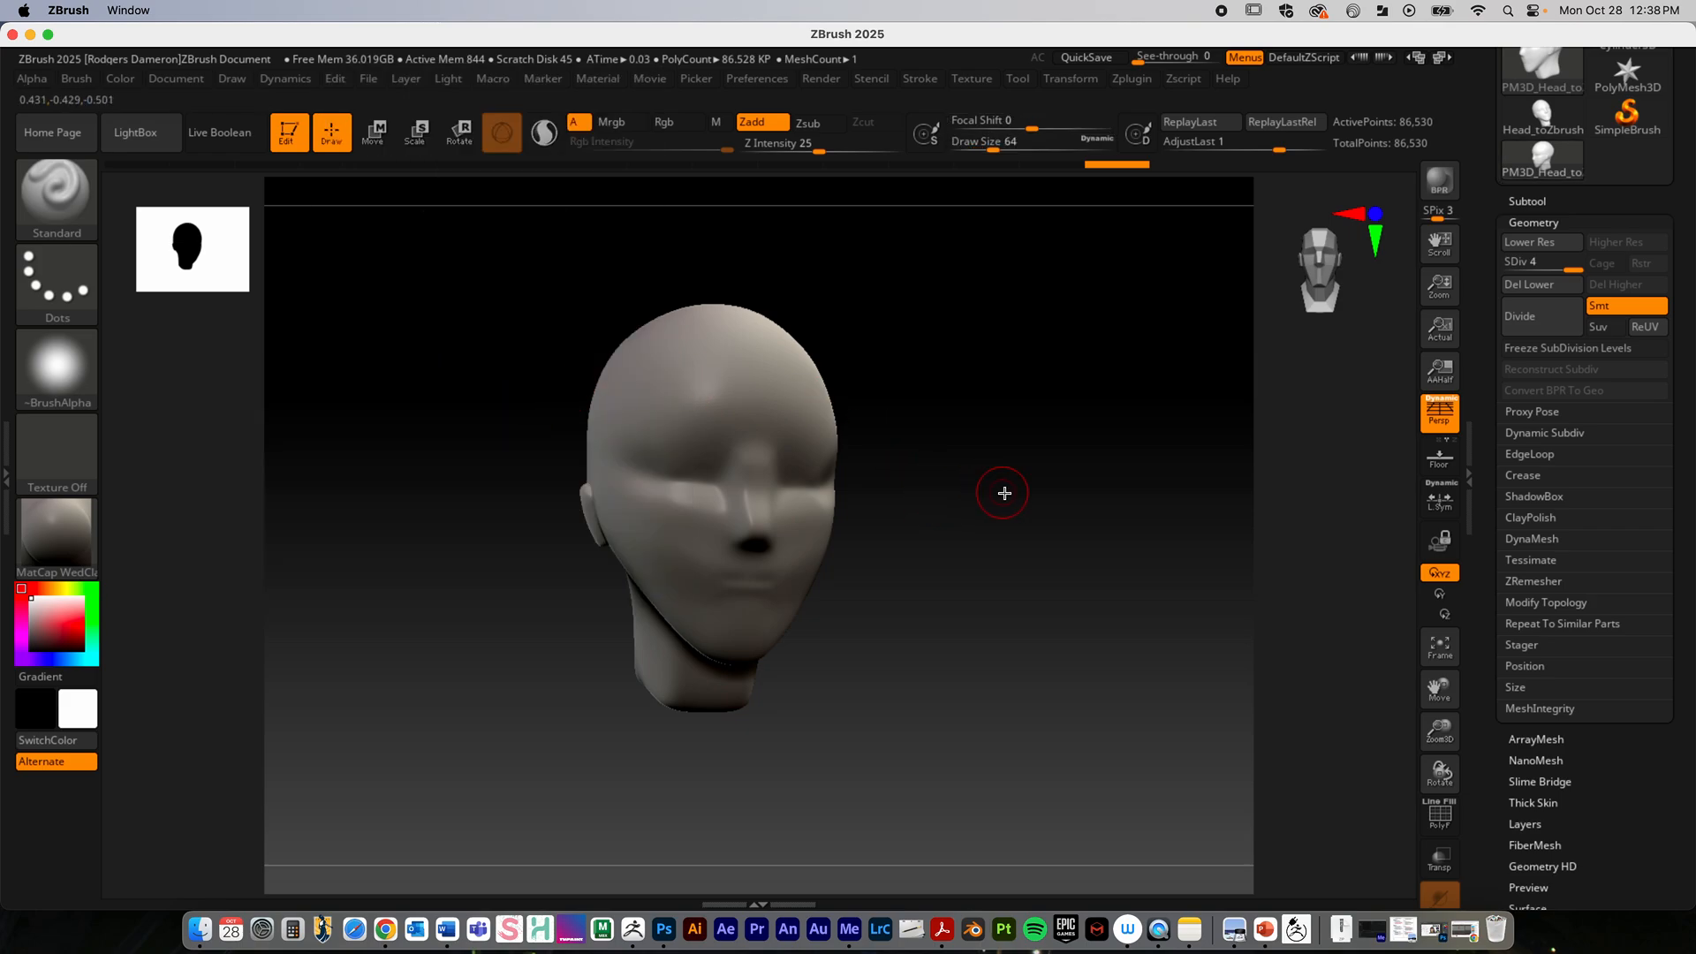
# Step: Sculpt symmetrical raised test strokes across the forehead and brow with the Standard brush
pyautogui.keyDown('shift'); pyautogui.moveTo(1004, 493); pyautogui.dragTo(983, 511); pyautogui.keyUp('shift')
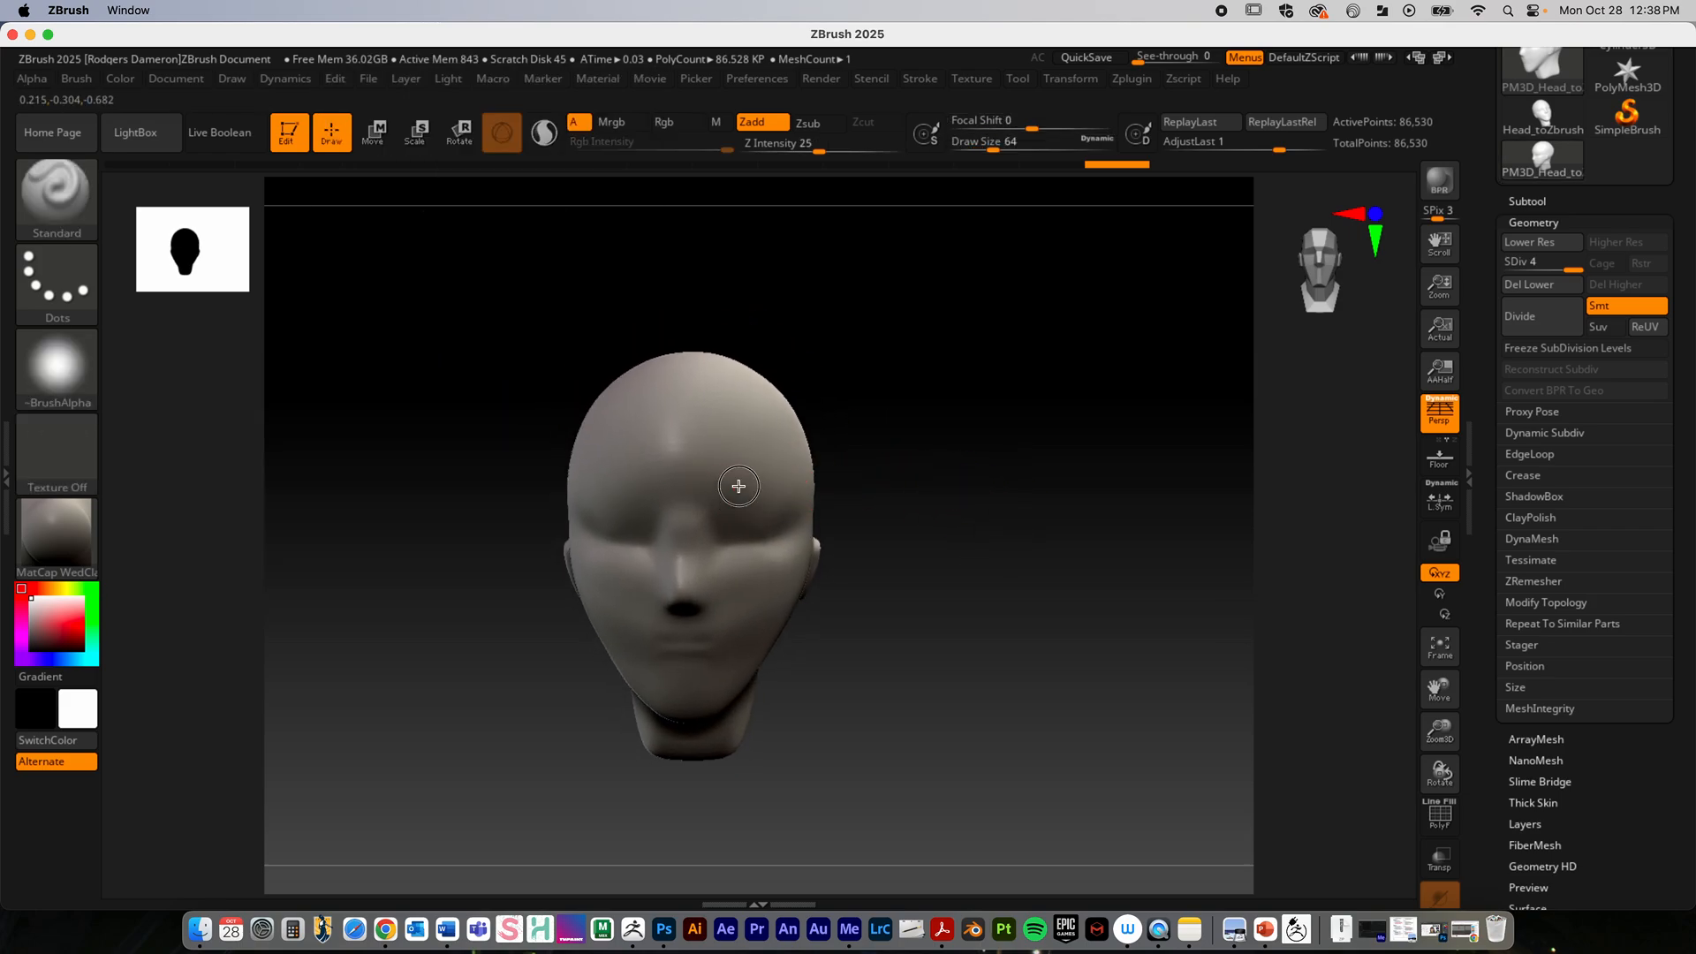
pyautogui.moveTo(738, 485); pyautogui.dragTo(778, 424)
pyautogui.moveTo(1007, 588)
pyautogui.mouseDown()
pyautogui.moveTo(927, 579)
pyautogui.moveTo(919, 522)
pyautogui.moveTo(1045, 469)
pyautogui.moveTo(1108, 652)
pyautogui.mouseUp()
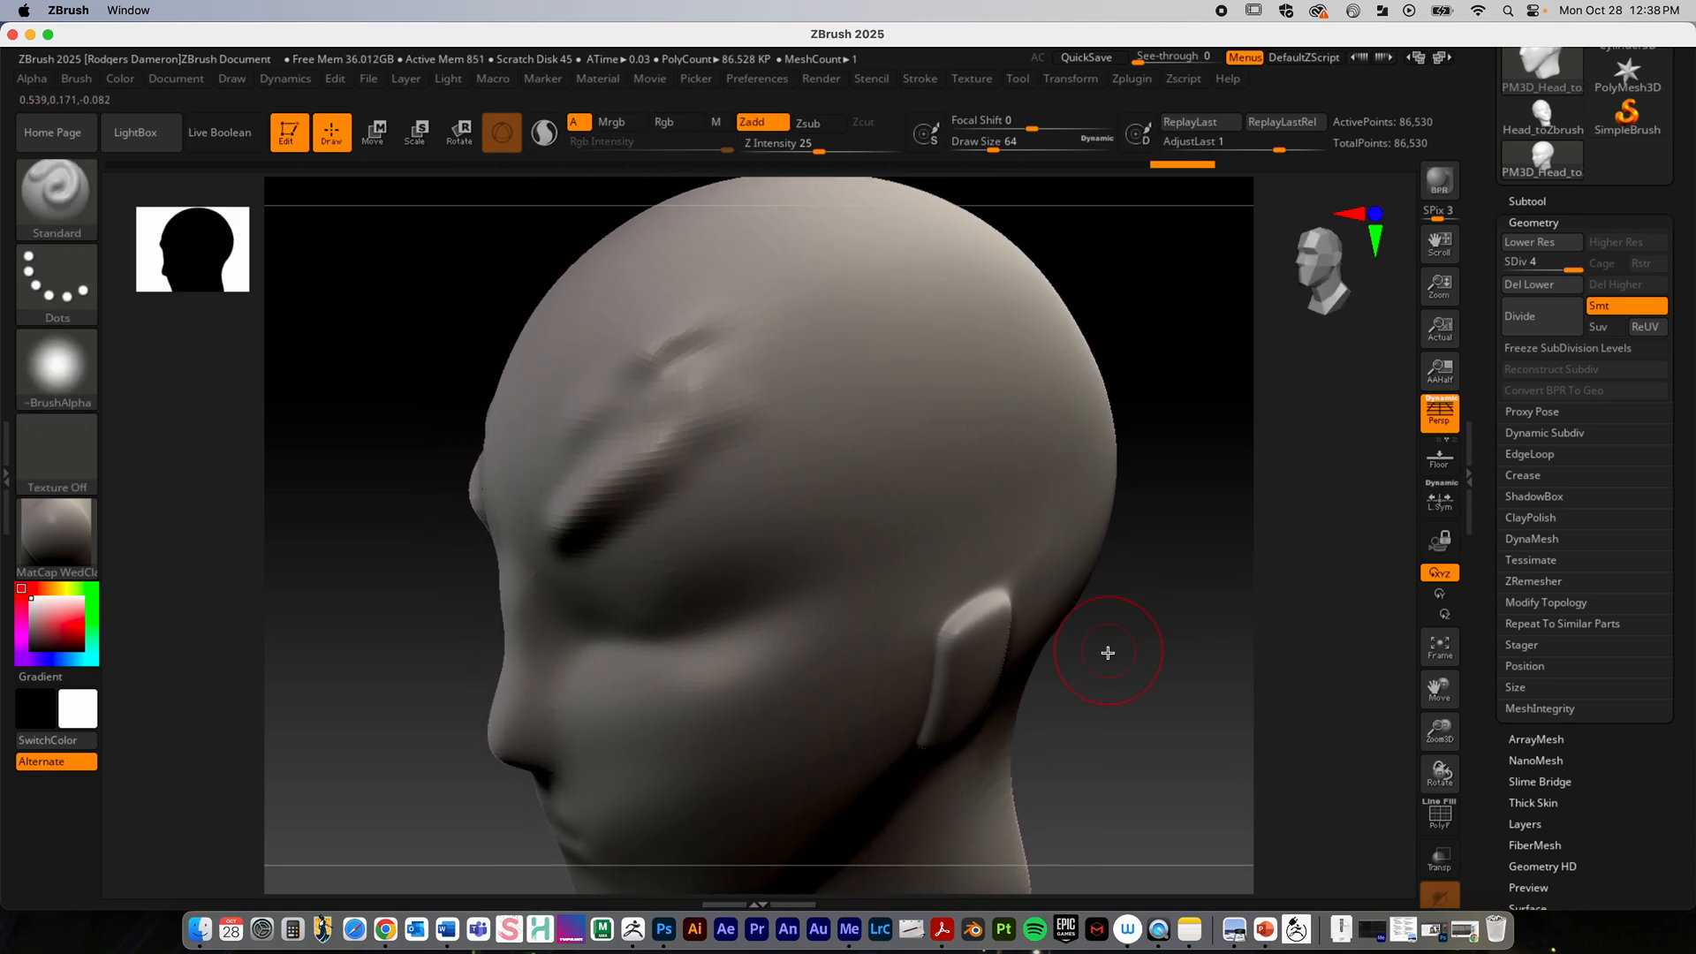
# Step: Divide the head's geometry two more times to refine the sculpted brow strokes
pyautogui.hotkey('ctrl', 'd')
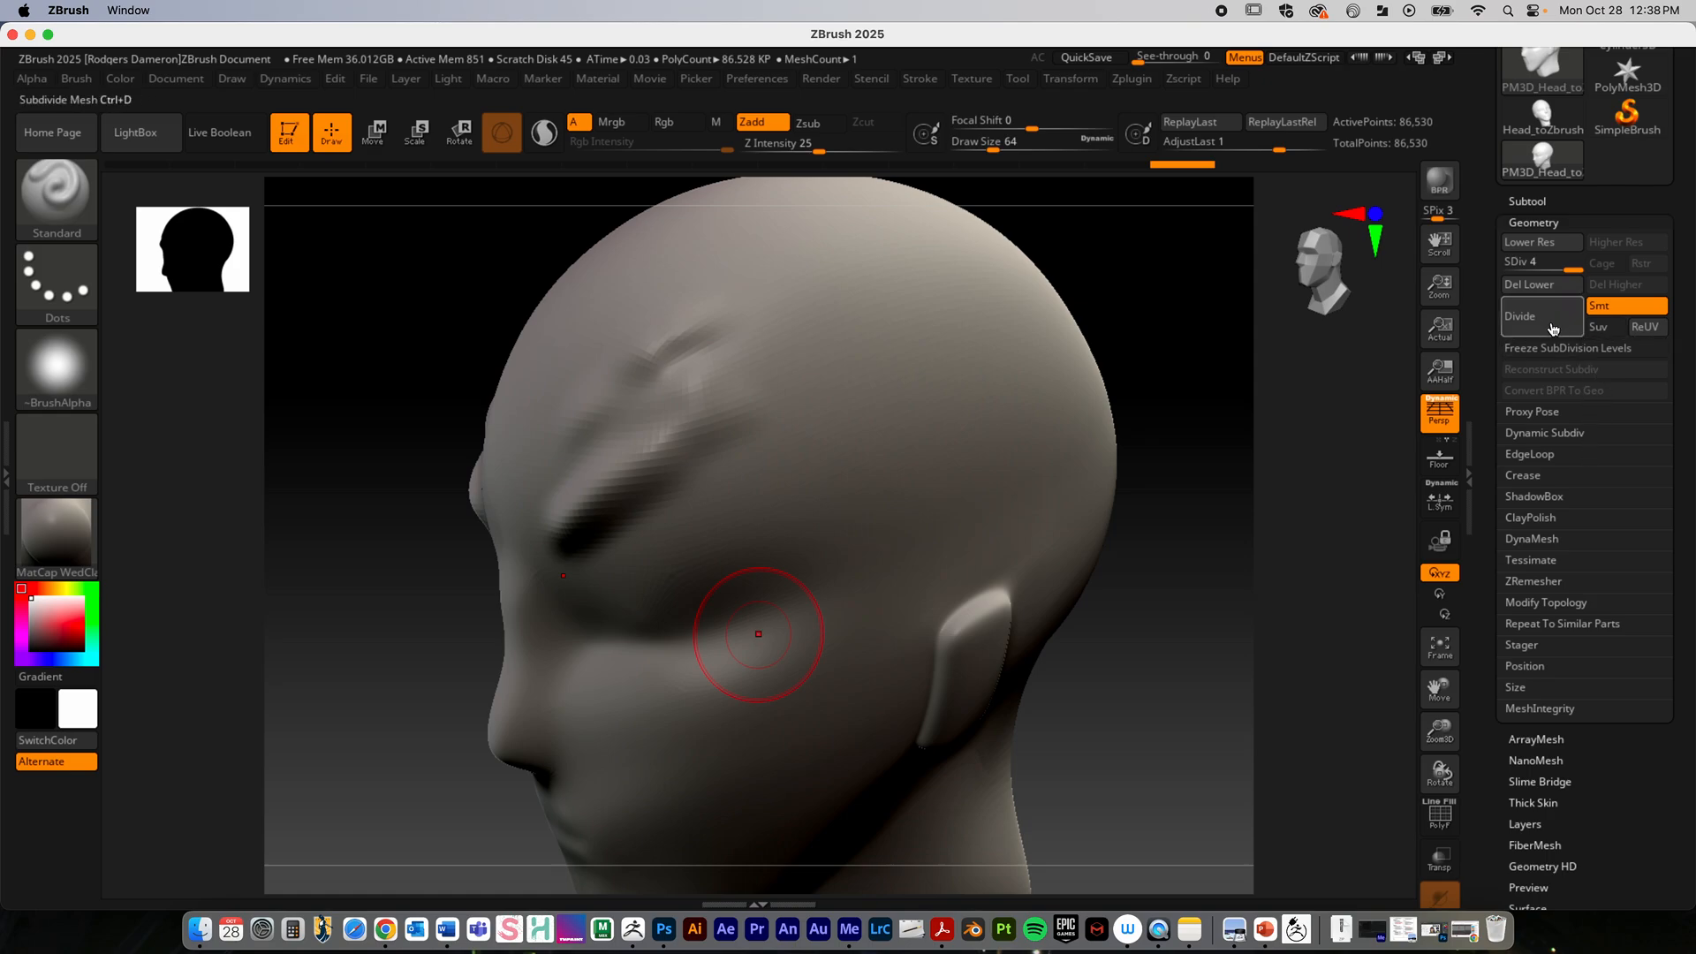
pyautogui.moveTo(1287, 492); pyautogui.dragTo(1169, 641)
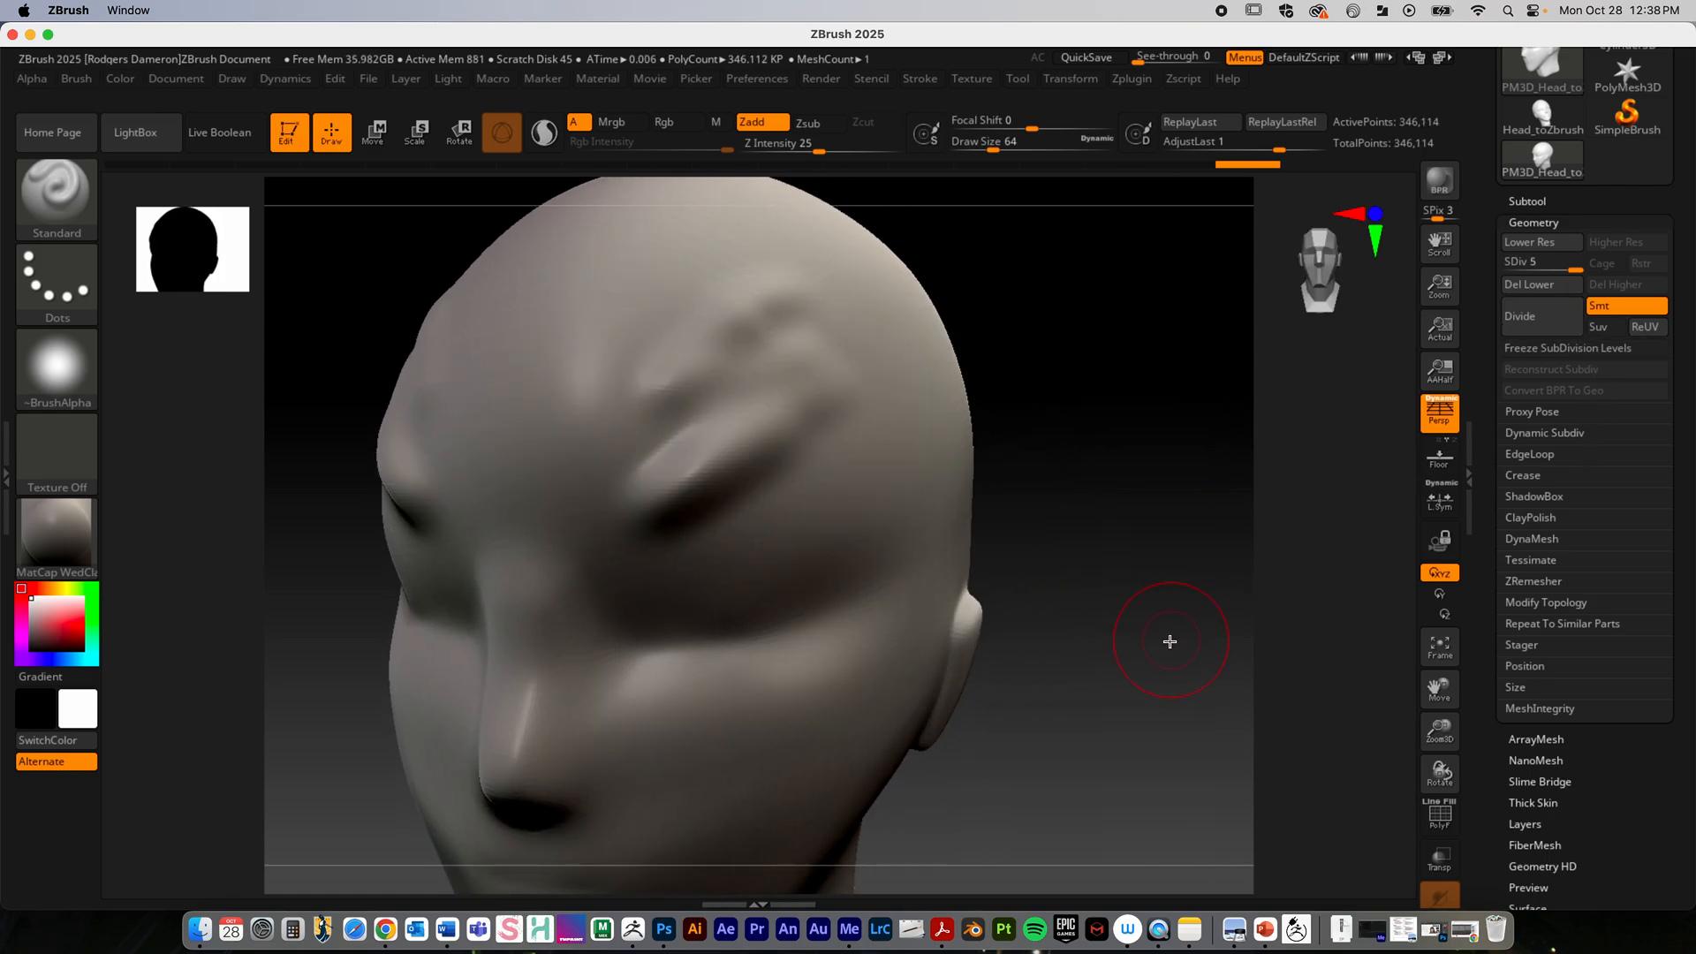
pyautogui.click(1502, 305)
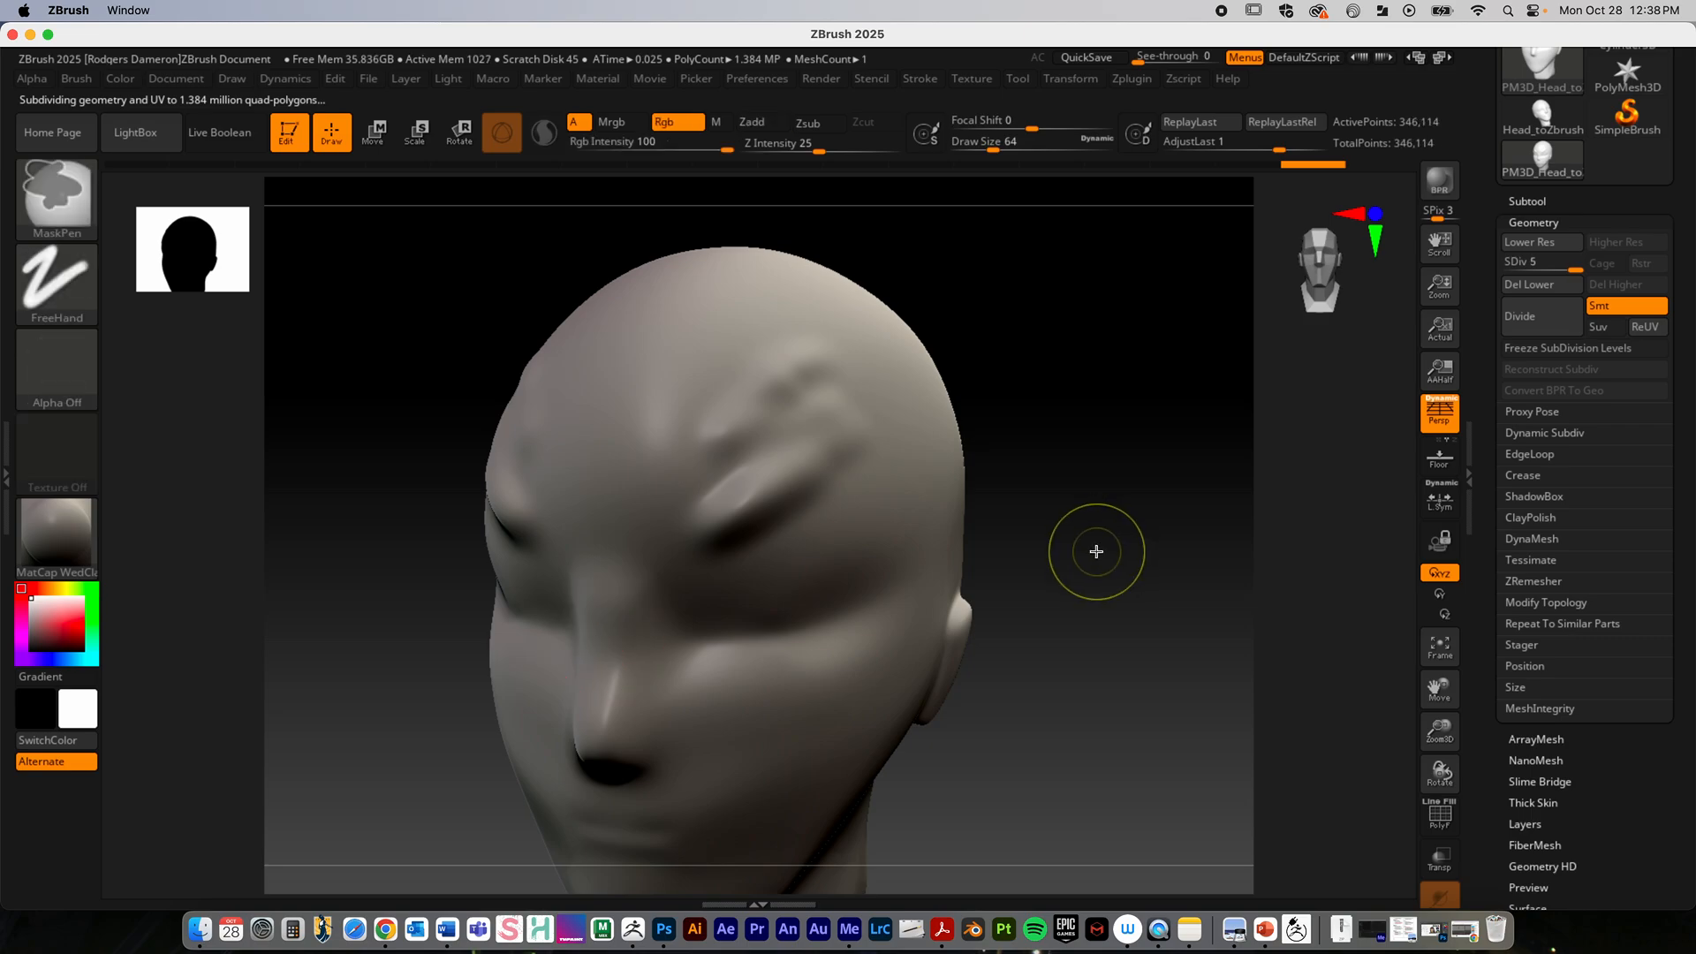
# Step: Undo the extra subdivisions and the test brow strokes, returning the head to subdivision level 4
pyautogui.hotkey('ctrl', 'z')
pyautogui.hotkey('ctrl', 'z')
pyautogui.hotkey('ctrl', 'z')
pyautogui.hotkey('ctrl', 'z')
pyautogui.hotkey('ctrl', 'z')
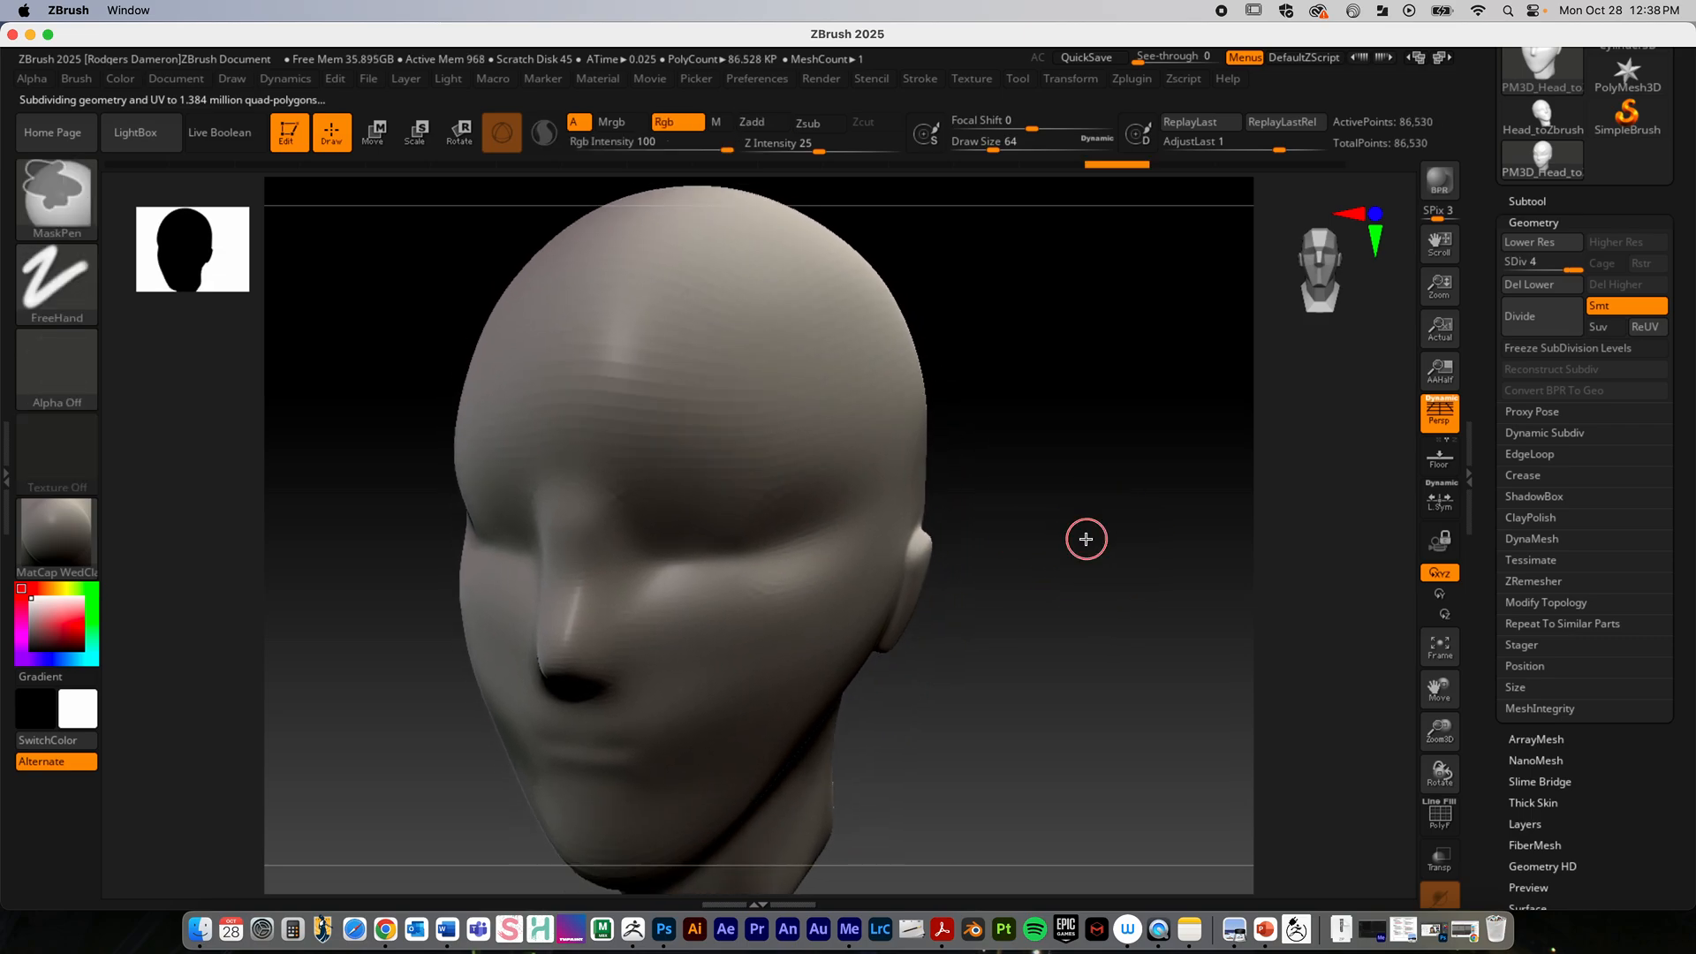
pyautogui.keyDown('alt'); pyautogui.moveTo(1049, 603); pyautogui.dragTo(1036, 535); pyautogui.keyUp('alt')
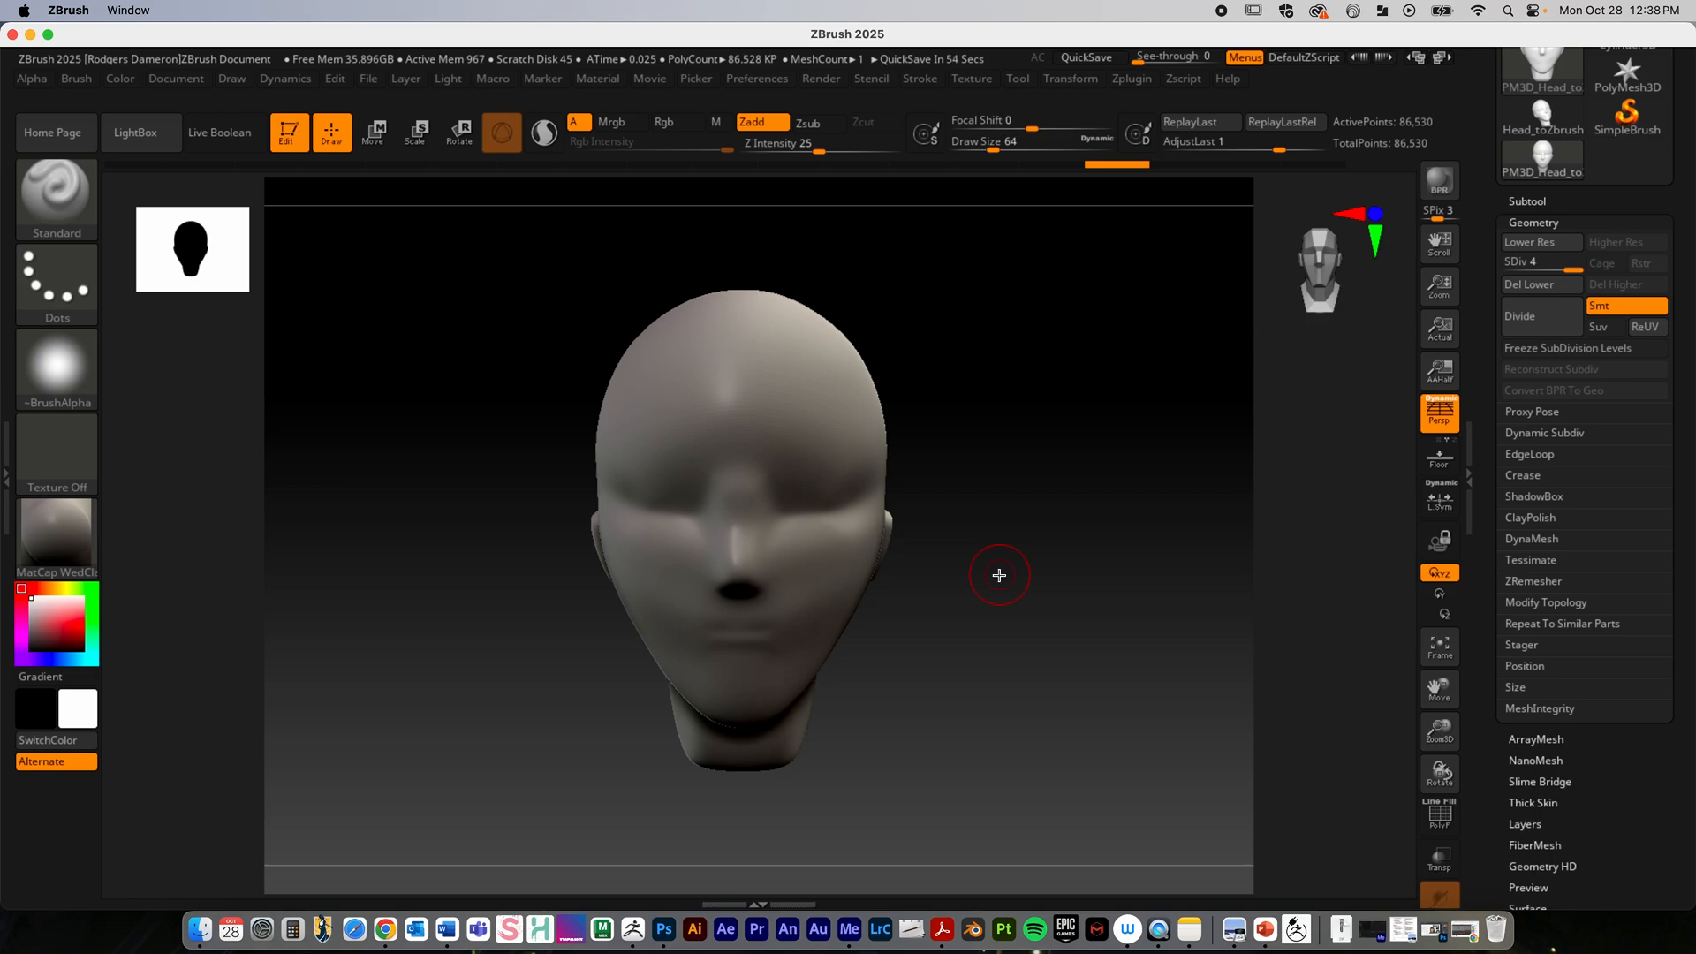
# Step: Increase the Standard brush's draw size to about 104 and sculpt symmetrical bumps on the forehead above the eyes
pyautogui.press('space')
pyautogui.moveTo(902, 387); pyautogui.dragTo(919, 386)
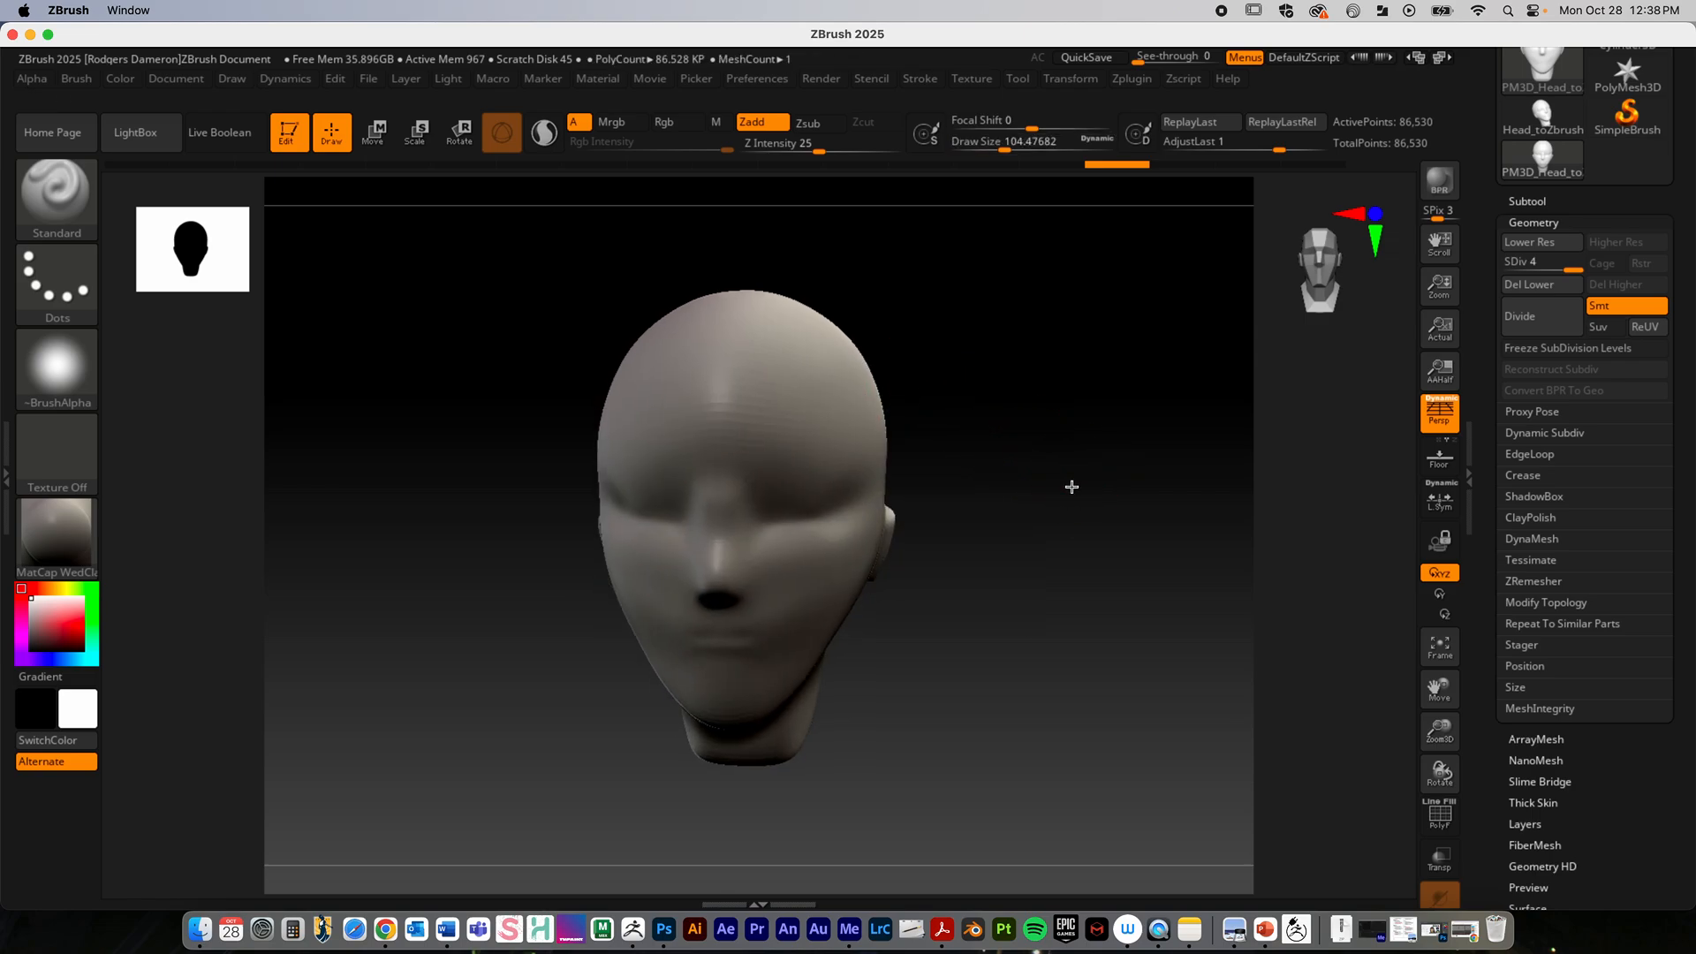
pyautogui.moveTo(785, 407); pyautogui.dragTo(823, 399)
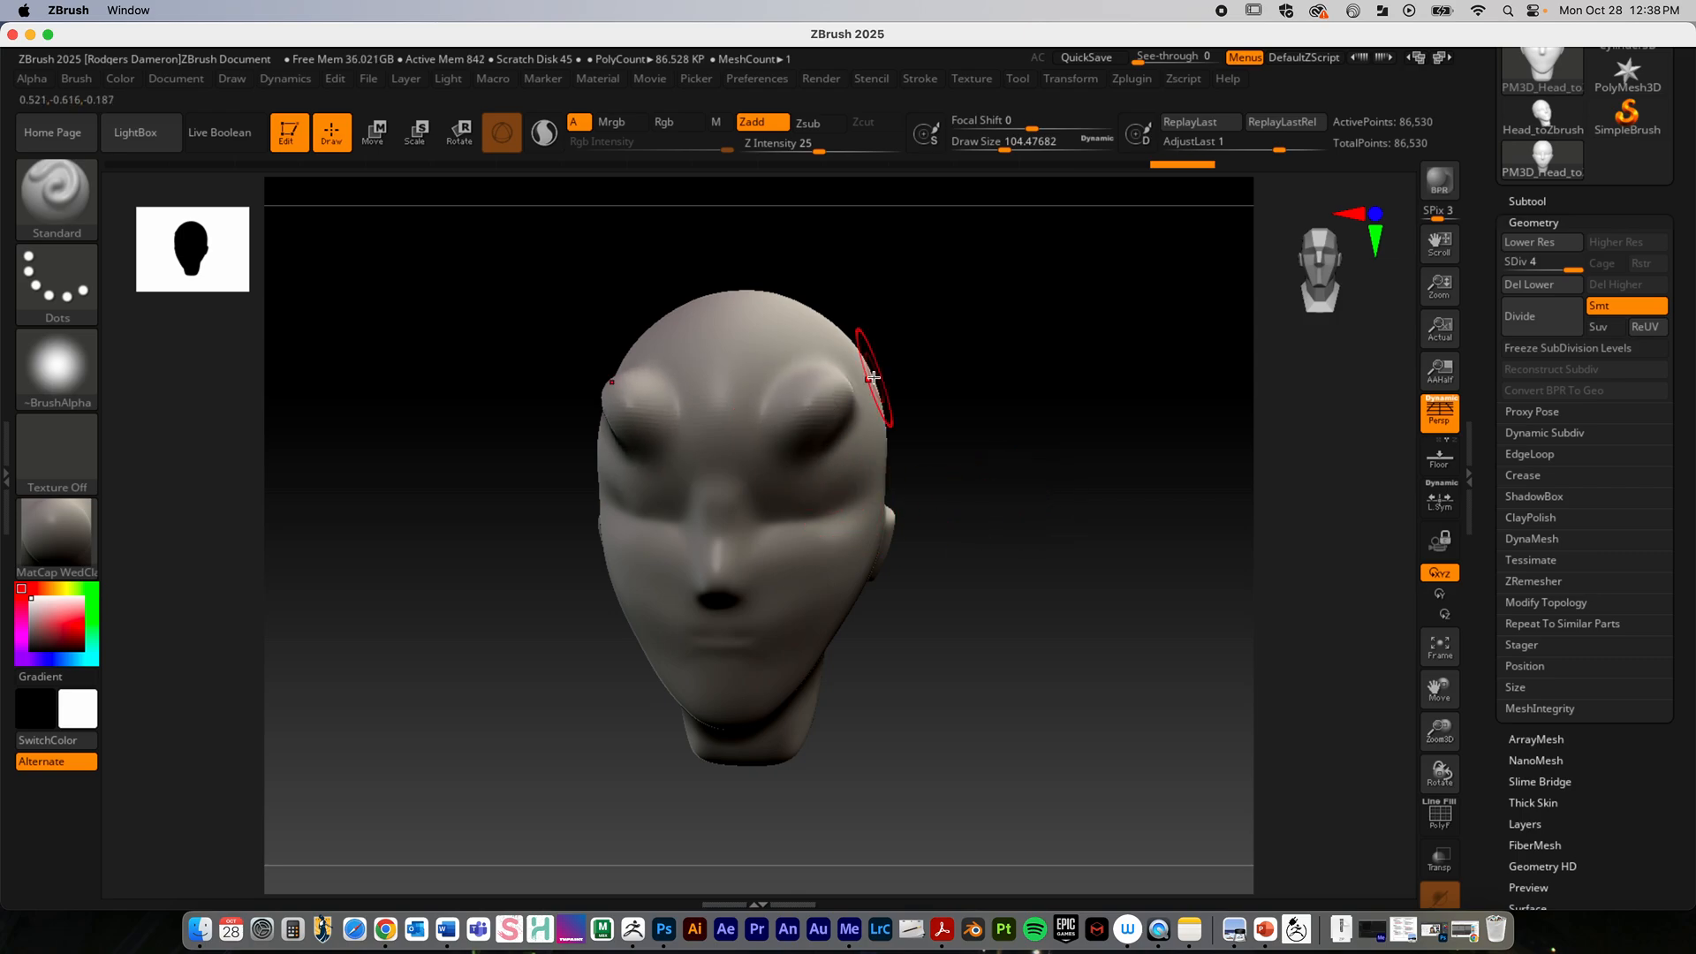
pyautogui.moveTo(1057, 504)
pyautogui.mouseDown()
pyautogui.moveTo(1023, 501)
pyautogui.moveTo(1041, 477)
pyautogui.mouseUp()
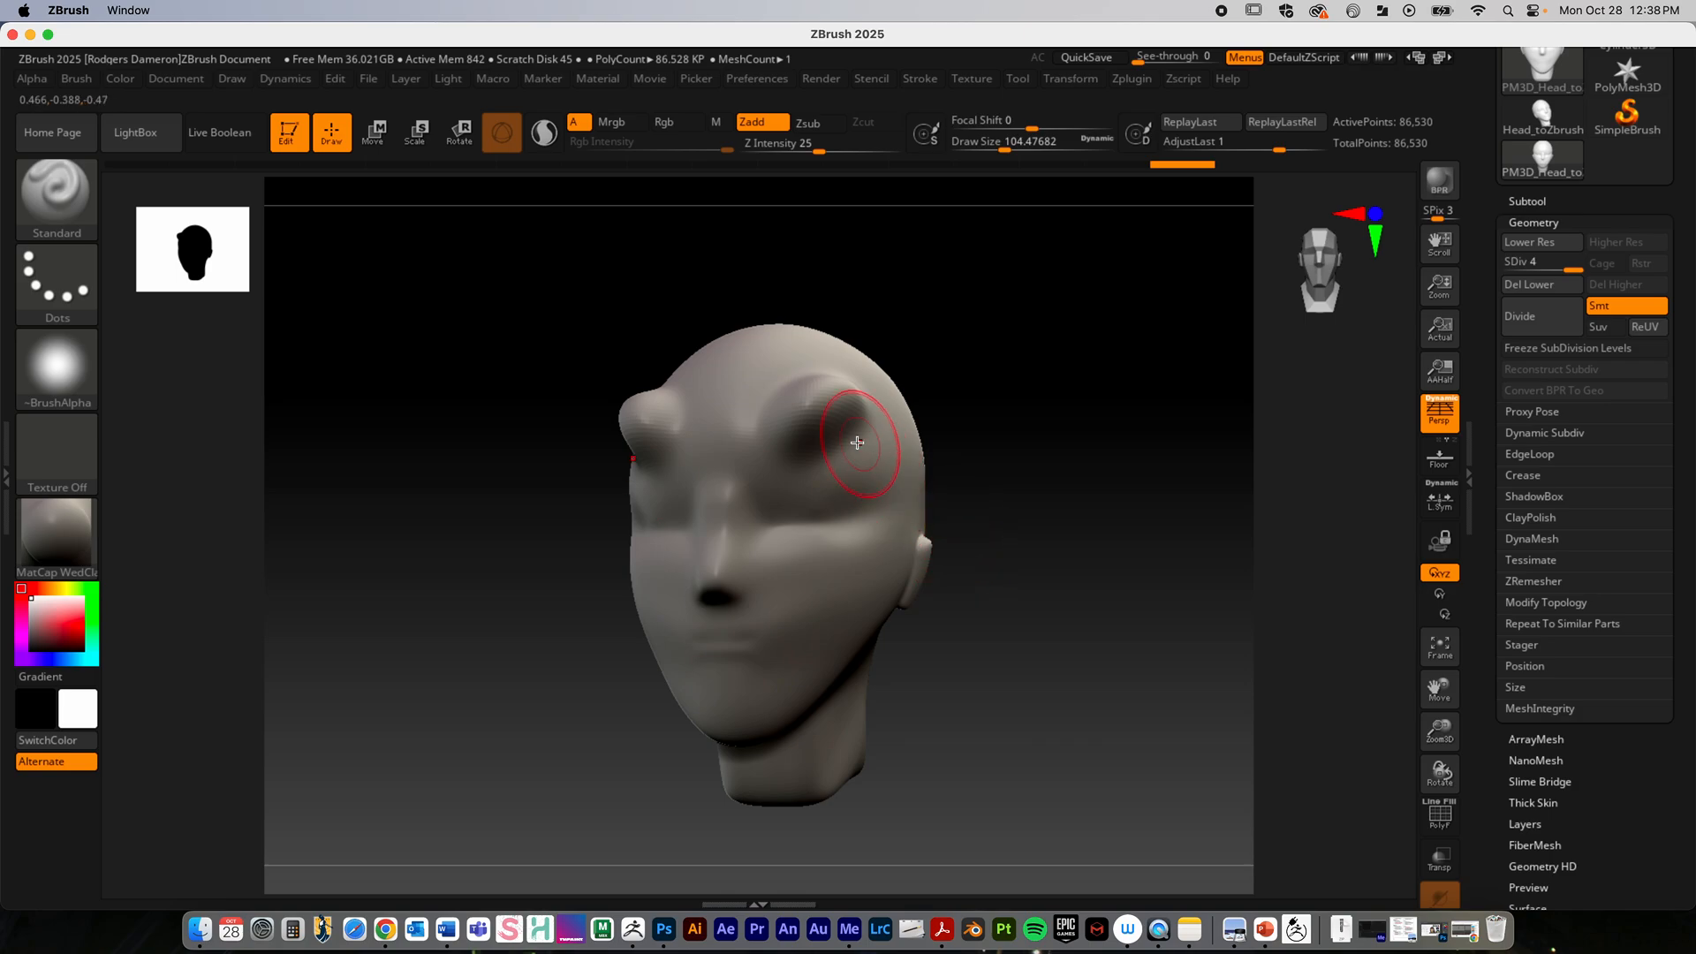
# Step: Flatten the forehead bumps with the Smooth brush and bring the head back to a front view
pyautogui.press('shift')
pyautogui.press('shift')
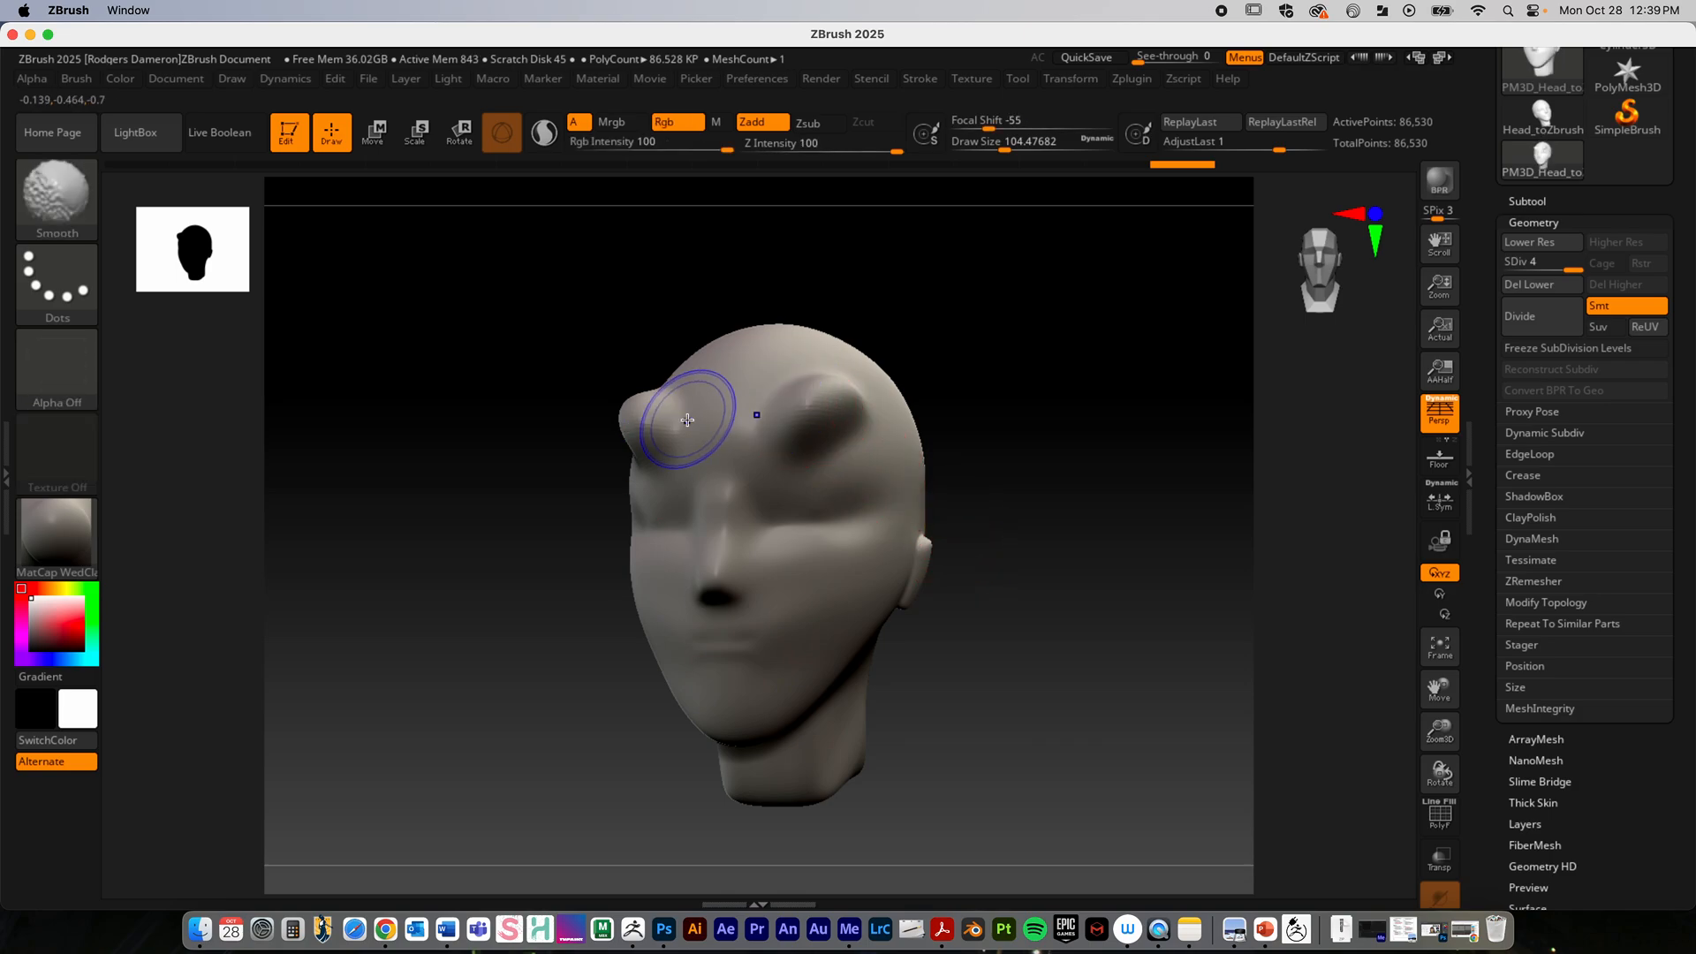
pyautogui.moveTo(62, 210)
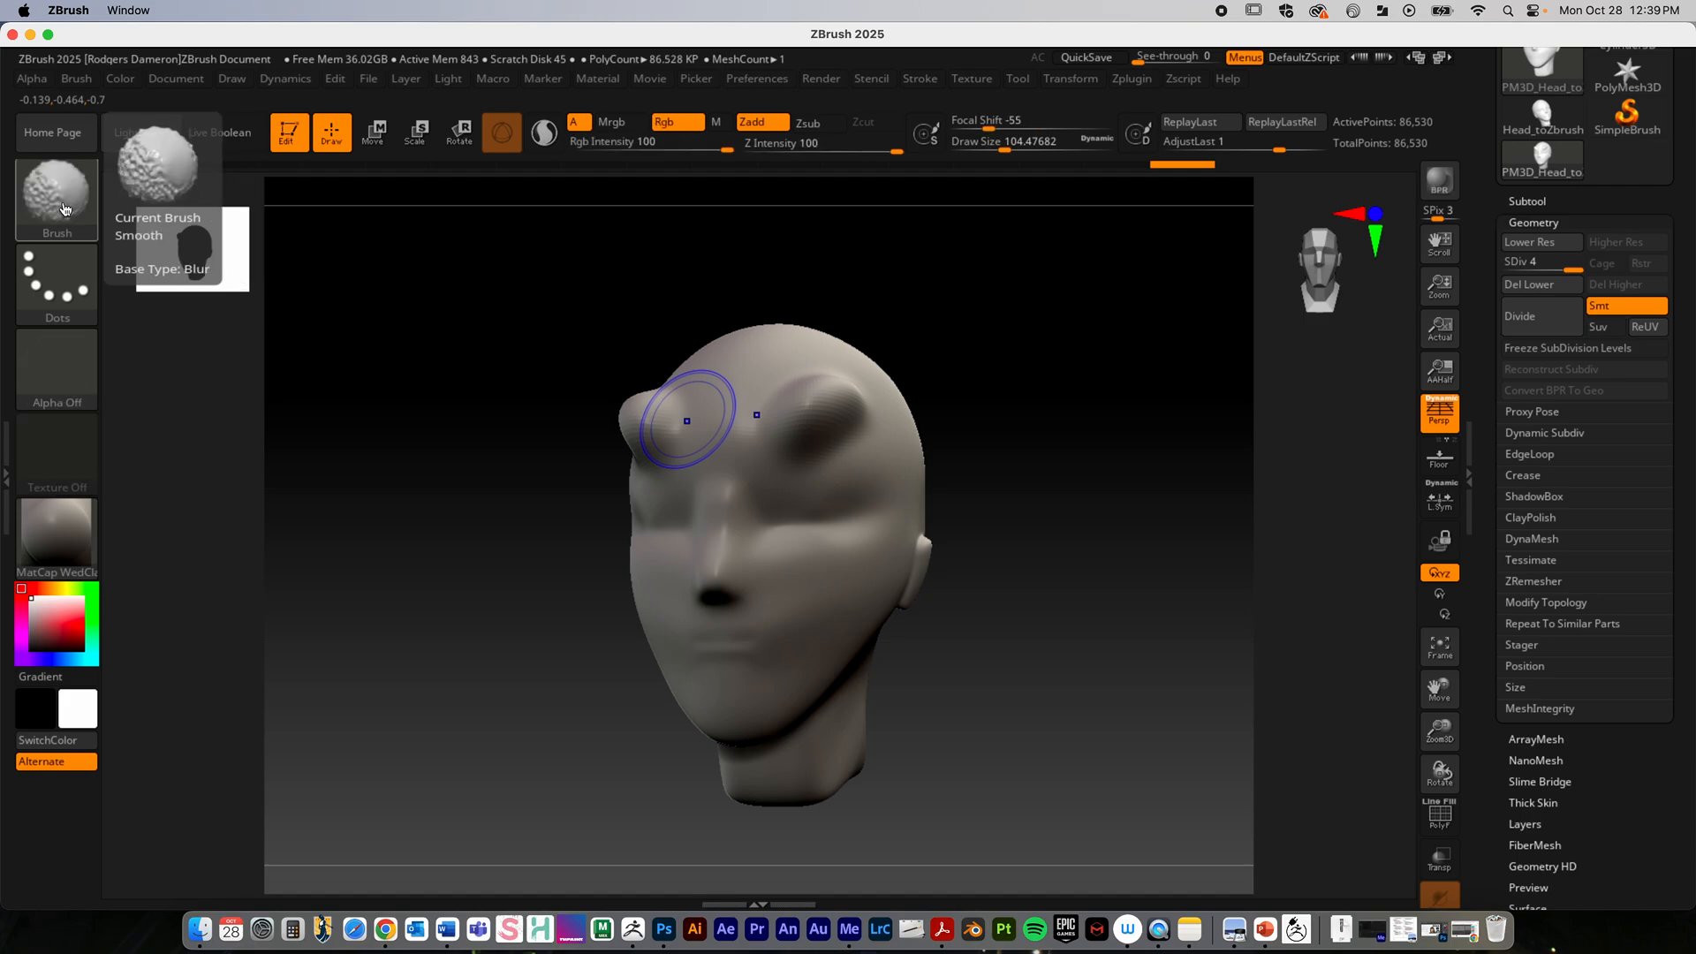
pyautogui.moveTo(794, 432)
pyautogui.mouseDown()
pyautogui.moveTo(858, 395)
pyautogui.moveTo(823, 426)
pyautogui.mouseUp()
pyautogui.moveTo(991, 447); pyautogui.dragTo(1014, 501)
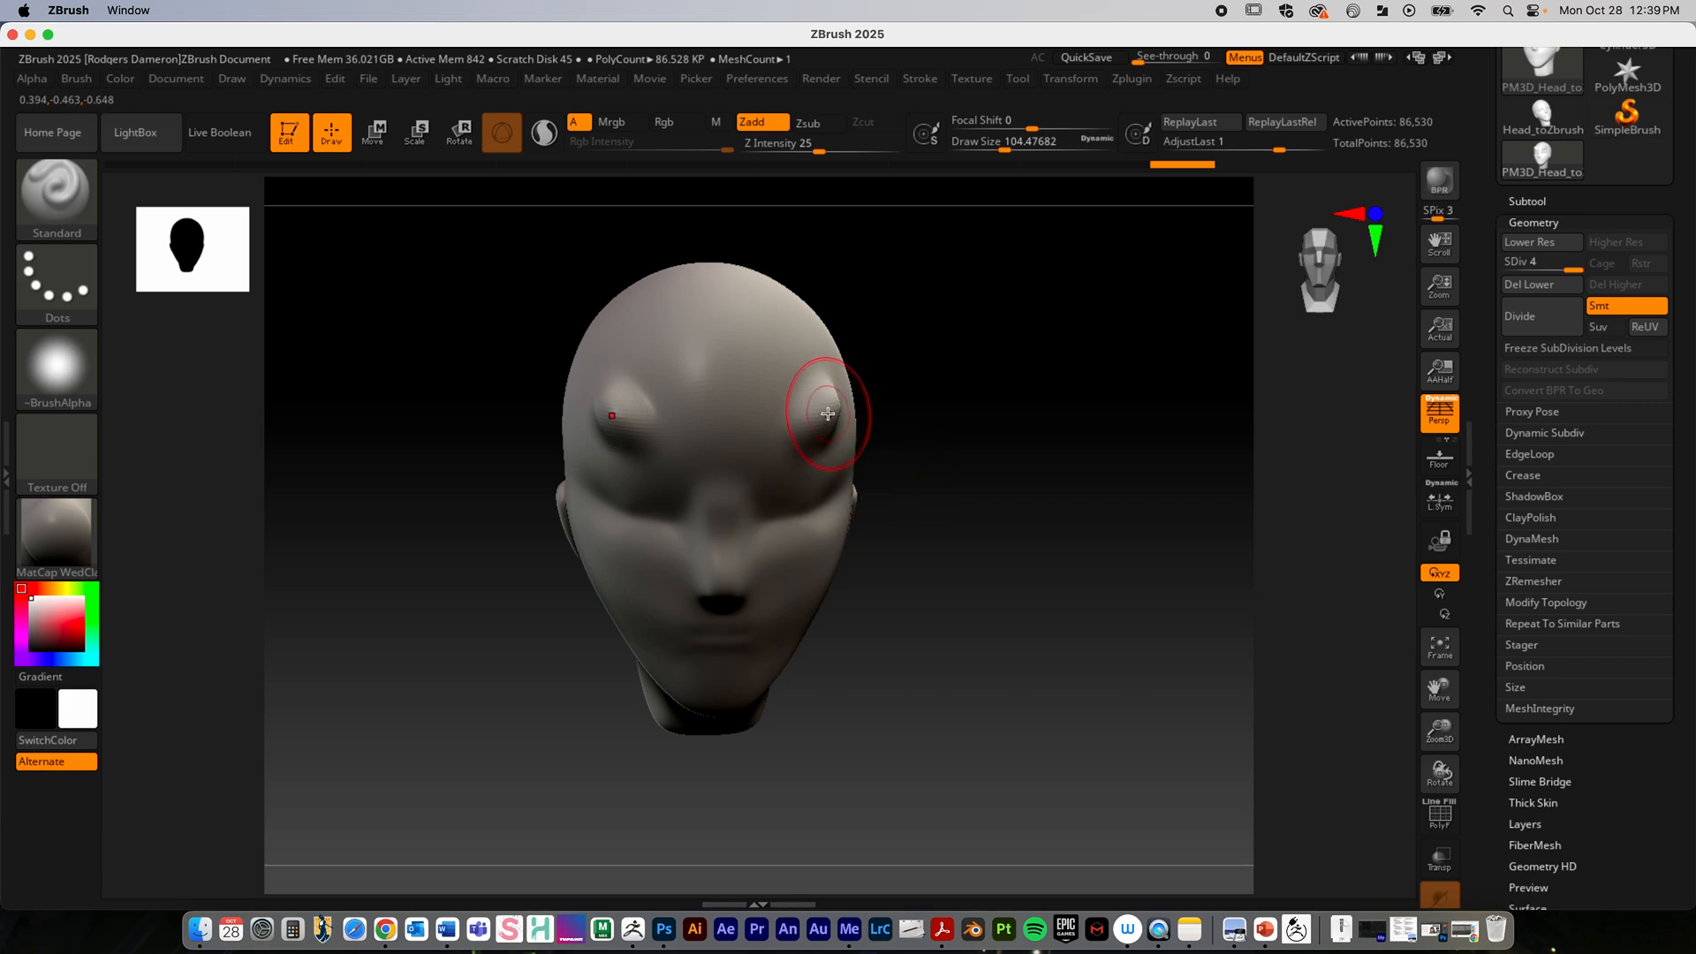
pyautogui.moveTo(825, 397)
pyautogui.keyDown('shift'); pyautogui.mouseDown()
pyautogui.moveTo(837, 405)
pyautogui.moveTo(785, 391)
pyautogui.mouseUp(); pyautogui.keyUp('shift')
pyautogui.moveTo(1067, 440); pyautogui.dragTo(994, 481)
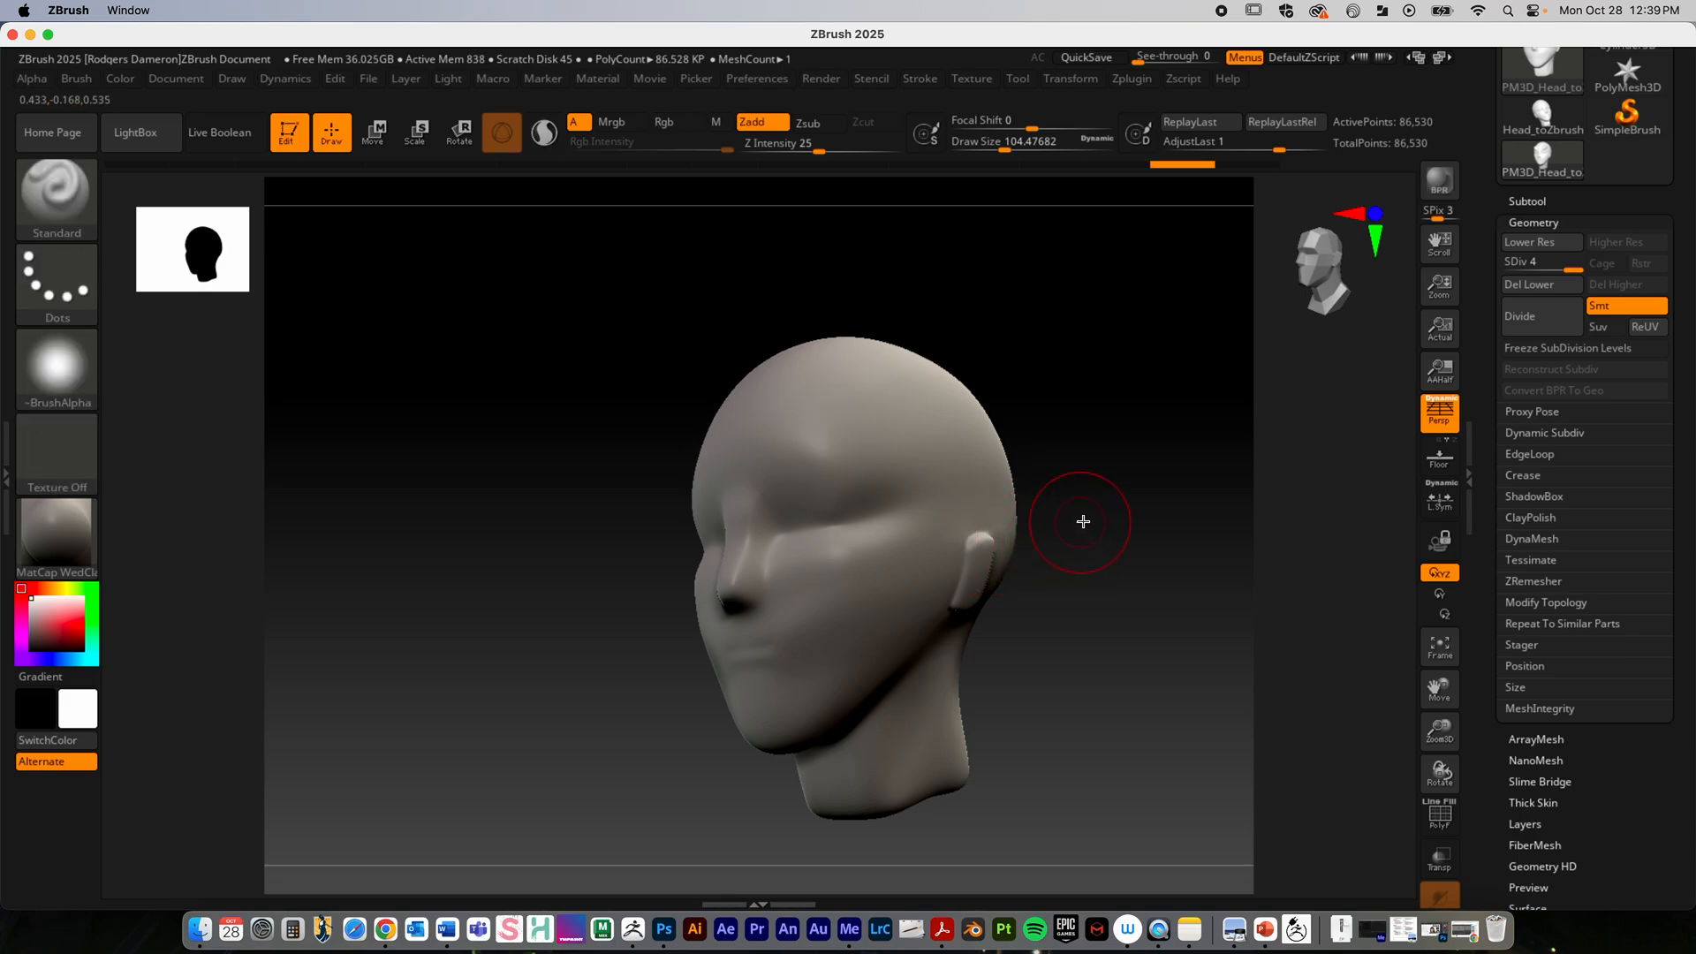
pyautogui.moveTo(1082, 515); pyautogui.dragTo(995, 389)
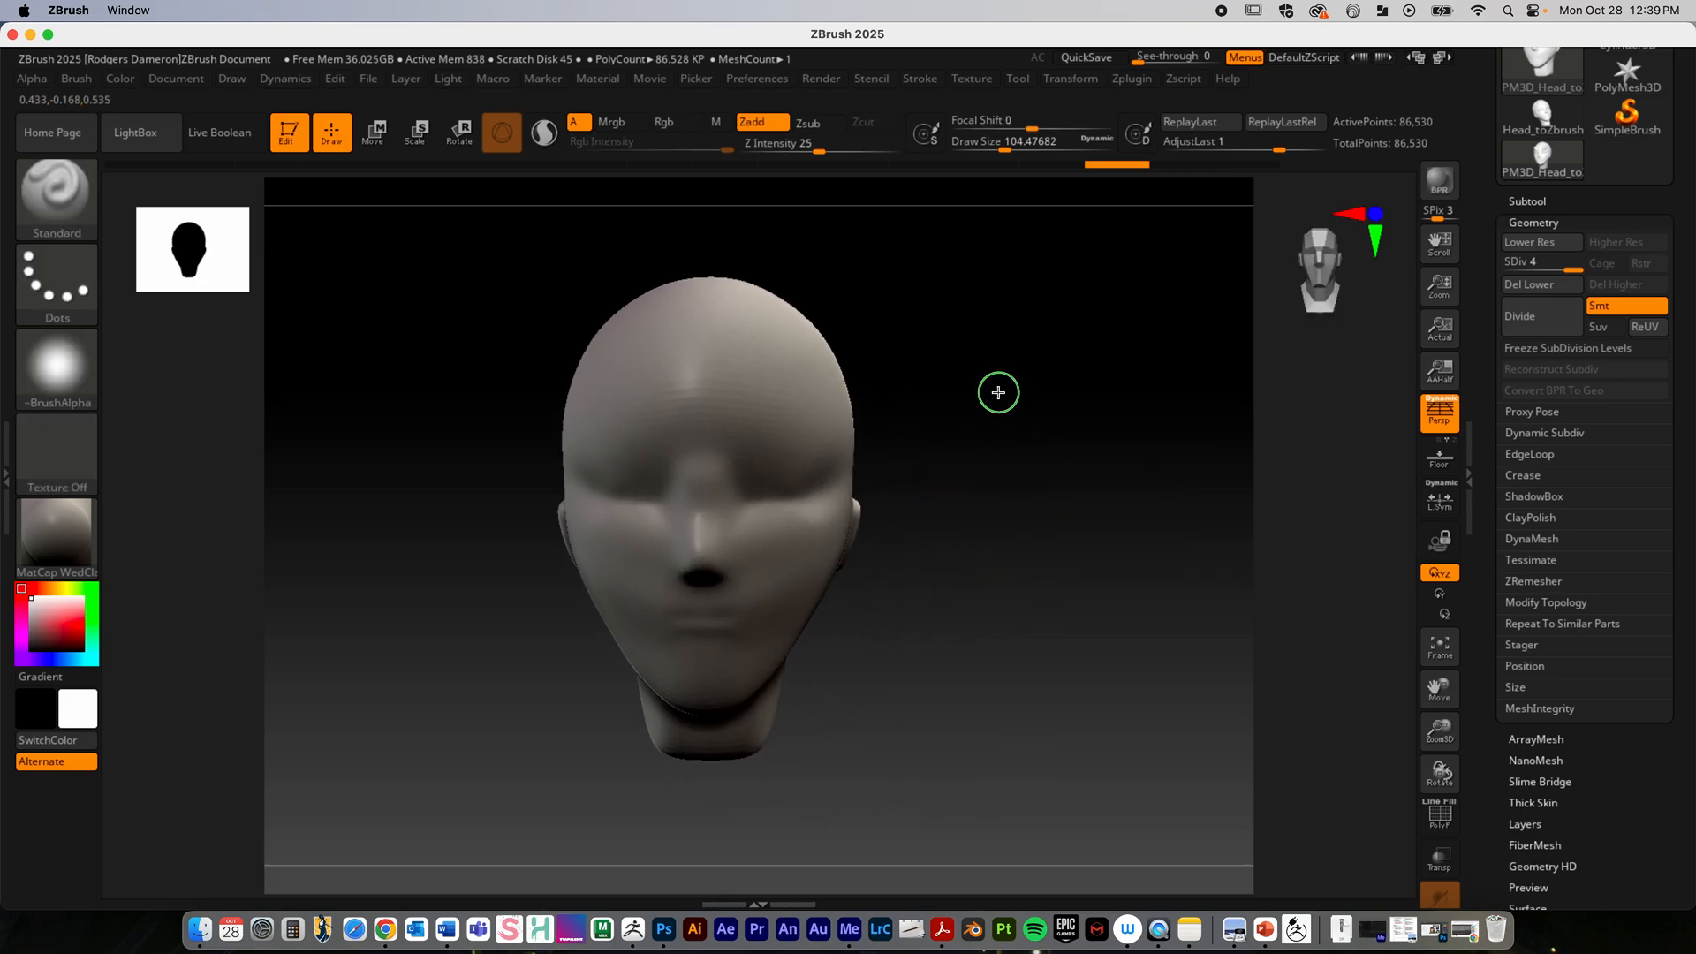
# Step: Filter the brush library to brushes starting with C and select the ClayTubes brush
pyautogui.press('space')
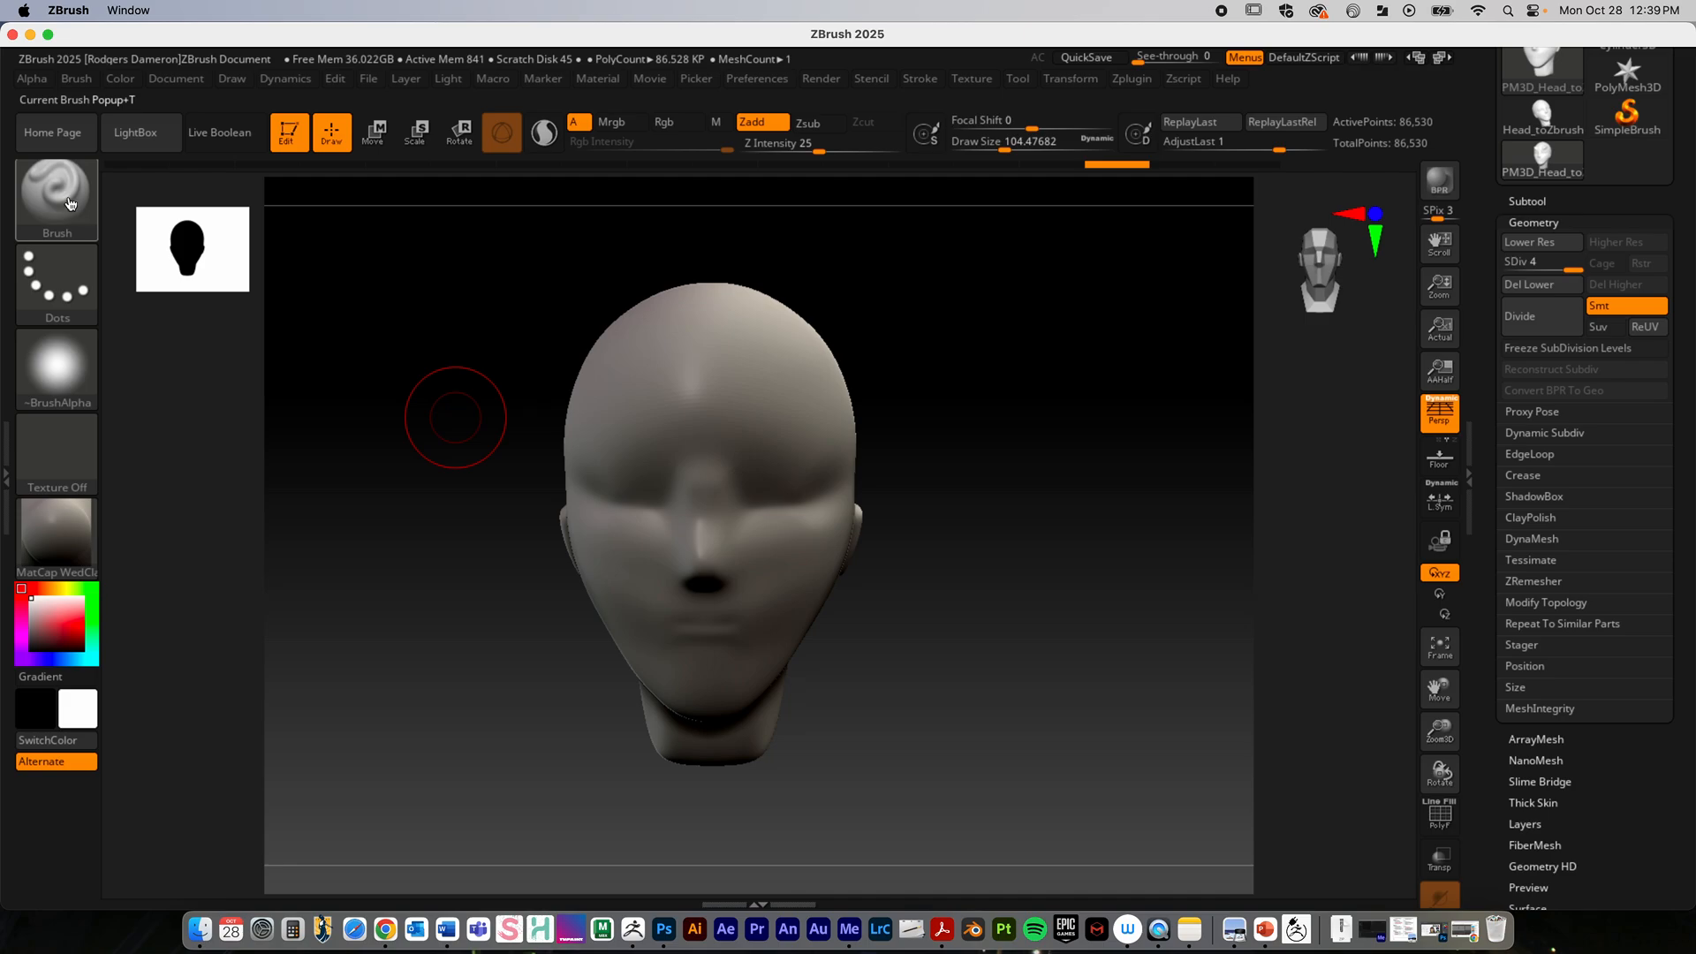
pyautogui.click(71, 203)
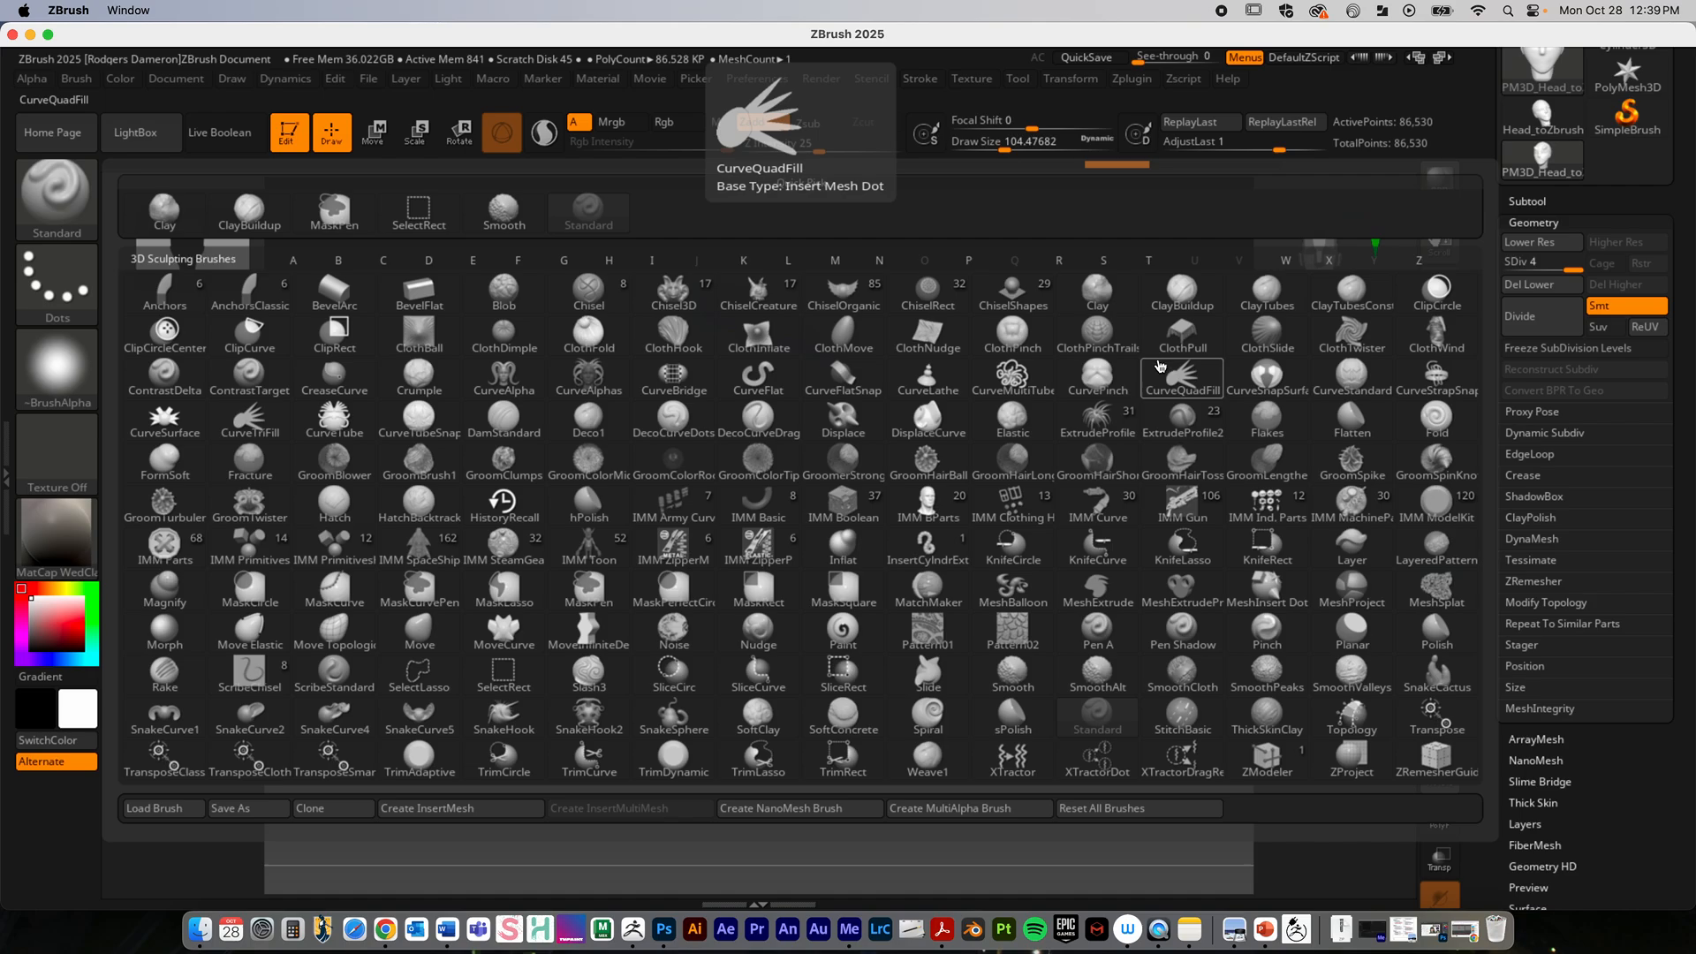
pyautogui.press('c')
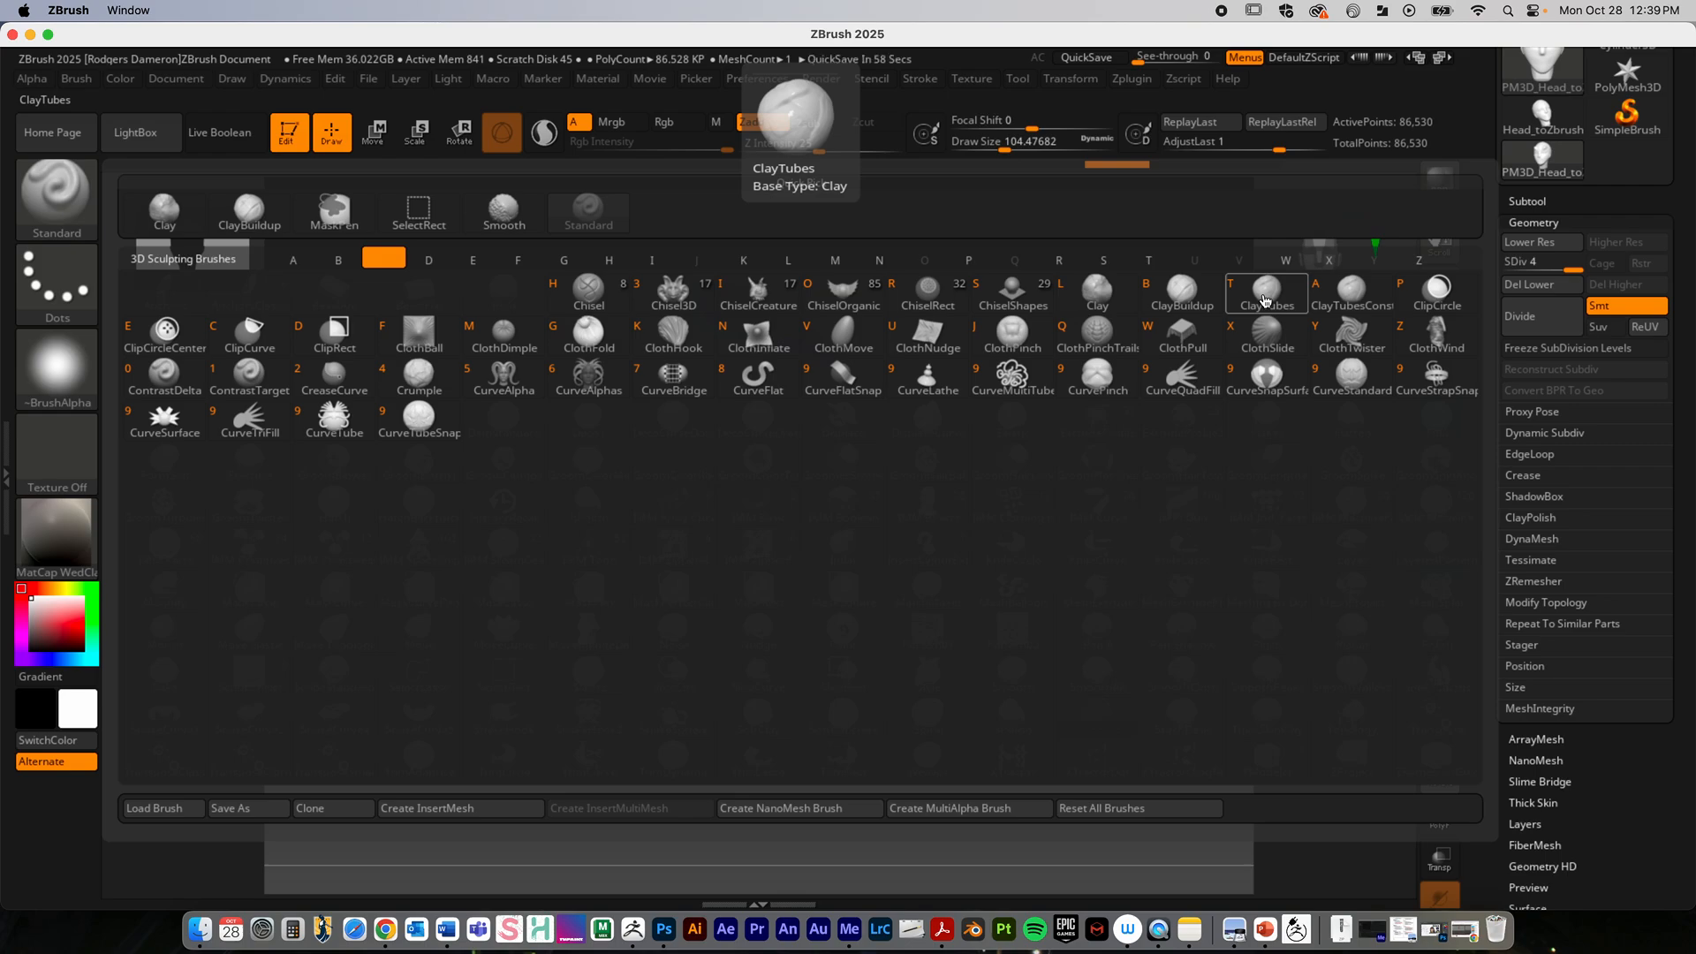
pyautogui.click(1266, 301)
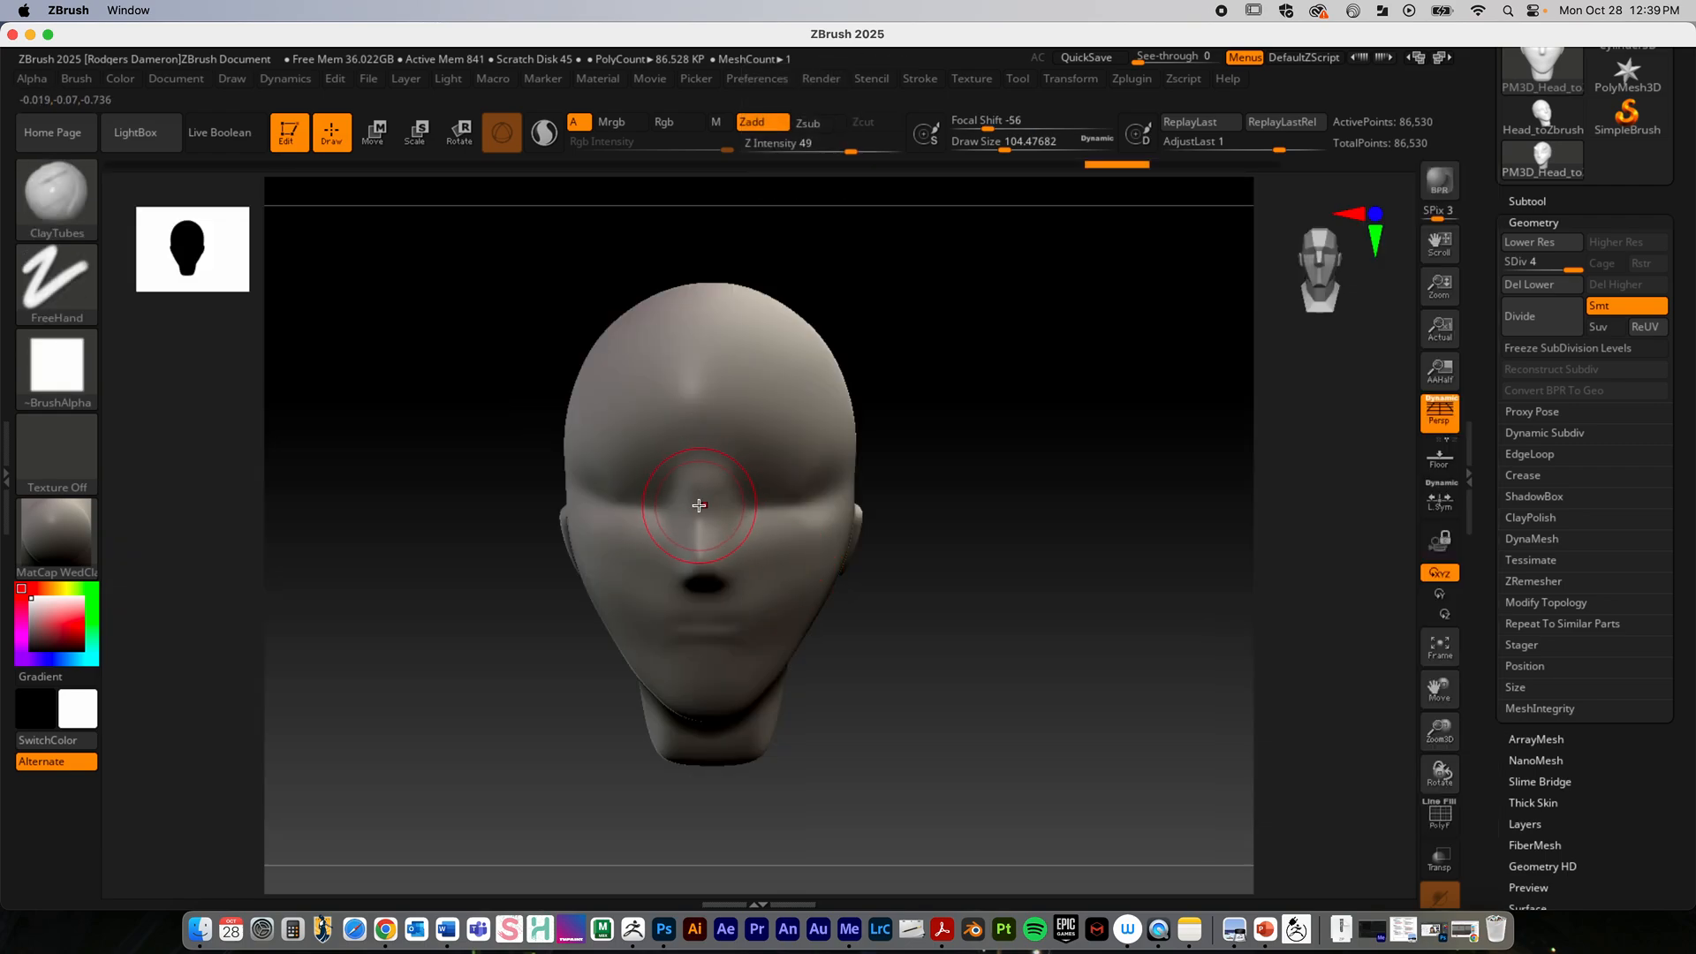
# Step: Reduce the ClayTubes draw size to about 46 for sculpting near the nose
pyautogui.moveTo(958, 503)
pyautogui.mouseDown()
pyautogui.moveTo(976, 553)
pyautogui.moveTo(968, 533)
pyautogui.moveTo(822, 538)
pyautogui.moveTo(968, 530)
pyautogui.moveTo(946, 485)
pyautogui.mouseUp()
pyautogui.press('space')
pyautogui.keyDown('shift'); pyautogui.moveTo(1011, 598); pyautogui.dragTo(924, 519); pyautogui.keyUp('shift')
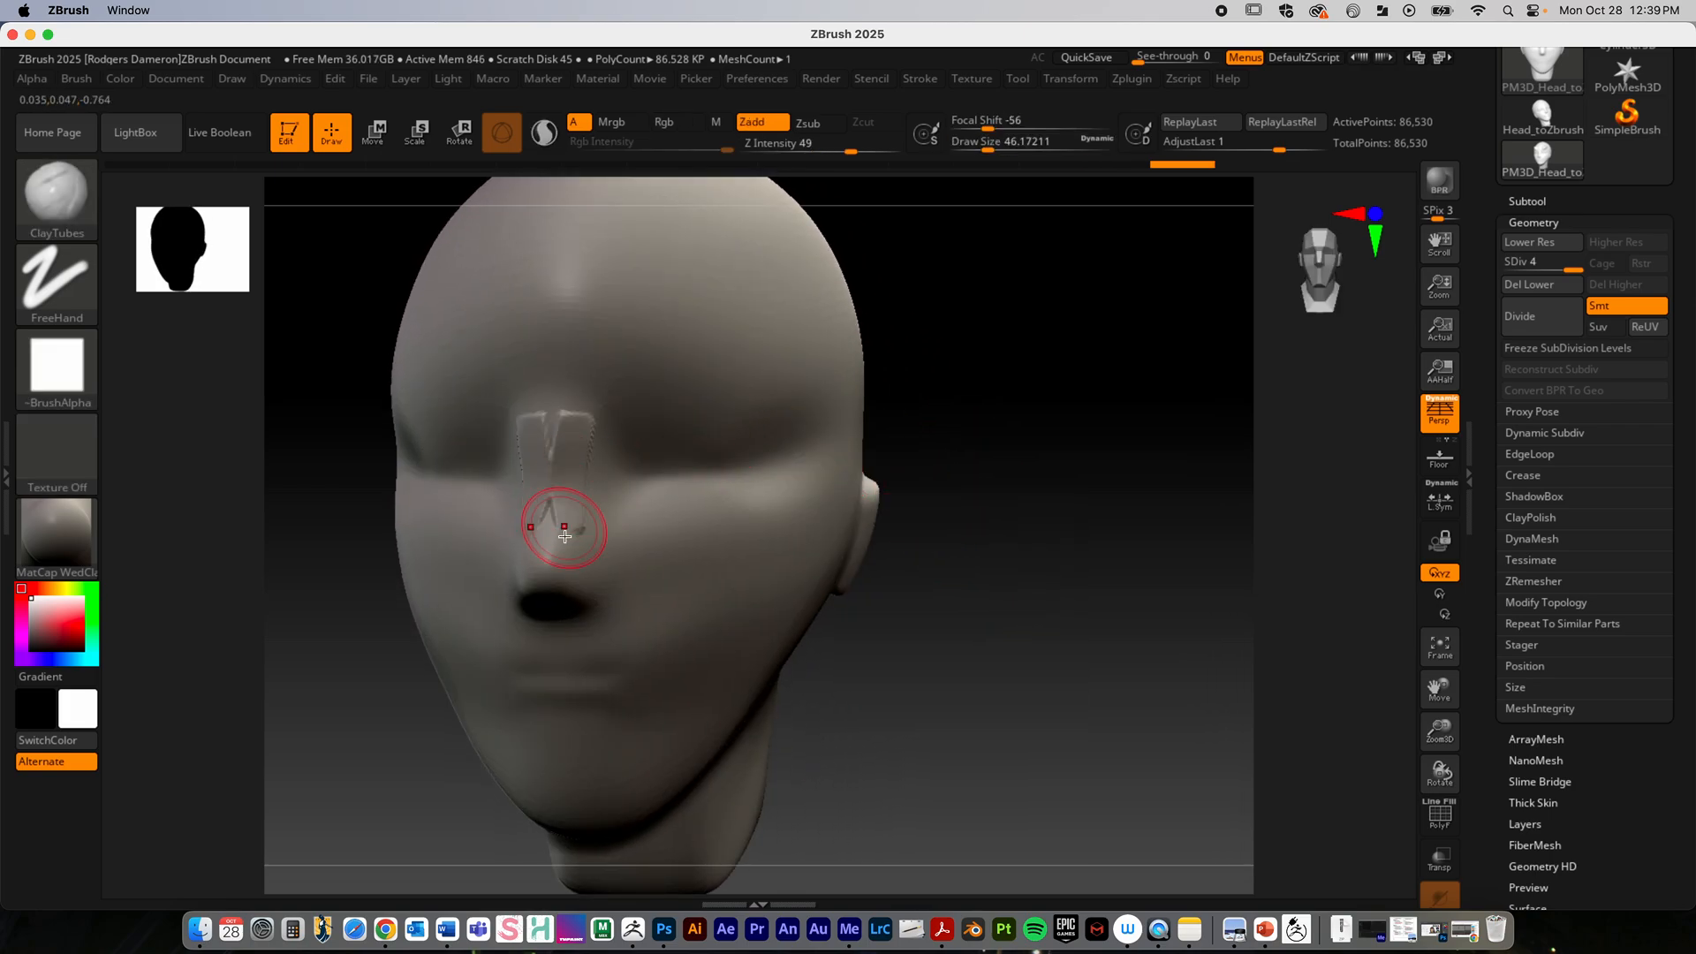
# Step: Try symmetrical ClayTubes strokes along the bridge of the nose and undo them
pyautogui.moveTo(565, 536)
pyautogui.mouseDown()
pyautogui.moveTo(561, 467)
pyautogui.moveTo(564, 521)
pyautogui.mouseUp()
pyautogui.moveTo(1042, 499); pyautogui.dragTo(920, 548)
pyautogui.press('space')
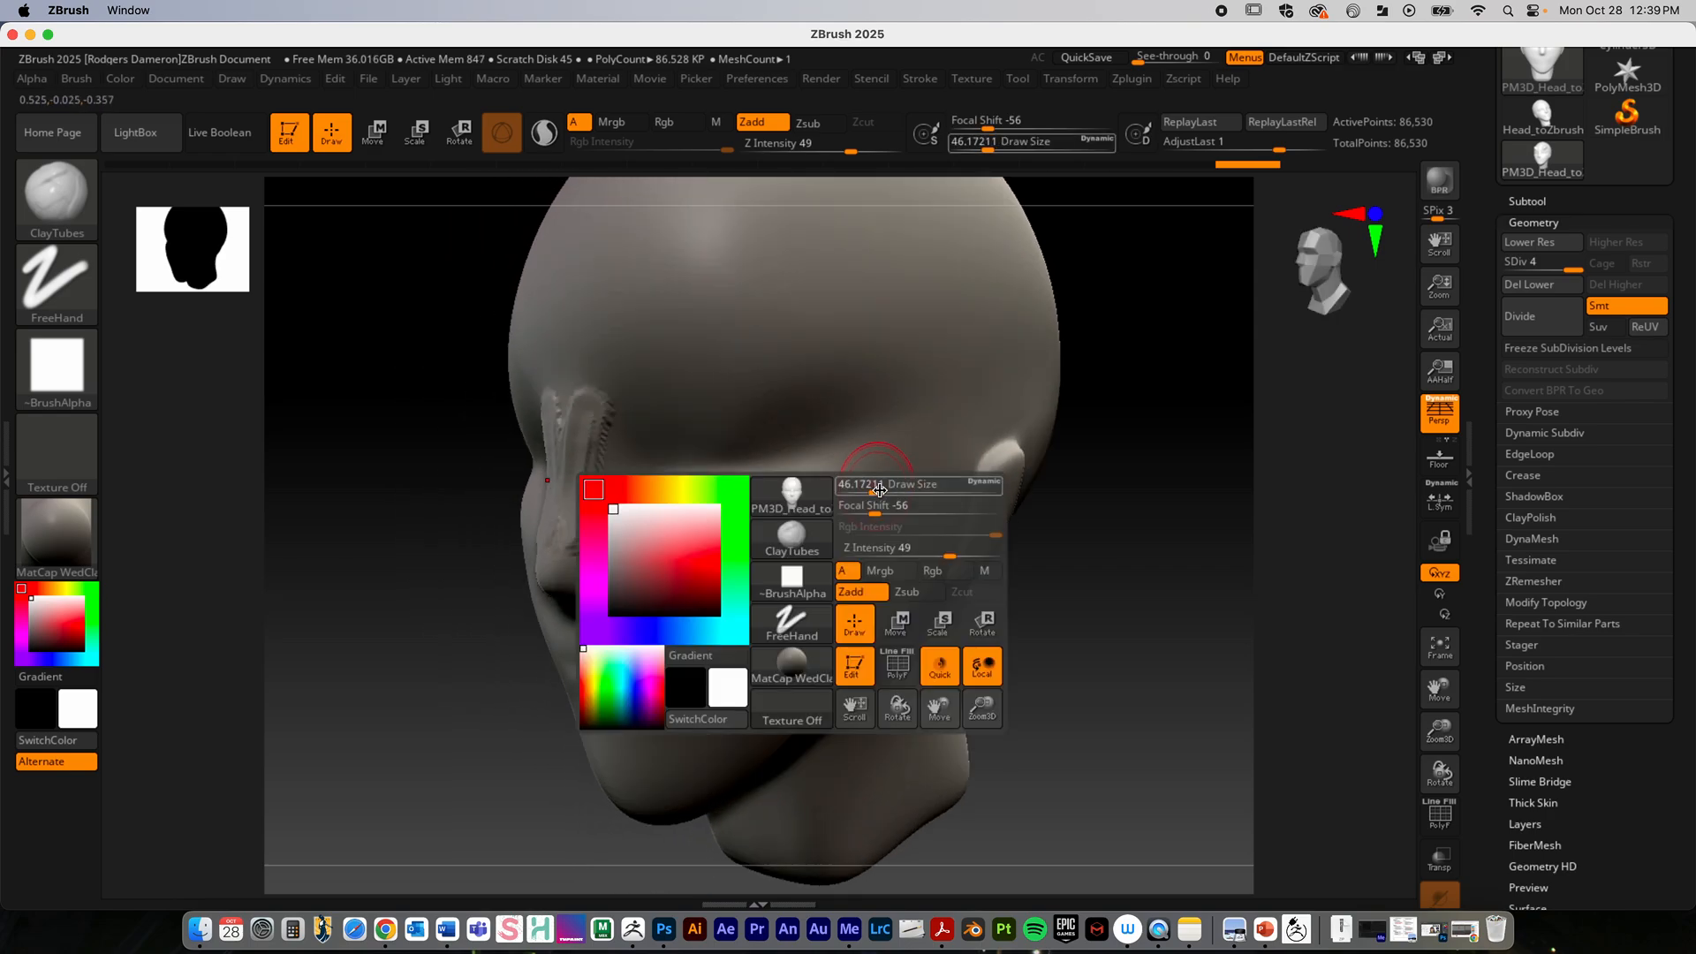
pyautogui.hotkey('ctrl', 'z')
pyautogui.hotkey('ctrl', 'z')
pyautogui.hotkey('ctrl', 'z')
pyautogui.hotkey('ctrl', 'z')
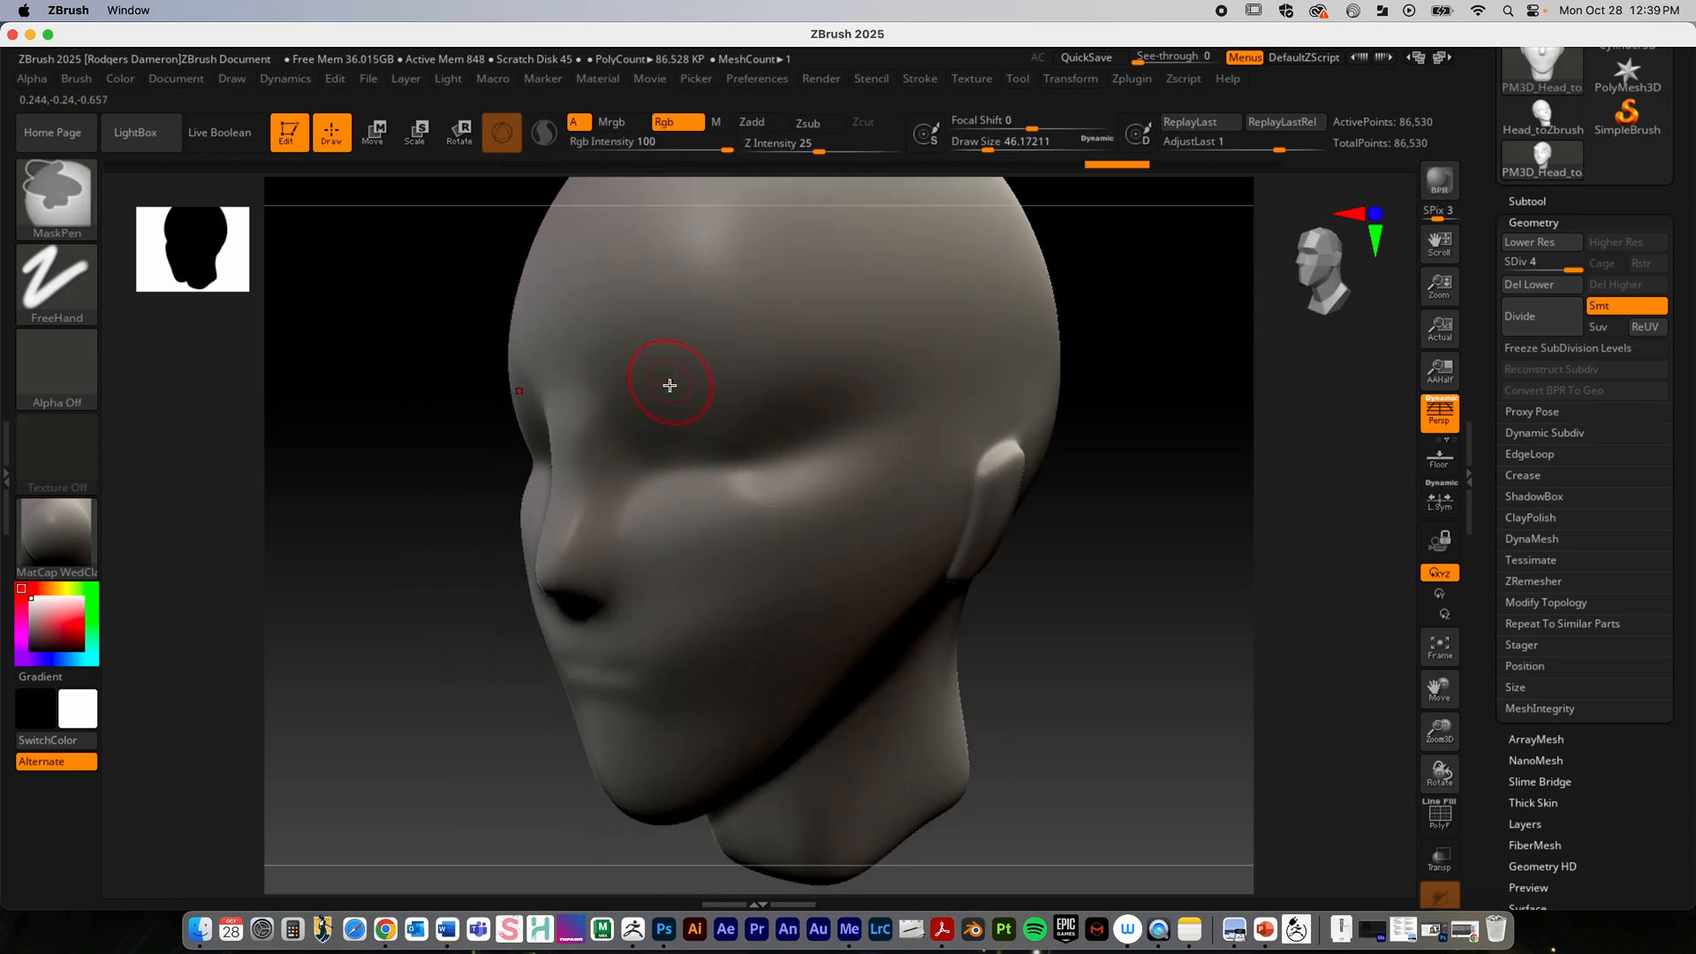
# Step: Sculpt a symmetrical ClayTubes ridge along each brow and divide the head to subdivision level 5
pyautogui.moveTo(640, 391); pyautogui.dragTo(785, 364)
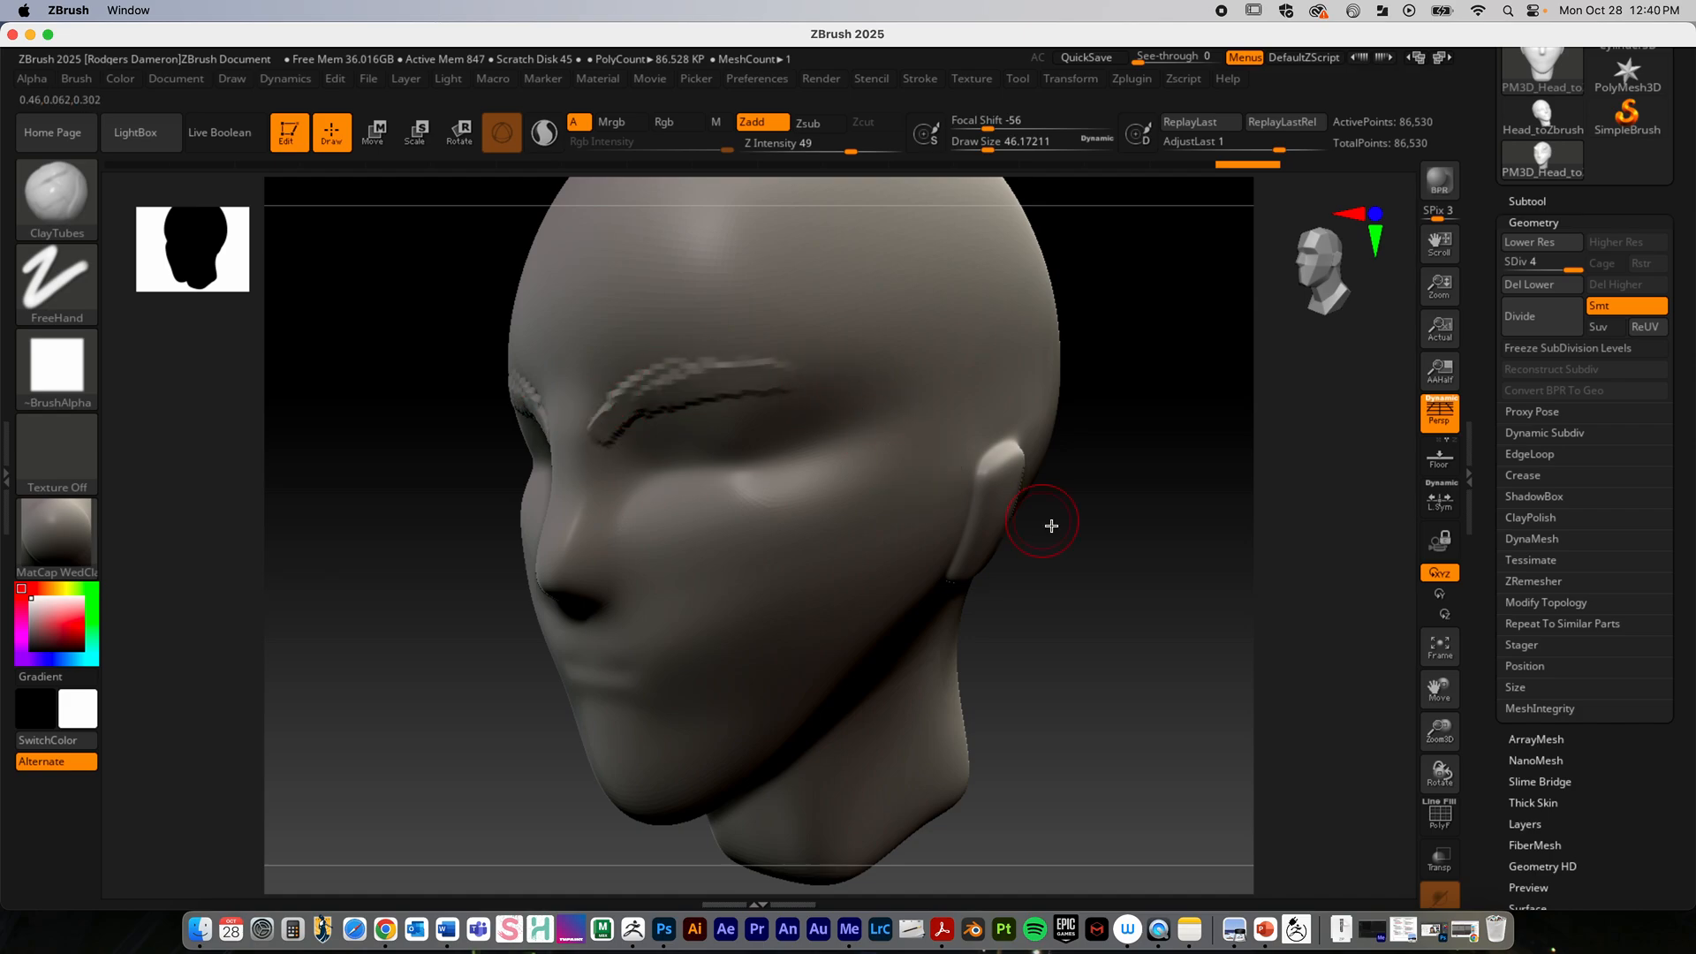
pyautogui.moveTo(1048, 522)
pyautogui.mouseDown()
pyautogui.moveTo(1124, 553)
pyautogui.moveTo(1102, 570)
pyautogui.mouseUp()
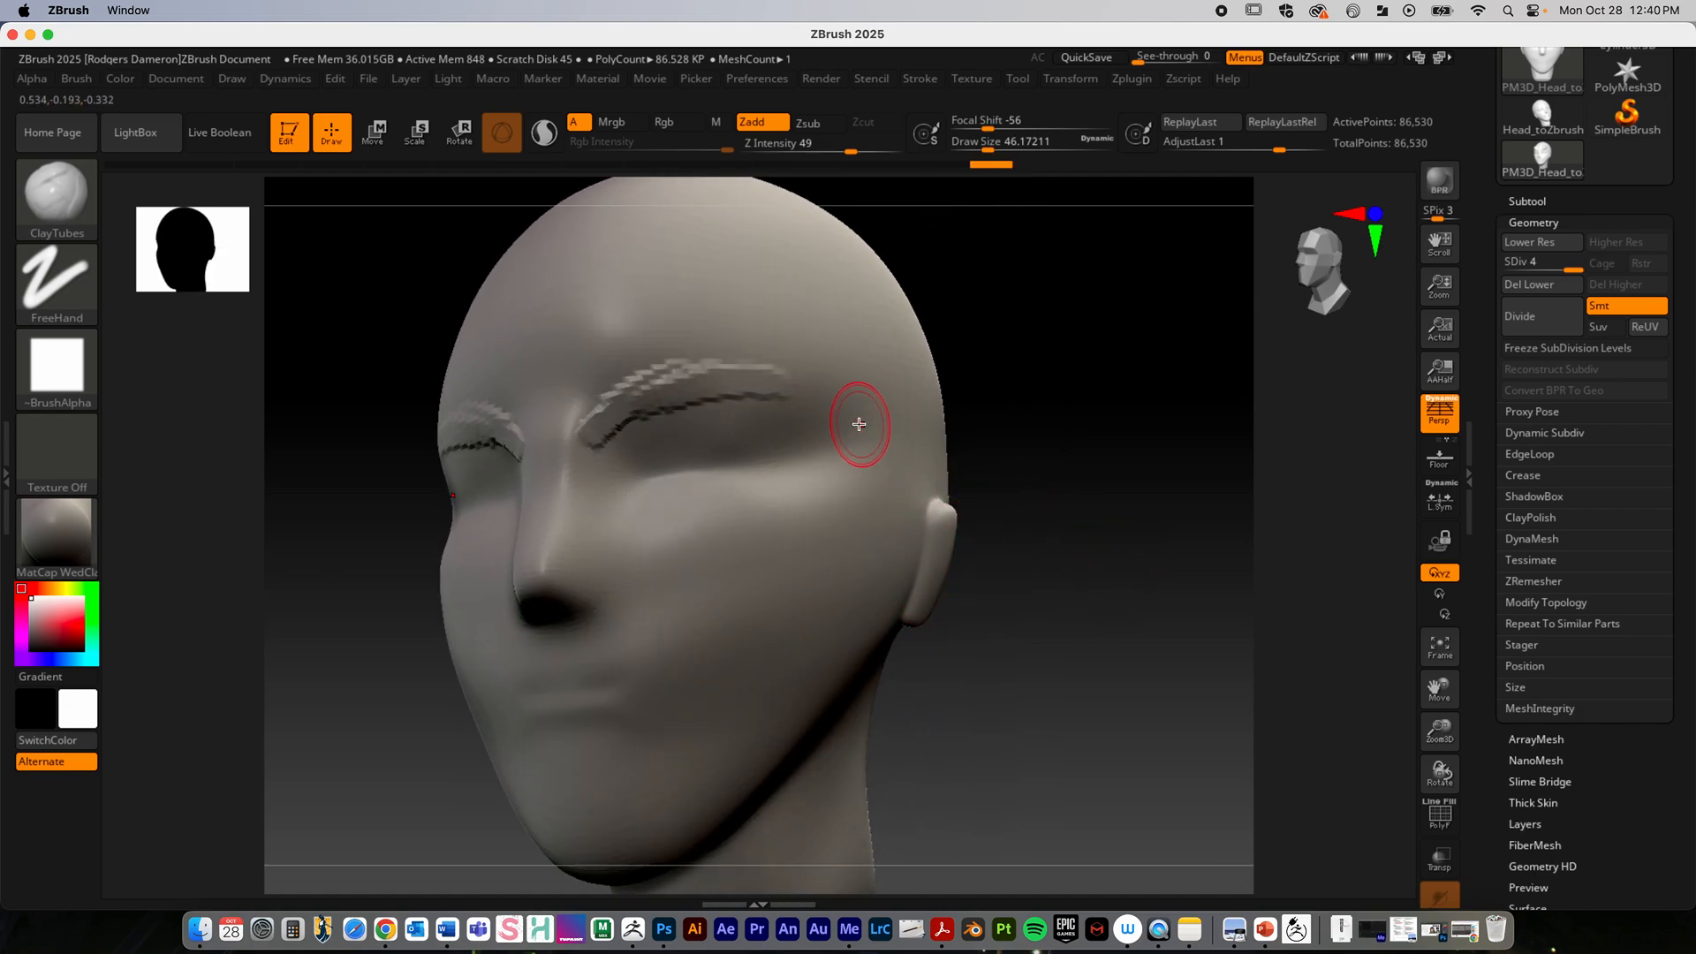
pyautogui.moveTo(863, 427); pyautogui.dragTo(851, 428, button='right')
pyautogui.click(1542, 324)
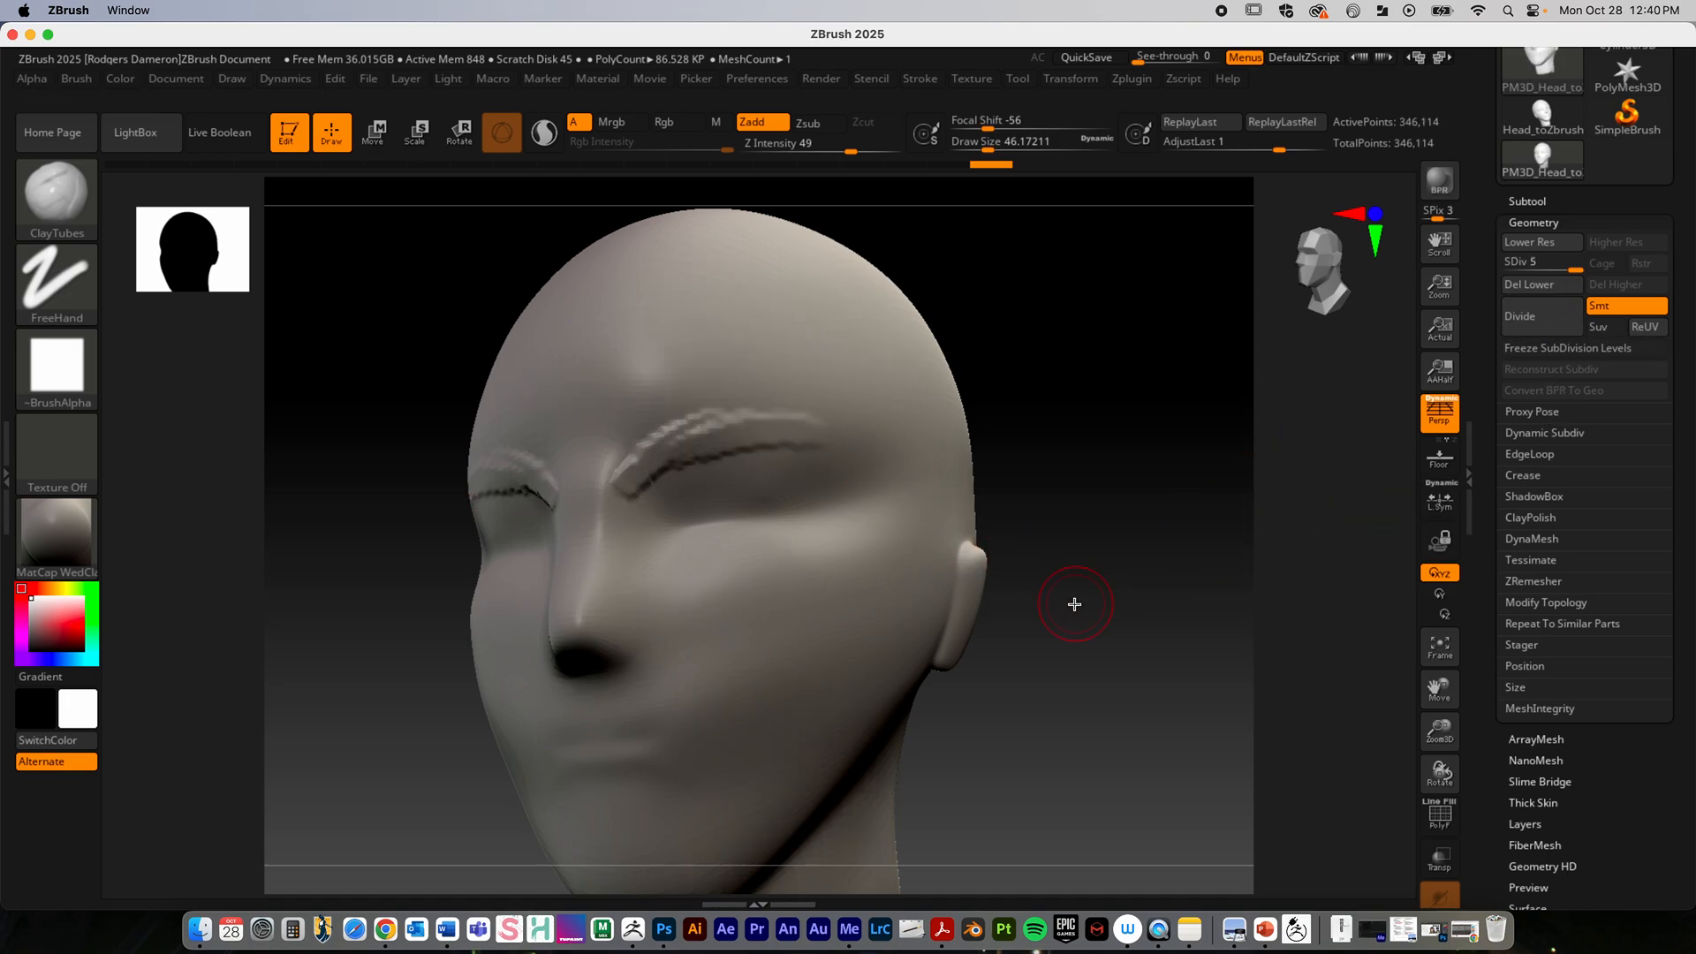
pyautogui.moveTo(1028, 582); pyautogui.dragTo(1086, 542)
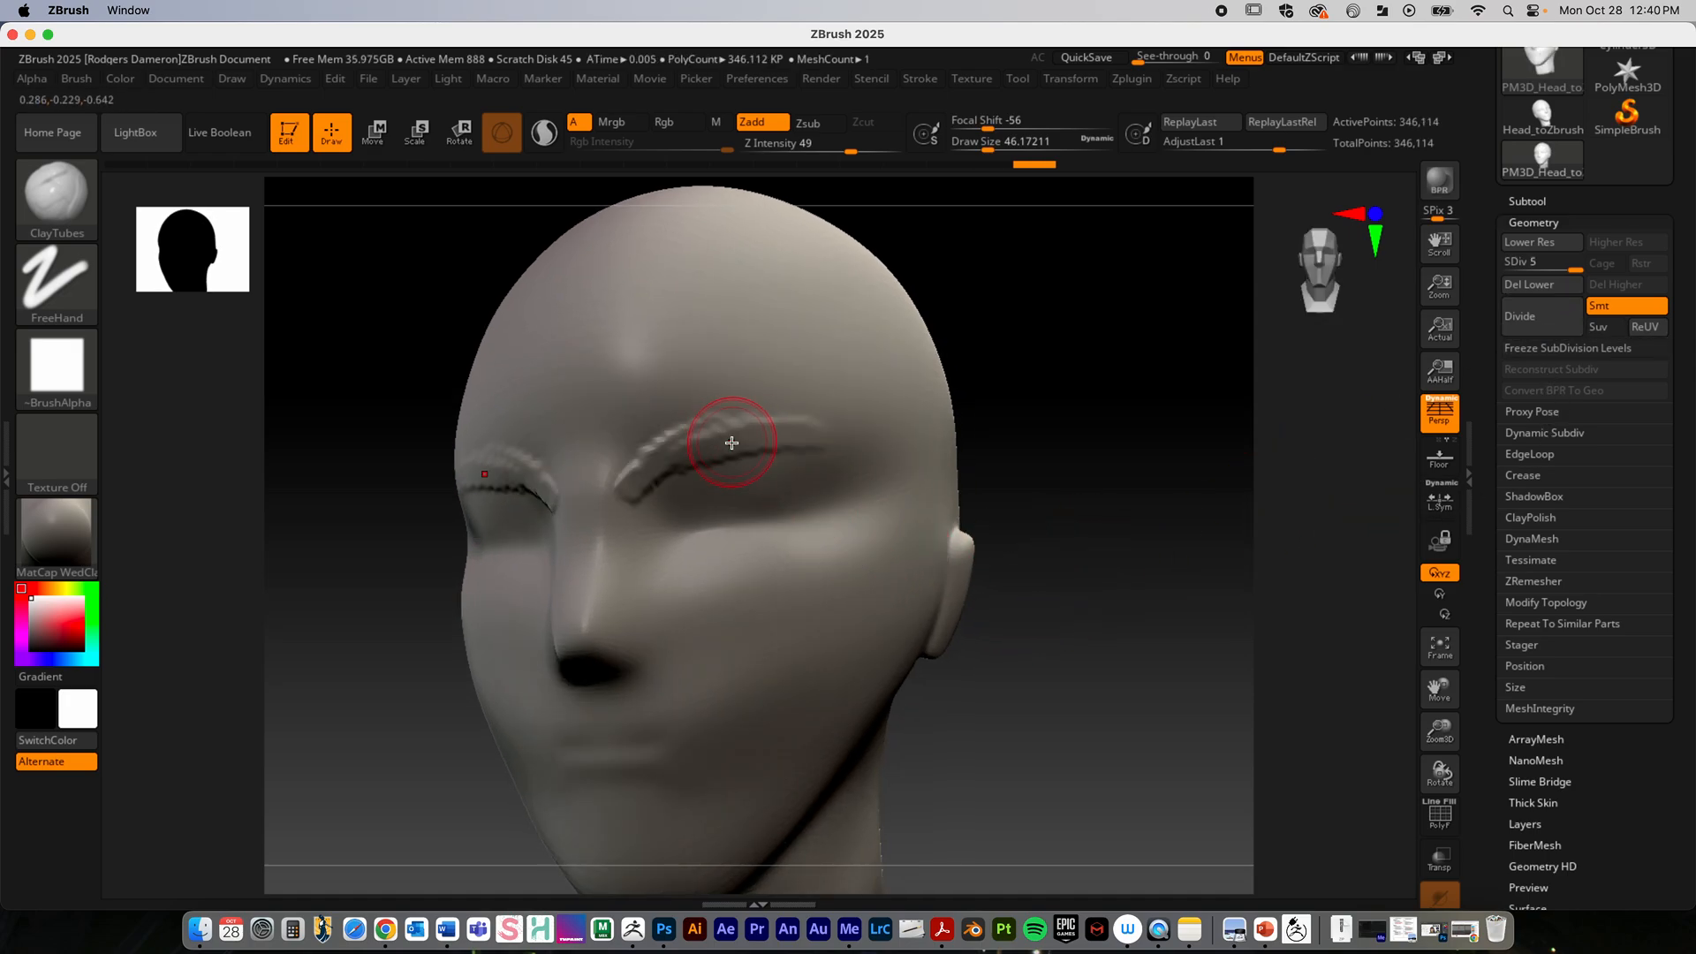
# Step: Set the ClayTubes brush's Z Intensity to 10 and its draw size to about 49
pyautogui.press('space')
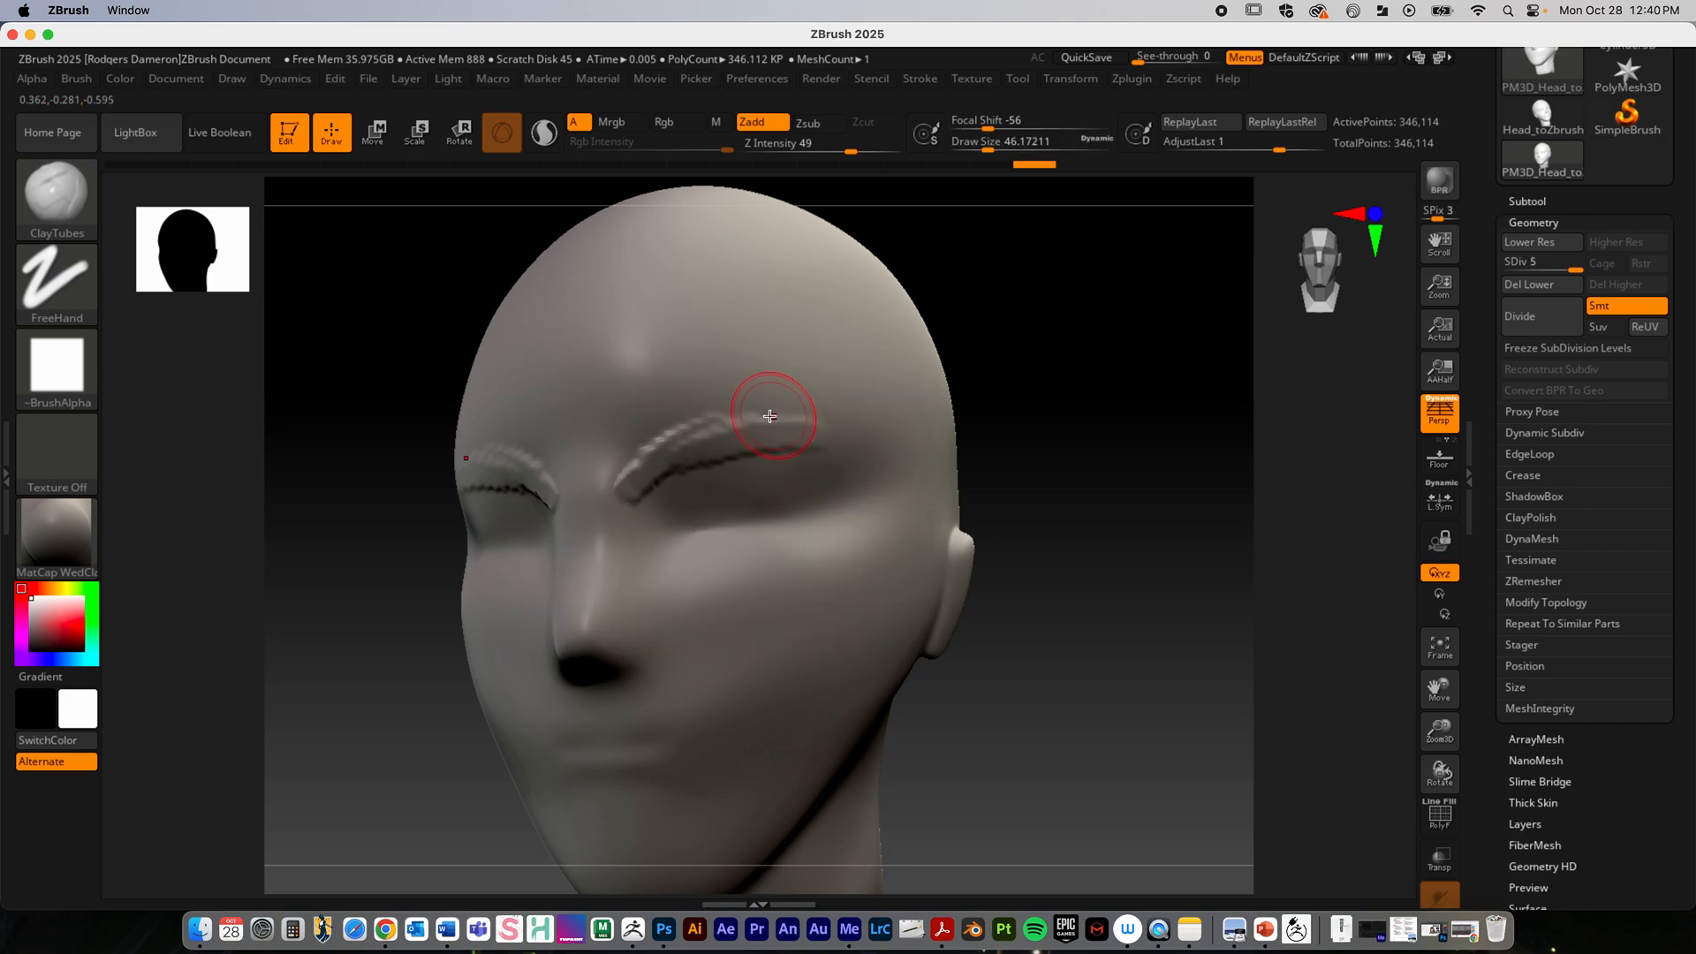
pyautogui.press('space')
pyautogui.press('space')
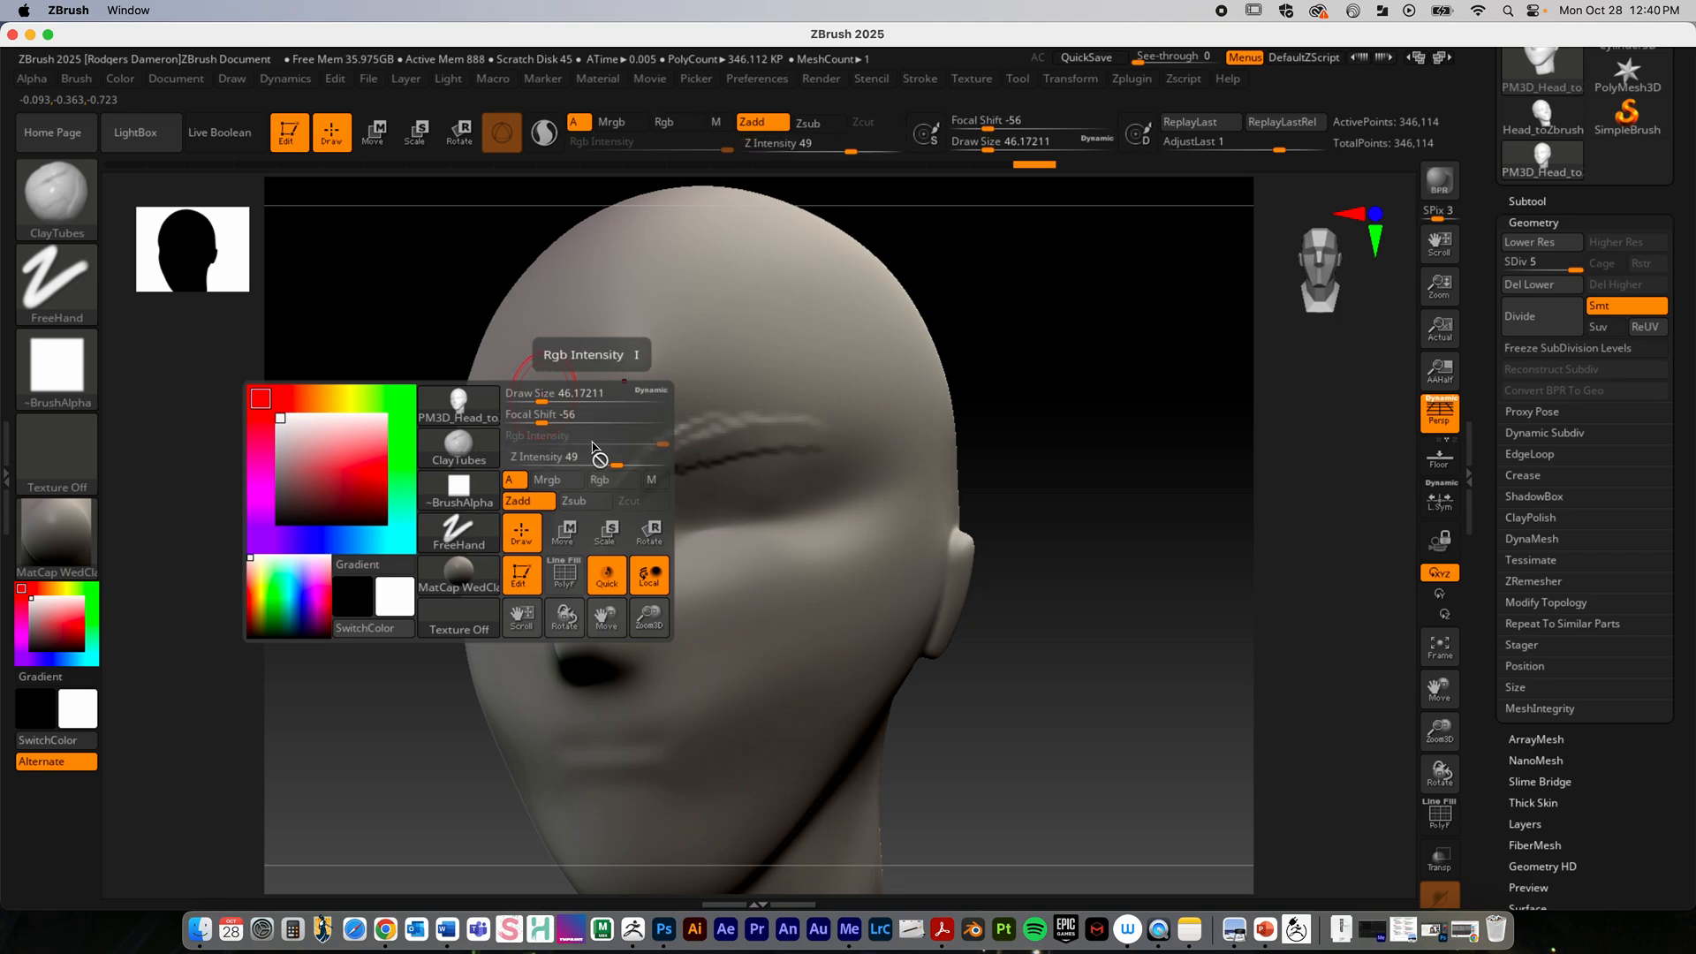
pyautogui.moveTo(542, 400); pyautogui.dragTo(557, 404)
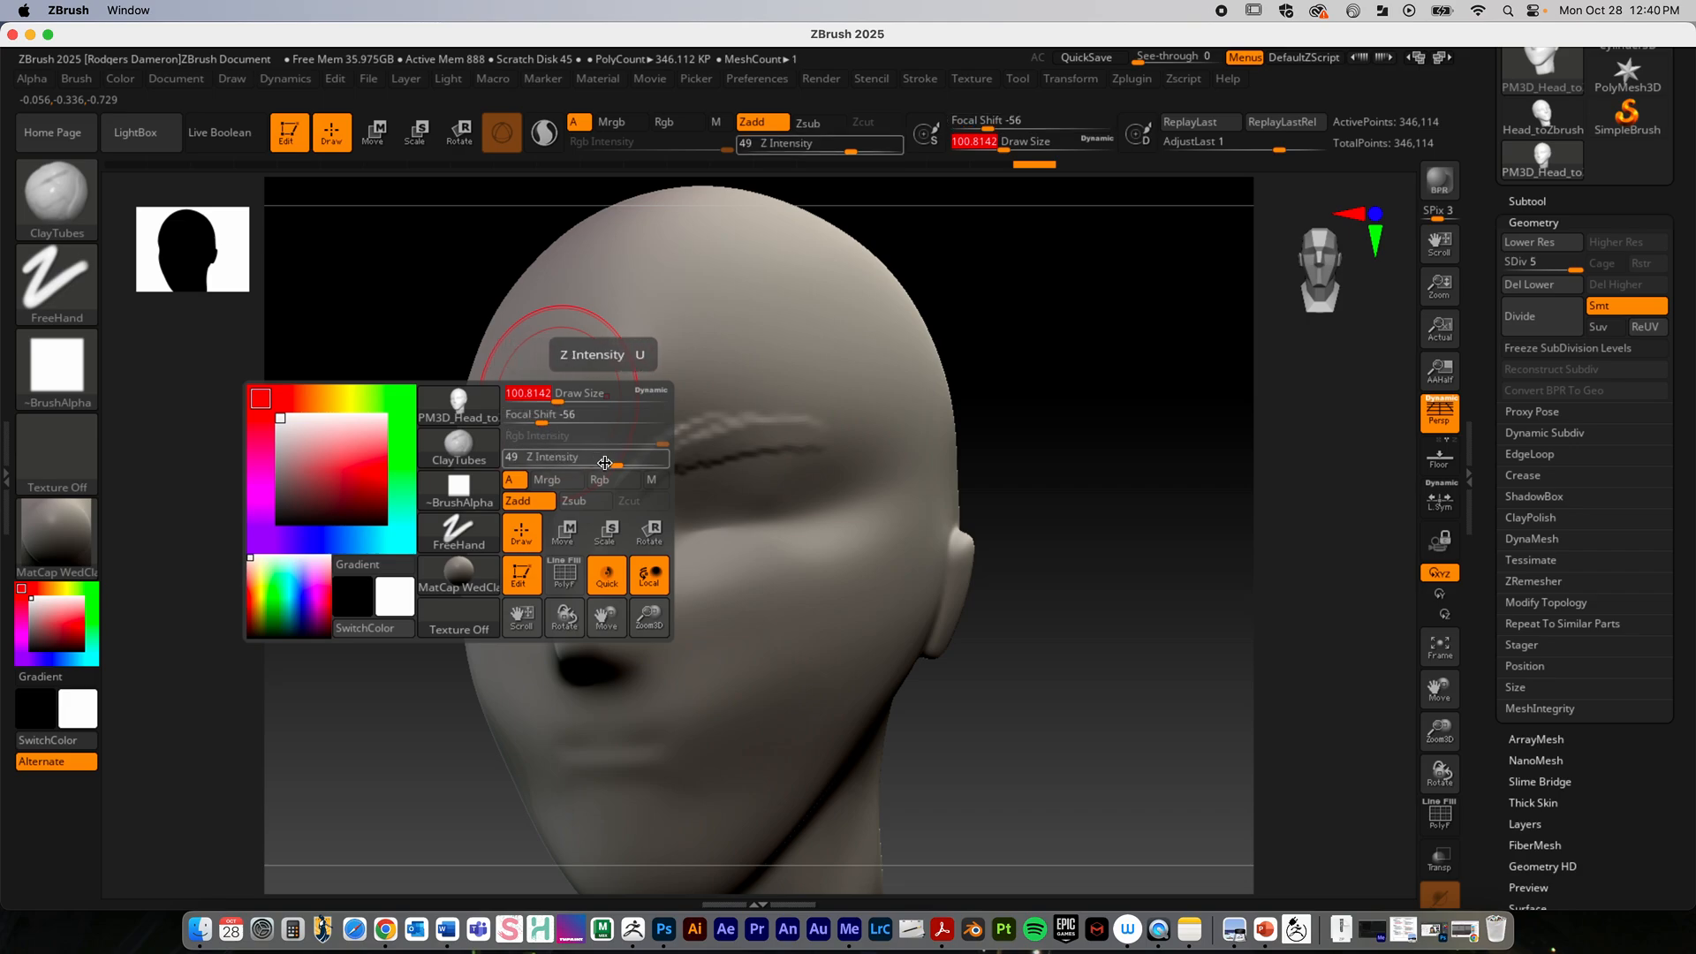
pyautogui.moveTo(608, 460); pyautogui.dragTo(600, 463)
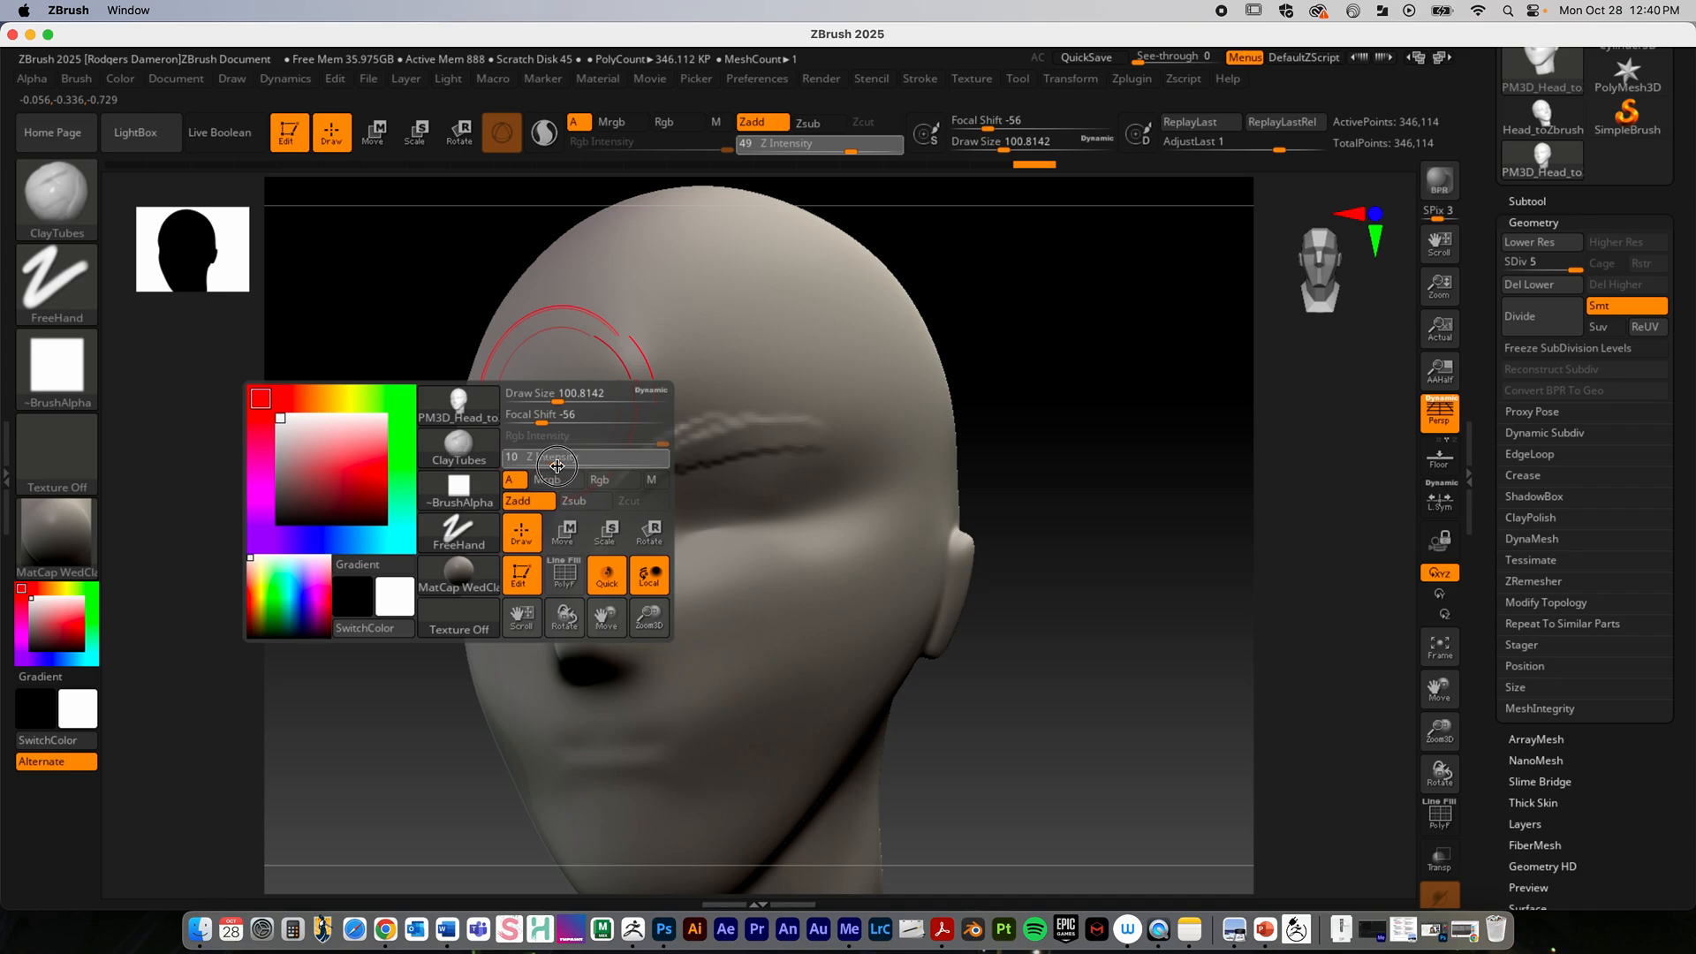
pyautogui.moveTo(557, 403); pyautogui.dragTo(549, 405)
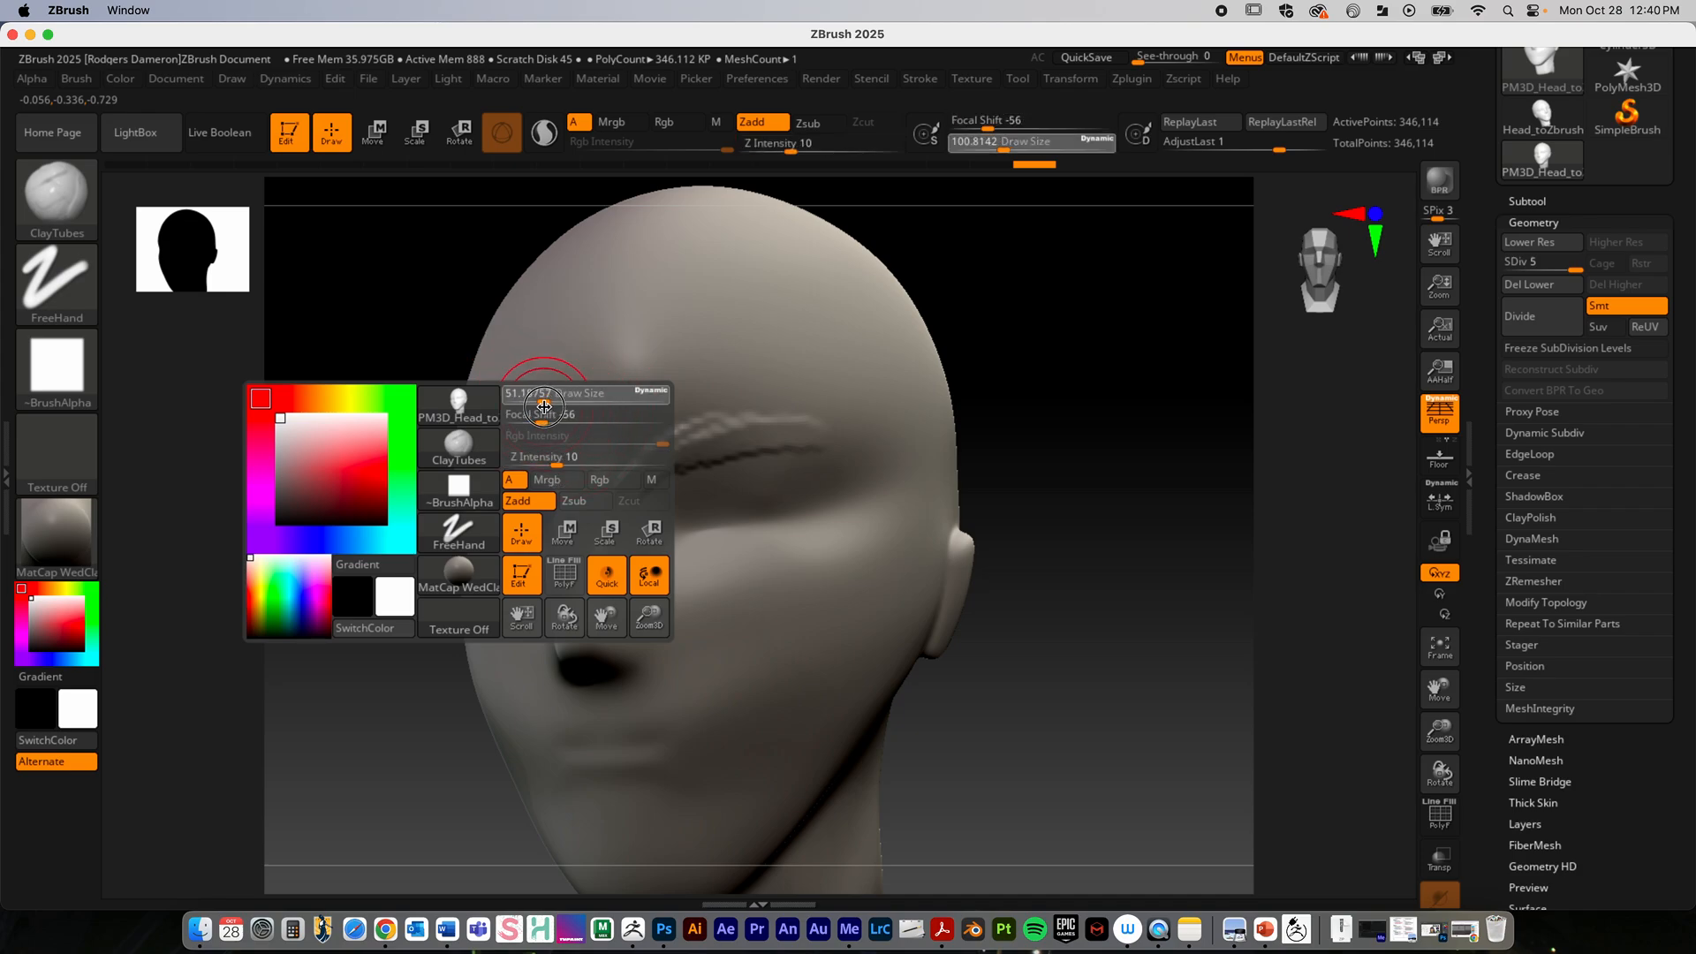
# Step: Build up light strokes between the brows down onto the nose bridge, undoing the excess central strokes
pyautogui.moveTo(643, 453); pyautogui.dragTo(597, 517)
pyautogui.moveTo(606, 450); pyautogui.dragTo(587, 519)
pyautogui.moveTo(972, 362)
pyautogui.mouseDown()
pyautogui.moveTo(1108, 536)
pyautogui.moveTo(1090, 507)
pyautogui.mouseUp()
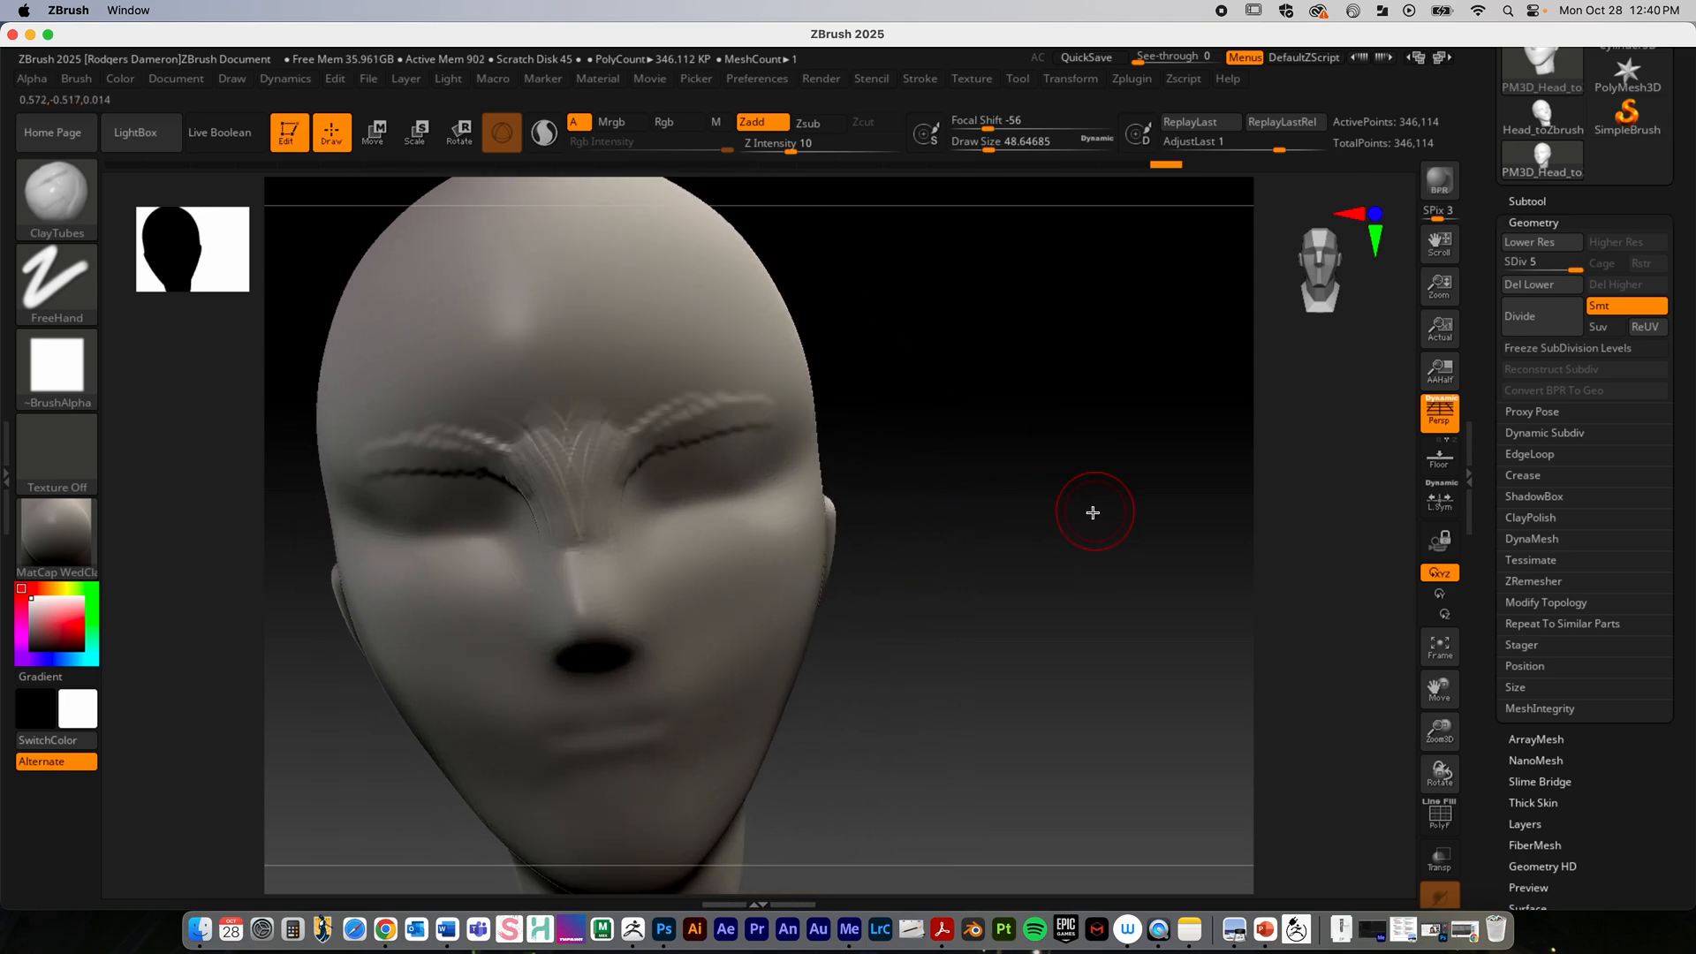
pyautogui.press('ctrl')
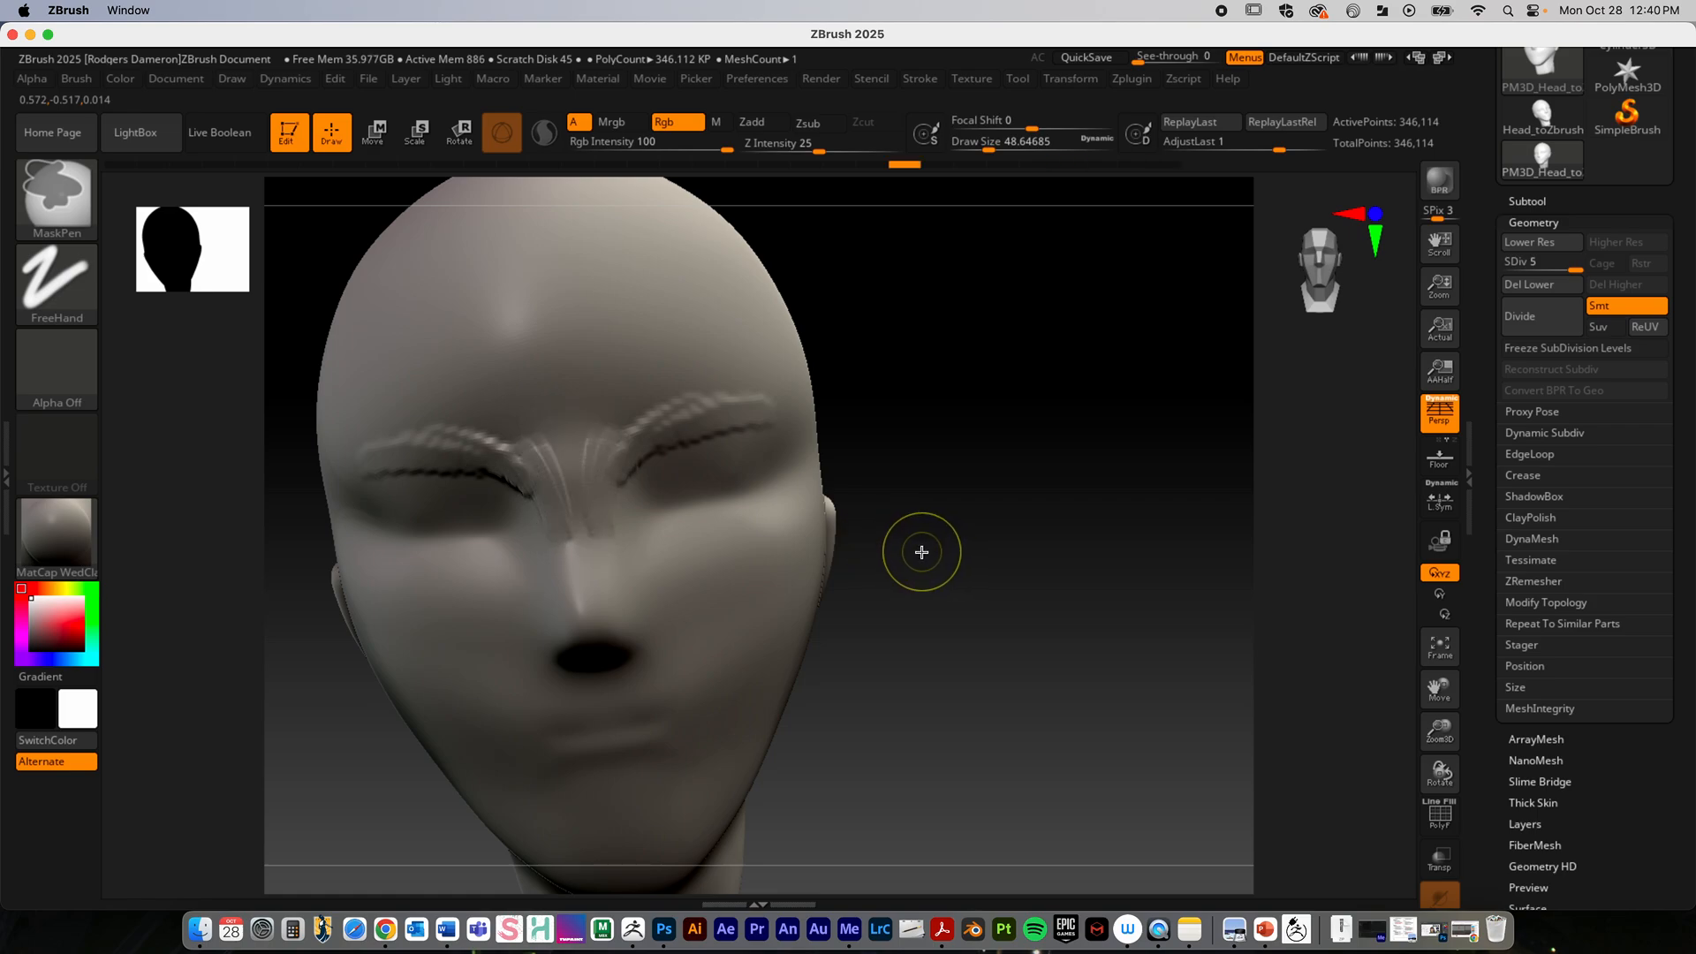
pyautogui.moveTo(919, 553)
pyautogui.mouseDown()
pyautogui.moveTo(992, 533)
pyautogui.moveTo(949, 497)
pyautogui.mouseUp()
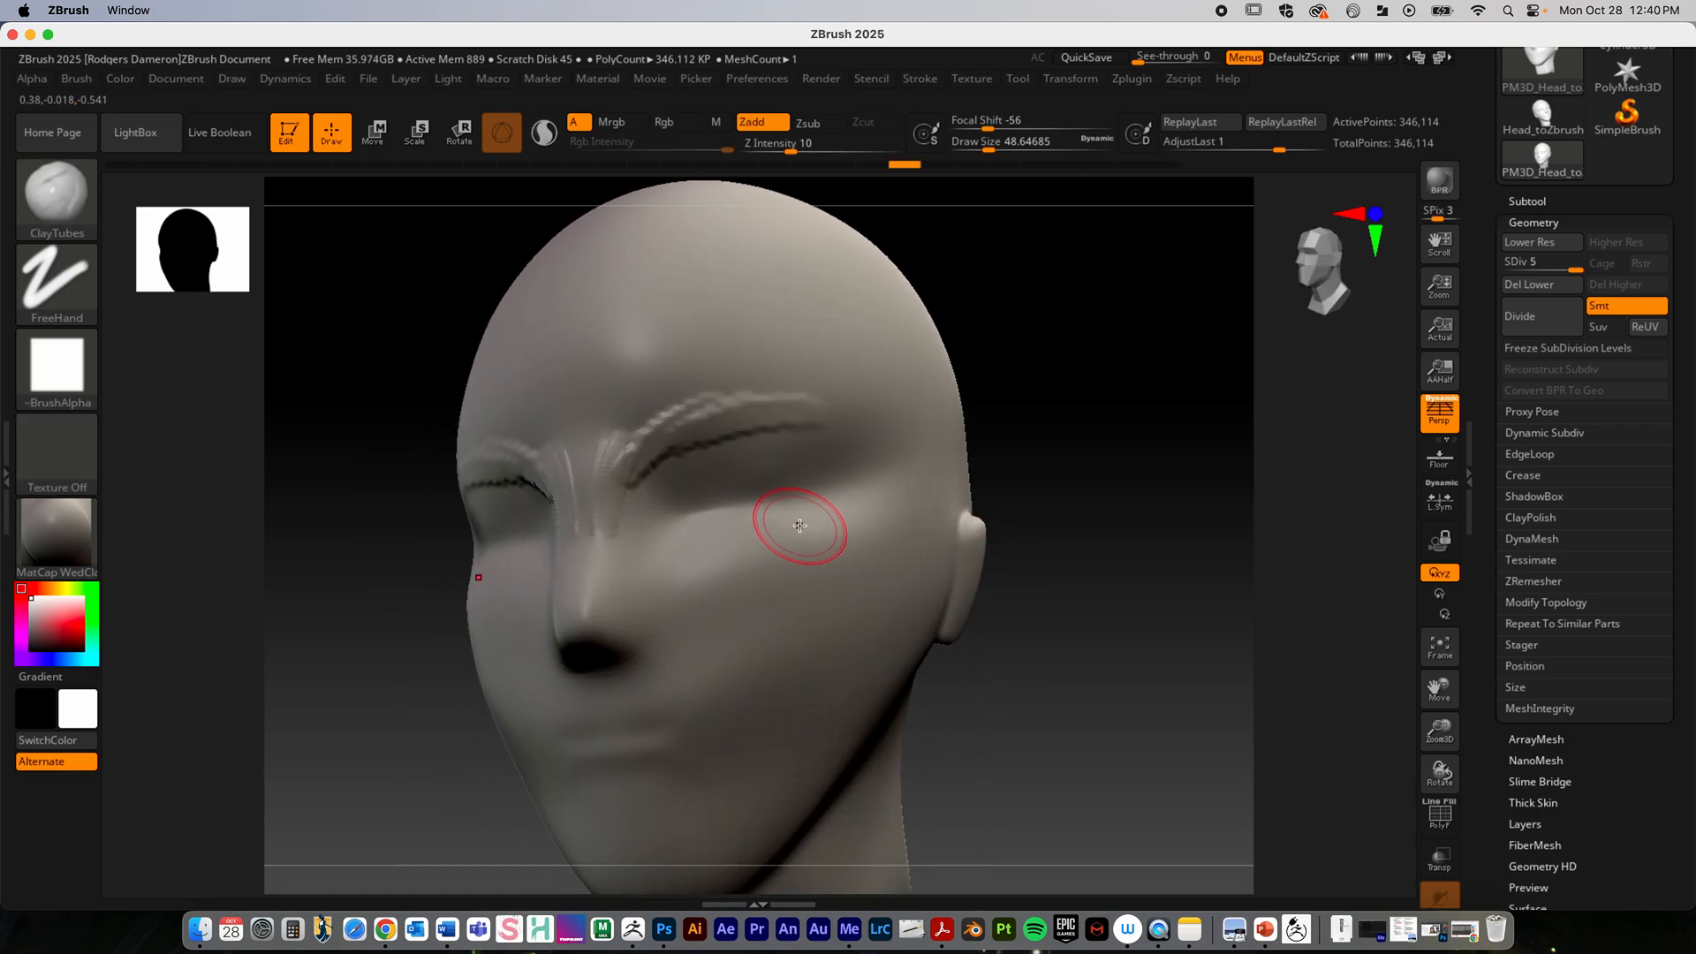
# Step: Build up broad symmetrical ClayTubes strokes above the brows, sweeping outward toward the temples
pyautogui.moveTo(720, 351); pyautogui.dragTo(750, 330)
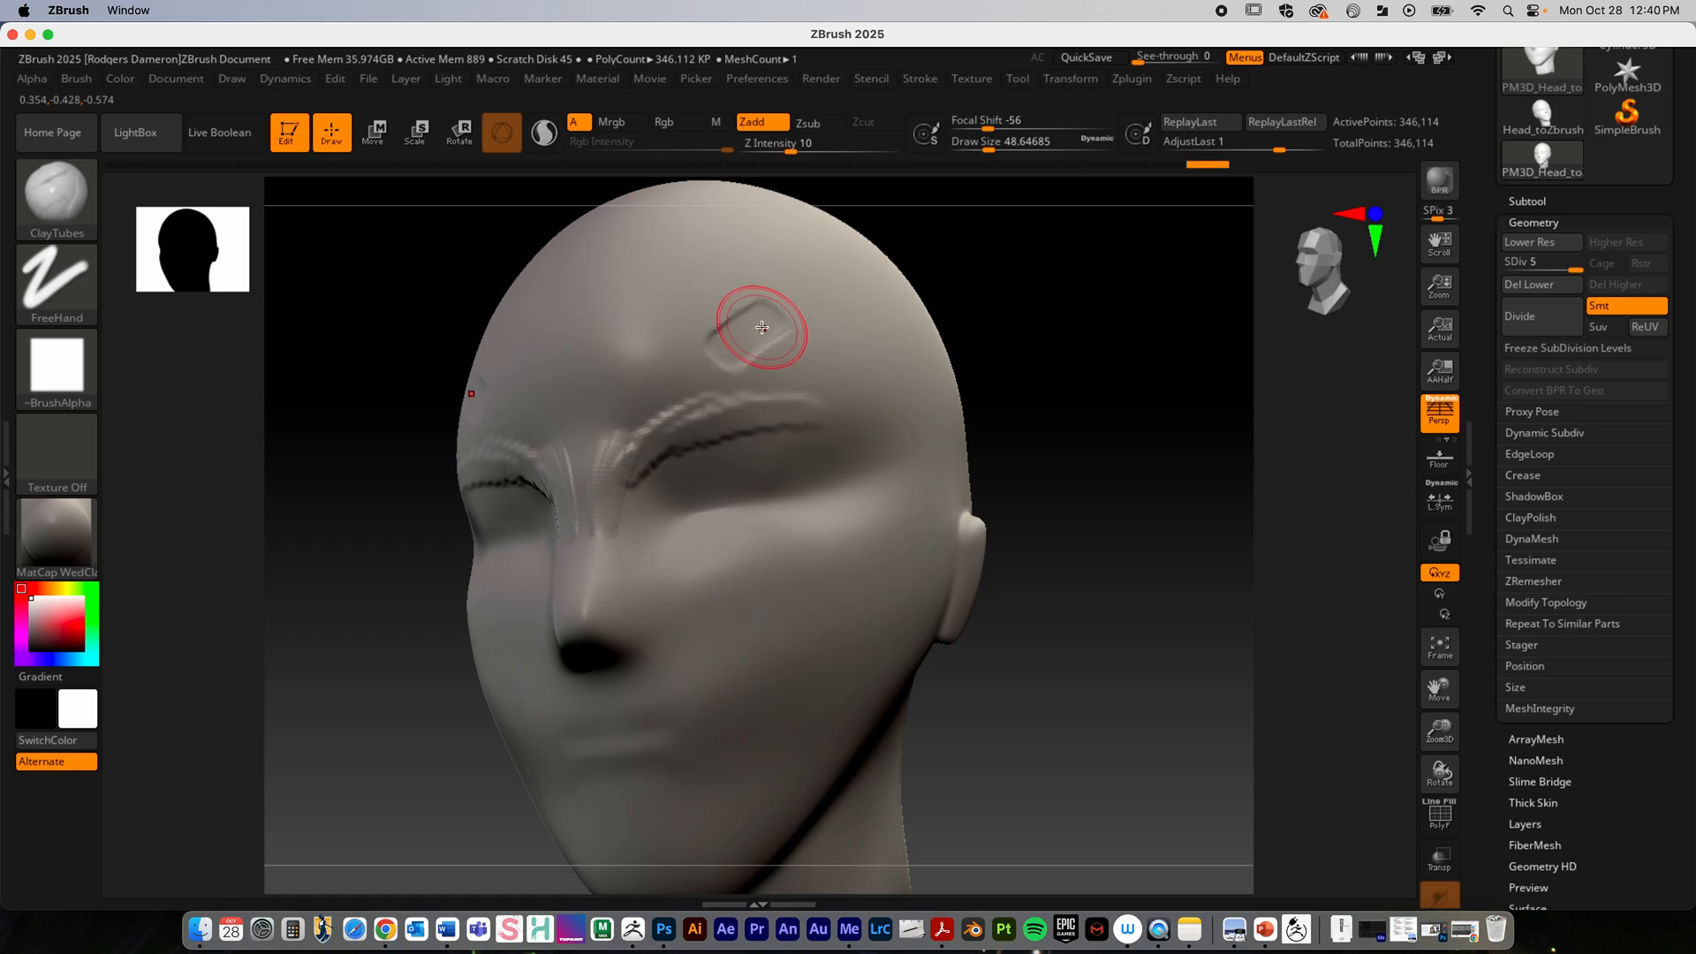
pyautogui.moveTo(1135, 484); pyautogui.dragTo(1124, 500)
pyautogui.moveTo(767, 348)
pyautogui.mouseDown()
pyautogui.moveTo(798, 318)
pyautogui.moveTo(761, 352)
pyautogui.moveTo(788, 343)
pyautogui.mouseUp()
pyautogui.moveTo(1114, 487); pyautogui.dragTo(1007, 485)
pyautogui.keyDown('ctrl'); pyautogui.moveTo(962, 500); pyautogui.dragTo(1033, 492, button='right'); pyautogui.keyUp('ctrl')
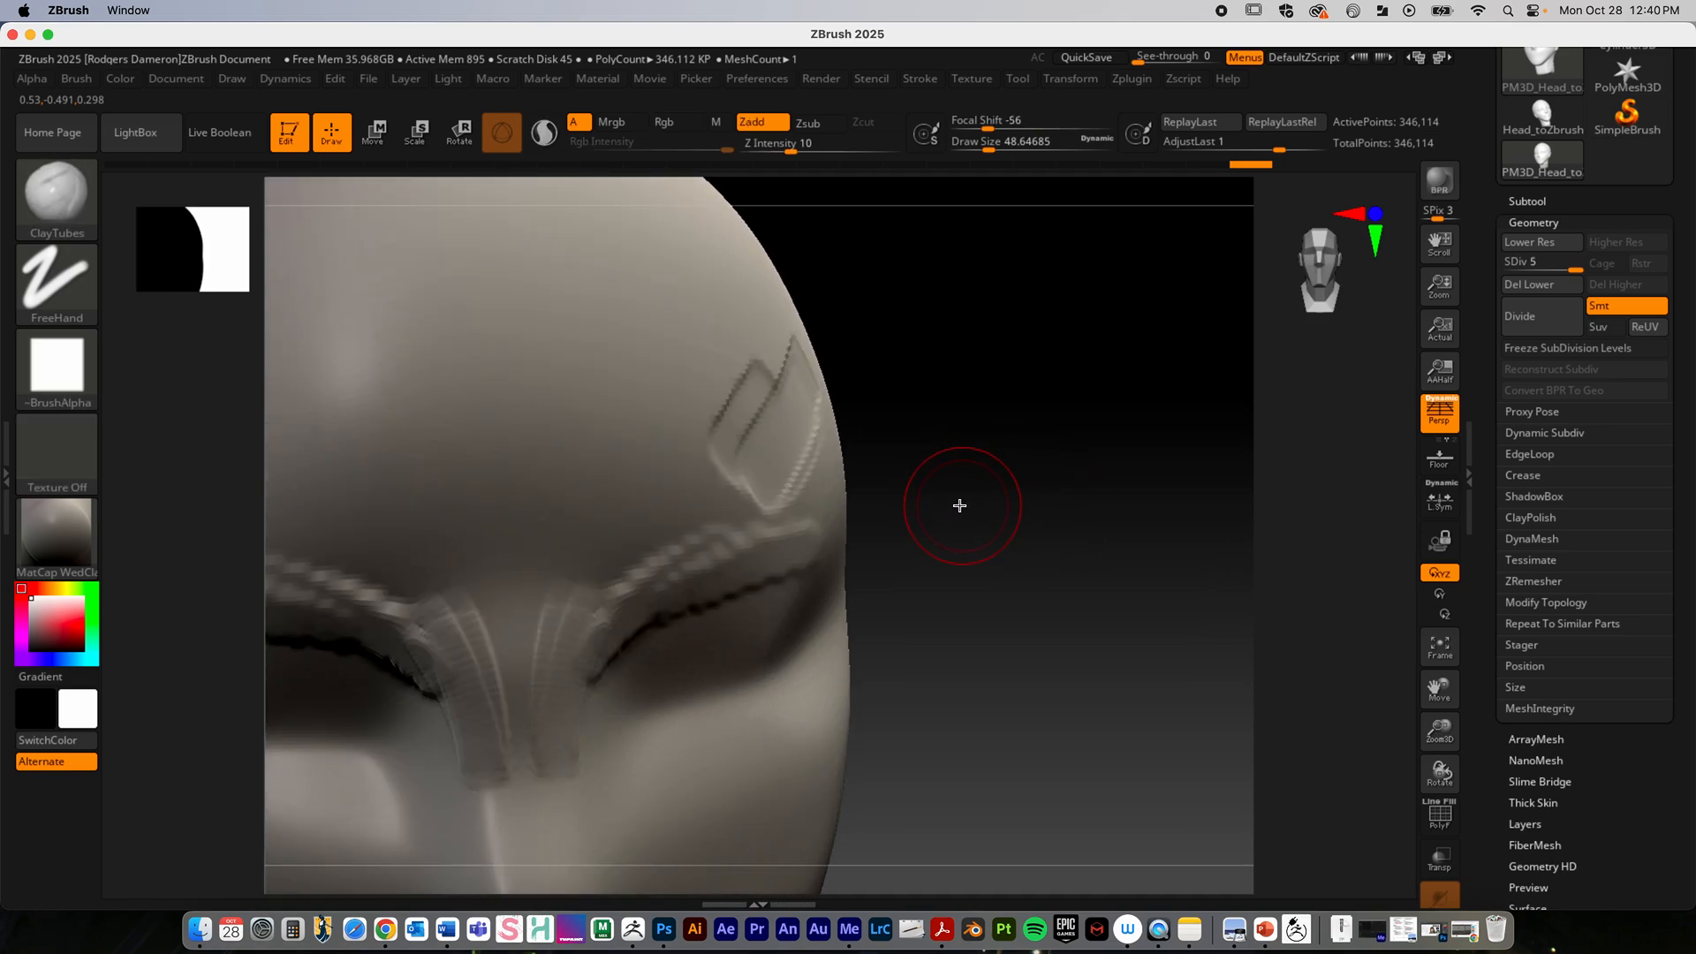
pyautogui.moveTo(807, 481)
pyautogui.mouseDown()
pyautogui.moveTo(814, 462)
pyautogui.moveTo(778, 522)
pyautogui.moveTo(840, 389)
pyautogui.moveTo(822, 389)
pyautogui.moveTo(752, 552)
pyautogui.moveTo(875, 389)
pyautogui.moveTo(976, 477)
pyautogui.moveTo(990, 585)
pyautogui.moveTo(989, 542)
pyautogui.mouseUp()
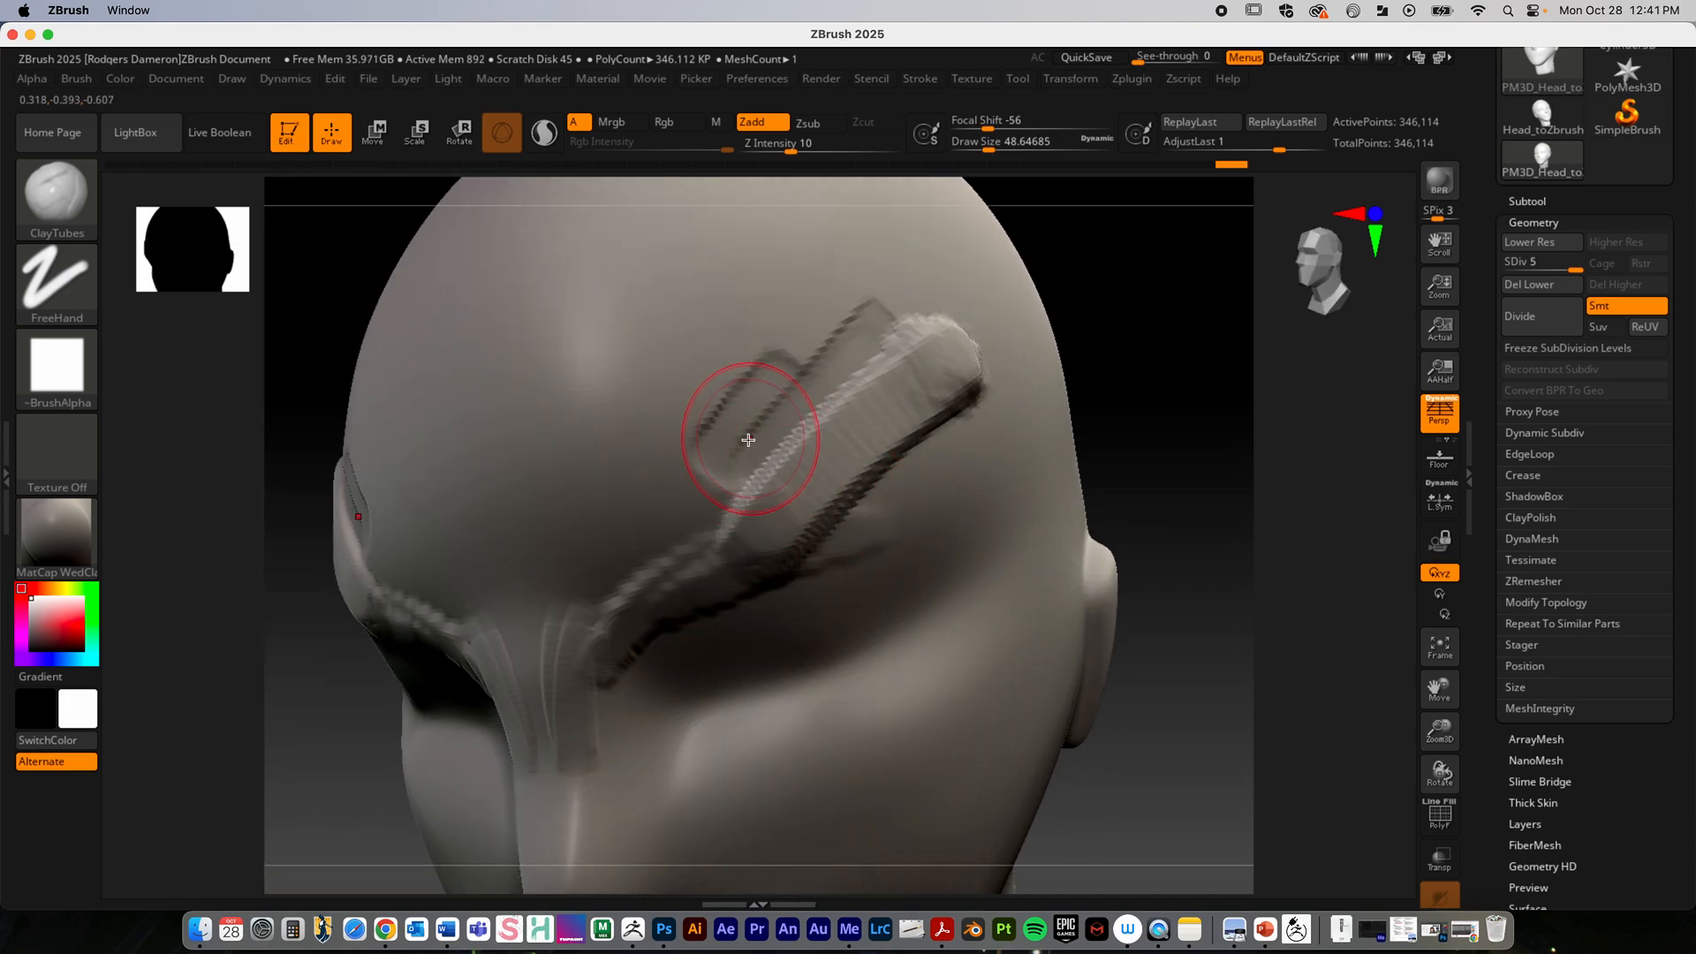
pyautogui.moveTo(757, 485)
pyautogui.mouseDown()
pyautogui.moveTo(726, 492)
pyautogui.moveTo(757, 379)
pyautogui.moveTo(693, 470)
pyautogui.moveTo(769, 371)
pyautogui.mouseUp()
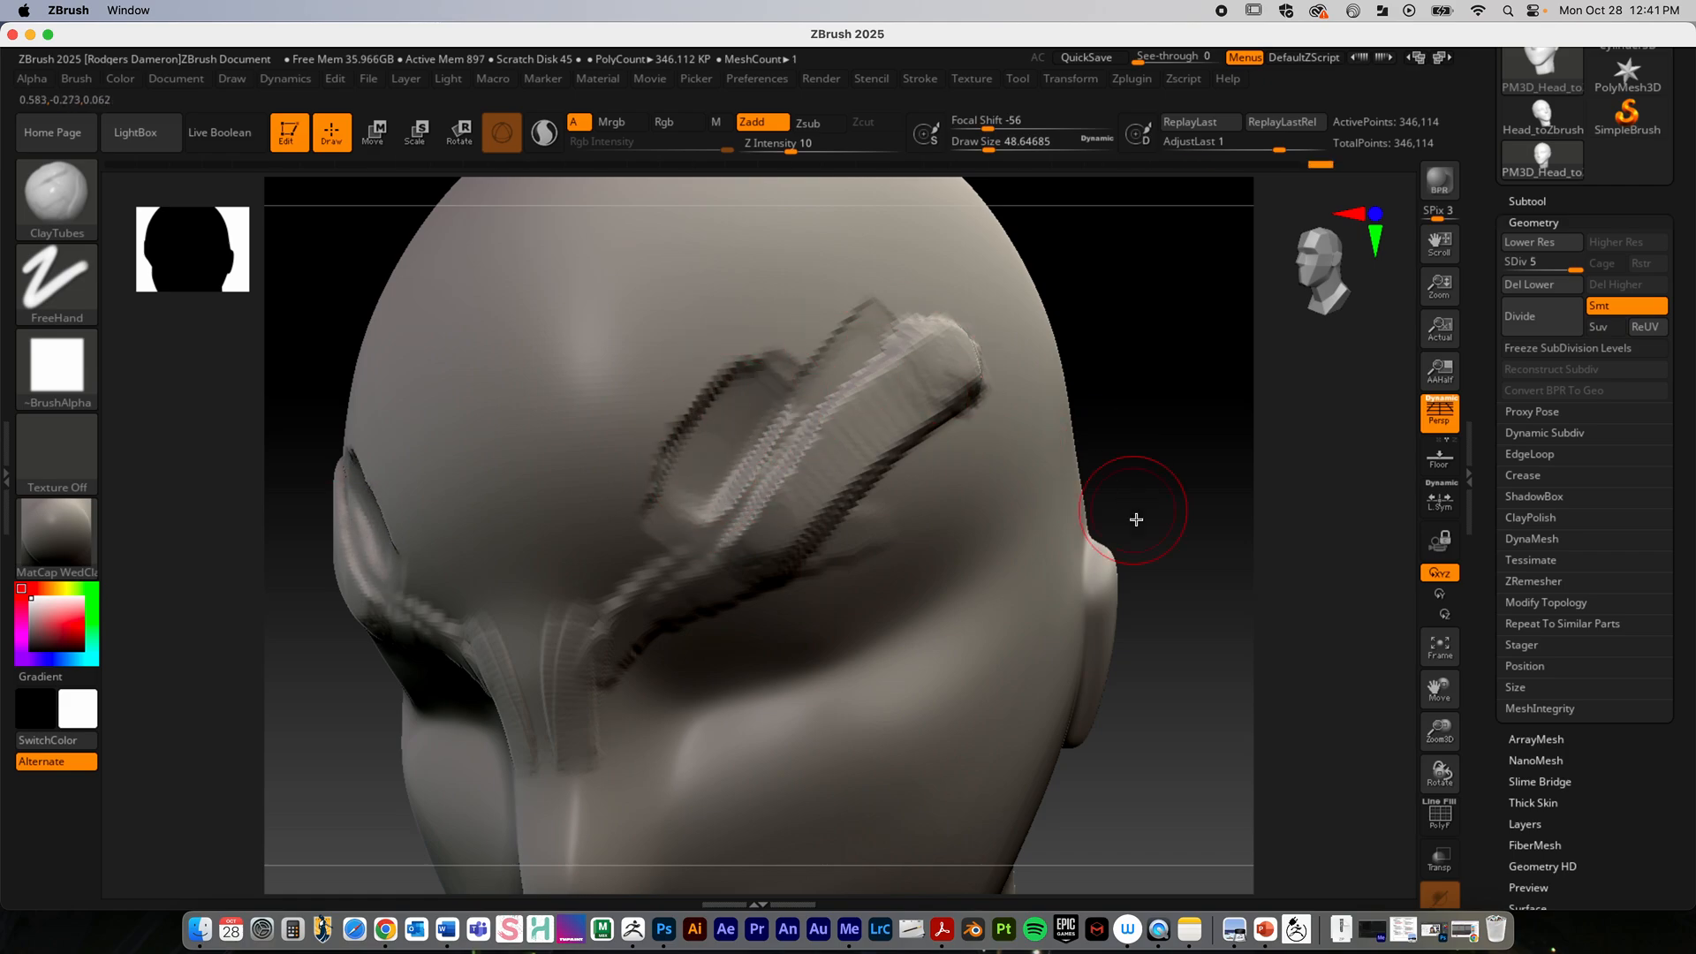
pyautogui.moveTo(1136, 519); pyautogui.dragTo(945, 508)
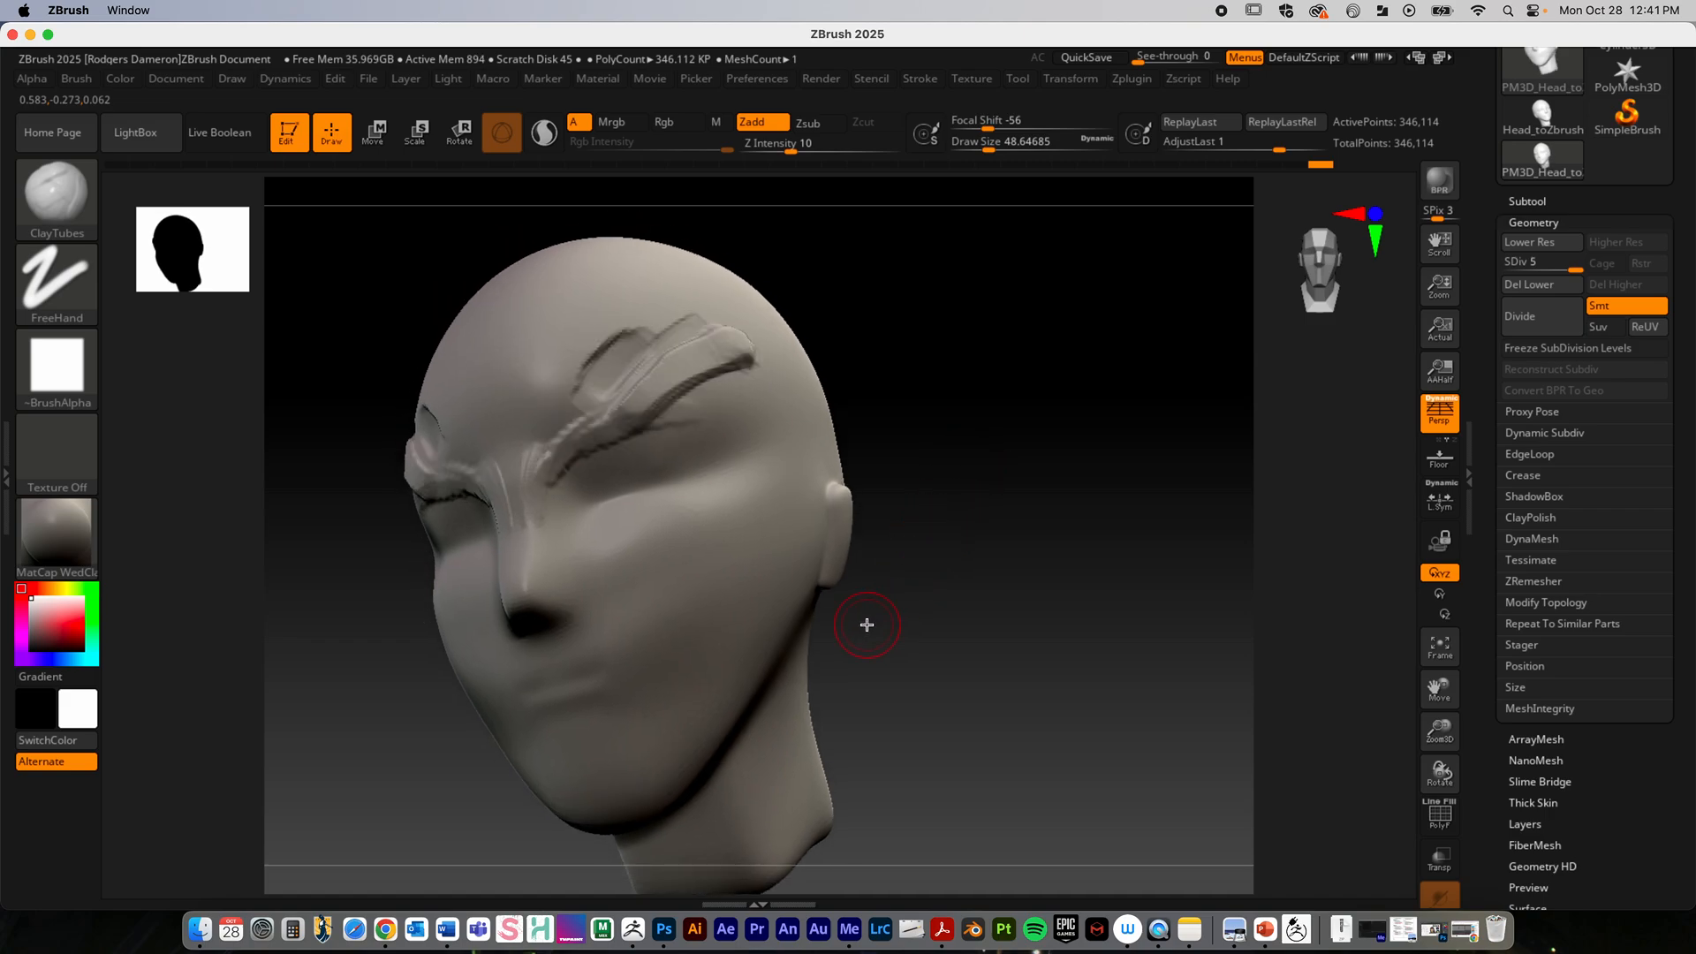
pyautogui.moveTo(1007, 450); pyautogui.dragTo(1053, 572)
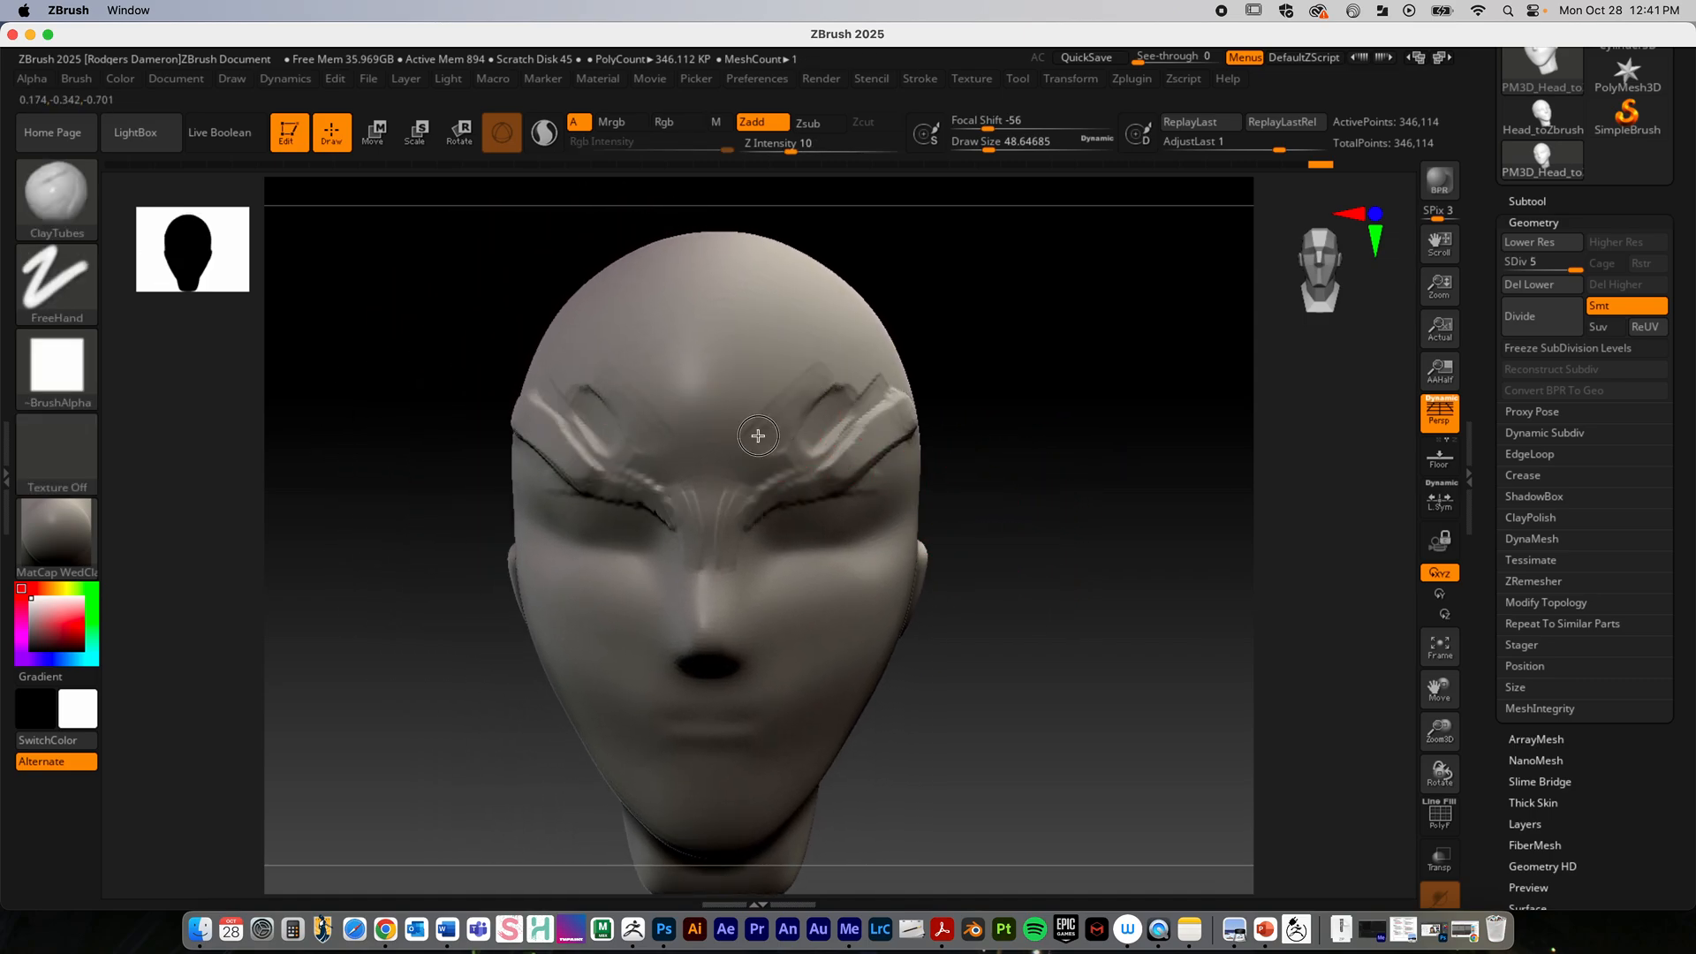
# Step: Add ClayTubes strokes across the lower forehead between the brows and undo the last trial strokes
pyautogui.moveTo(758, 435); pyautogui.dragTo(715, 496)
pyautogui.rightClick(952, 408)
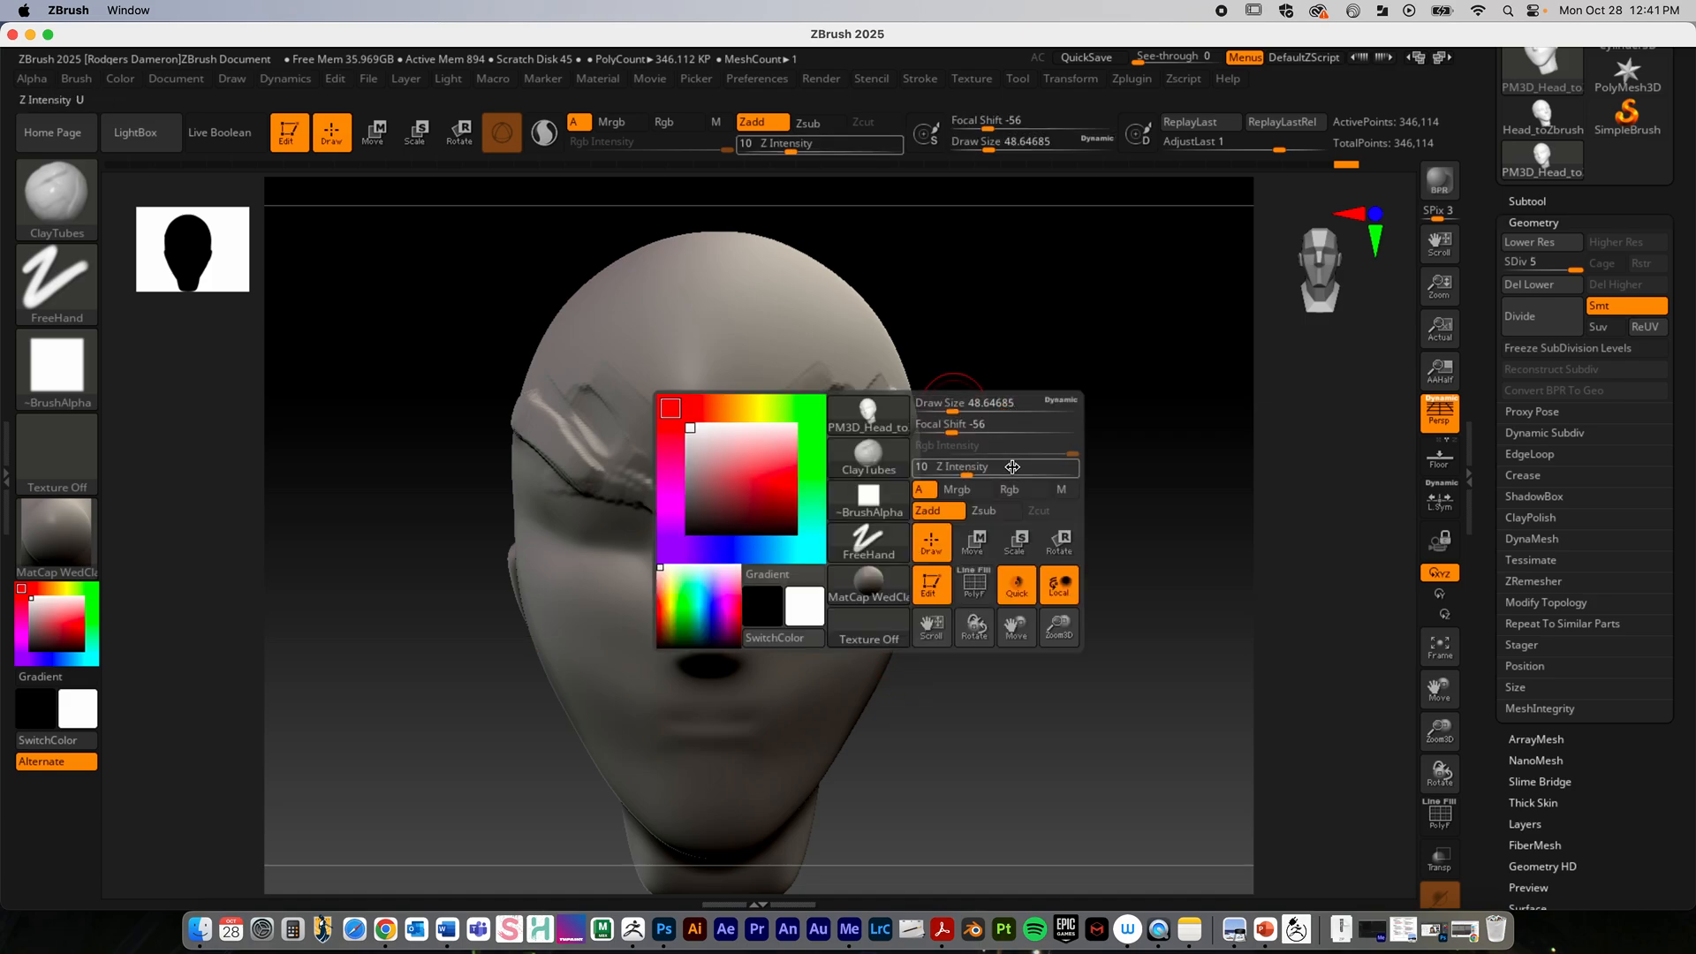
pyautogui.click(994, 514)
pyautogui.hotkey('ctrl', 'z')
pyautogui.hotkey('ctrl', 'z')
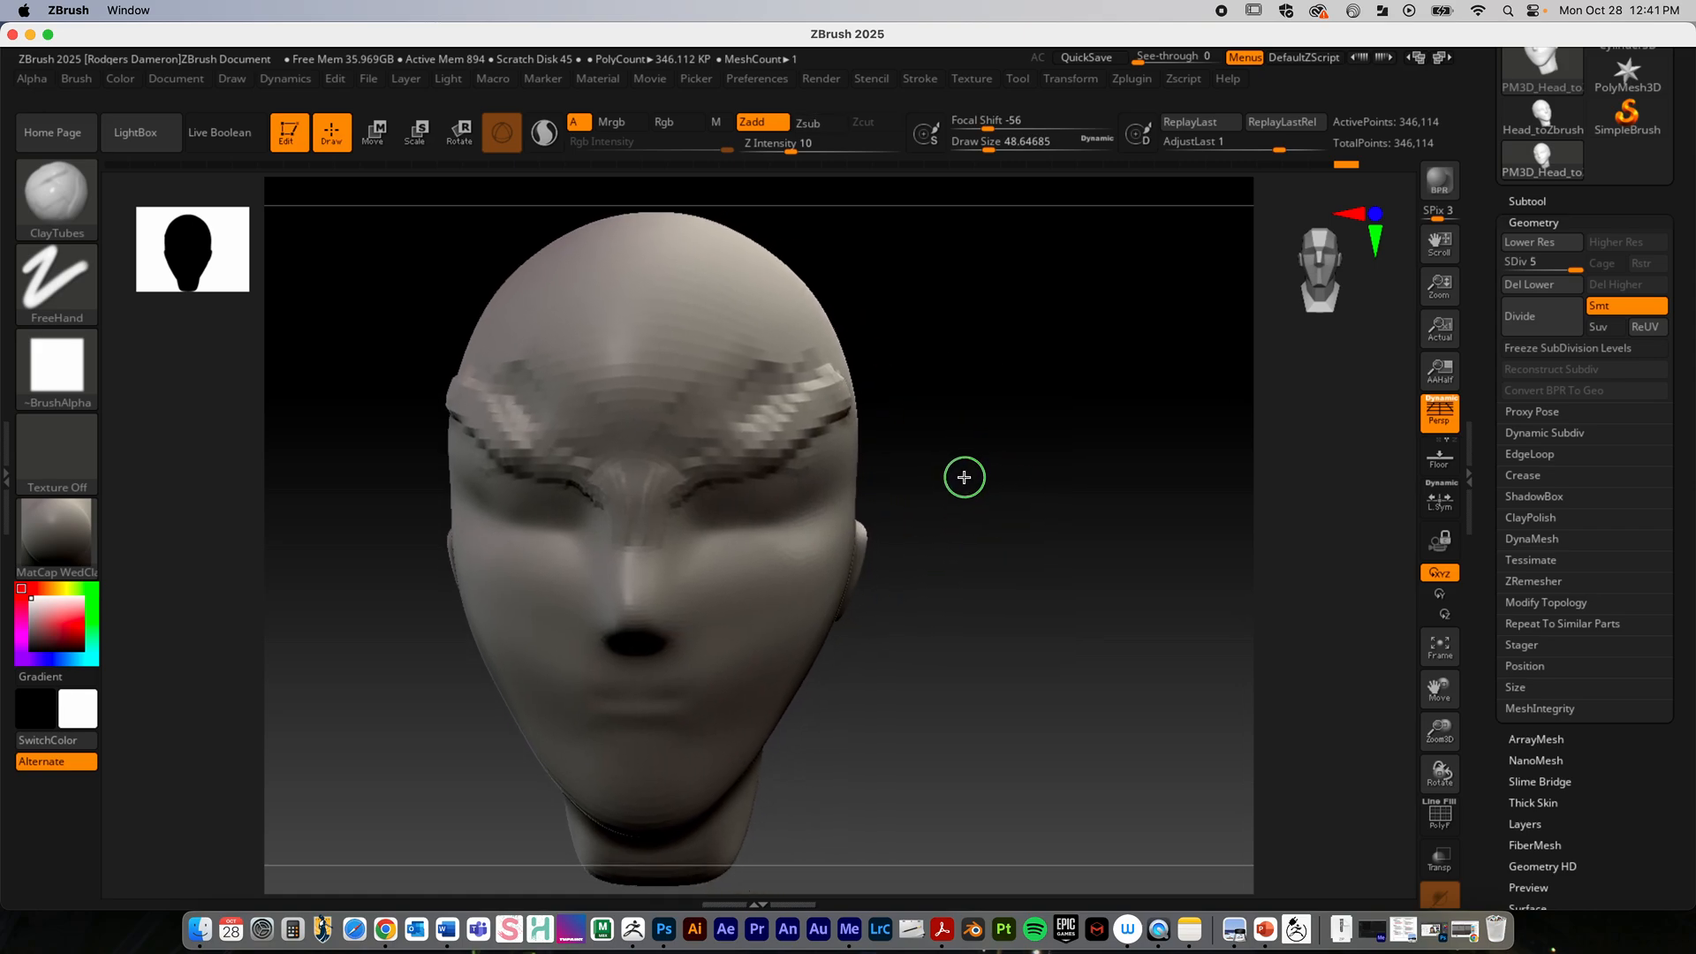
pyautogui.moveTo(979, 547)
pyautogui.keyDown('ctrl'); pyautogui.mouseDown(button='right')
pyautogui.moveTo(866, 485)
pyautogui.moveTo(908, 527)
pyautogui.mouseUp(button='right'); pyautogui.keyUp('ctrl')
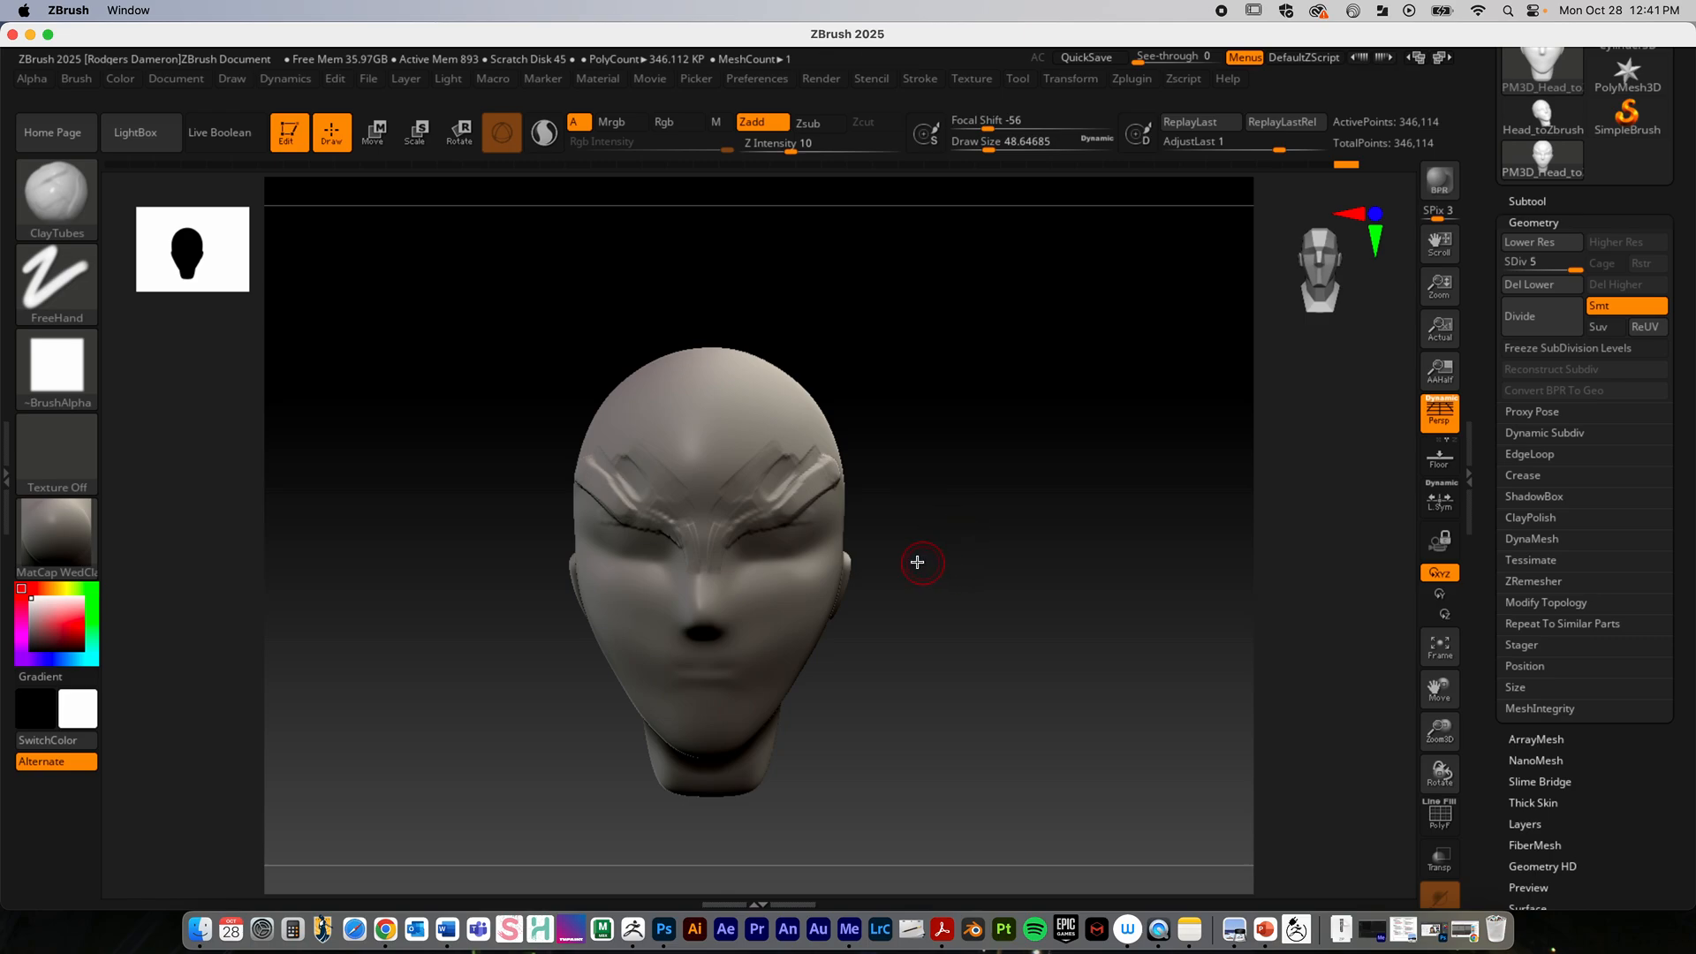
pyautogui.keyDown('alt'); pyautogui.moveTo(917, 562); pyautogui.dragTo(867, 507, button='right'); pyautogui.keyUp('alt')
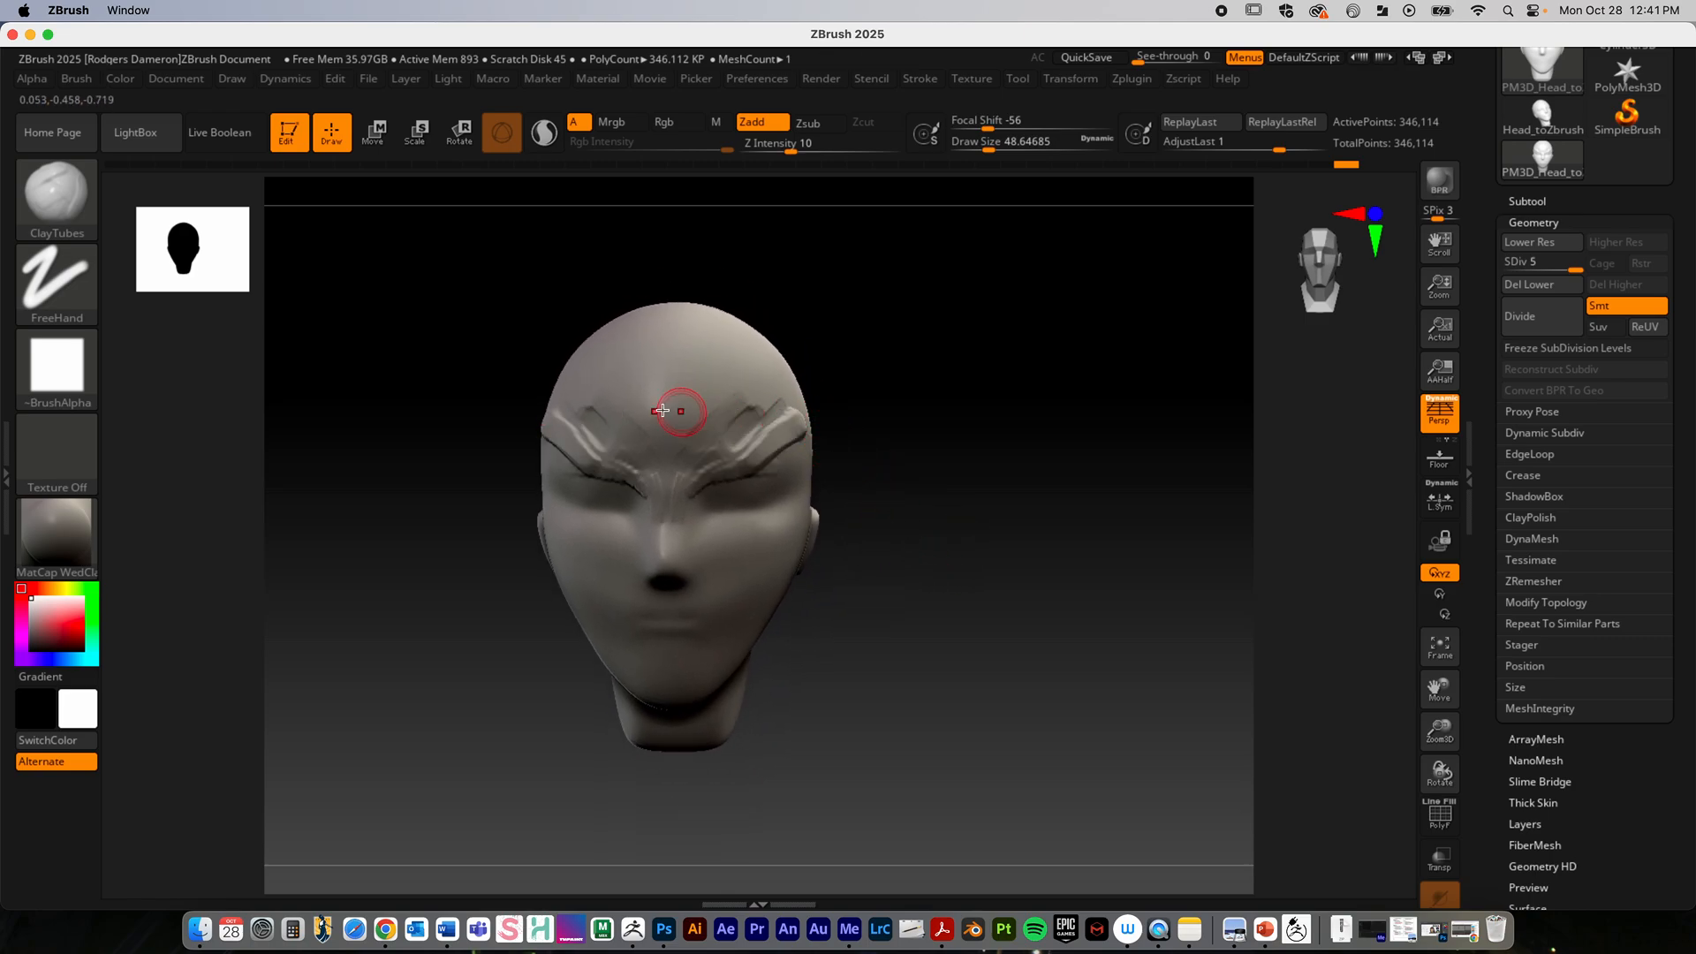
# Step: Filter the brush library to brushes starting with M and select the Move brush
pyautogui.press('space')
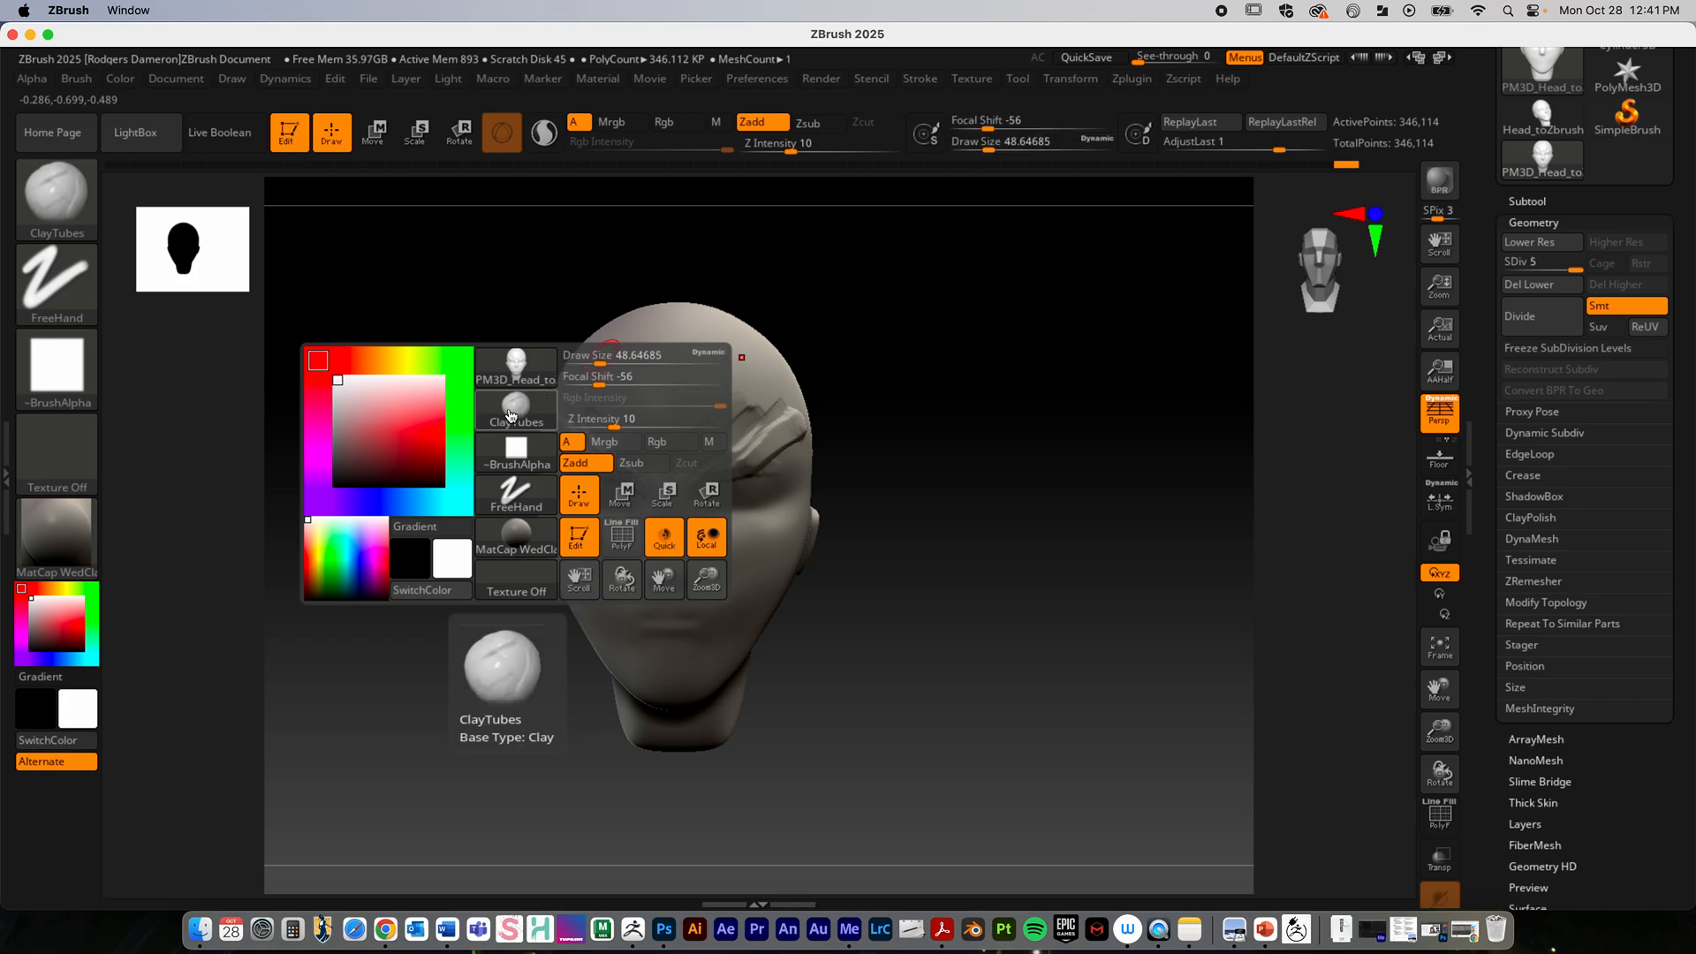
pyautogui.click(60, 202)
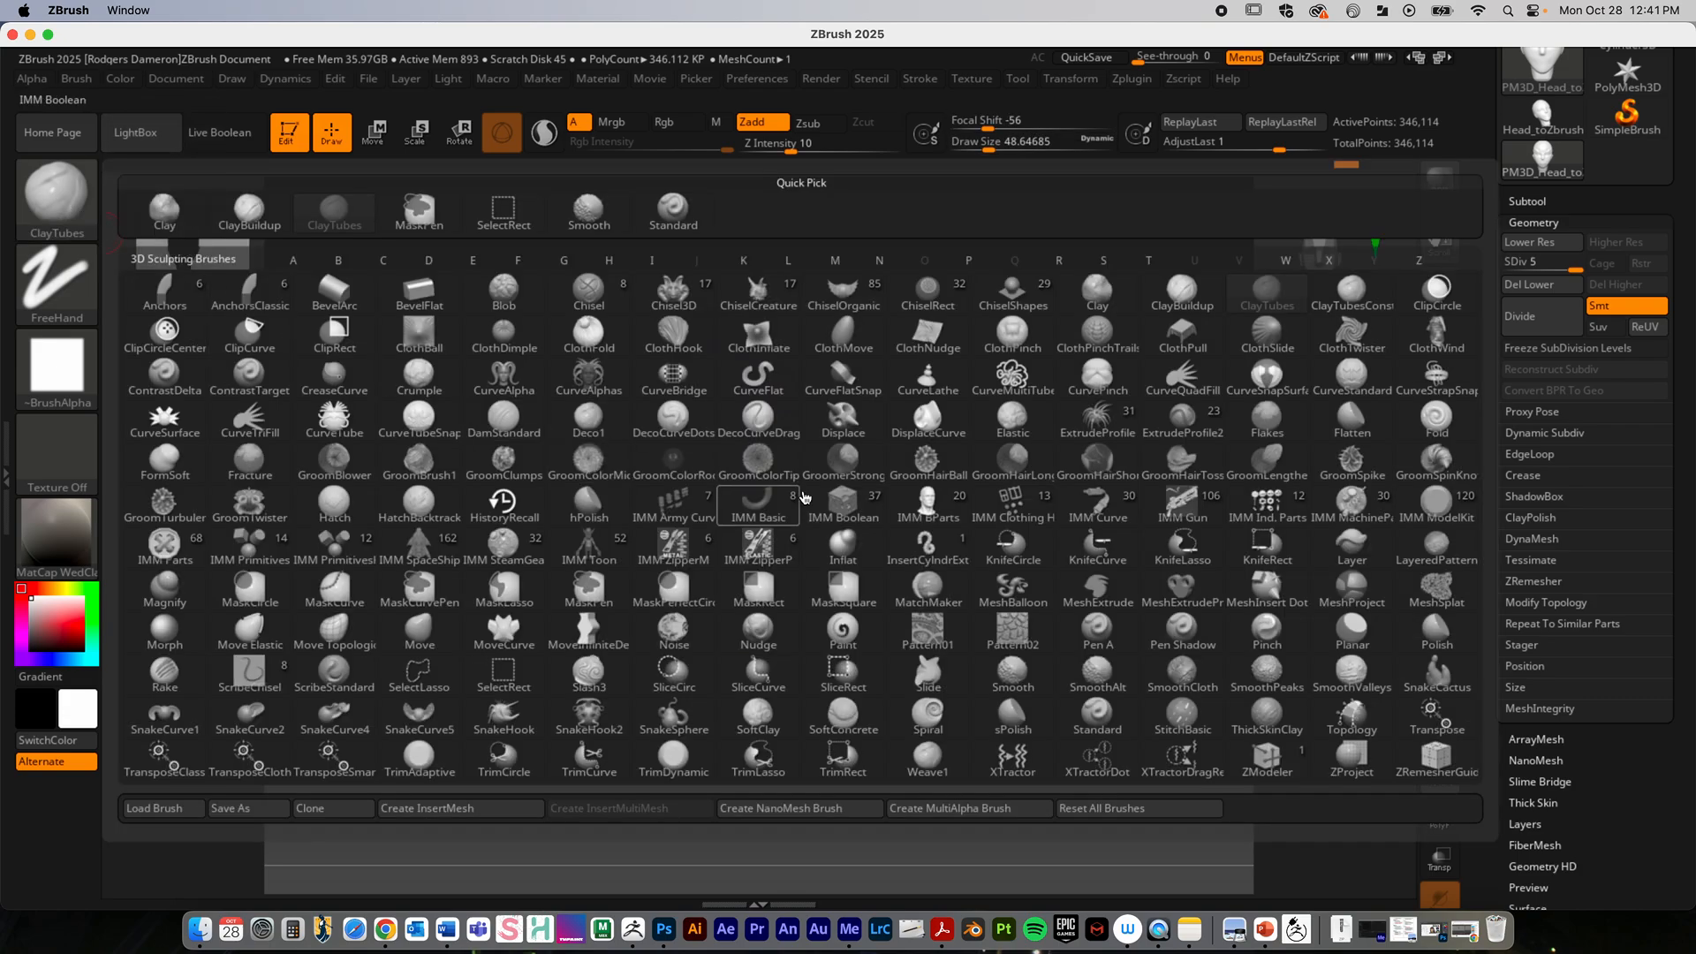
pyautogui.press('m')
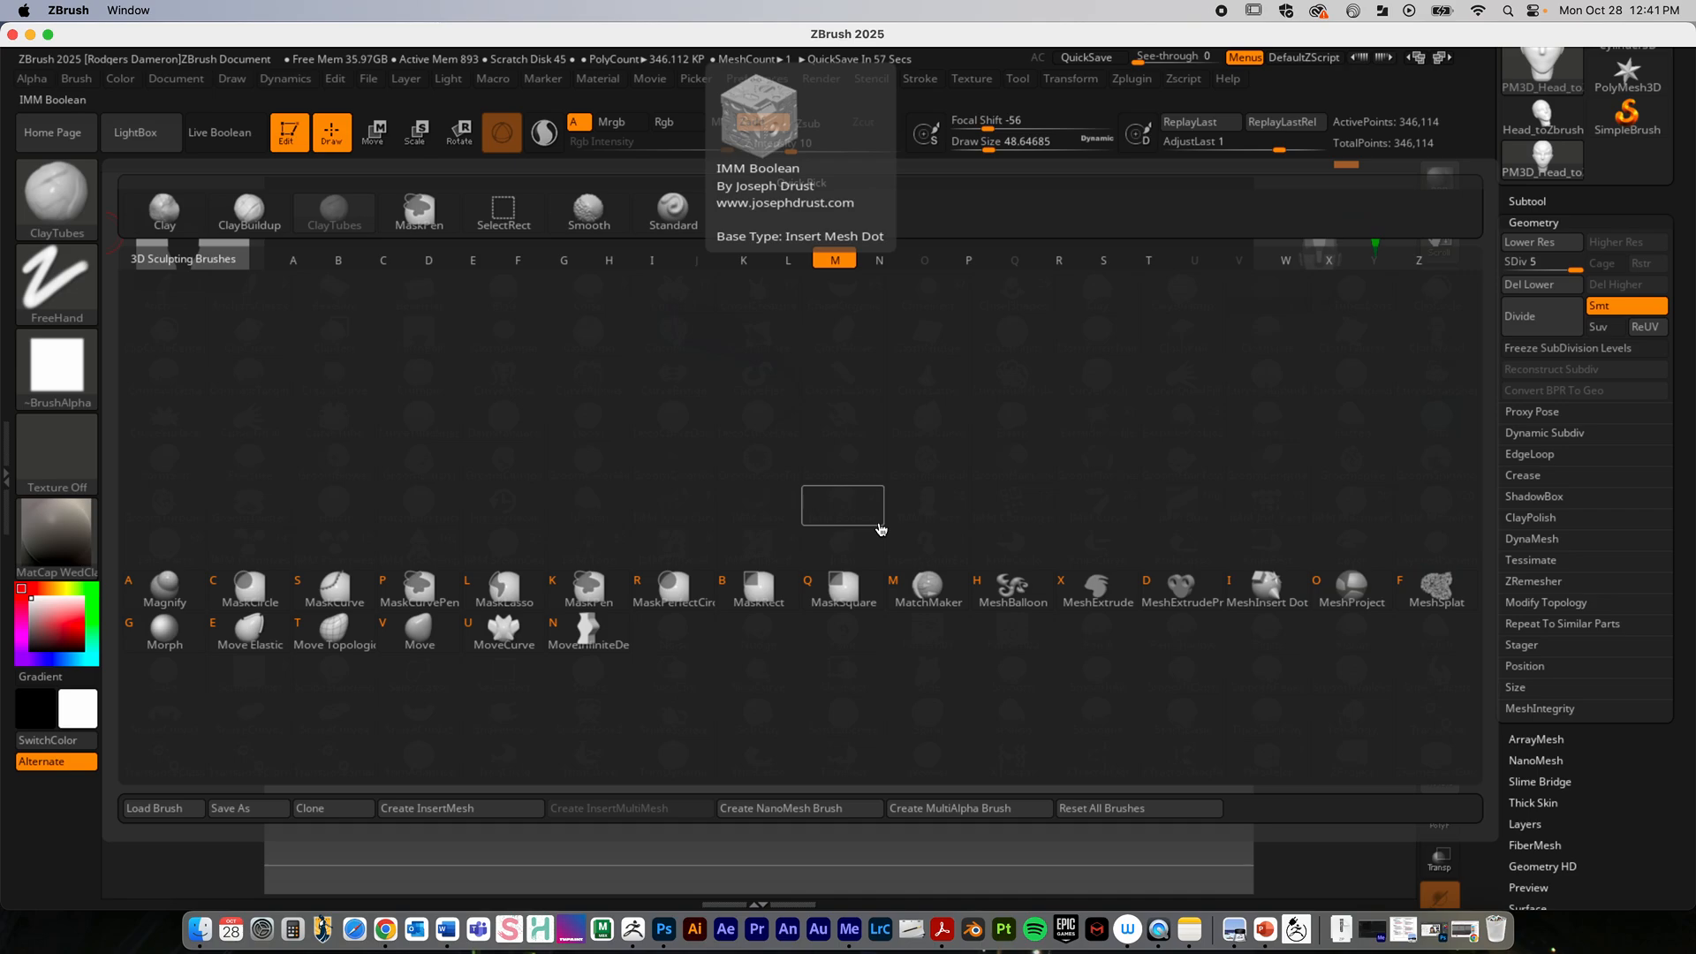
pyautogui.click(414, 632)
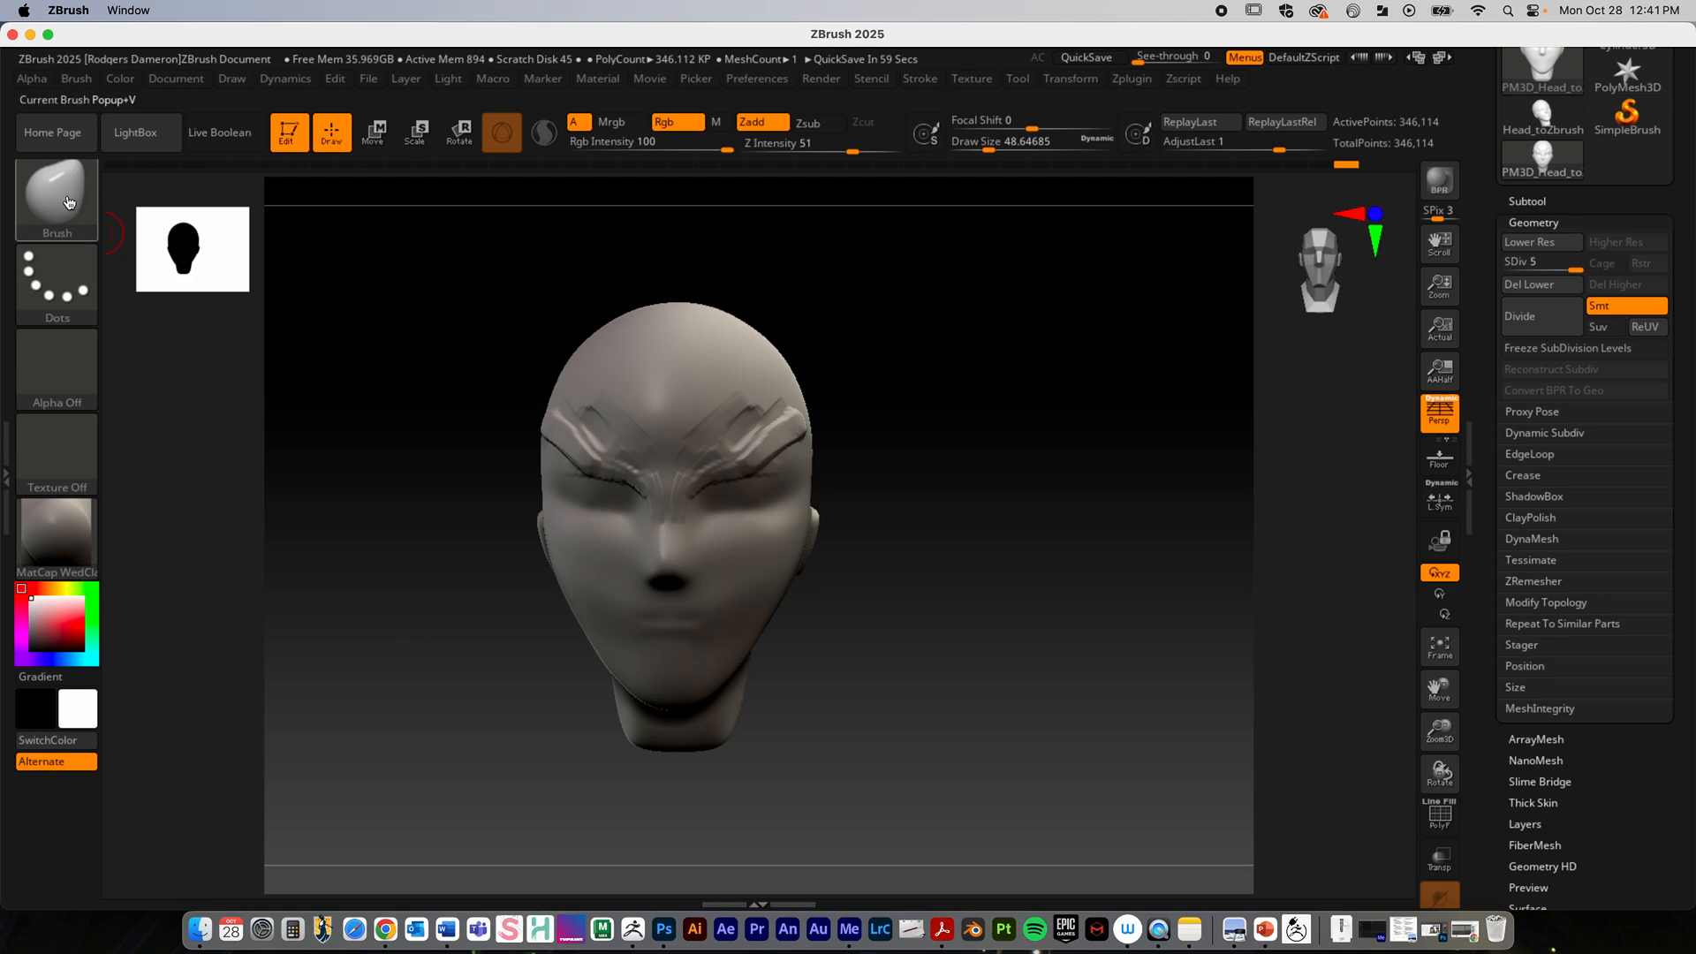
pyautogui.click(56, 194)
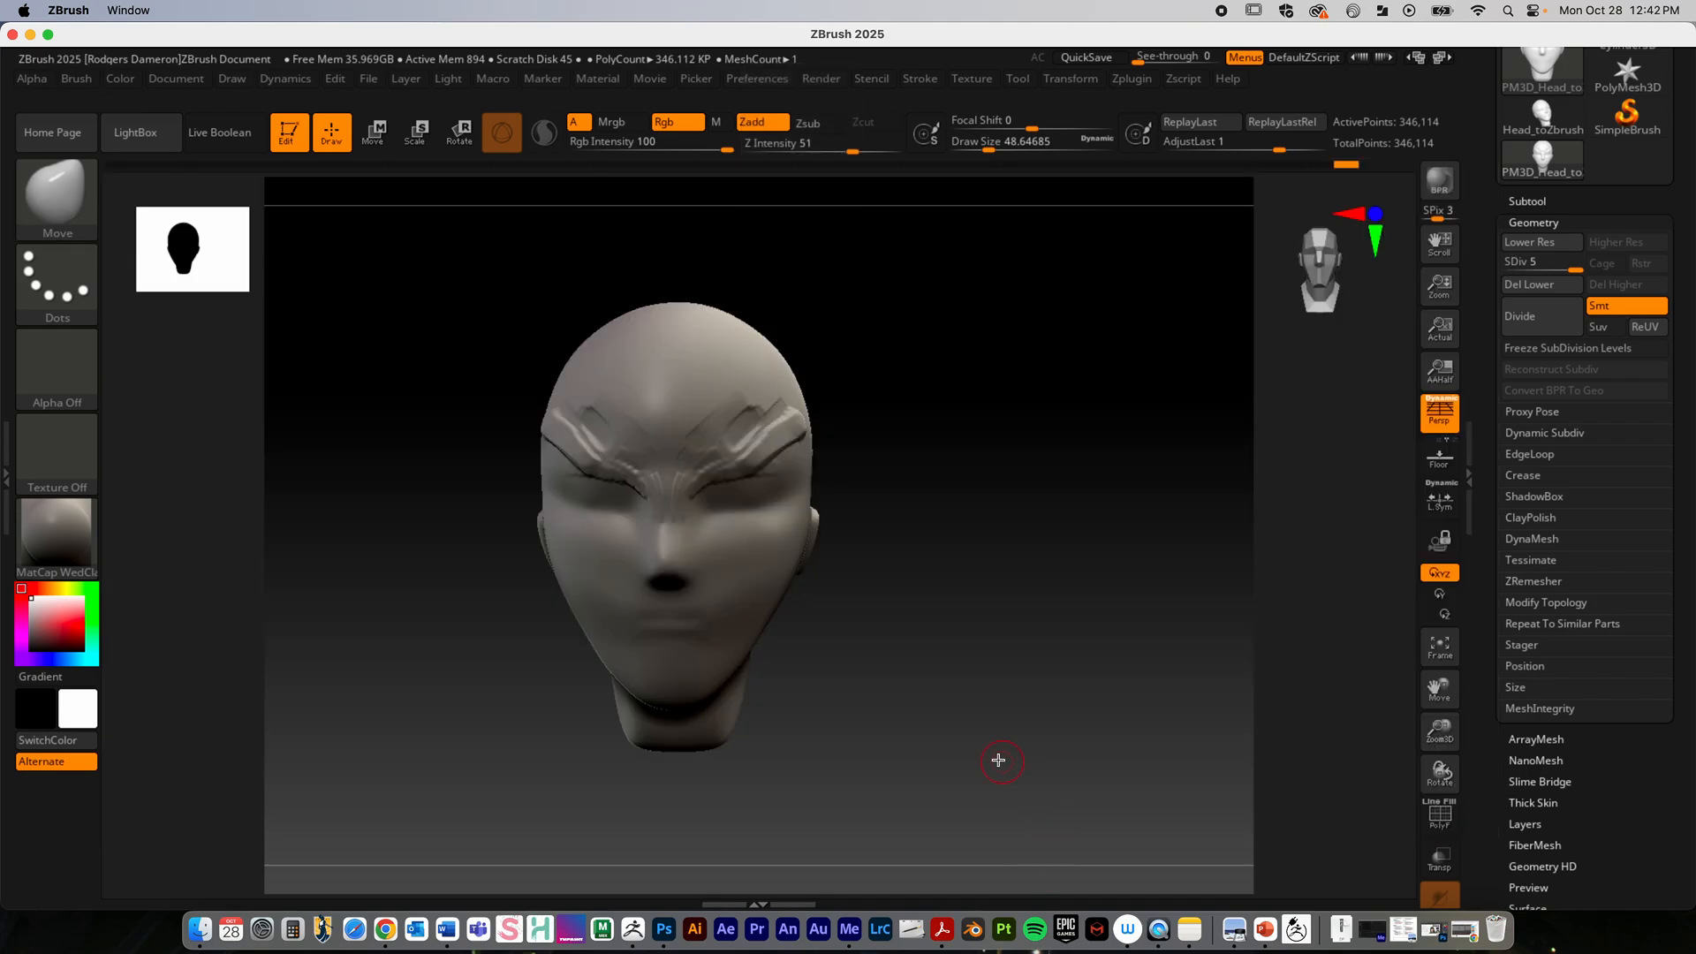
# Step: Try pulling the chin down into a long point with the Move brush at draw size about 202, and undo it
pyautogui.press('space')
pyautogui.moveTo(992, 651); pyautogui.dragTo(909, 712)
pyautogui.press('space')
pyautogui.moveTo(793, 601); pyautogui.dragTo(801, 598)
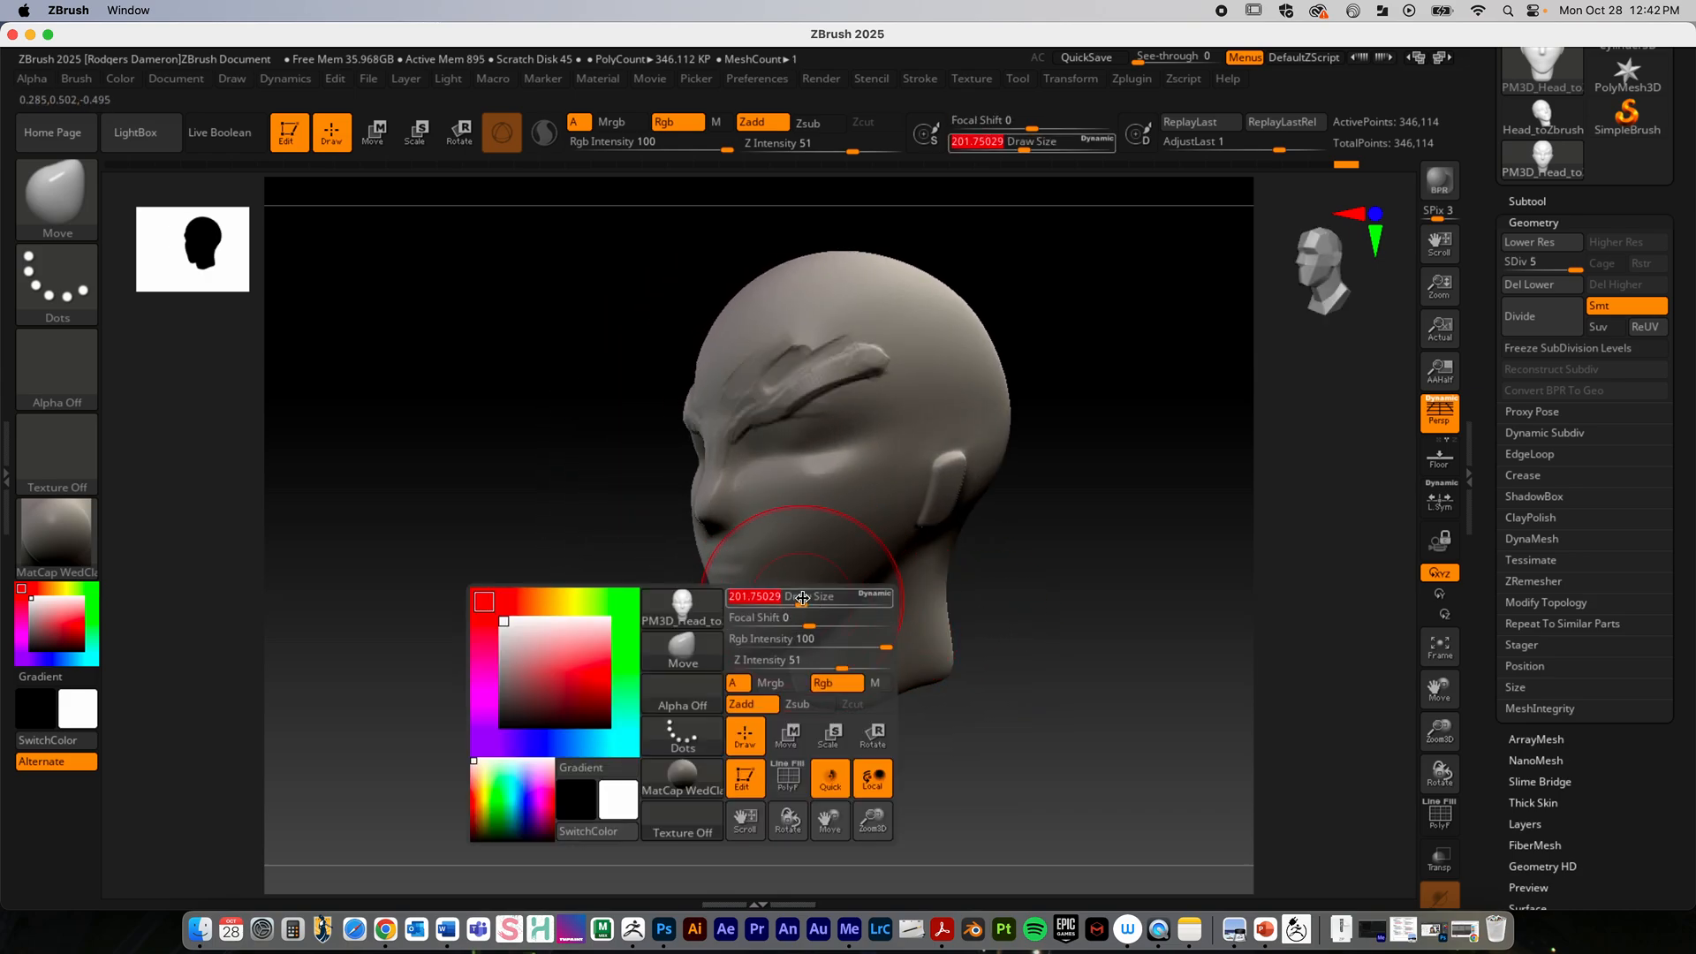
pyautogui.moveTo(678, 744); pyautogui.dragTo(727, 708)
pyautogui.moveTo(751, 653)
pyautogui.mouseDown()
pyautogui.moveTo(704, 765)
pyautogui.moveTo(727, 563)
pyautogui.moveTo(698, 773)
pyautogui.mouseUp()
pyautogui.moveTo(918, 671); pyautogui.dragTo(1128, 606)
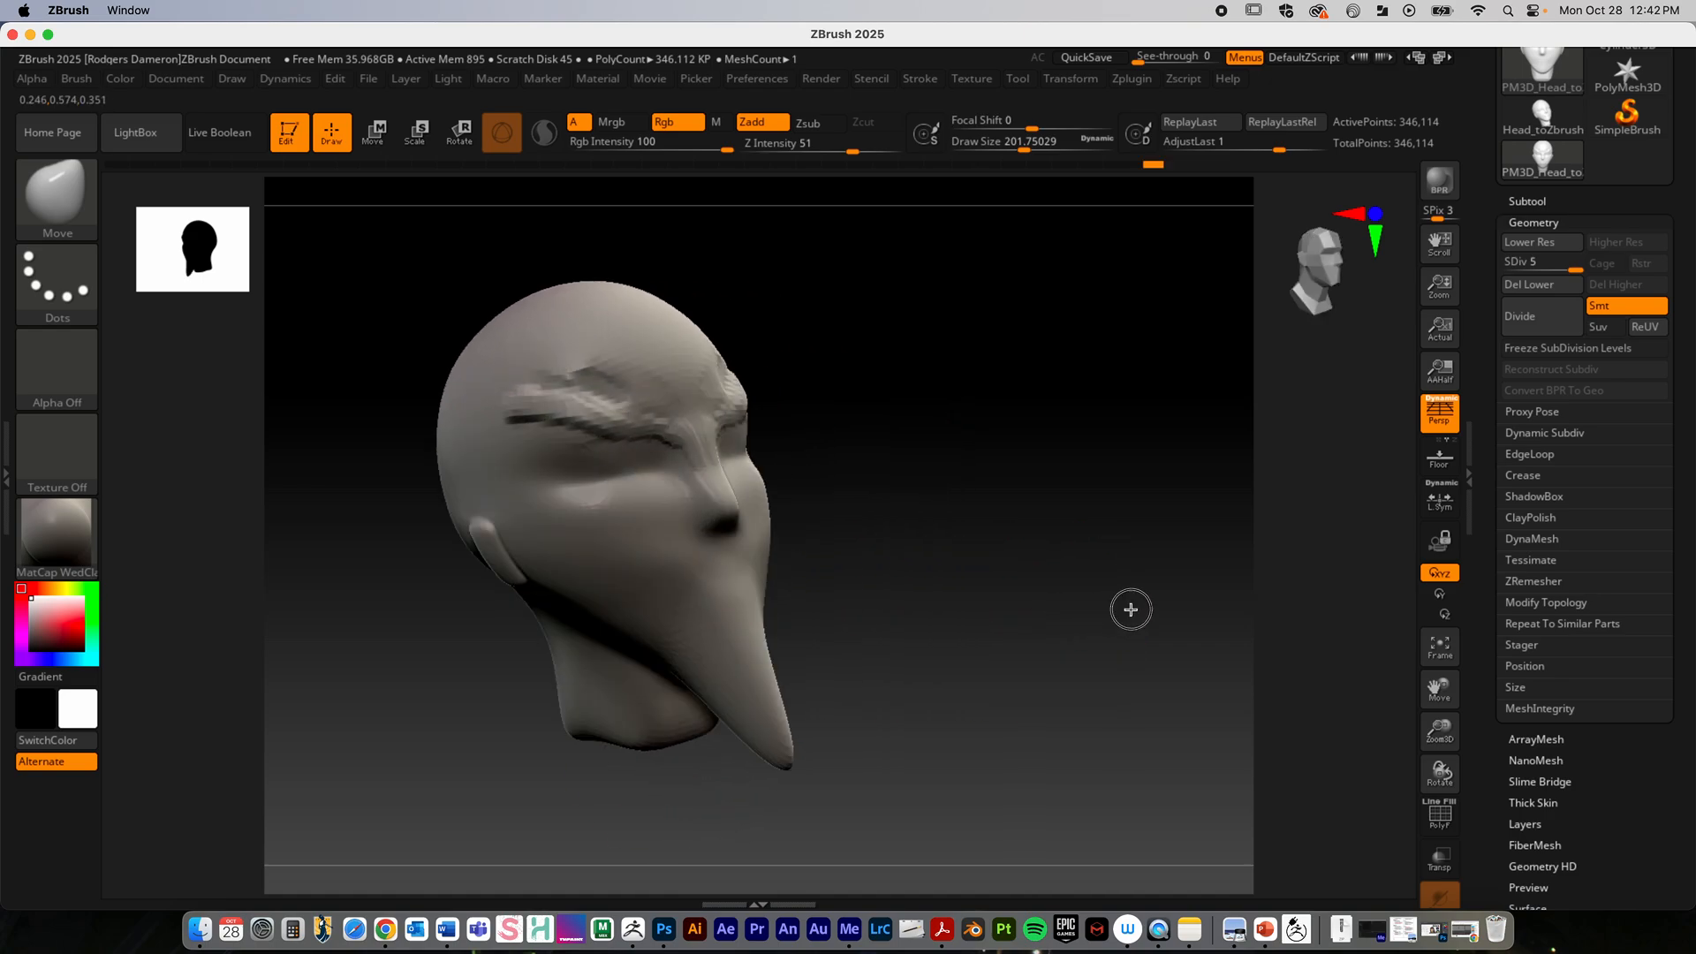
pyautogui.hotkey('ctrl', 'z')
# Step: Adjust the face and jaw symmetrically with Move brush strokes at draw size about 182, working from front and side
pyautogui.moveTo(772, 642); pyautogui.dragTo(878, 575)
pyautogui.press('space')
pyautogui.moveTo(750, 523); pyautogui.dragTo(733, 537)
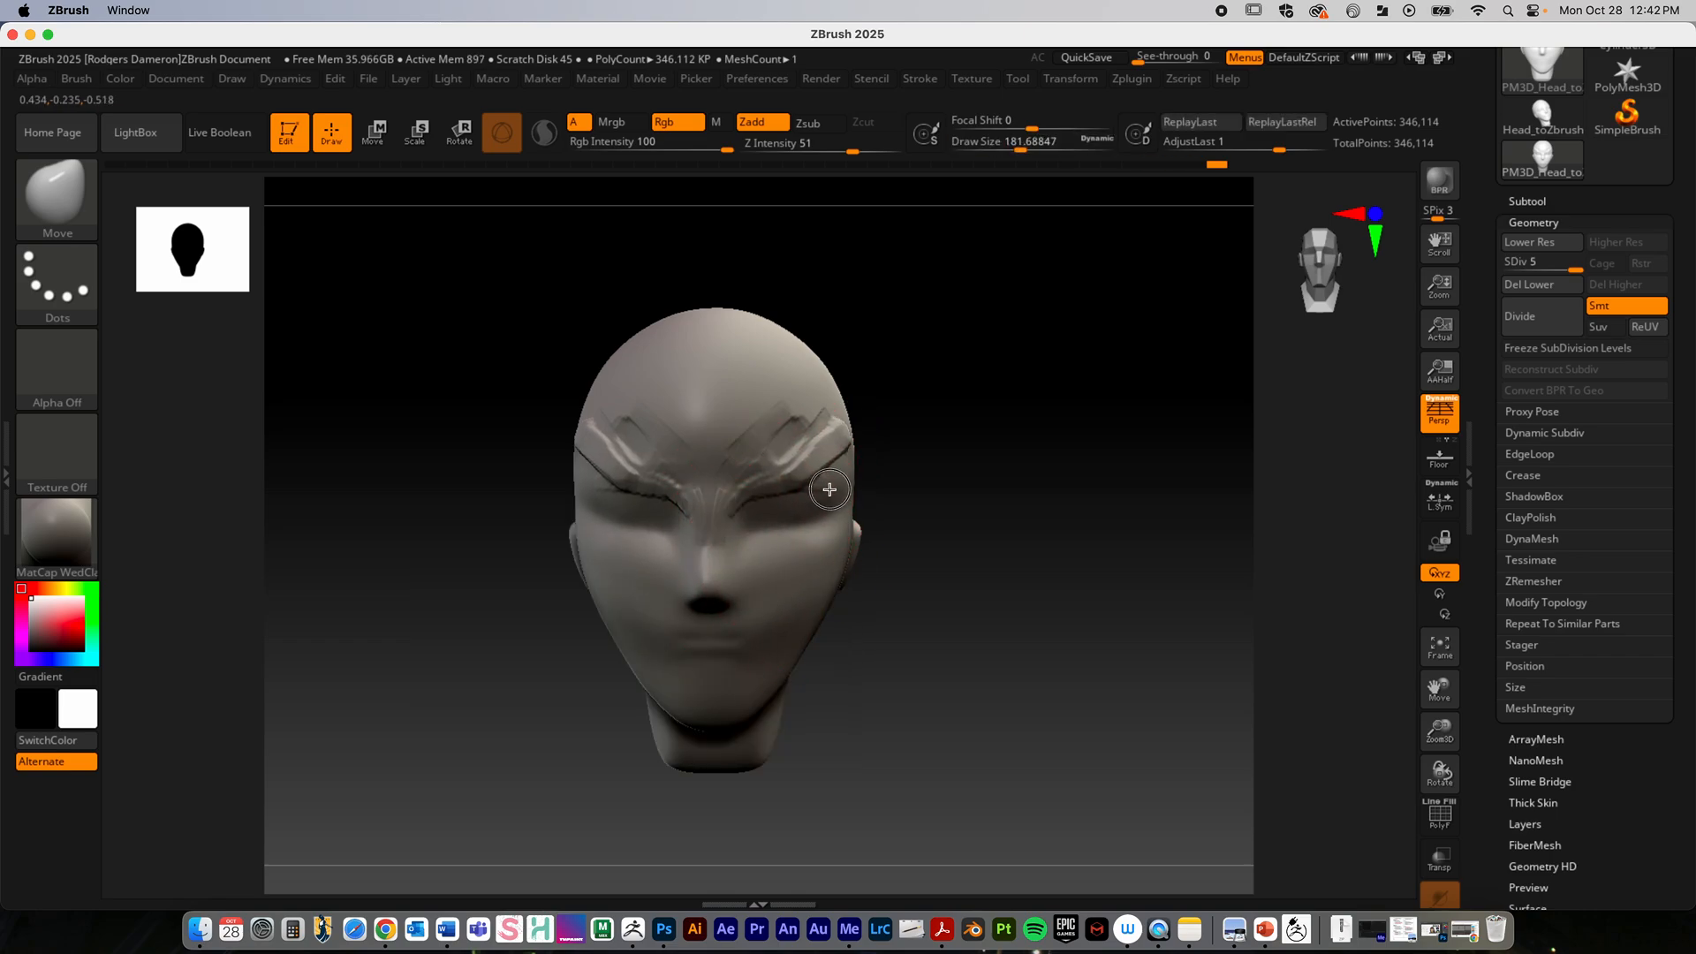
pyautogui.moveTo(980, 553); pyautogui.dragTo(907, 534)
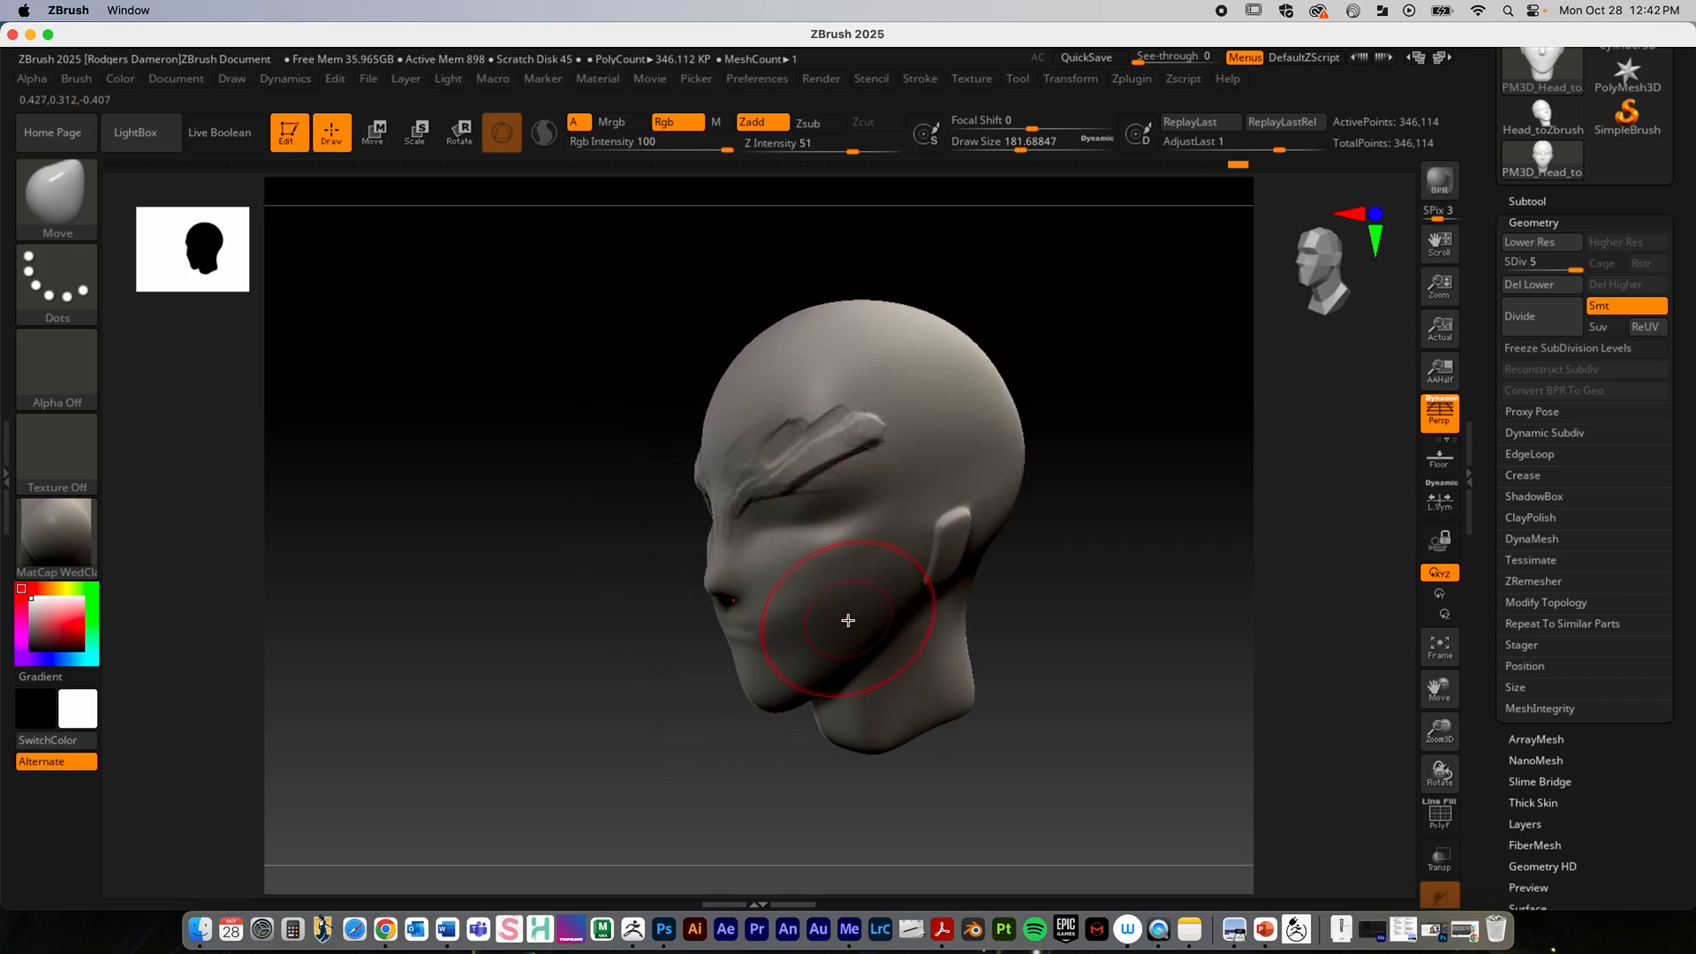
pyautogui.moveTo(1082, 647); pyautogui.dragTo(1060, 636)
pyautogui.press('space')
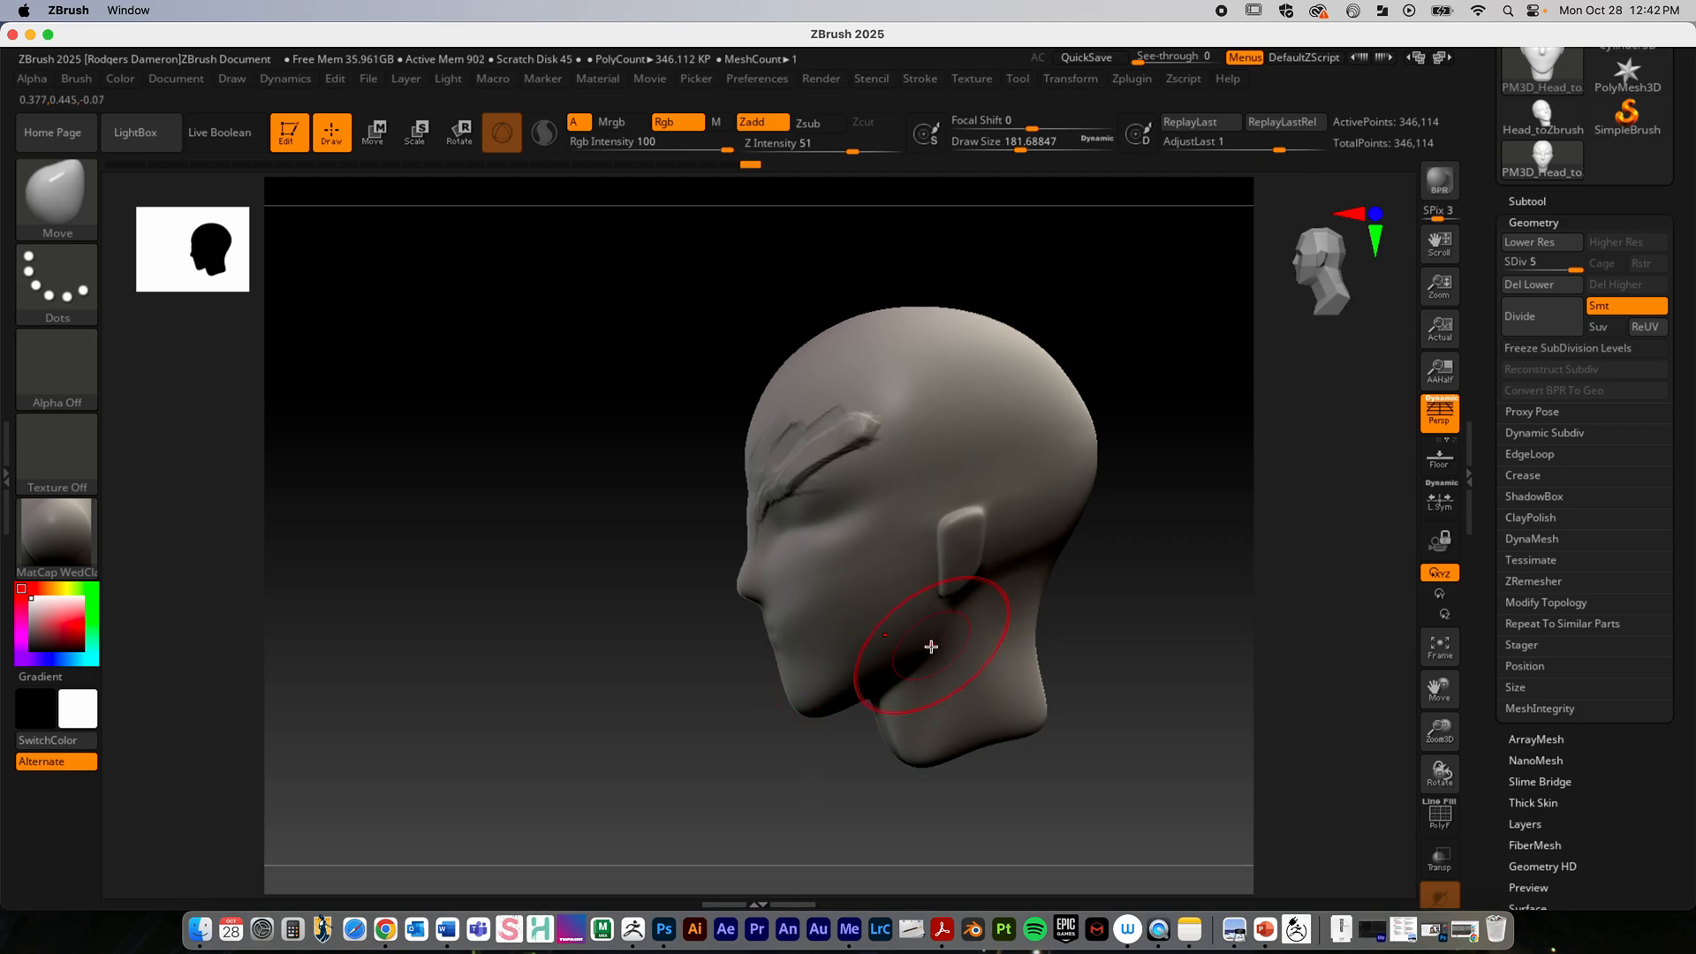
pyautogui.moveTo(923, 647)
pyautogui.mouseDown()
pyautogui.moveTo(777, 746)
pyautogui.moveTo(882, 709)
pyautogui.mouseUp()
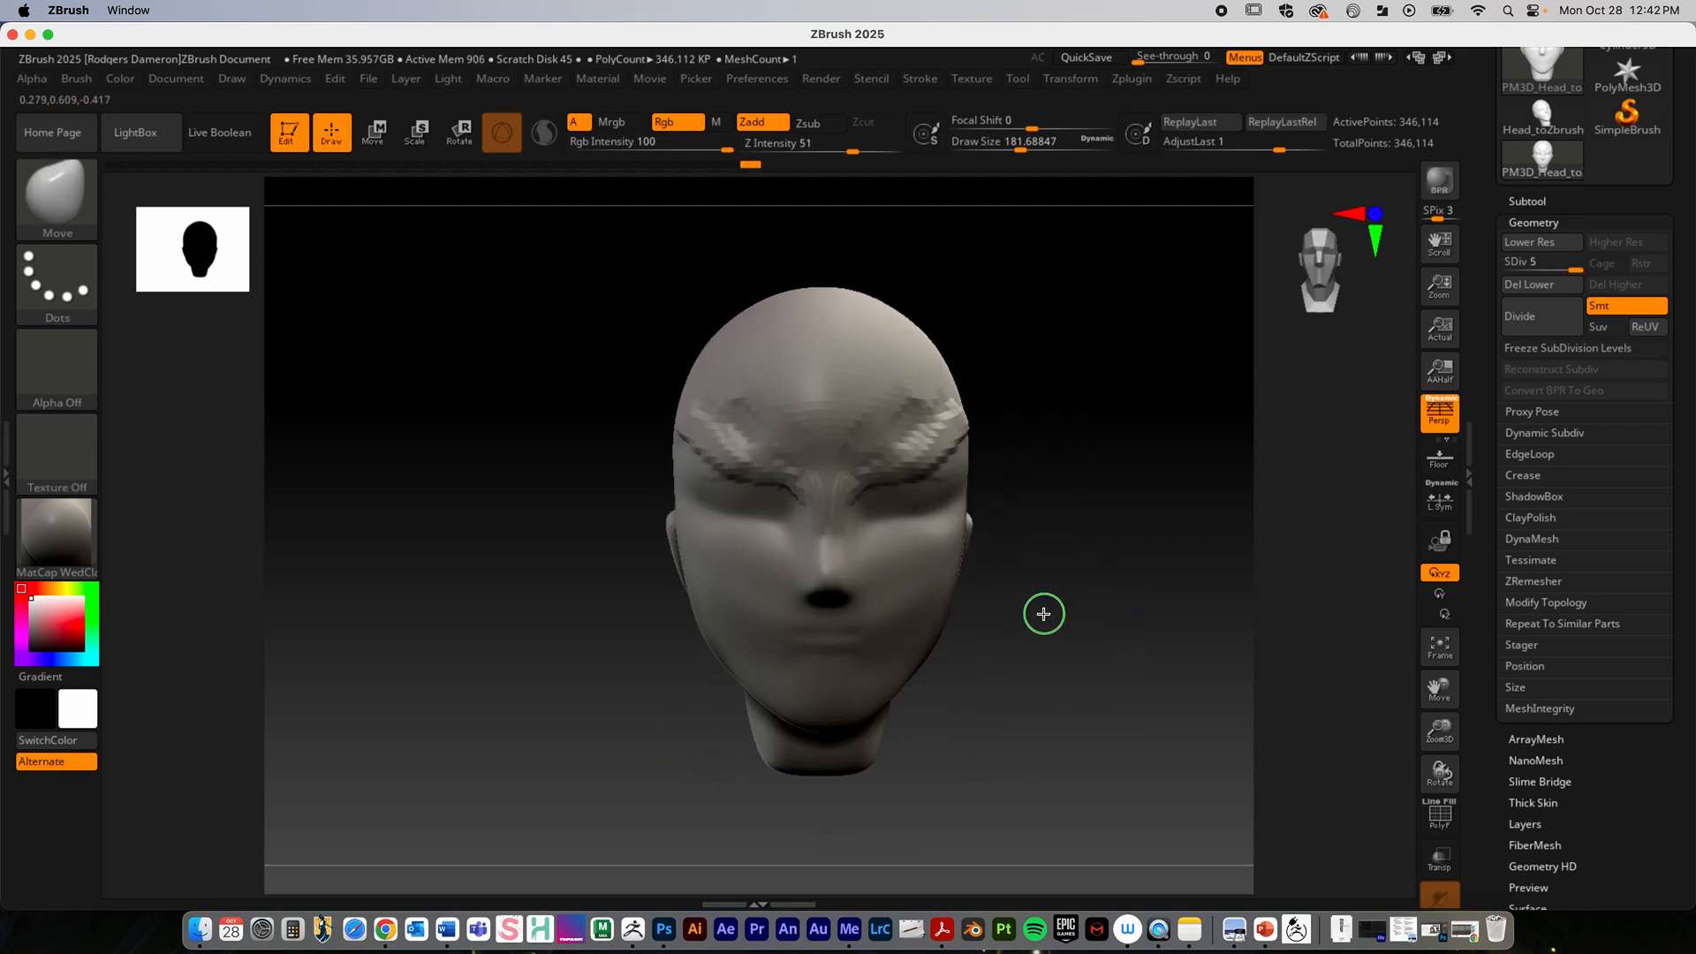
# Step: Reshape the neck in profile with broader Move brush strokes, checking the head at smaller and larger scales
pyautogui.scroll(-5, 969, 579)
pyautogui.moveTo(982, 638); pyautogui.dragTo(909, 606)
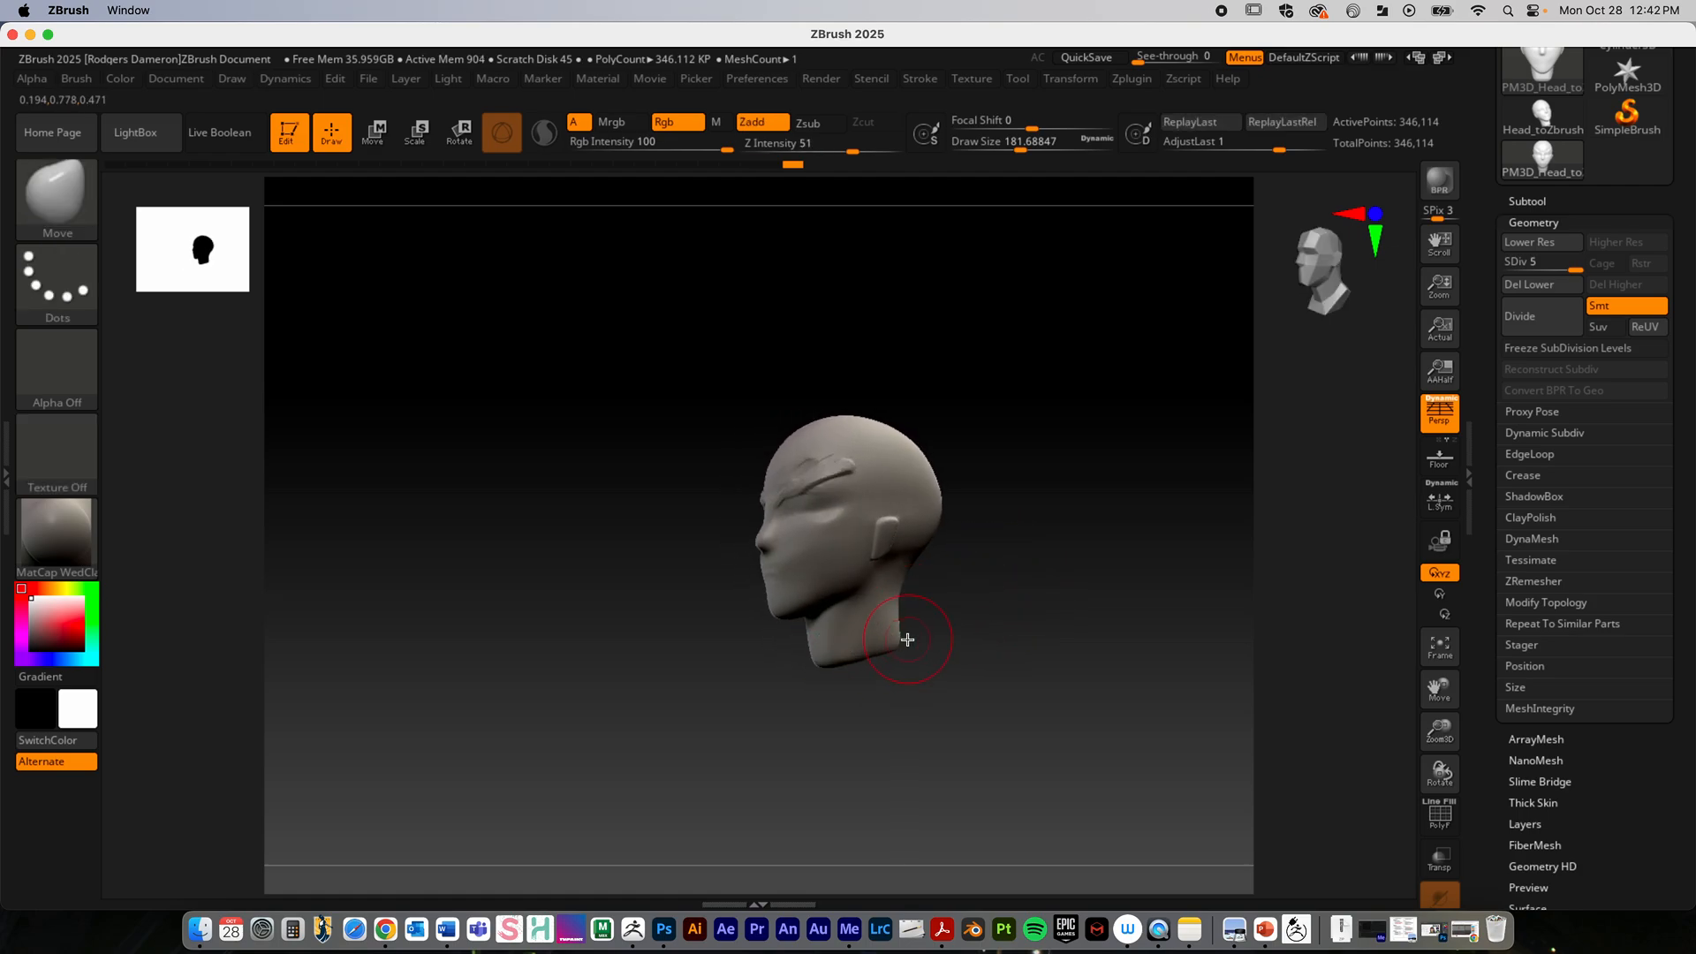
pyautogui.moveTo(1057, 595); pyautogui.dragTo(989, 592)
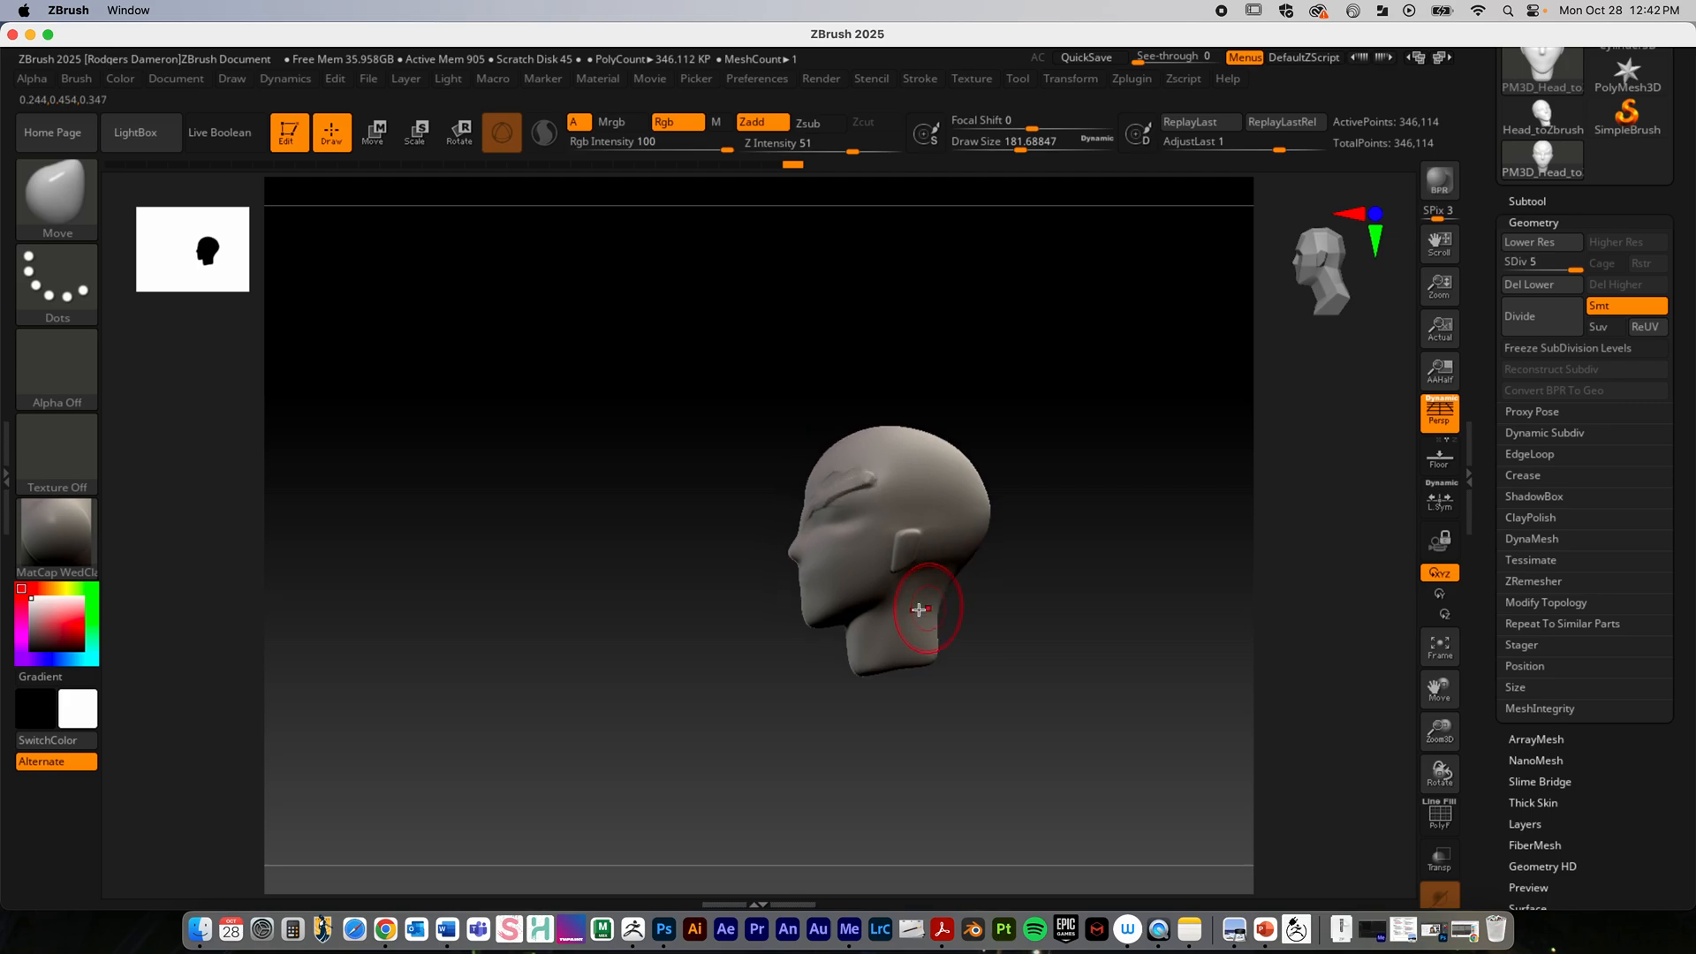
pyautogui.scroll(4, 1082, 587)
pyautogui.press('shift')
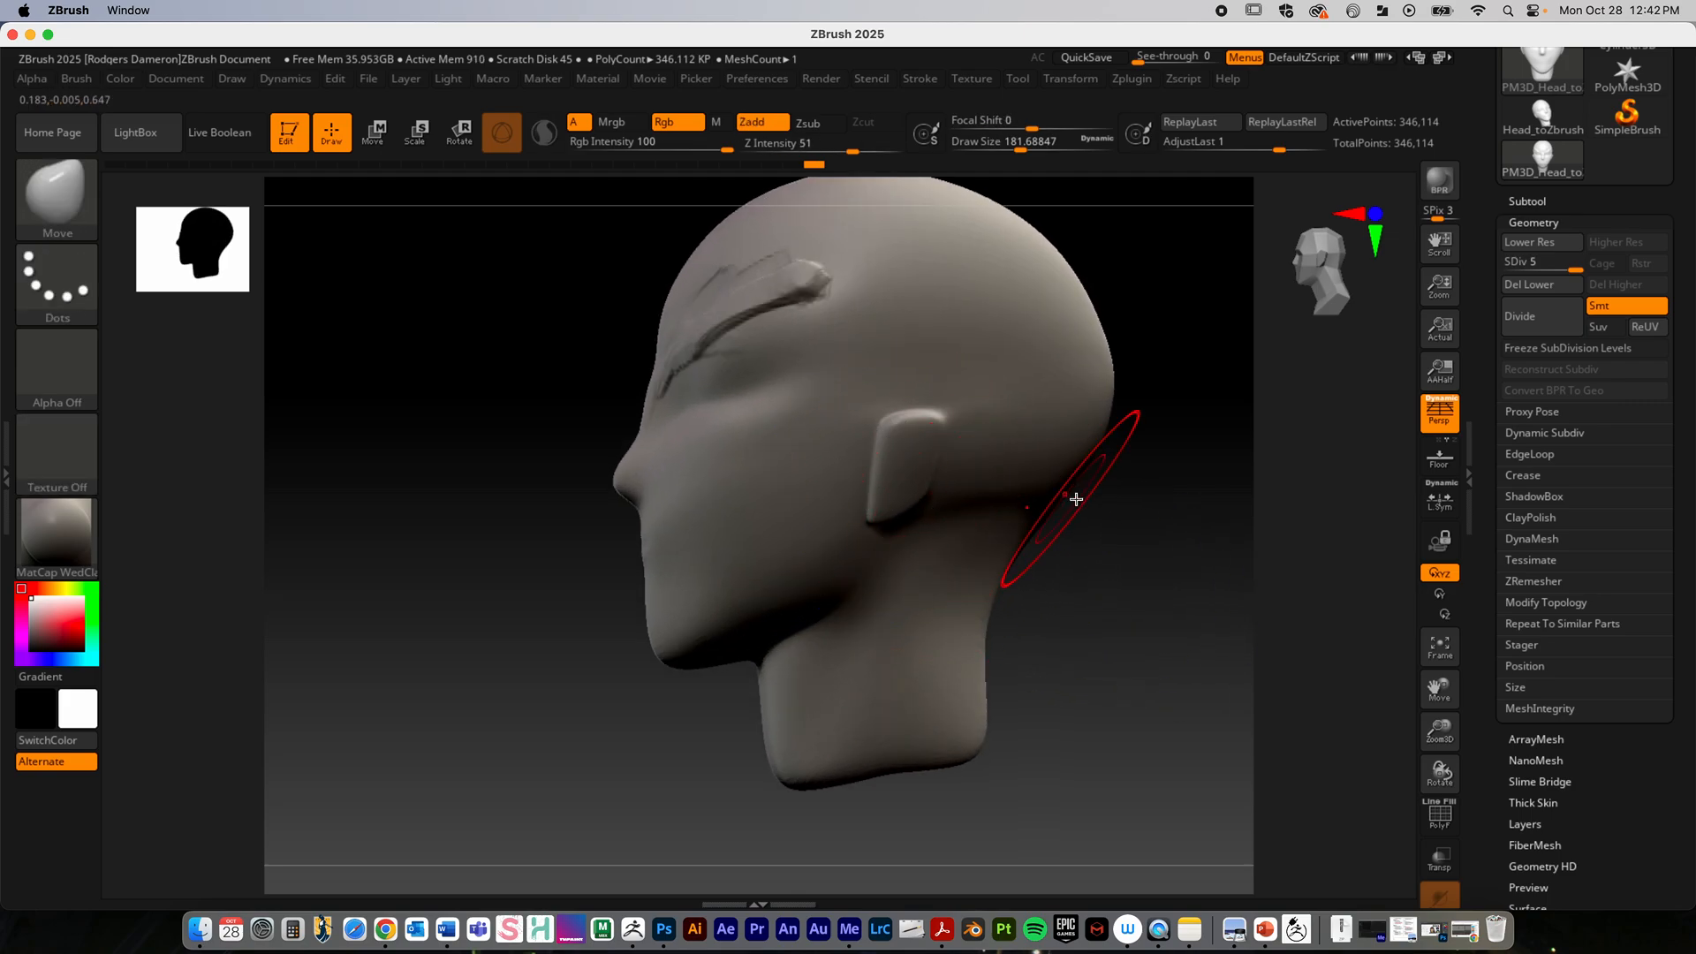
pyautogui.moveTo(1121, 565); pyautogui.dragTo(1175, 570)
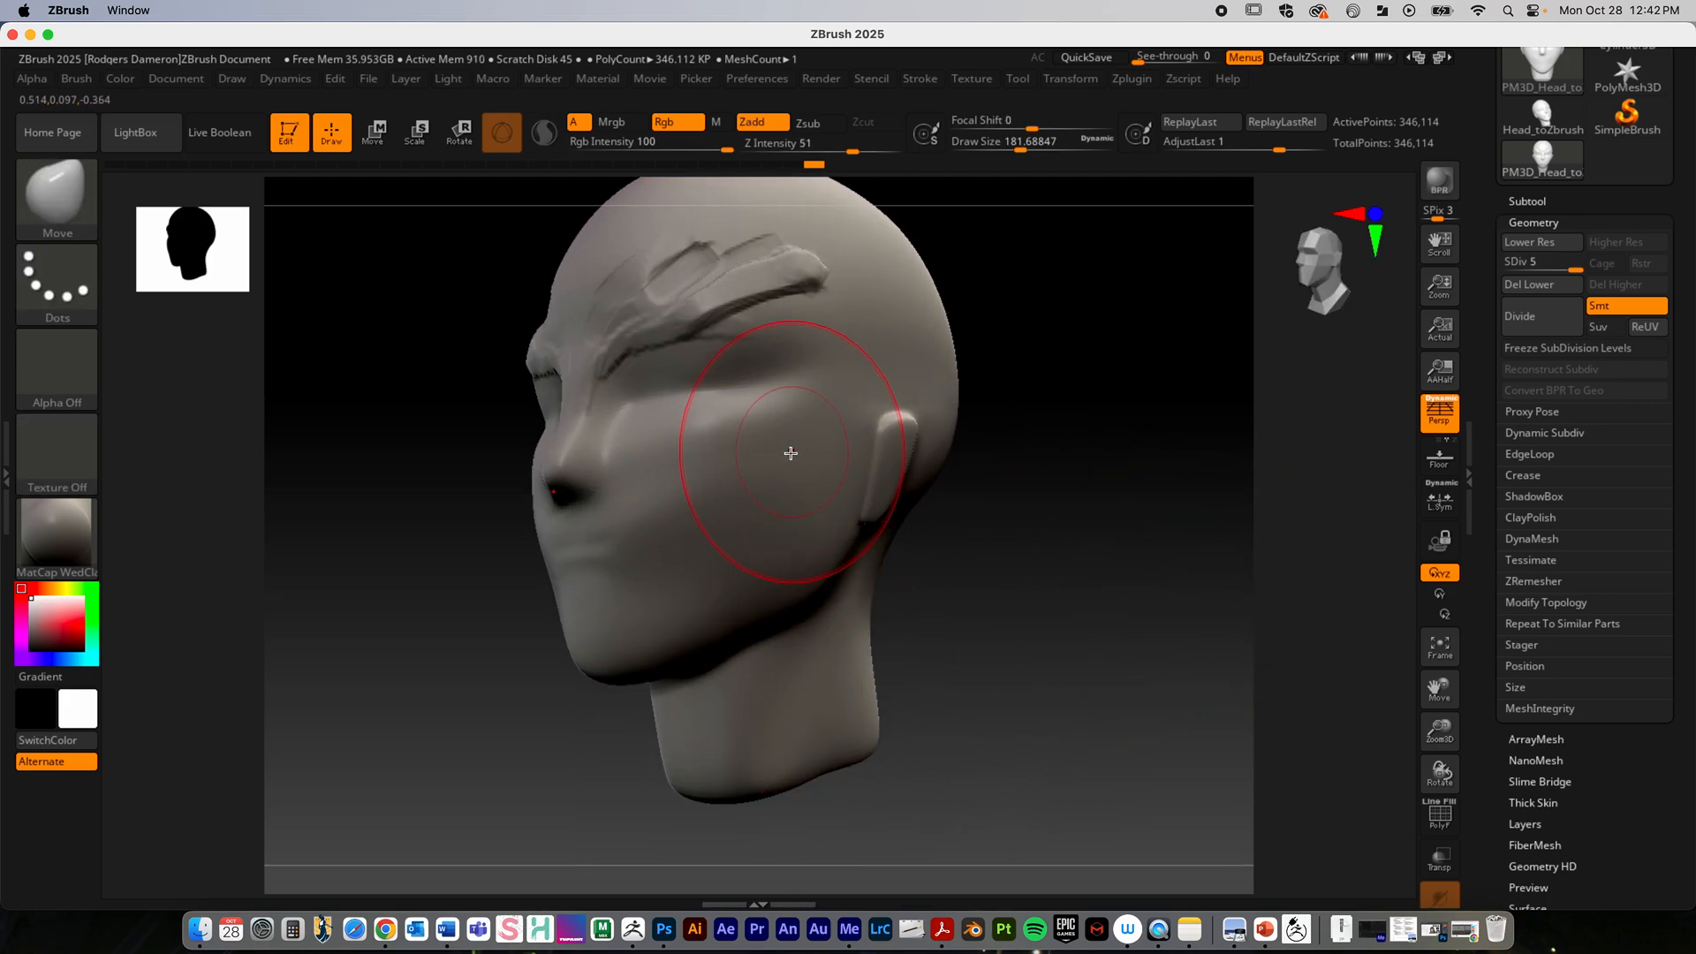
pyautogui.keyDown('alt'); pyautogui.moveTo(805, 410); pyautogui.dragTo(906, 509, button='right'); pyautogui.keyUp('alt')
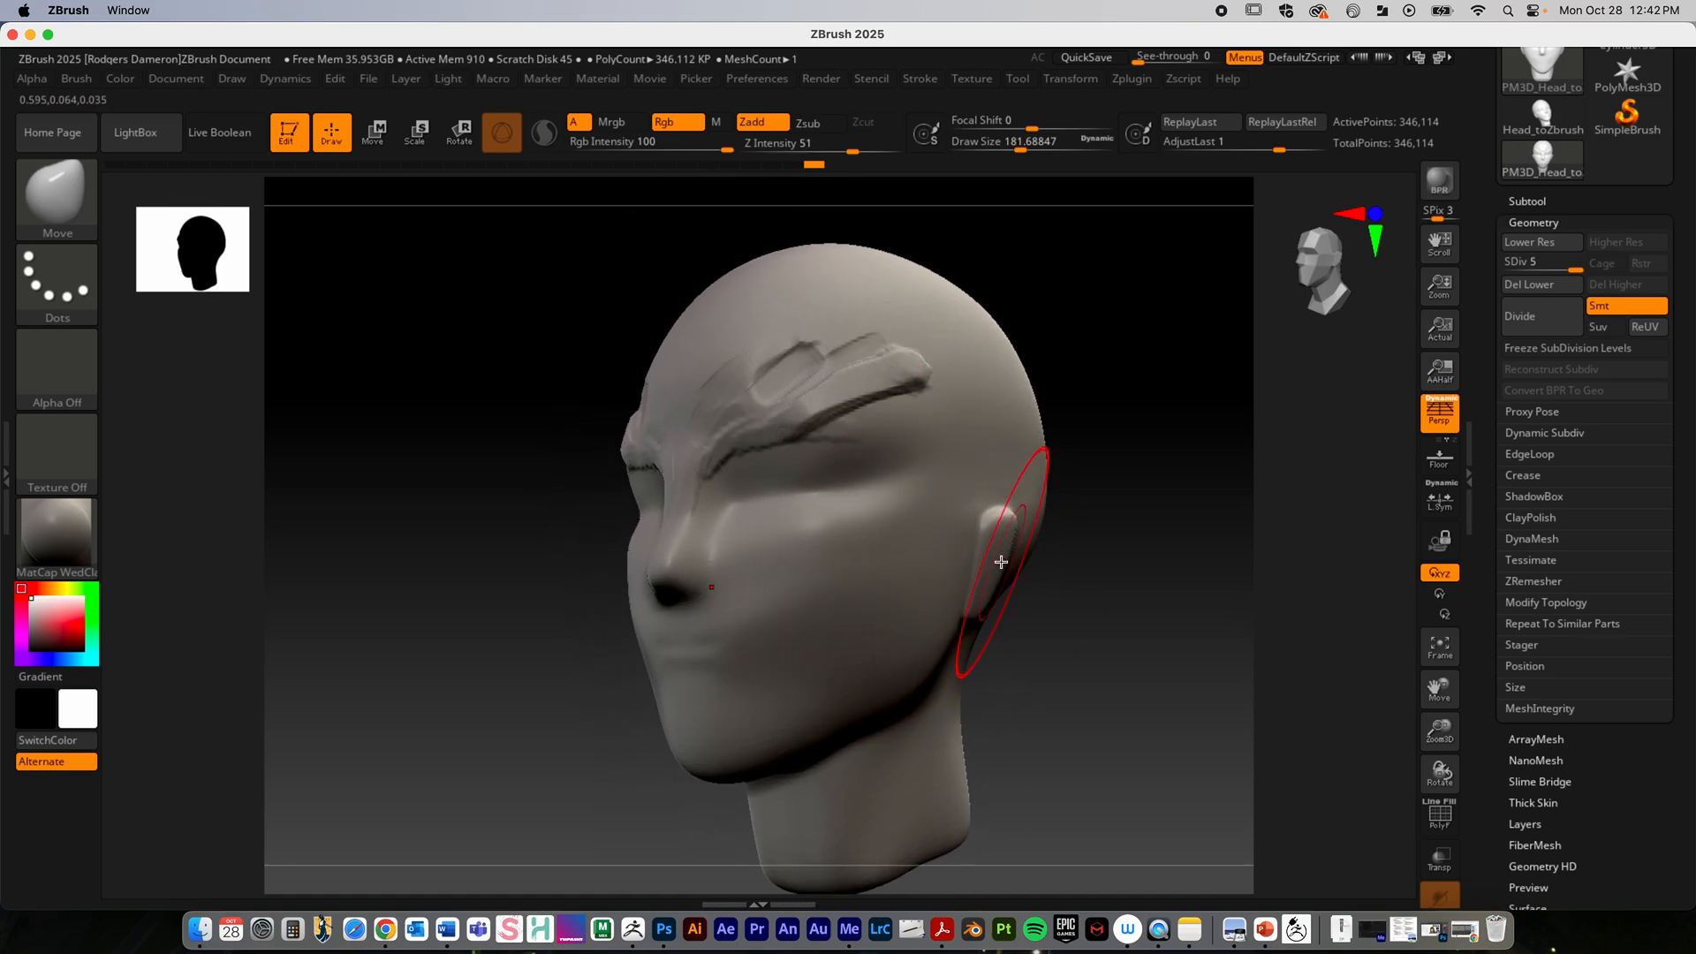
# Step: Try smoothing the ear and the built-up brow ridges with the Smooth brush at Z Intensity 100, and undo it
pyautogui.press('shift')
pyautogui.keyDown('shift'); pyautogui.moveTo(984, 551); pyautogui.dragTo(1003, 558); pyautogui.keyUp('shift')
pyautogui.press('shift')
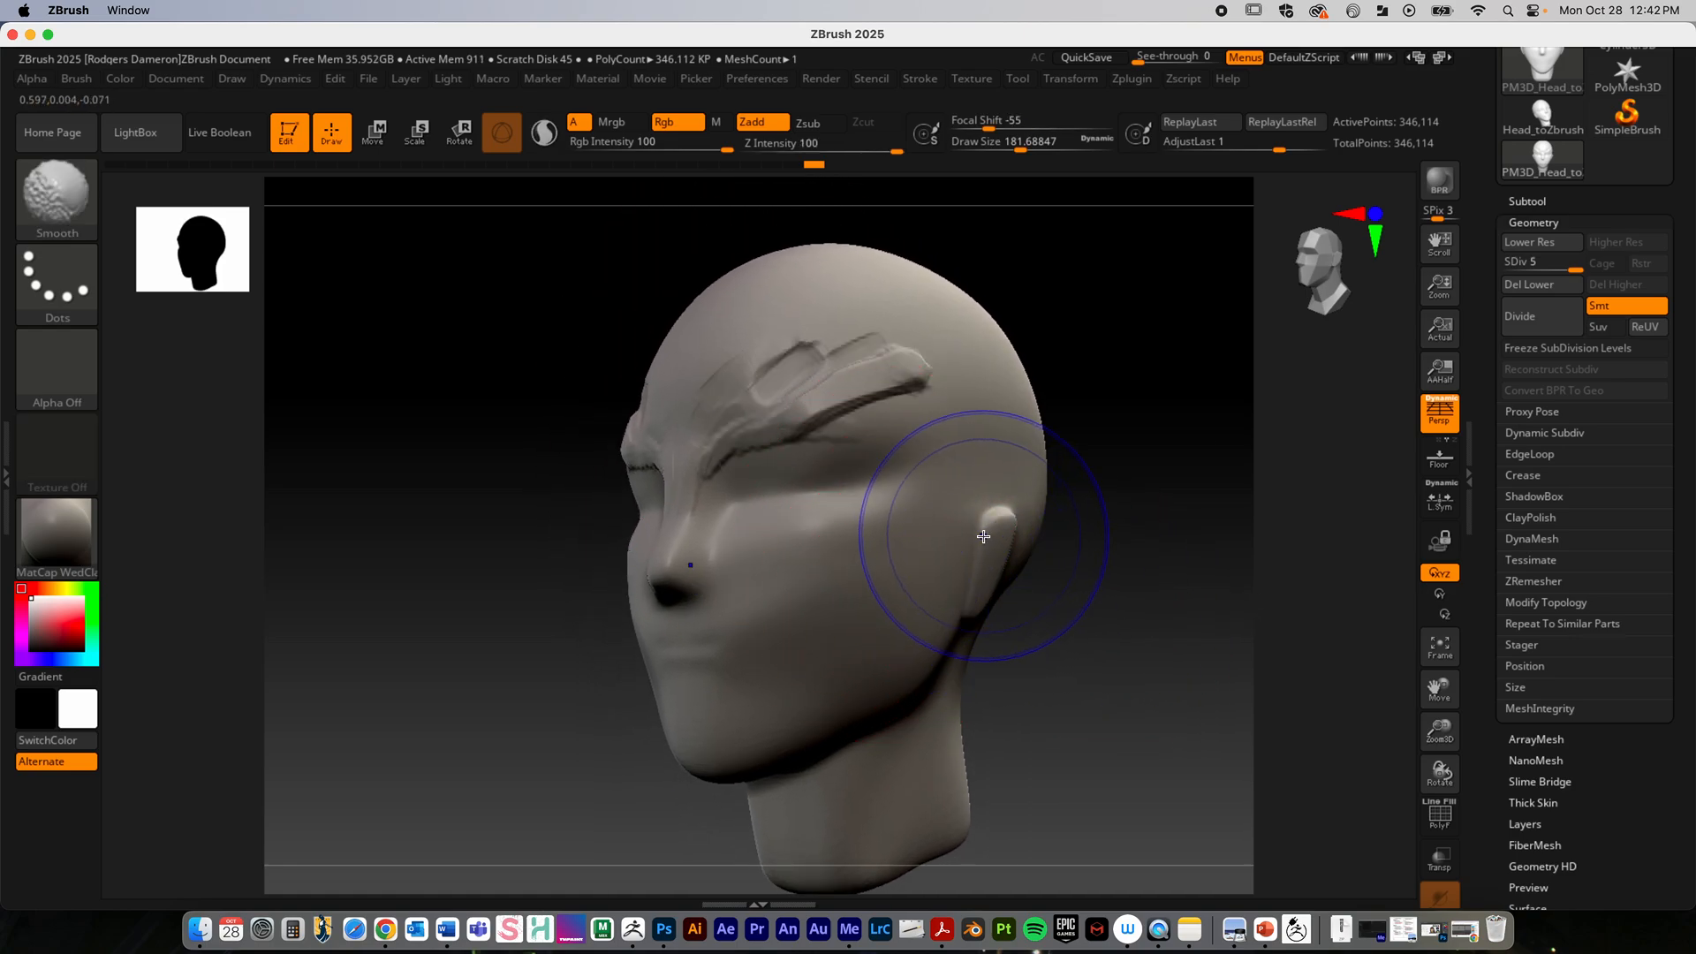
pyautogui.hotkey('ctrl', 'shift')
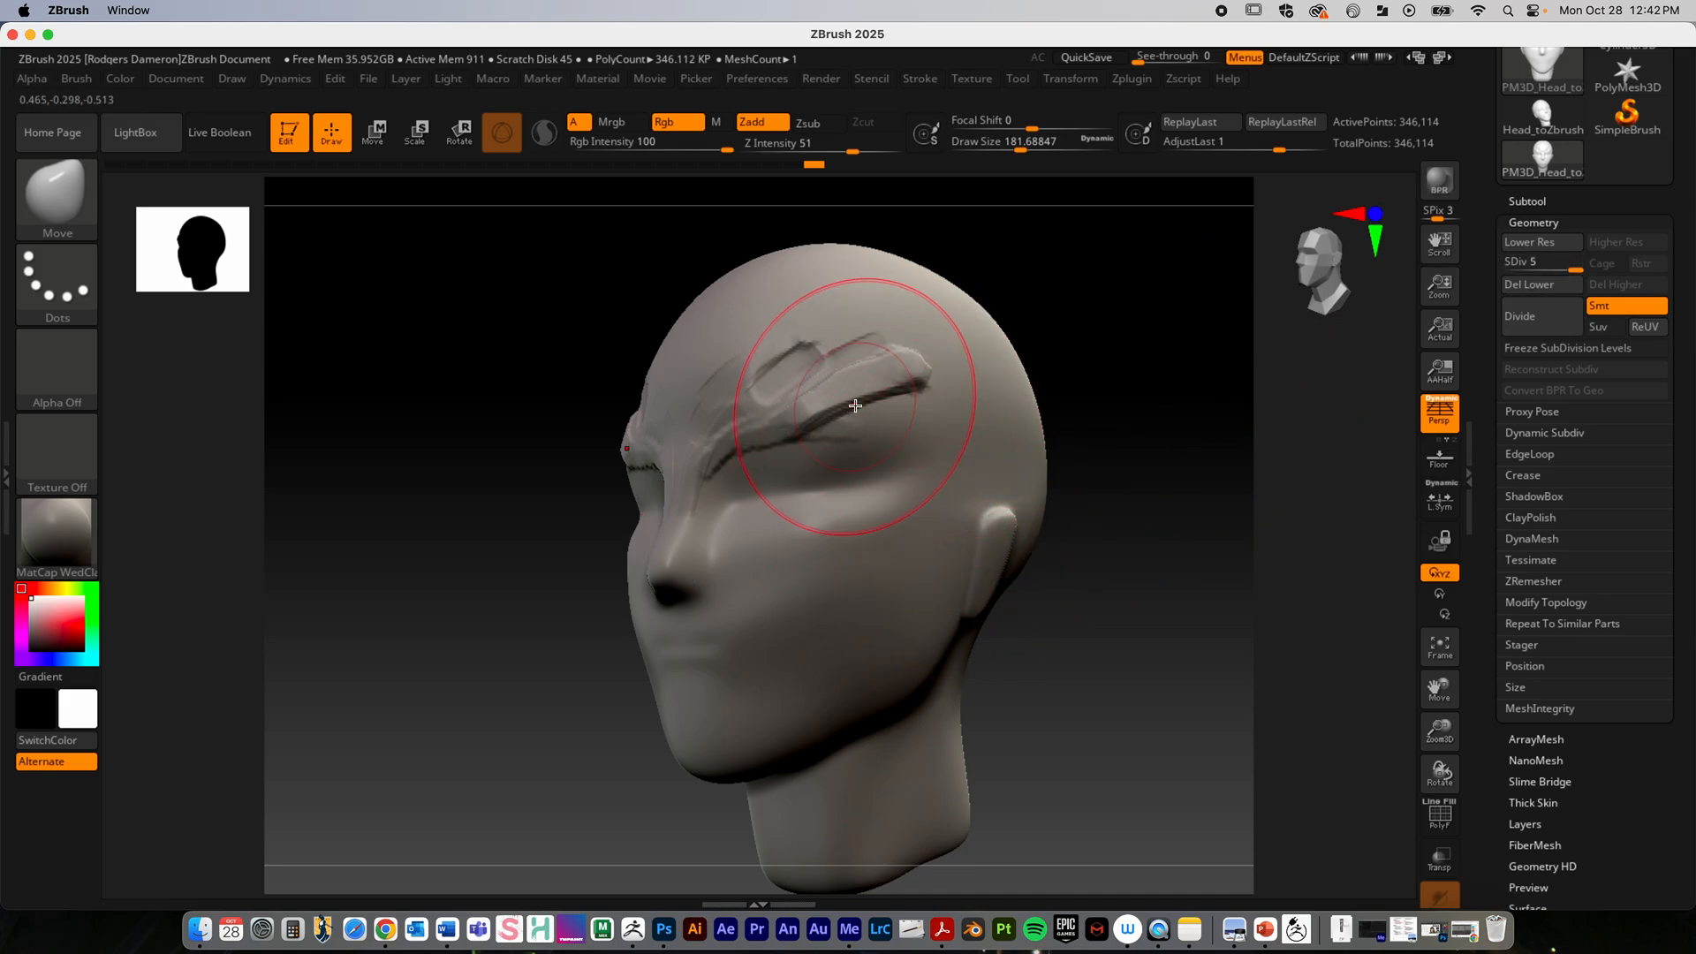
pyautogui.keyDown('shift'); pyautogui.moveTo(795, 321); pyautogui.dragTo(871, 341); pyautogui.keyUp('shift')
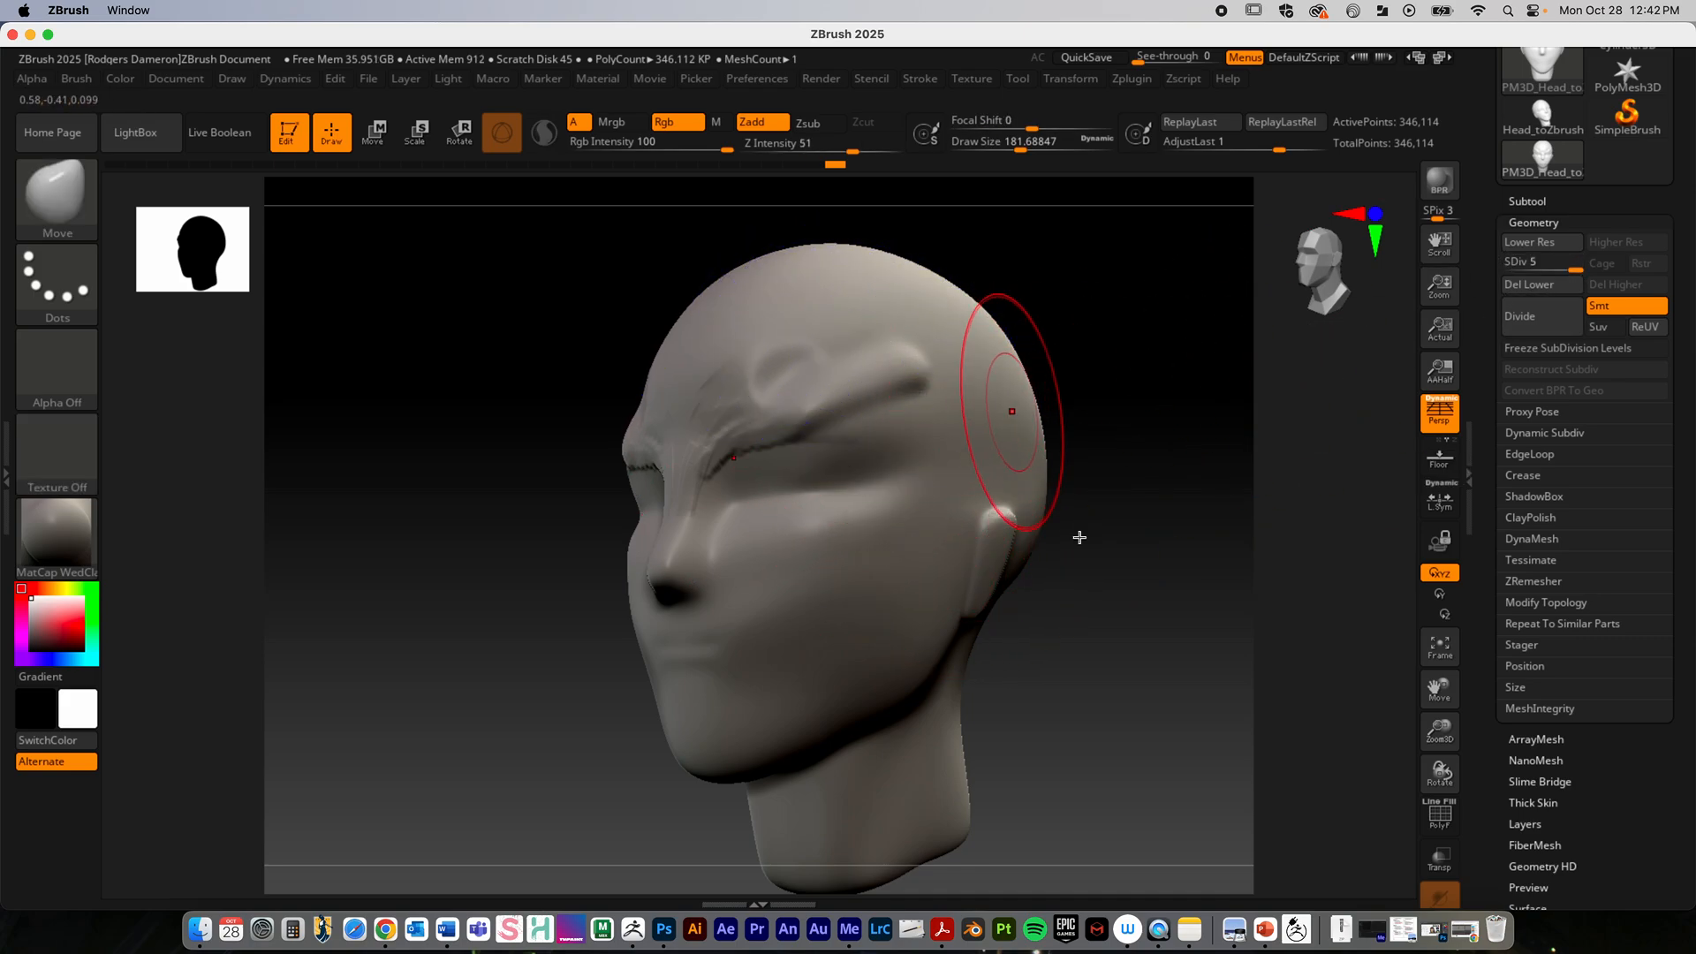
pyautogui.keyDown('shift'); pyautogui.moveTo(1075, 462); pyautogui.dragTo(1166, 439); pyautogui.keyUp('shift')
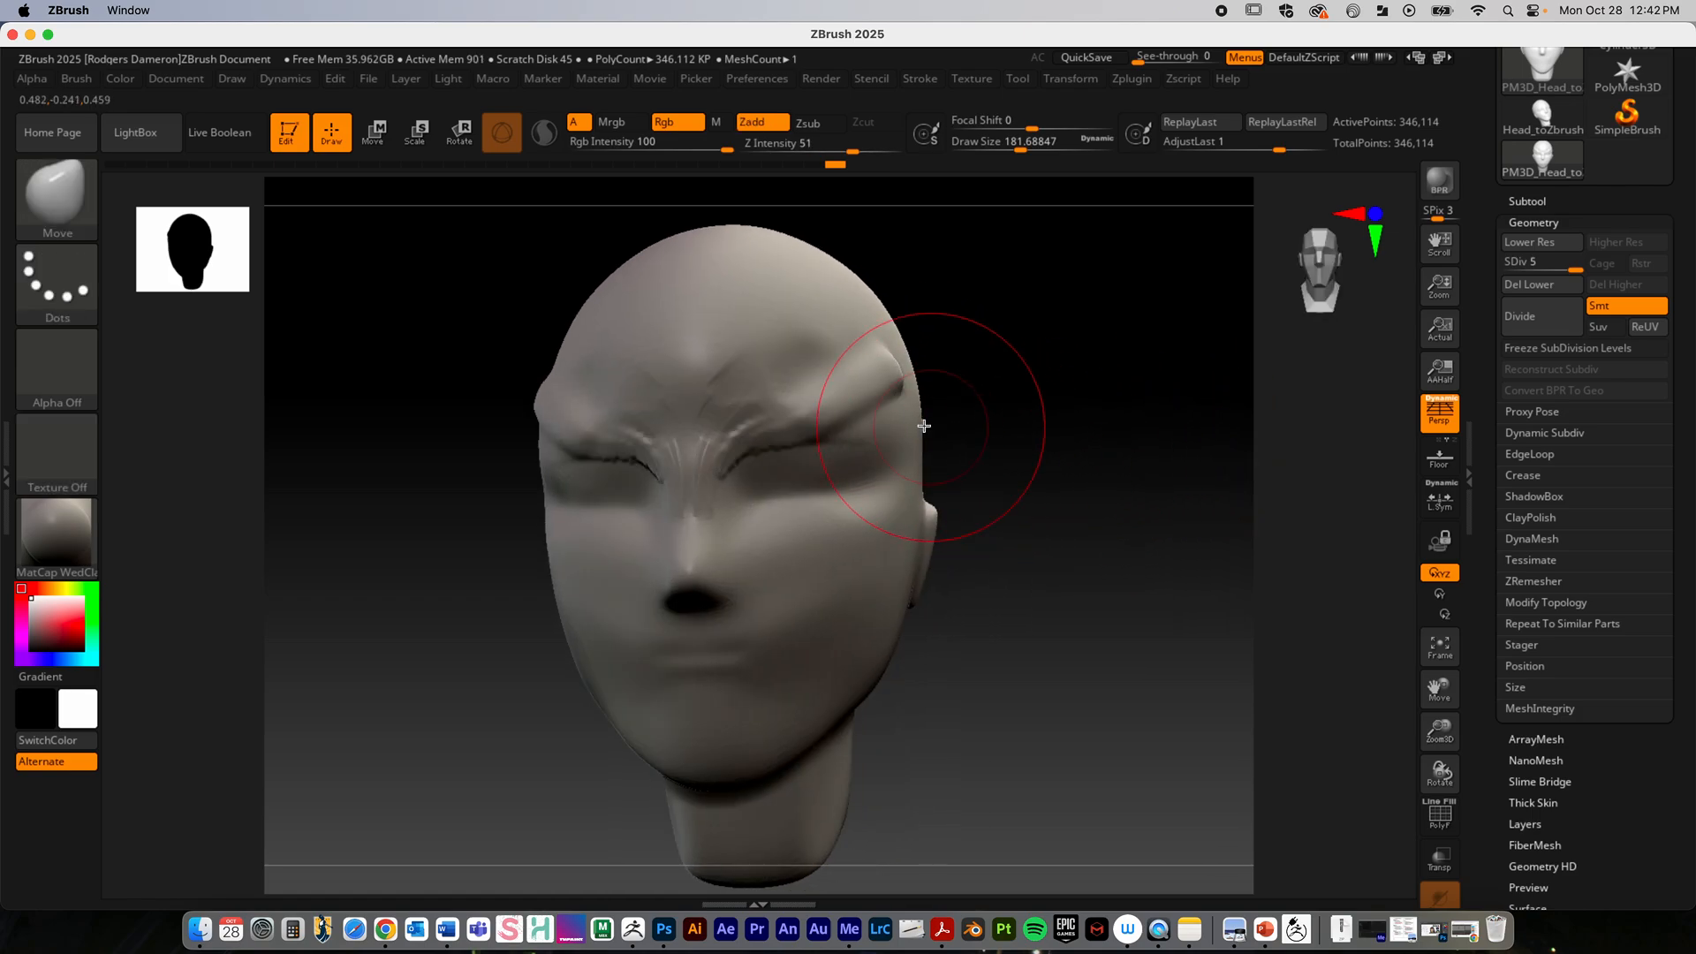
# Step: Set the Smooth brush's Z Intensity to 48 and the draw size to 108
pyautogui.press('space')
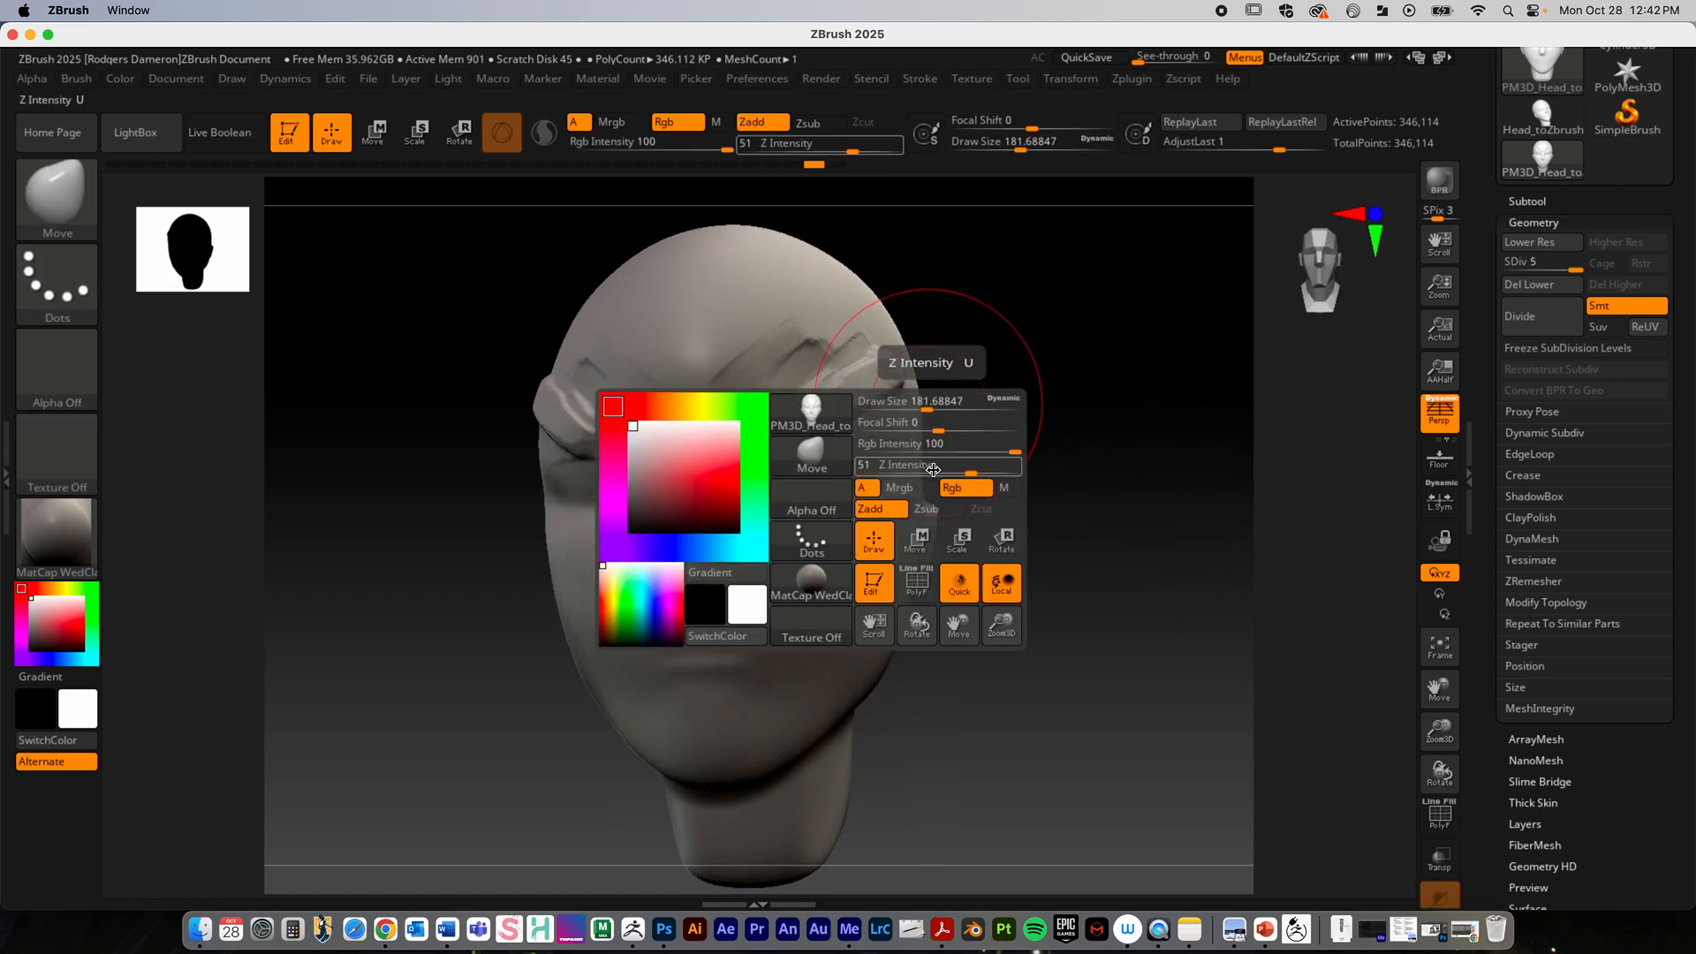
pyautogui.hotkey('shift', 'space')
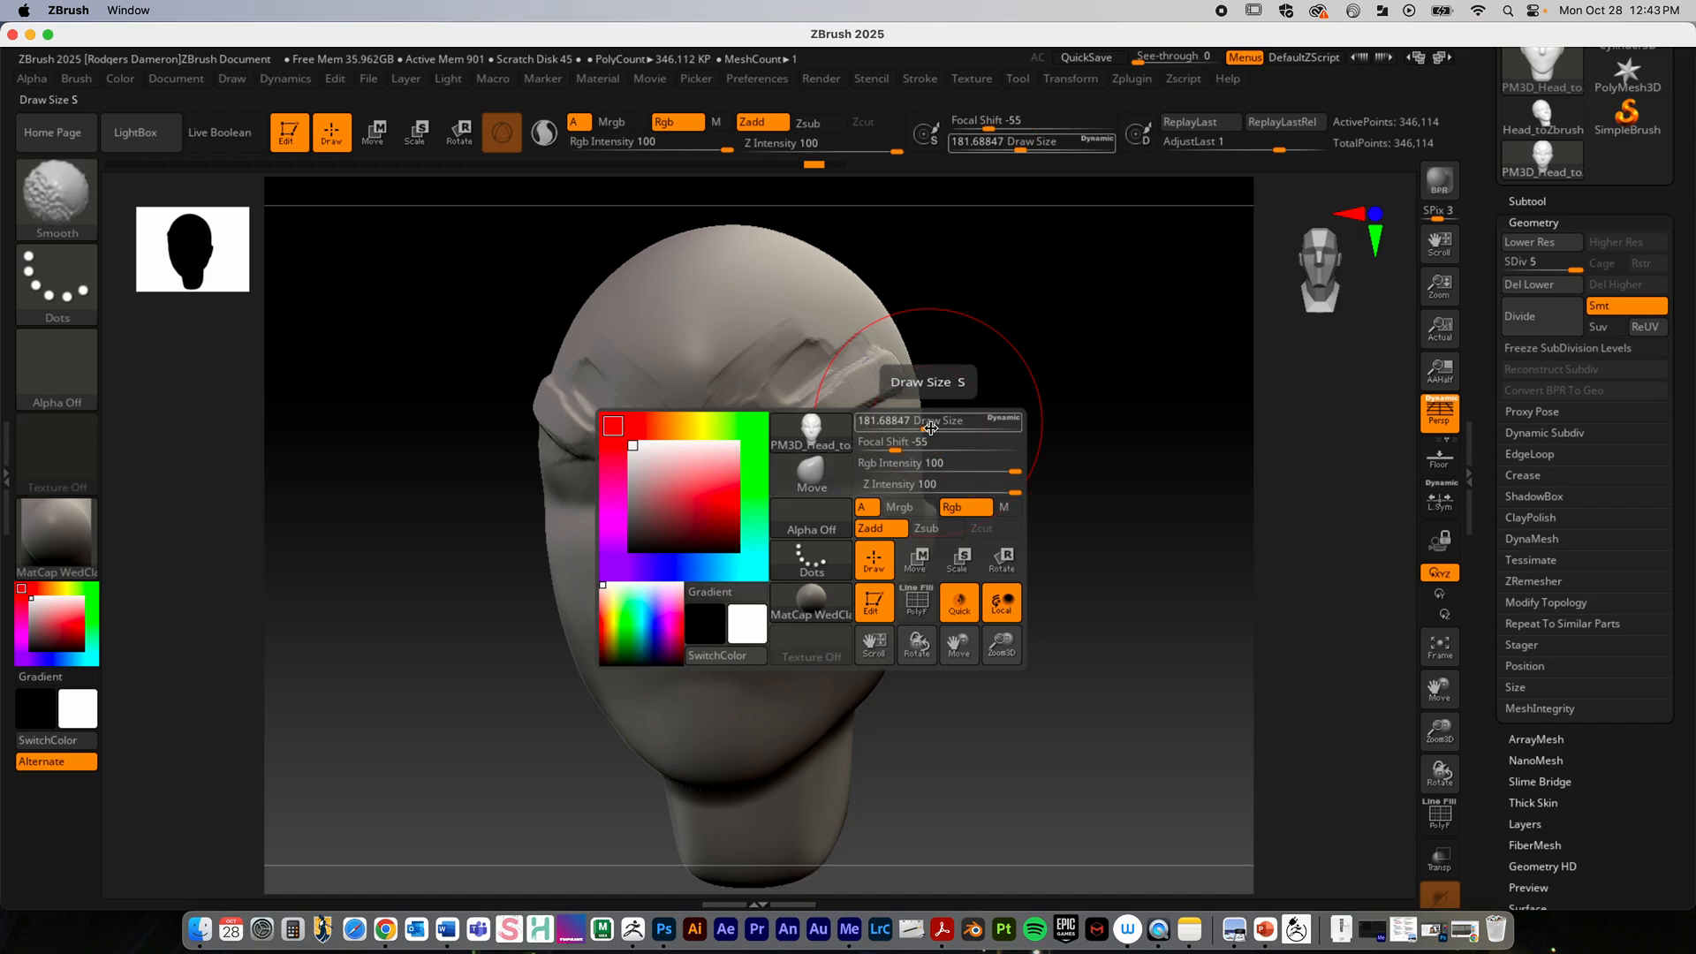
pyautogui.moveTo(973, 490)
pyautogui.mouseDown()
pyautogui.moveTo(954, 488)
pyautogui.moveTo(969, 488)
pyautogui.mouseUp()
pyautogui.moveTo(927, 424); pyautogui.dragTo(911, 427)
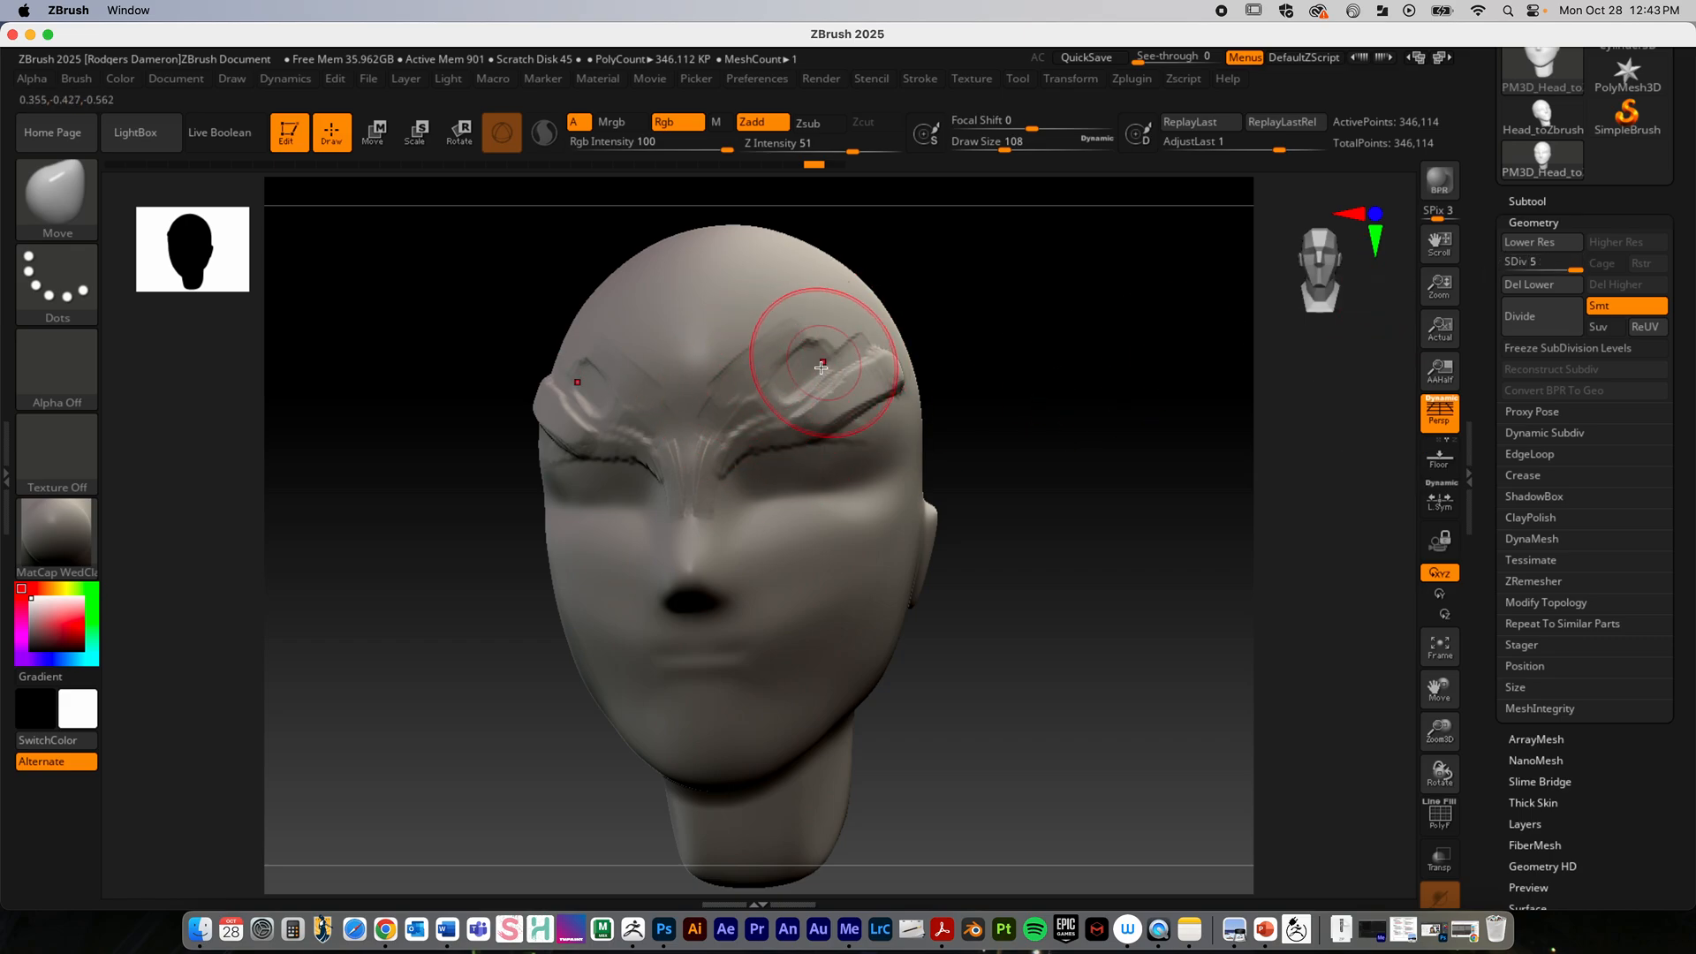
# Step: Smooth the clay marks on the lower forehead between the brows at subdivision level 3, and again at level 5
pyautogui.click(1540, 264)
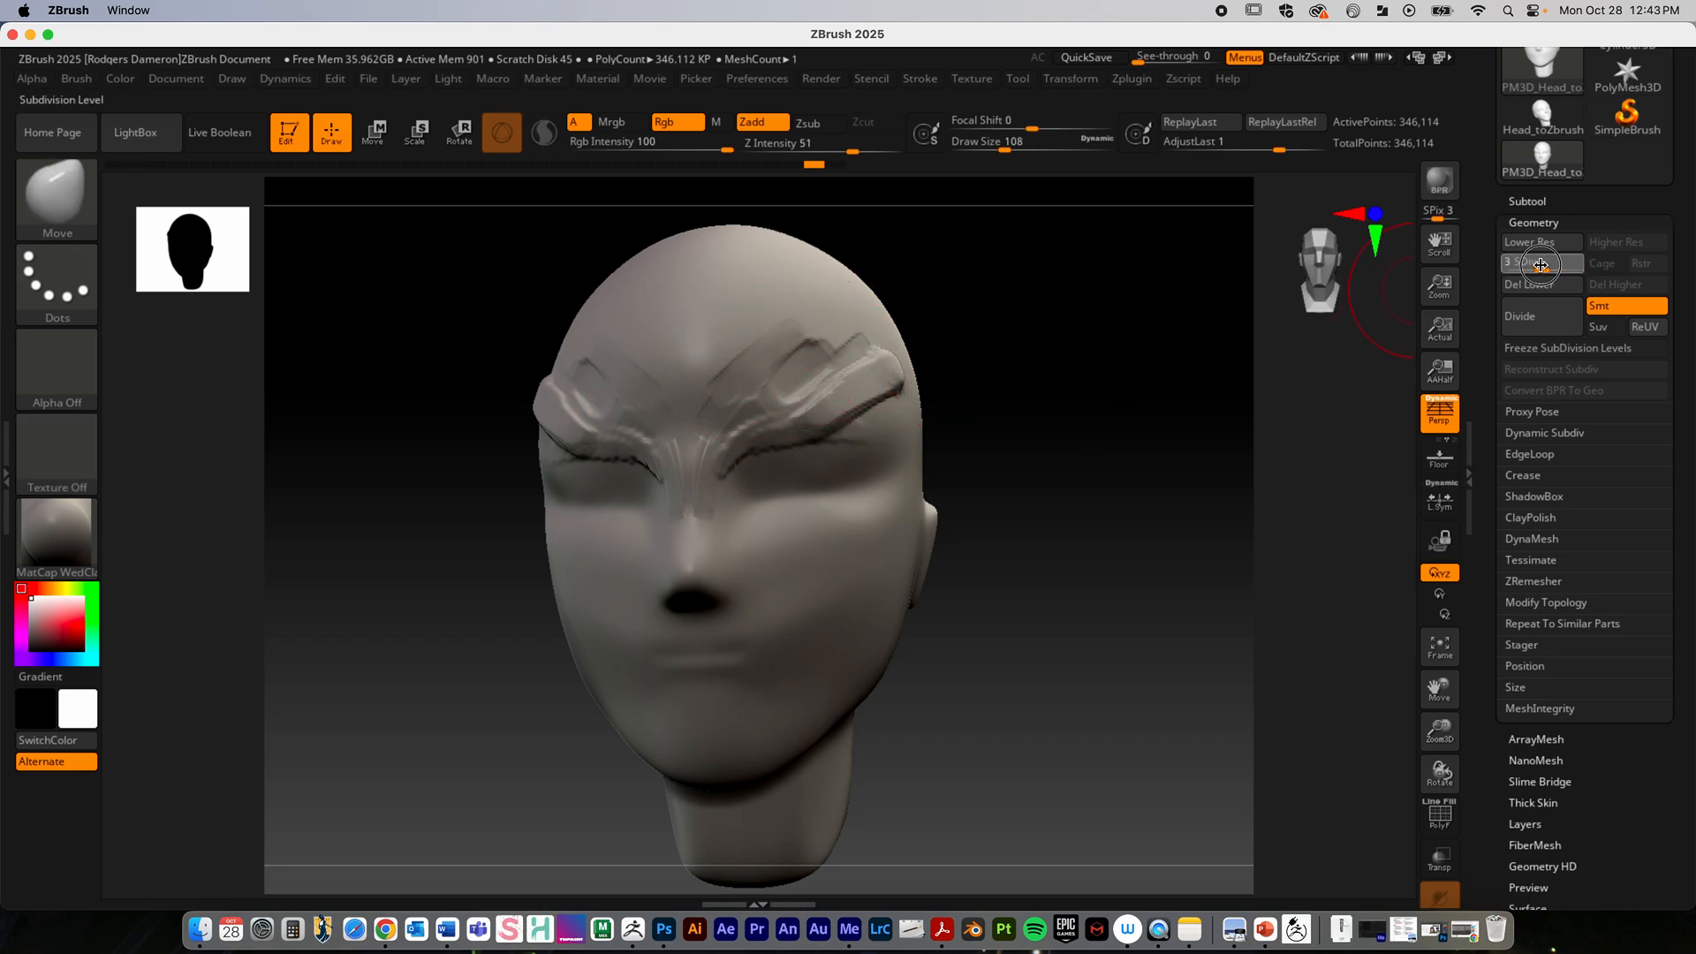
pyautogui.moveTo(723, 361)
pyautogui.keyDown('shift'); pyautogui.mouseDown()
pyautogui.moveTo(741, 340)
pyautogui.moveTo(702, 366)
pyautogui.mouseUp(); pyautogui.keyUp('shift')
pyautogui.moveTo(1546, 264); pyautogui.dragTo(1606, 273)
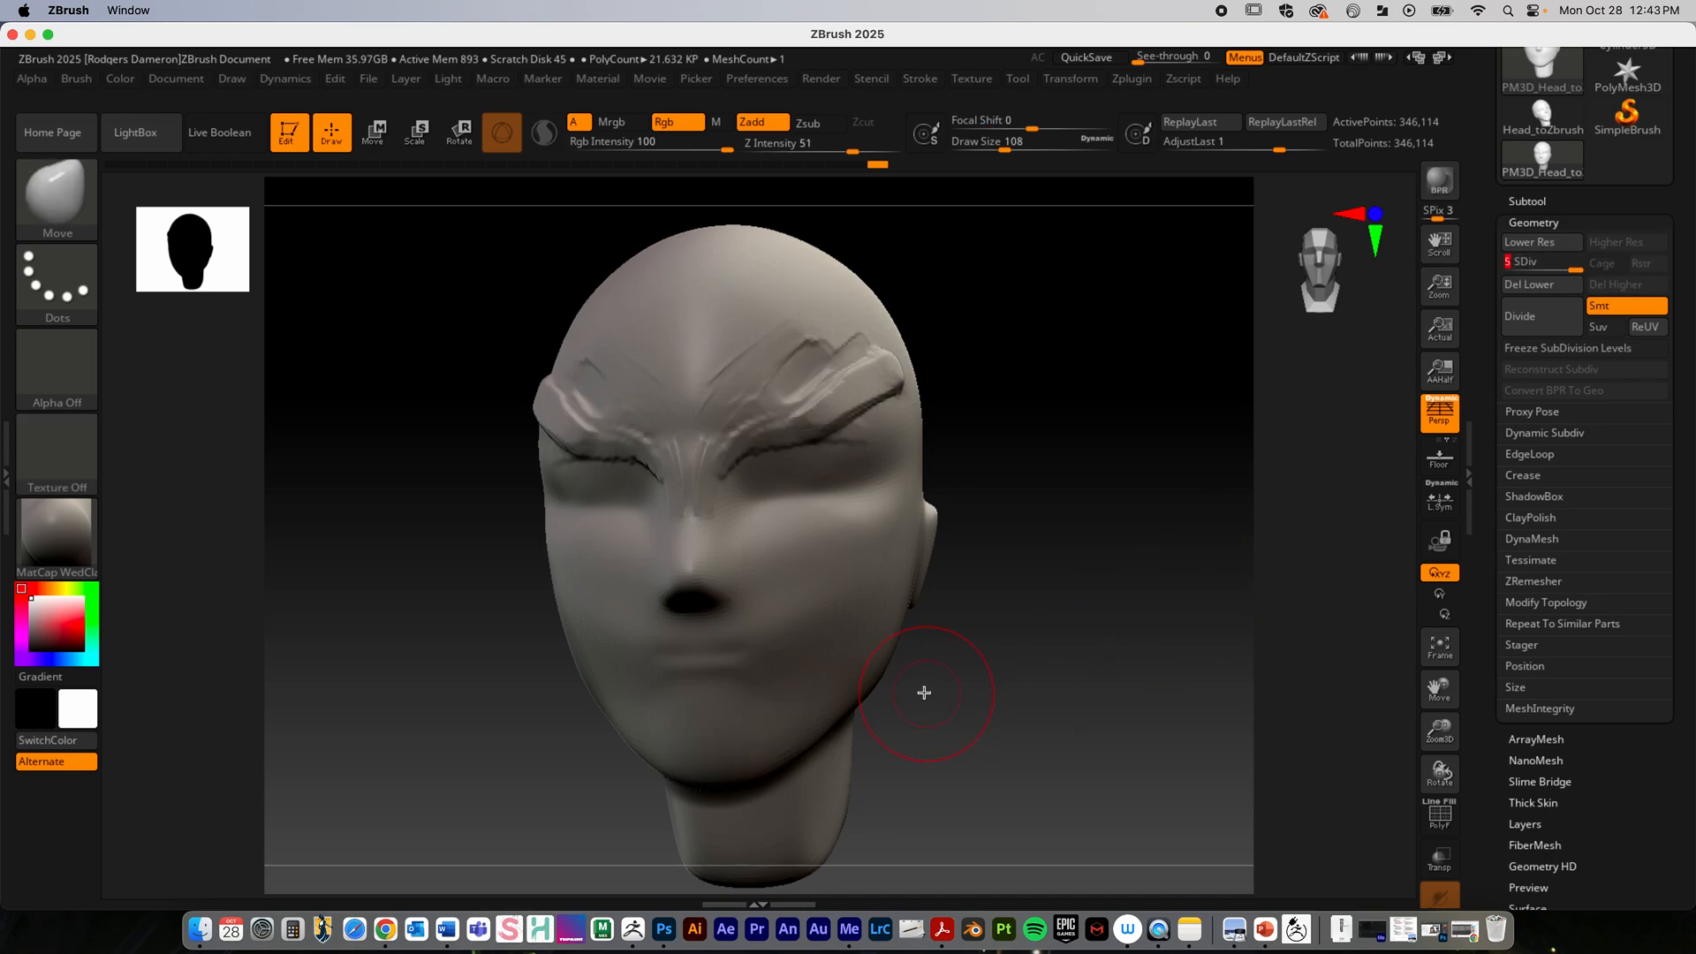
pyautogui.keyDown('shift'); pyautogui.moveTo(706, 387); pyautogui.dragTo(723, 372); pyautogui.keyUp('shift')
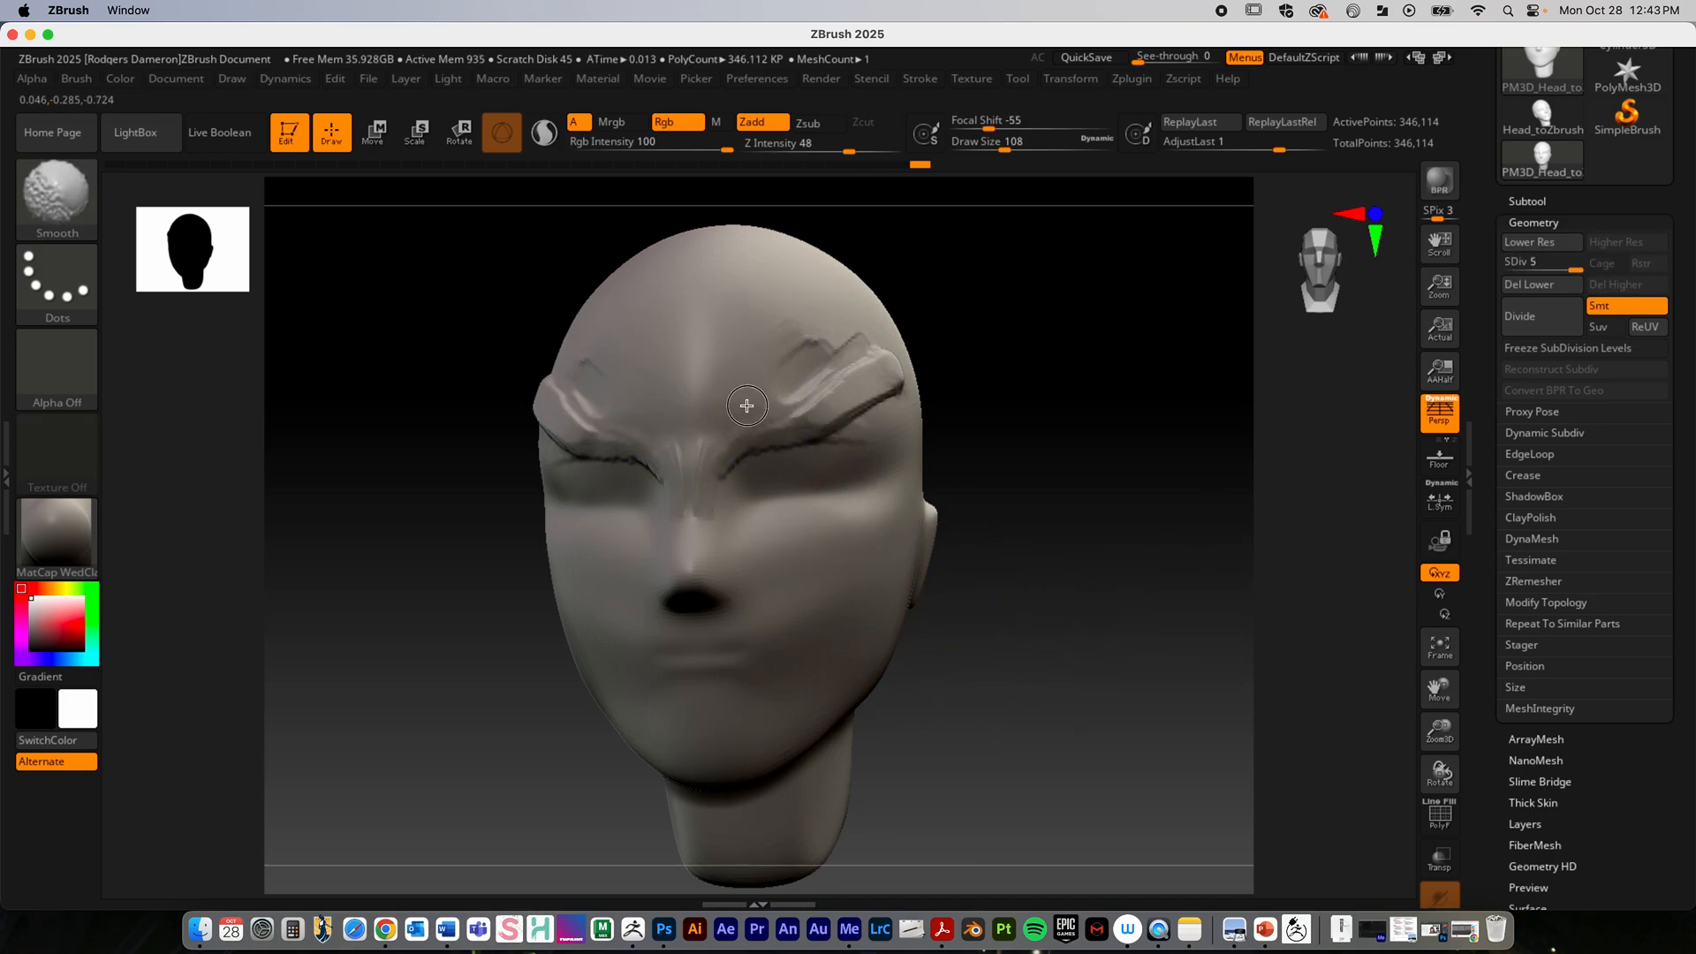
pyautogui.moveTo(1079, 667); pyautogui.dragTo(1057, 617)
# Step: Lower the Smooth brush's Z Intensity to 28
pyautogui.press('shift')
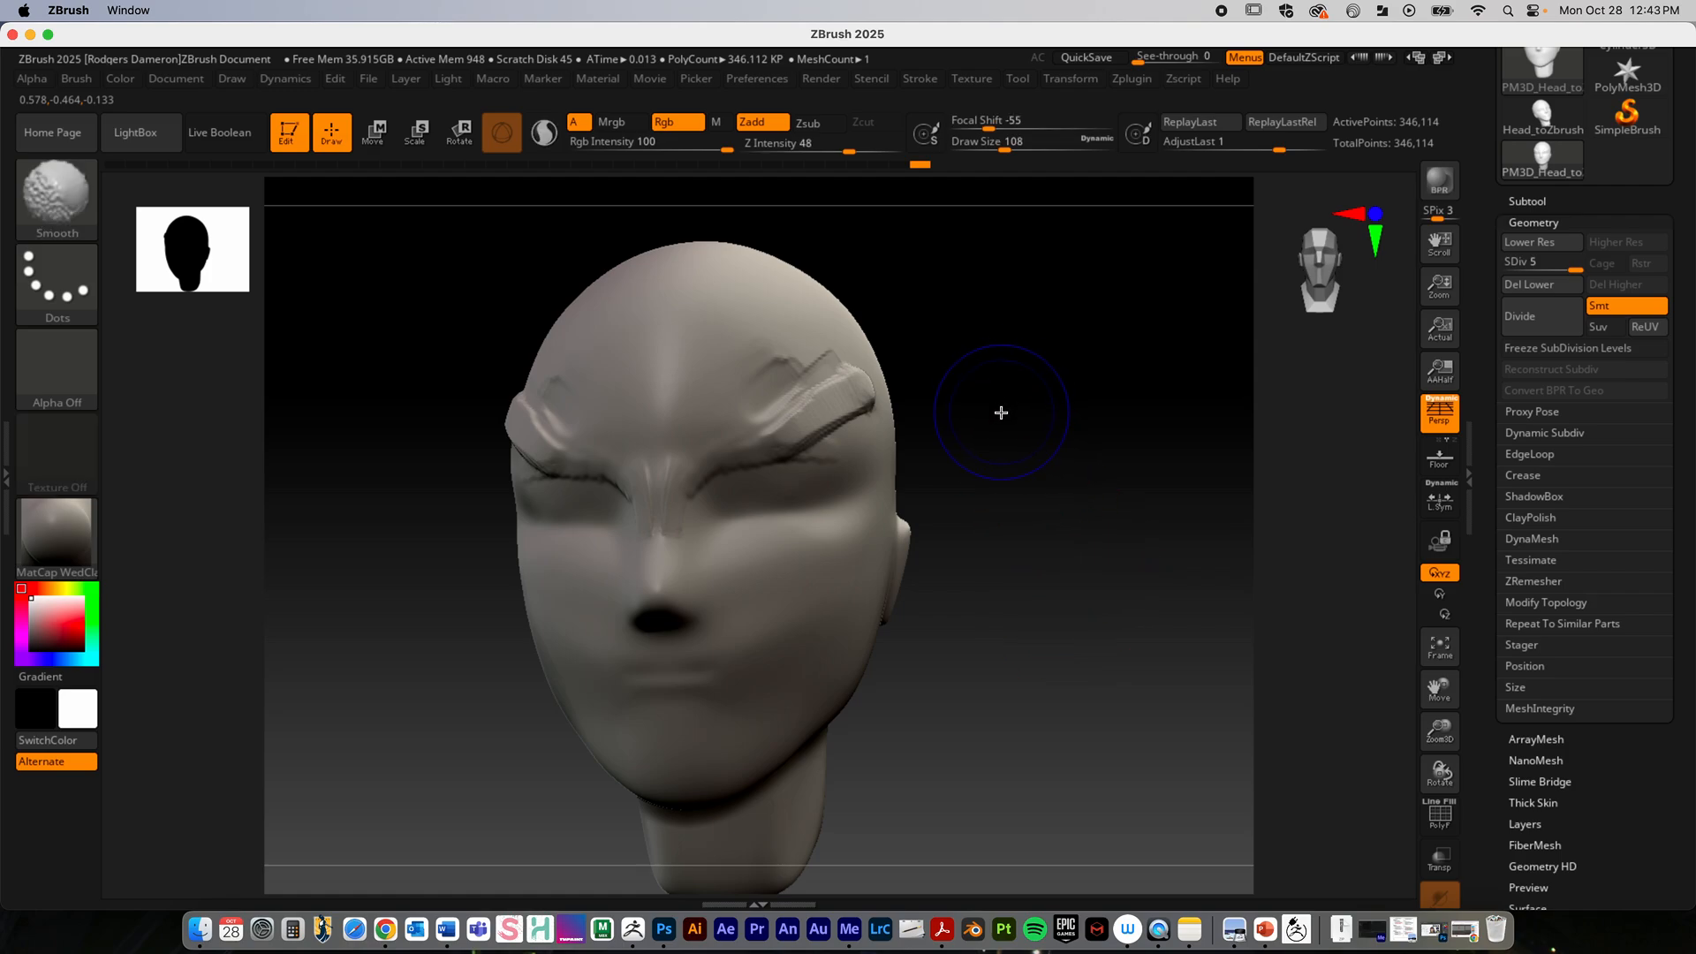
pyautogui.press('space')
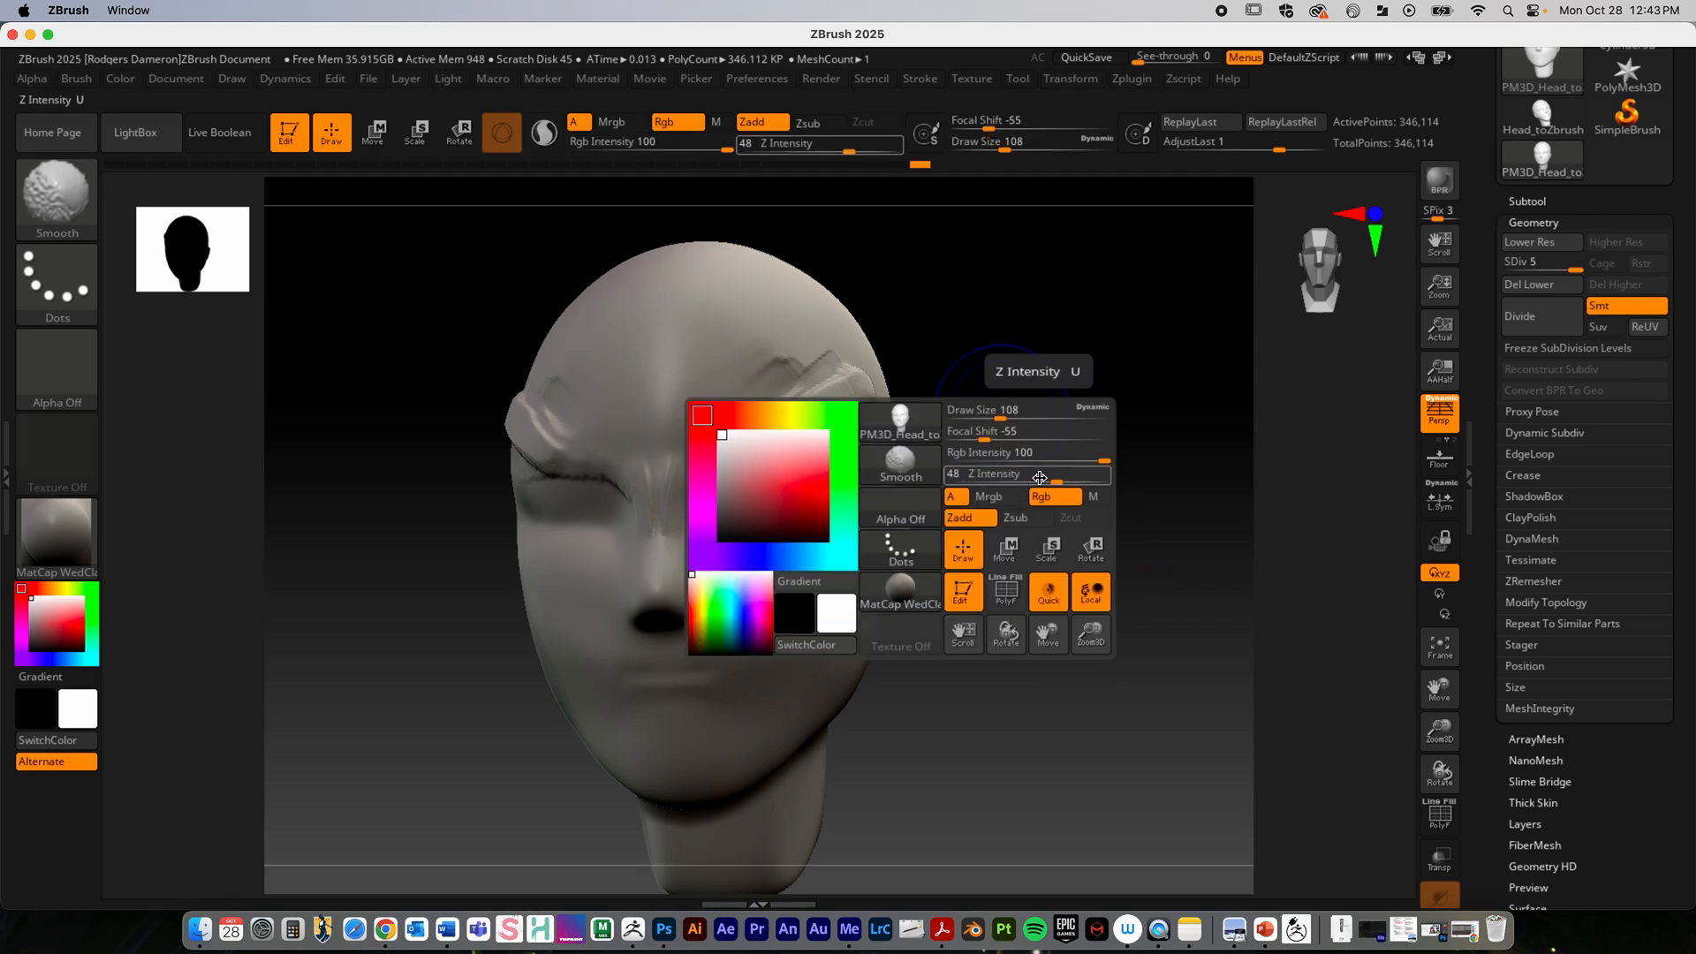
pyautogui.moveTo(1043, 478); pyautogui.dragTo(1006, 481)
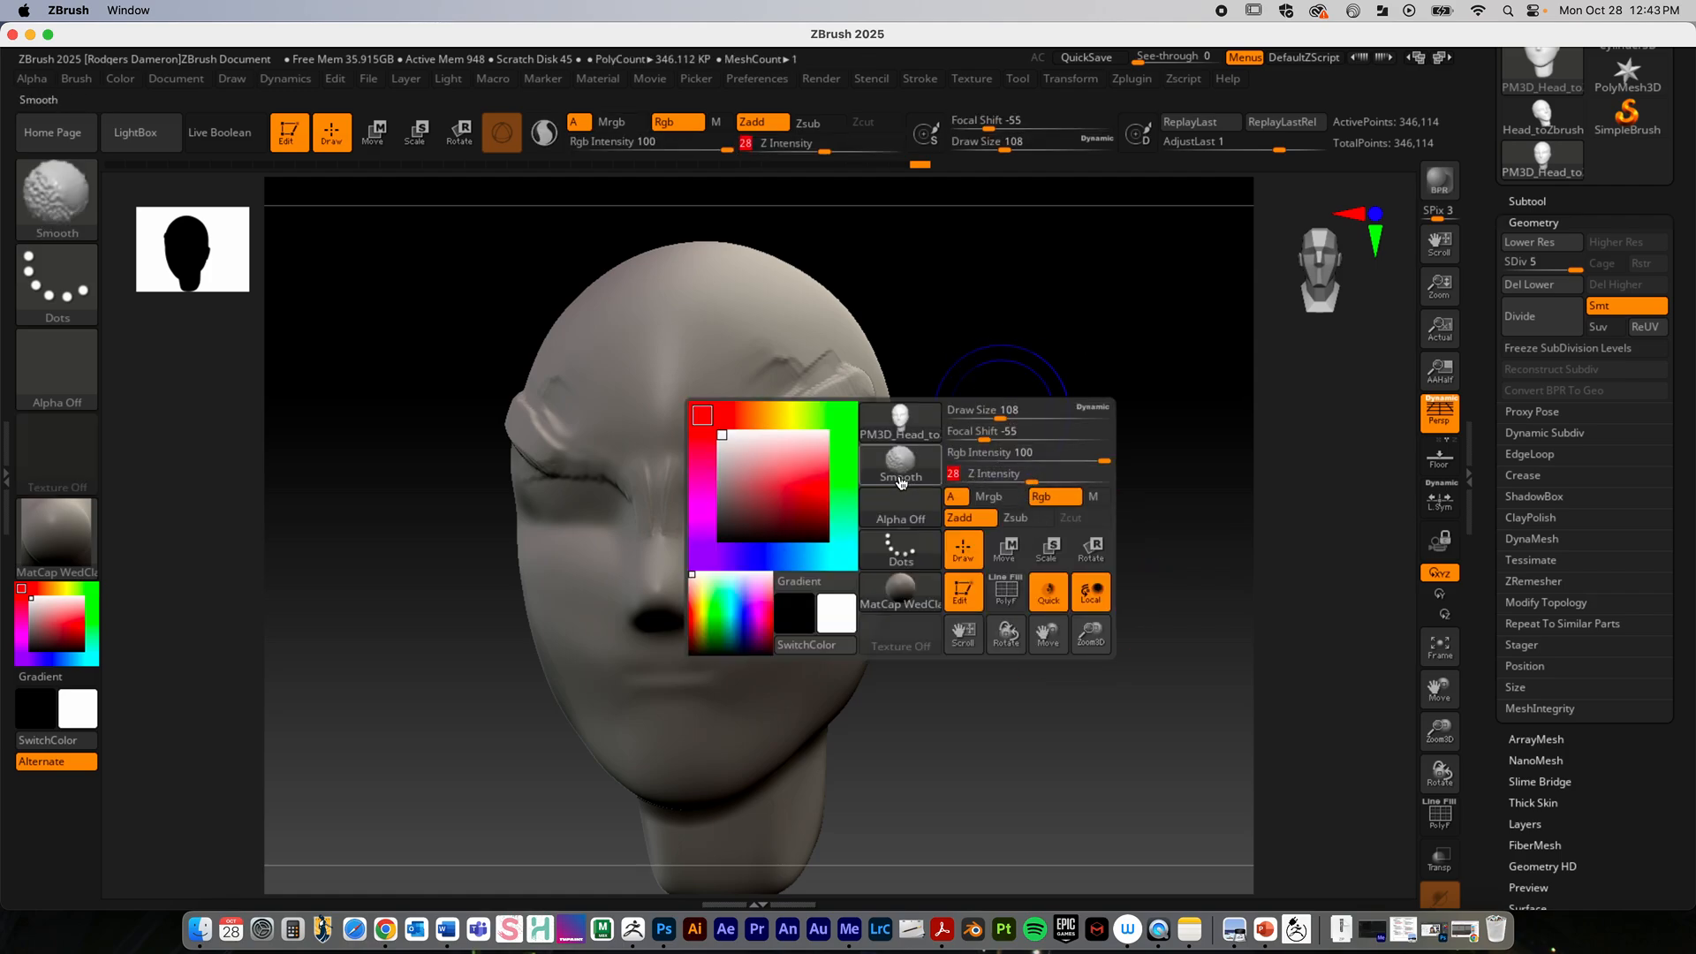
pyautogui.moveTo(1055, 566)
pyautogui.mouseDown()
pyautogui.moveTo(1023, 470)
pyautogui.moveTo(938, 549)
pyautogui.moveTo(957, 549)
pyautogui.moveTo(942, 501)
pyautogui.moveTo(978, 489)
pyautogui.mouseUp()
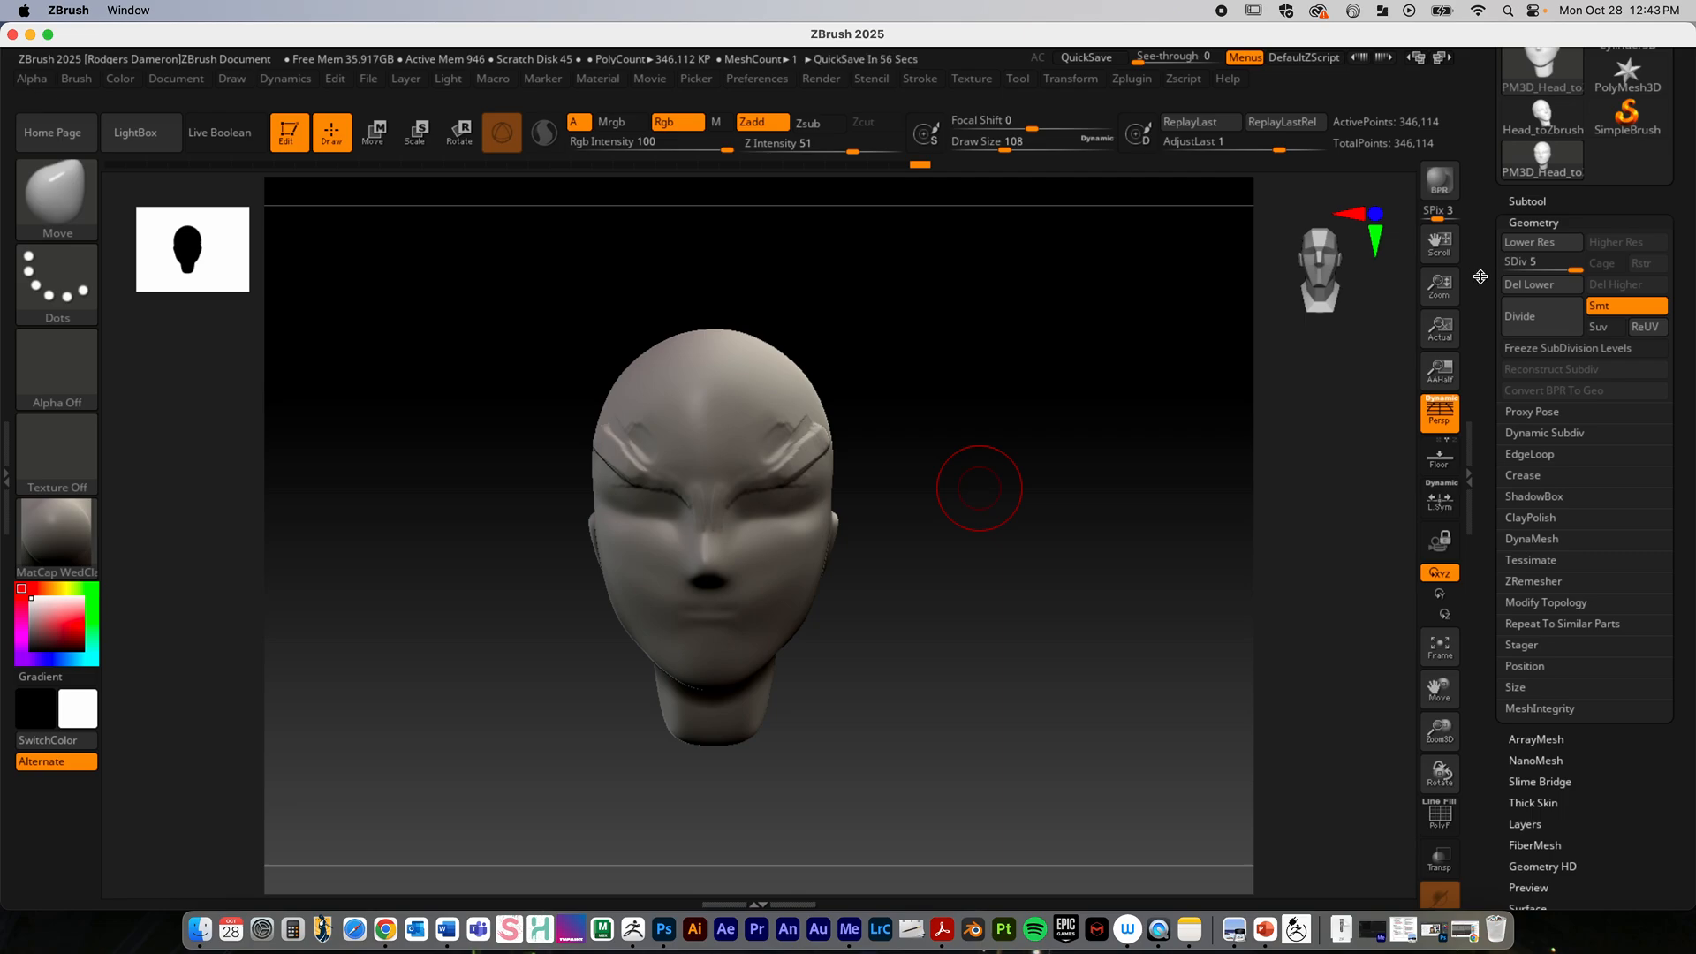
# Step: Turn on the PolyFrame wireframe and examine the polygon density of the sculpted brow up close
pyautogui.moveTo(1480, 276); pyautogui.dragTo(1475, 475)
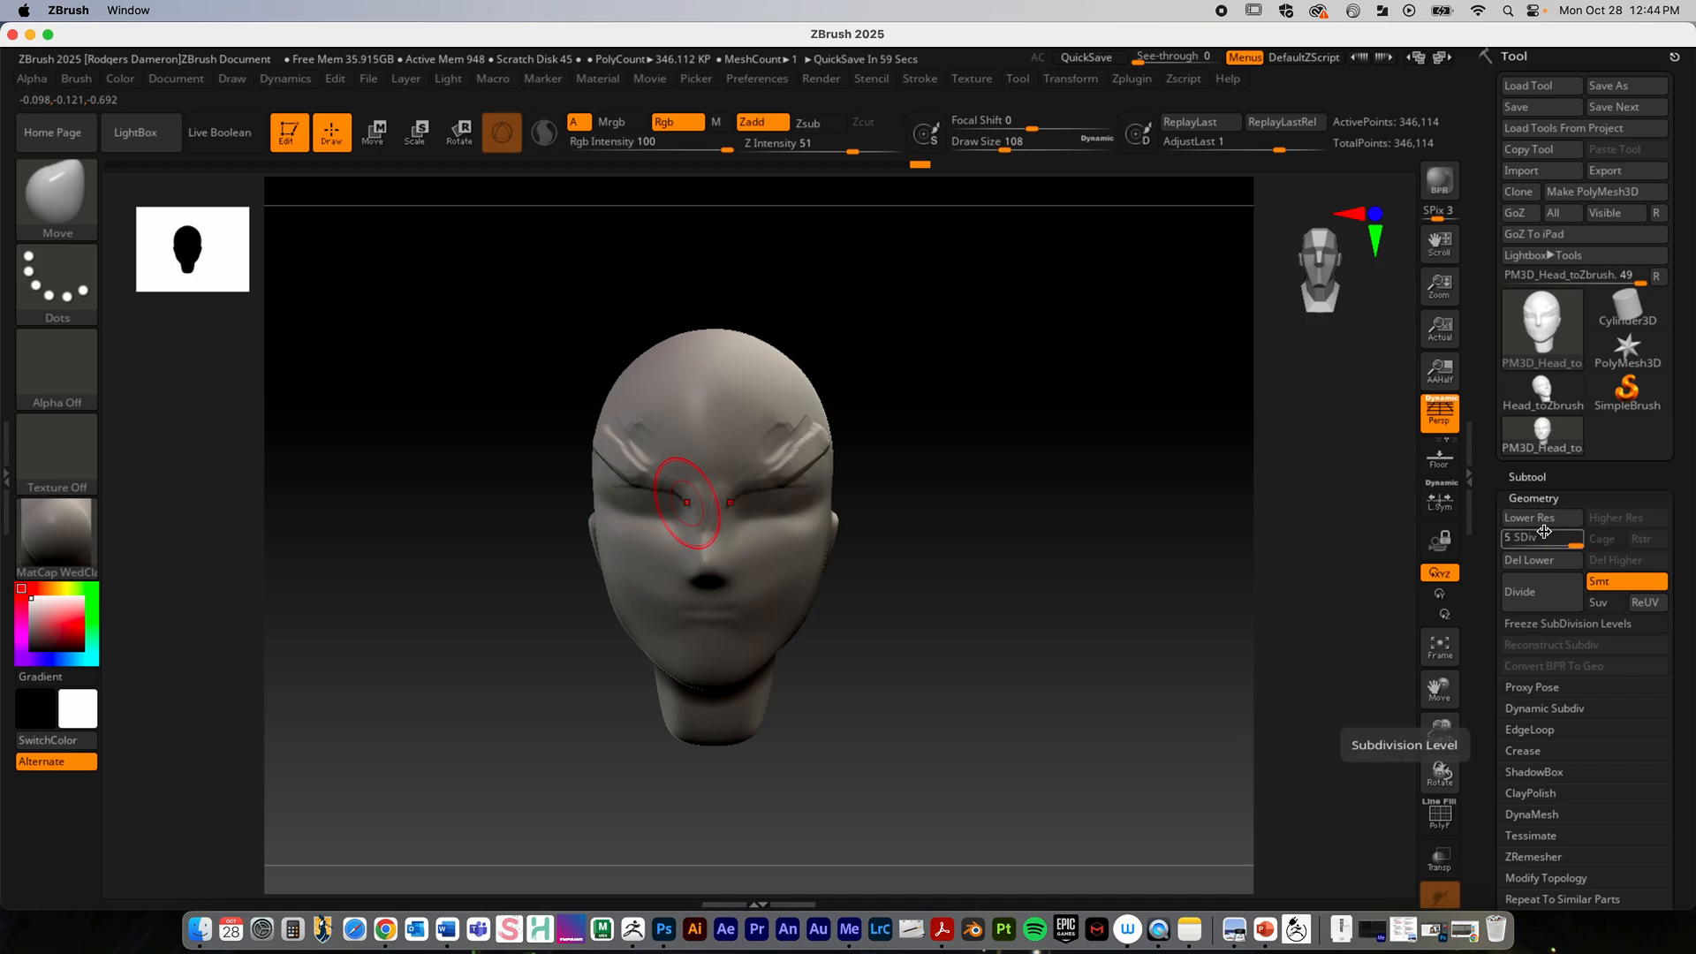
pyautogui.click(1440, 814)
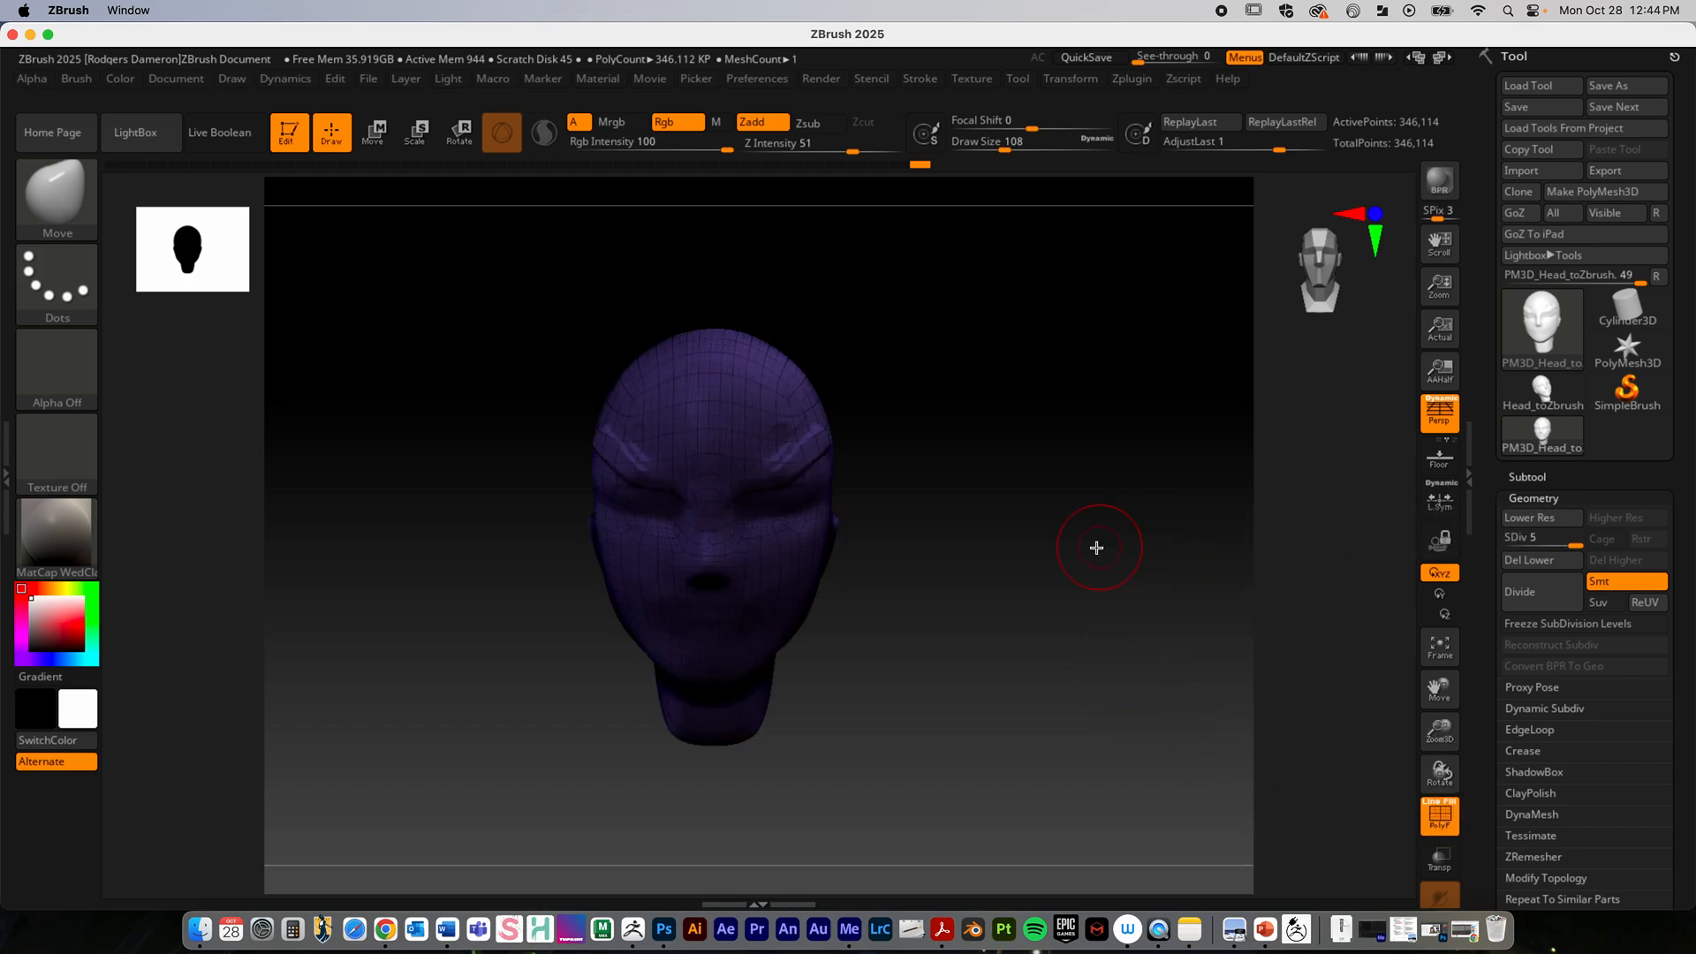
pyautogui.moveTo(1093, 545); pyautogui.dragTo(1010, 549)
pyautogui.keyDown('alt'); pyautogui.moveTo(901, 540); pyautogui.dragTo(1171, 451, button='right'); pyautogui.keyUp('alt')
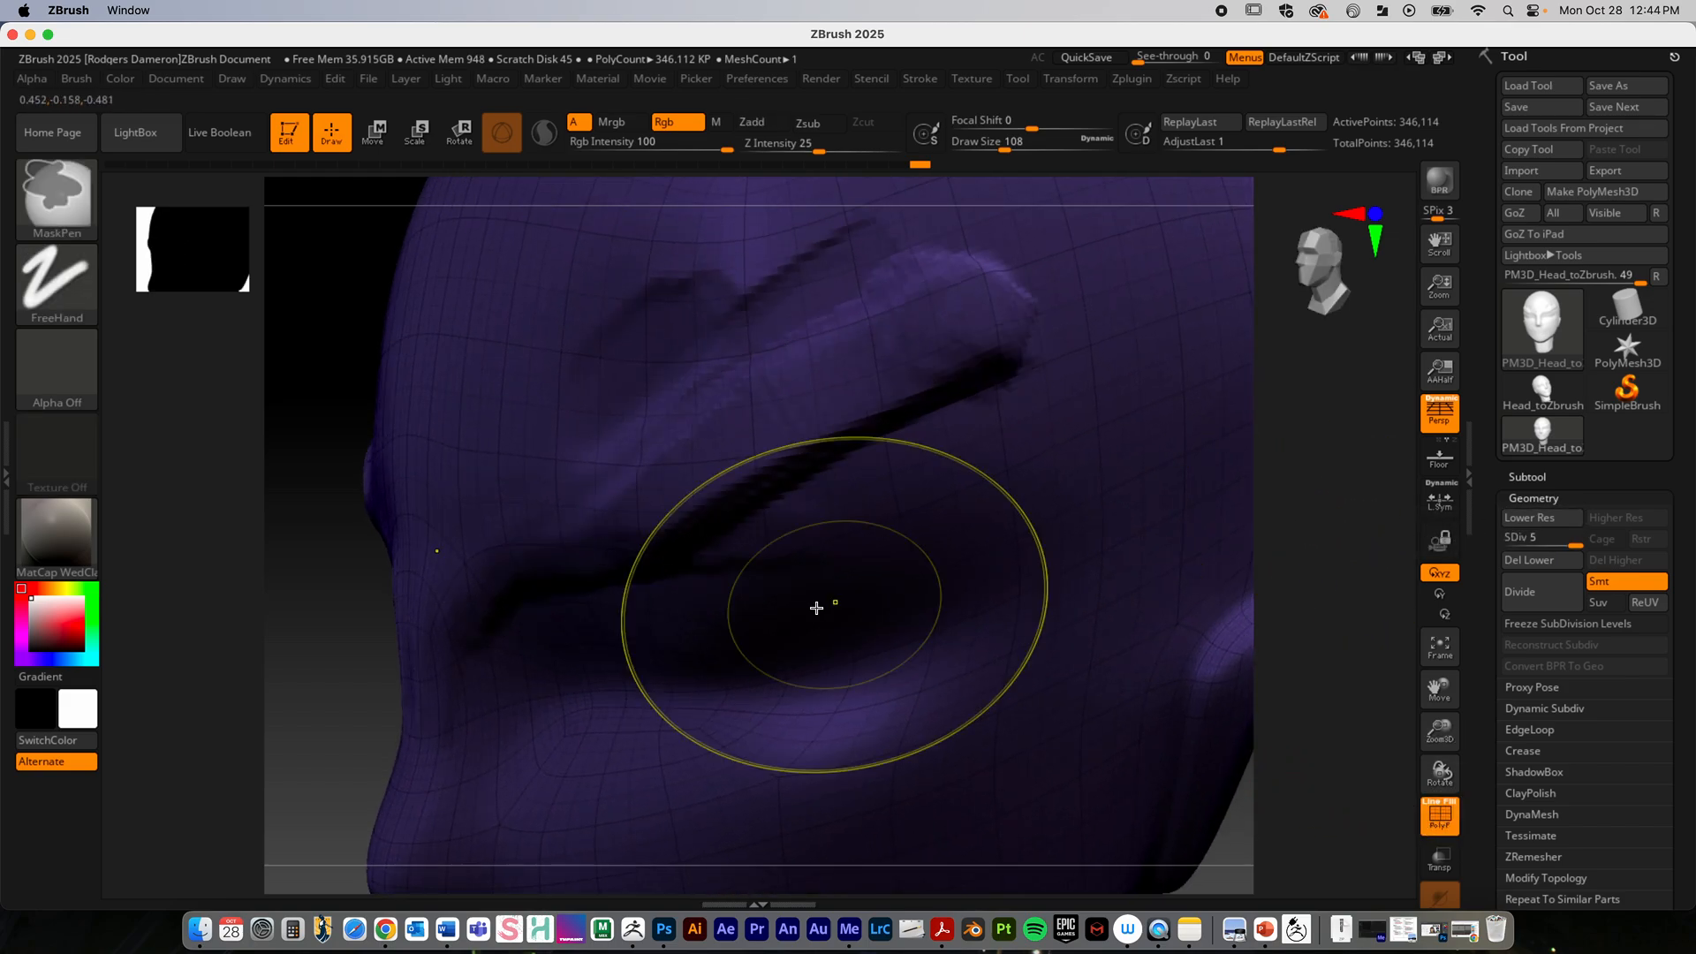
pyautogui.keyDown('ctrl'); pyautogui.moveTo(818, 605); pyautogui.dragTo(927, 539, button='right'); pyautogui.keyUp('ctrl')
pyautogui.keyDown('alt'); pyautogui.moveTo(1022, 424); pyautogui.dragTo(975, 608, button='right'); pyautogui.keyUp('alt')
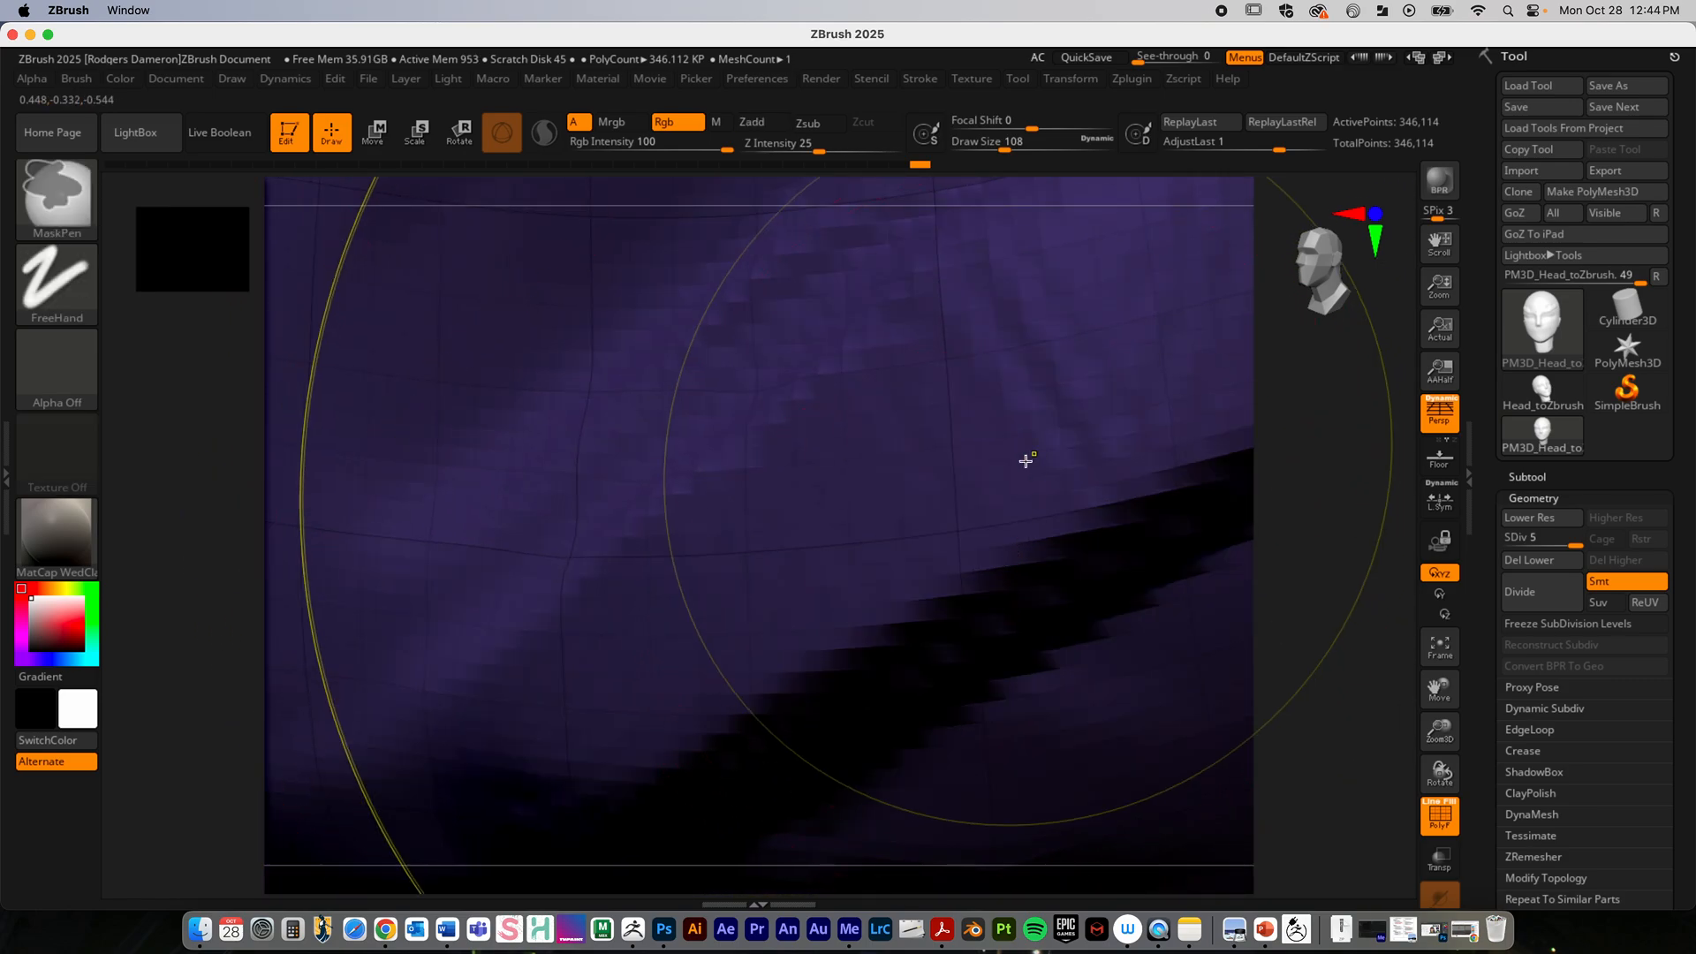
pyautogui.keyDown('ctrl'); pyautogui.moveTo(1026, 458); pyautogui.dragTo(848, 499, button='right'); pyautogui.keyUp('ctrl')
pyautogui.keyDown('alt'); pyautogui.moveTo(1052, 538); pyautogui.dragTo(931, 503, button='right'); pyautogui.keyUp('alt')
# Step: Set the Move brush's draw size to about 68 and switch the head to subdivision level 3
pyautogui.press('space')
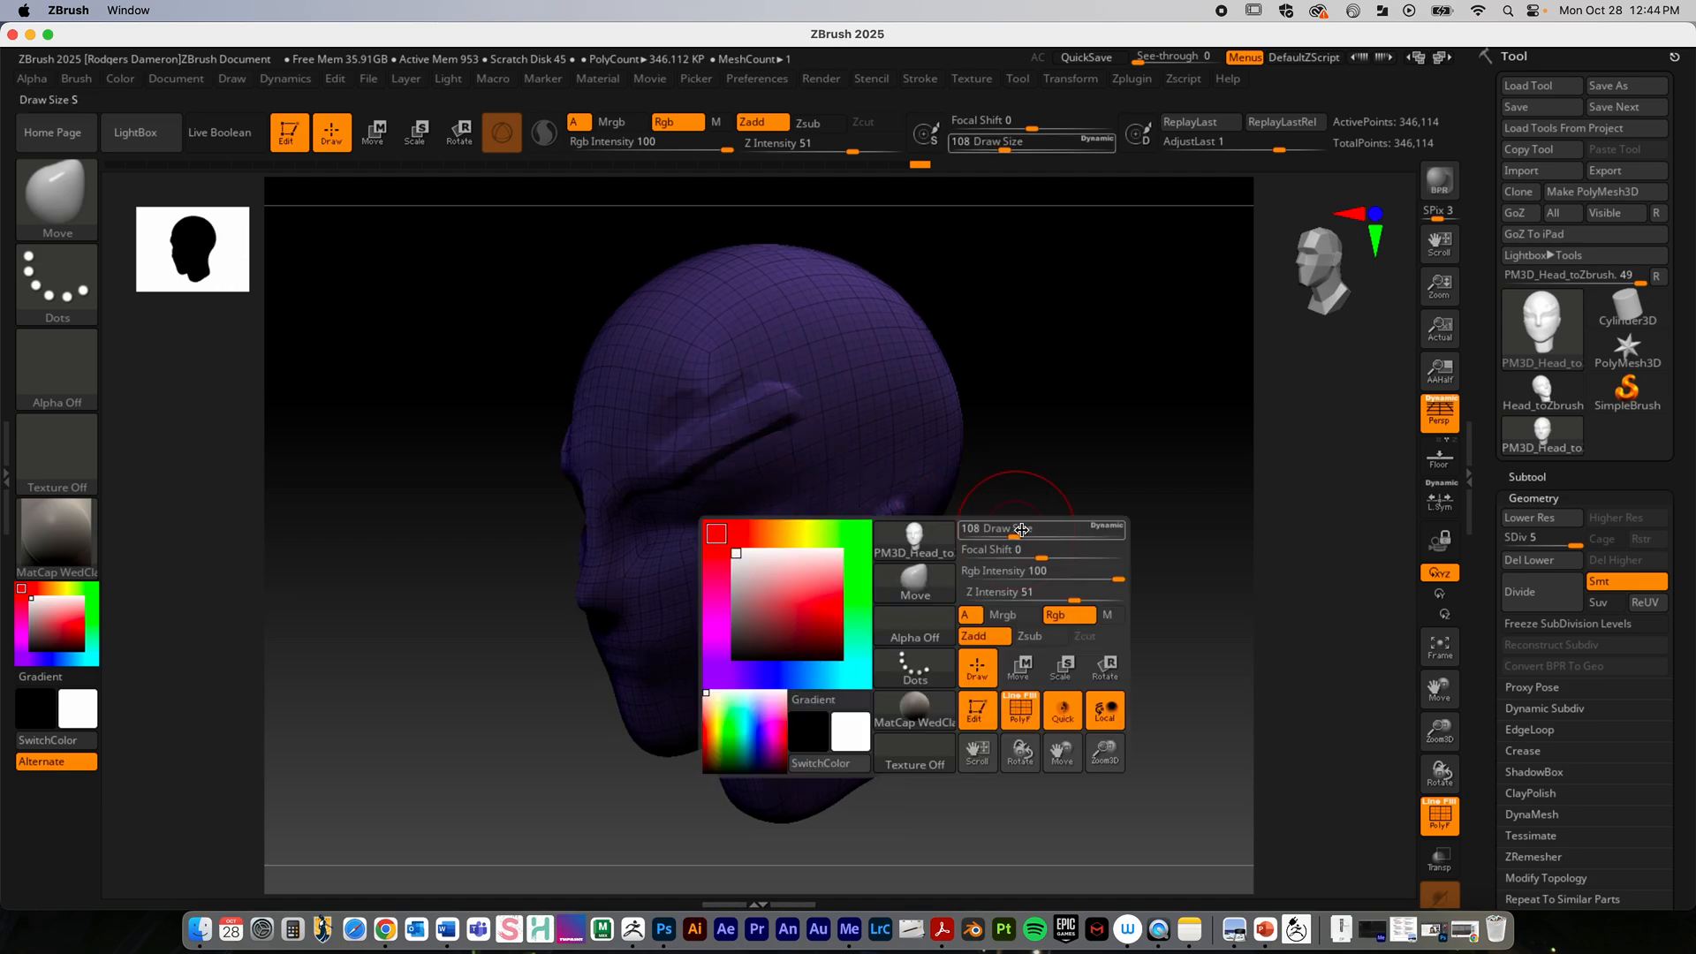
pyautogui.moveTo(1015, 531); pyautogui.dragTo(1004, 532)
pyautogui.keyDown('shift'); pyautogui.moveTo(1007, 535); pyautogui.dragTo(1083, 556, button='right'); pyautogui.keyUp('shift')
pyautogui.keyDown('alt'); pyautogui.moveTo(947, 556); pyautogui.dragTo(1035, 508, button='right'); pyautogui.keyUp('alt')
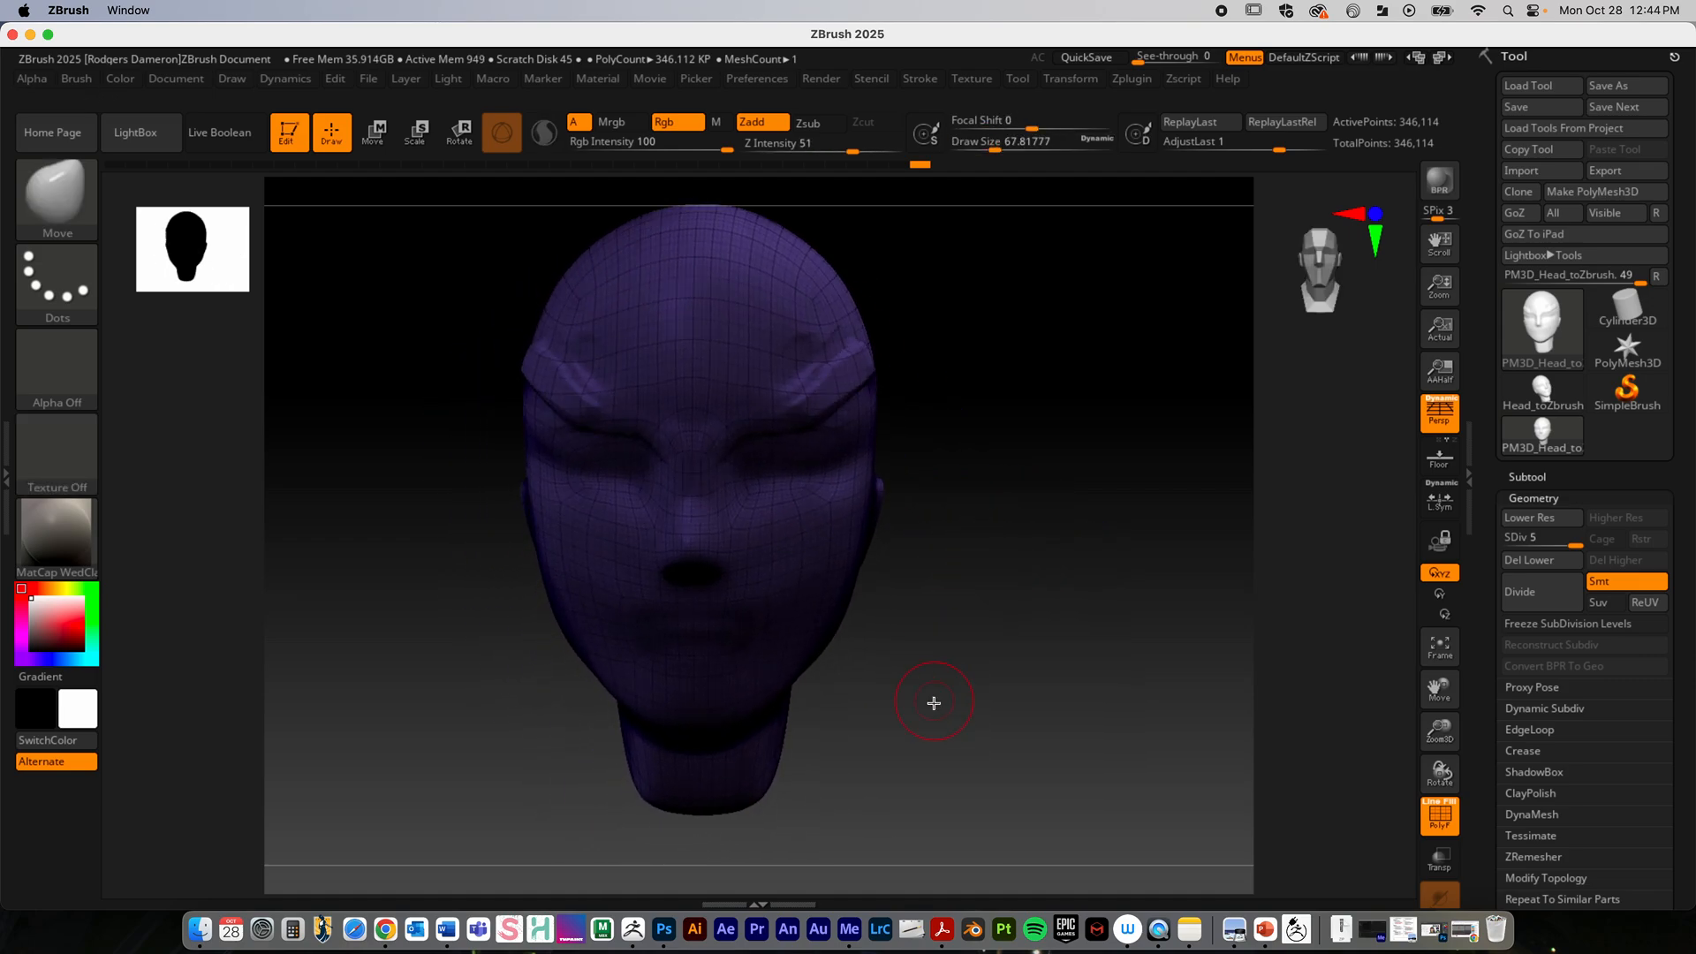
pyautogui.click(1543, 540)
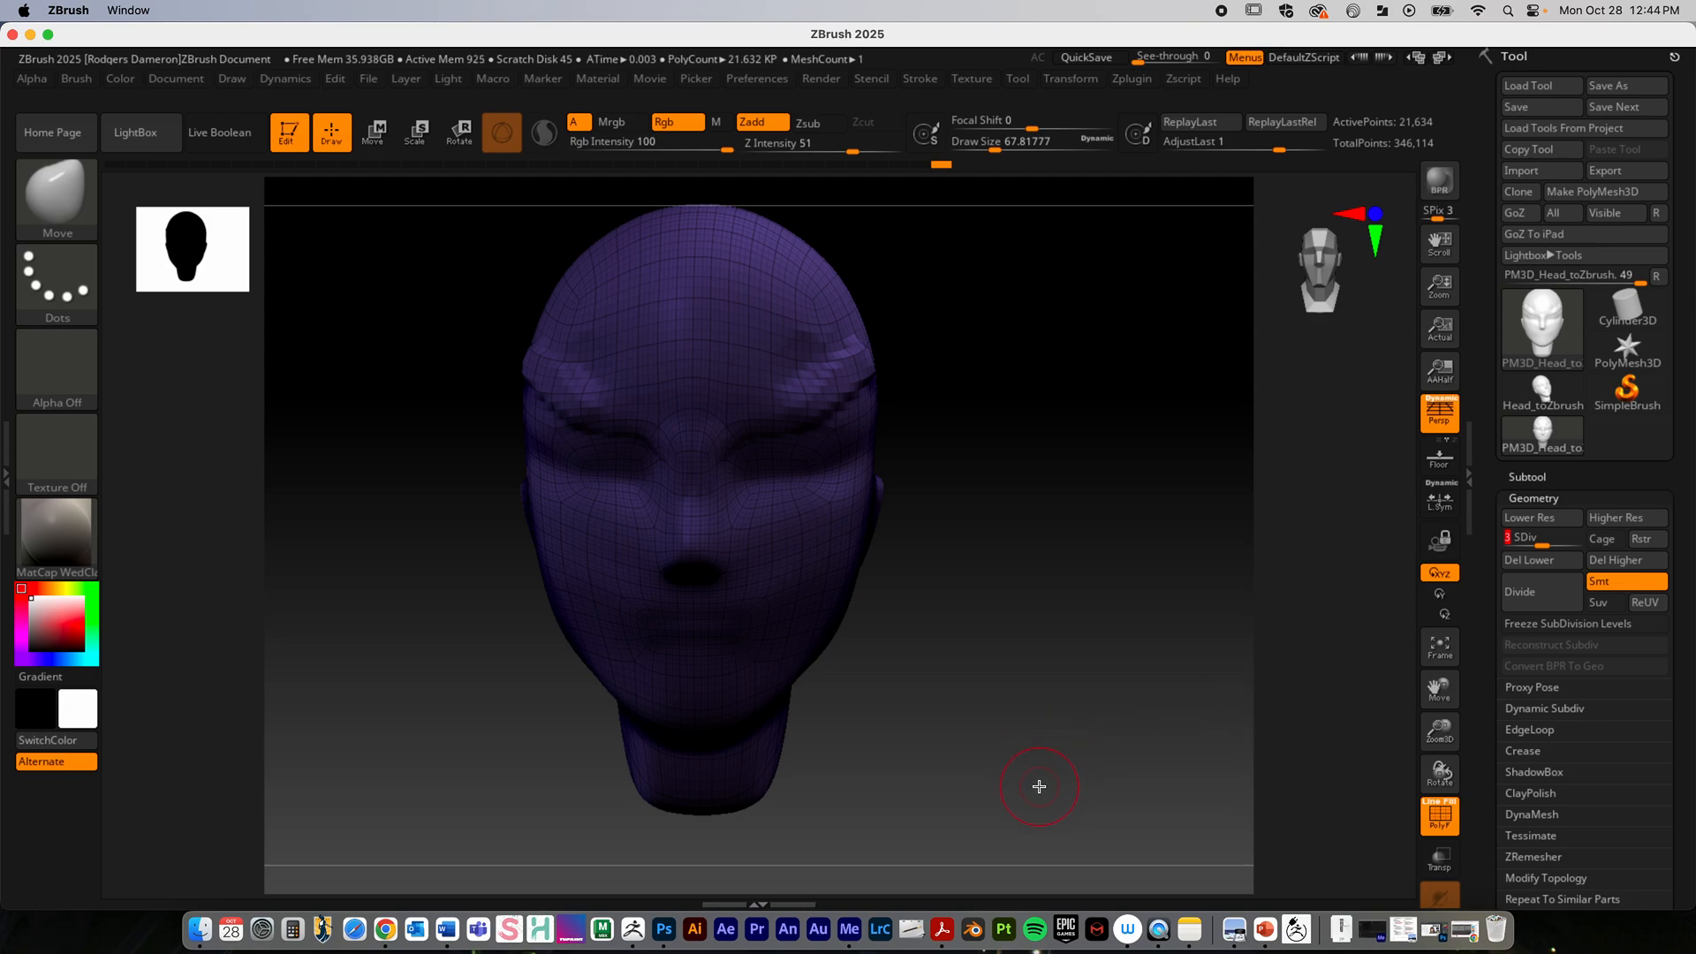